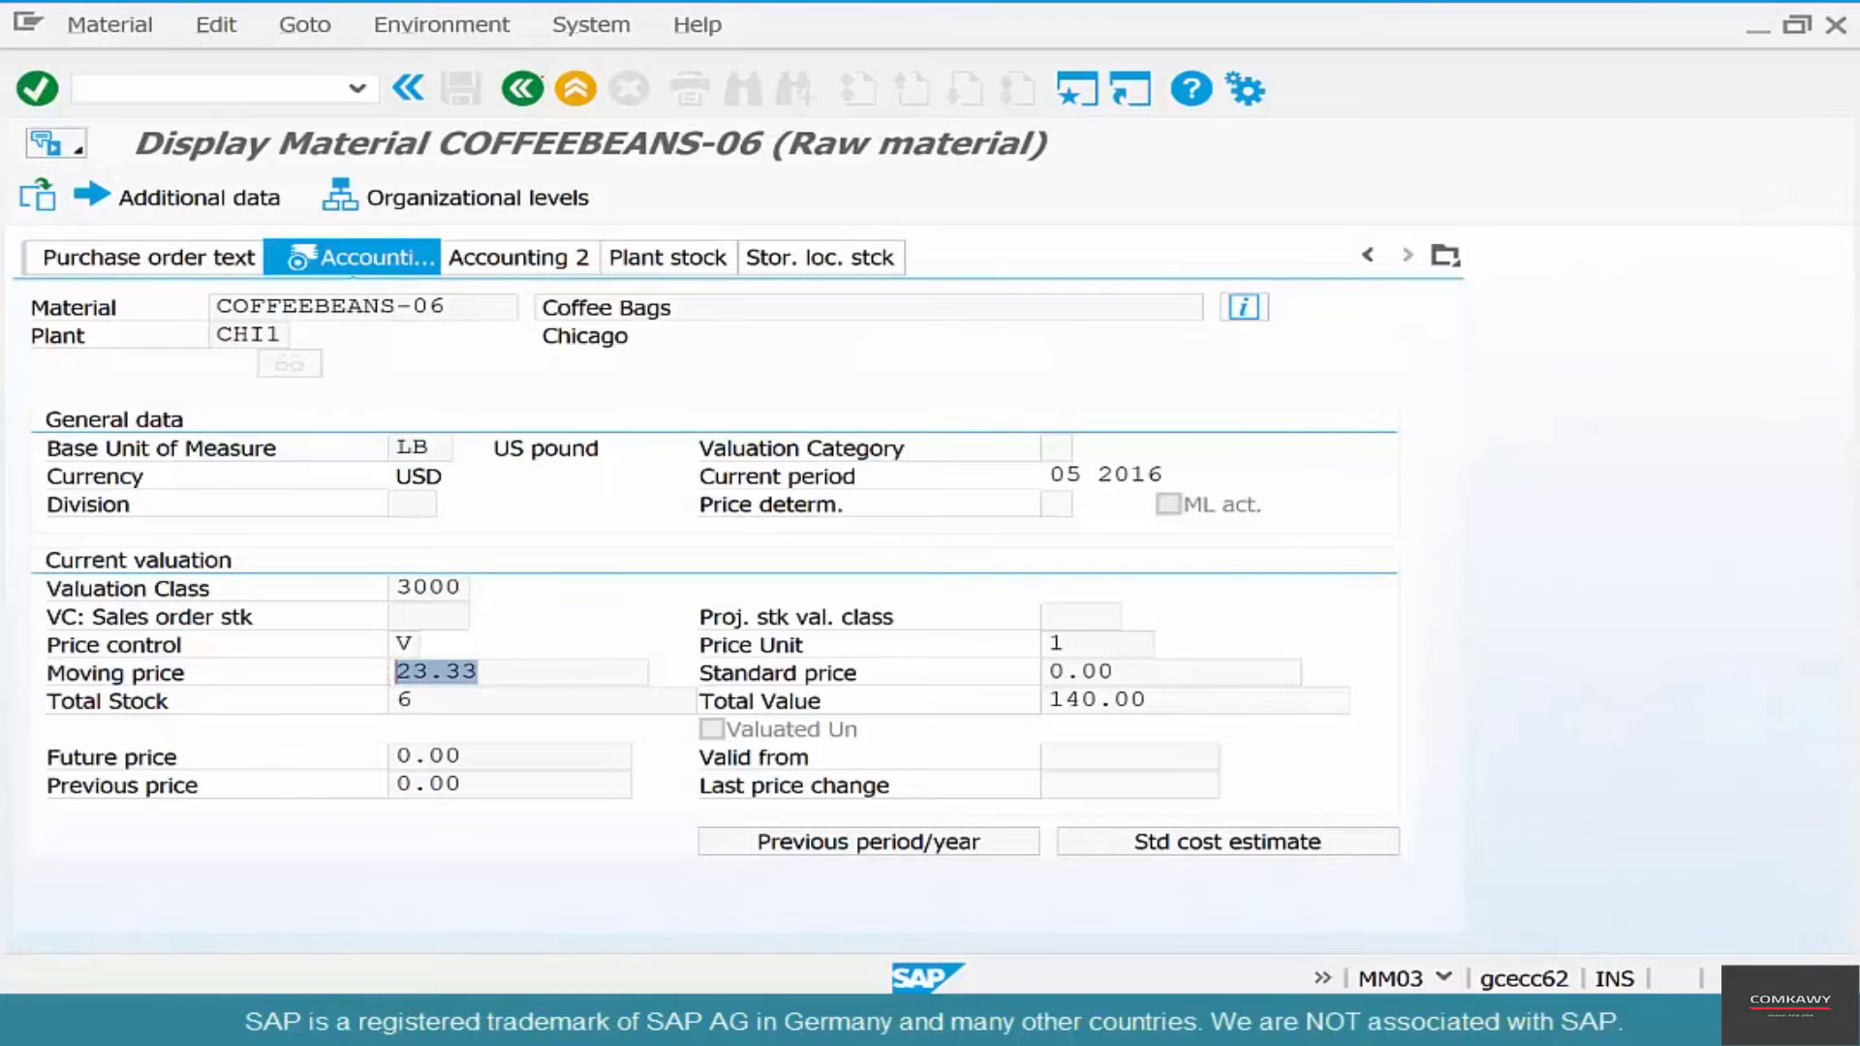
Step: Leave the coffee beans material display and open transaction MM01 for creating a material
click(522, 88)
text(mm01)
key(Return)
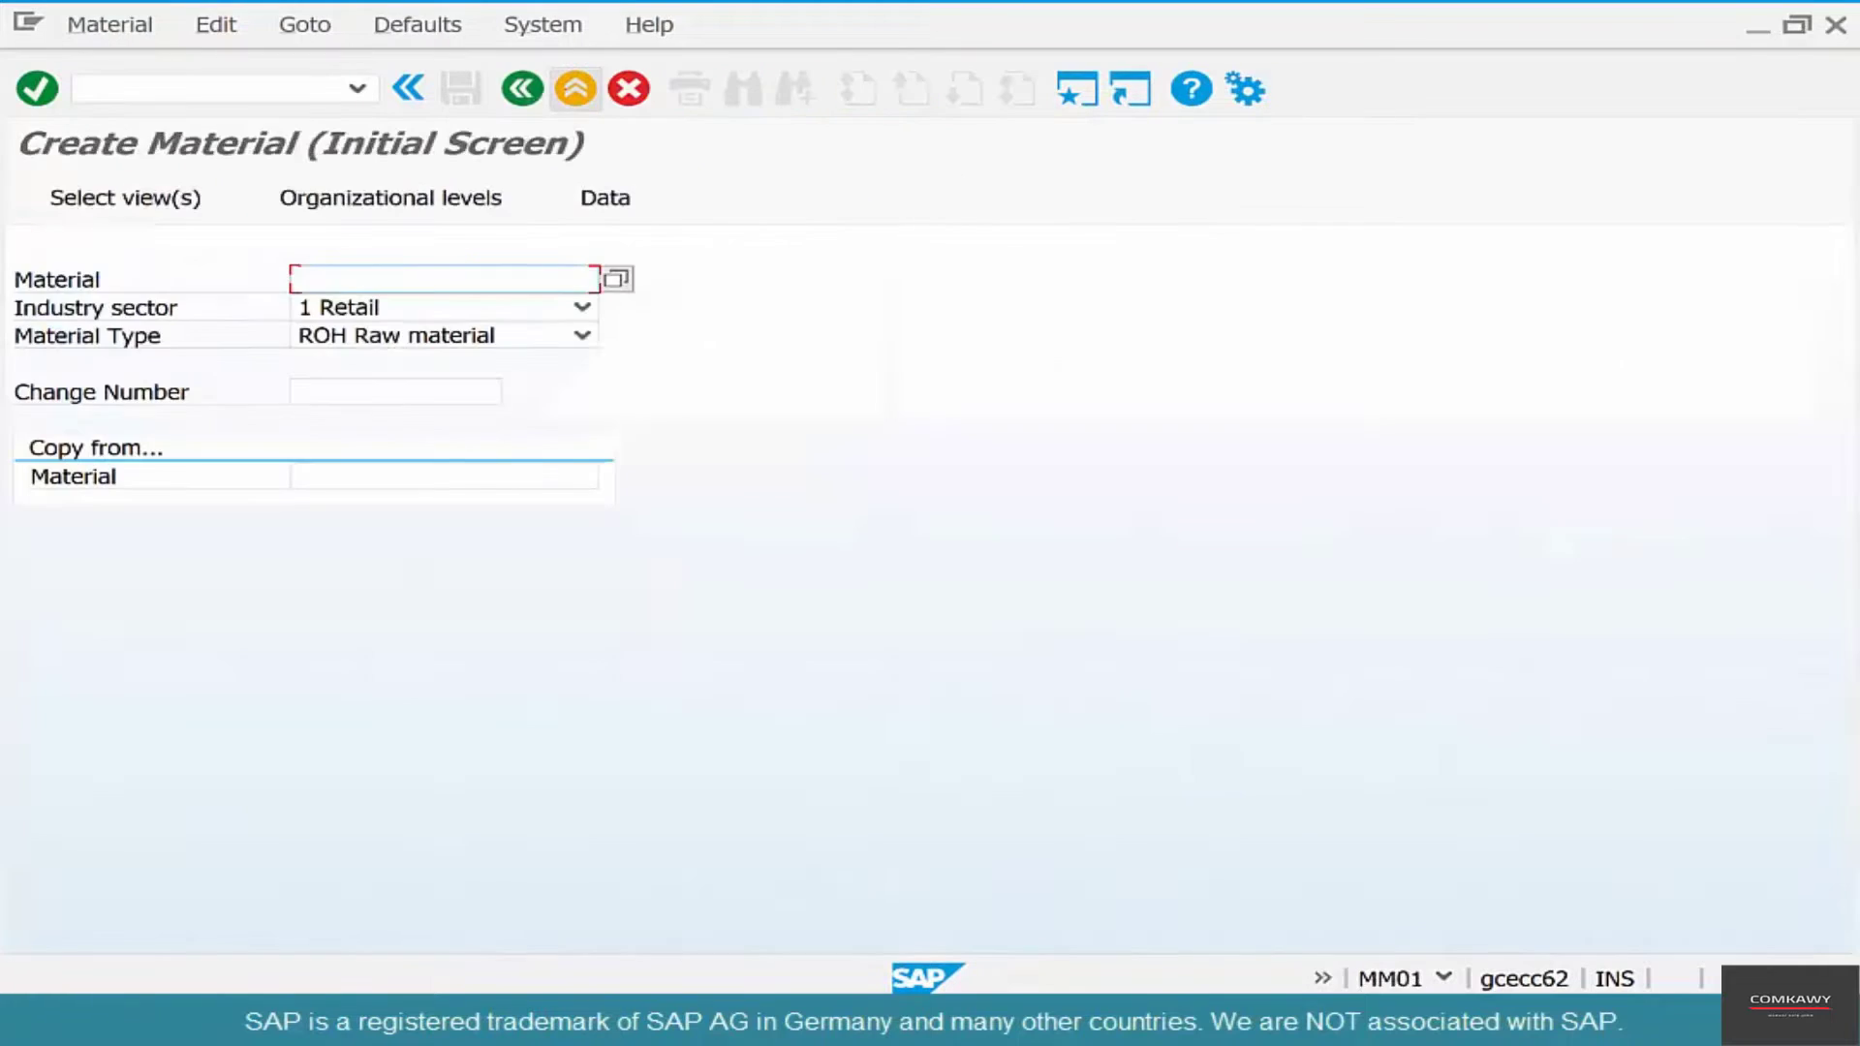
Step: Enter material stirrers-01 with material type NLAG Non-stock material and proceed to the view selection
text(stirrers-01)
click(581, 335)
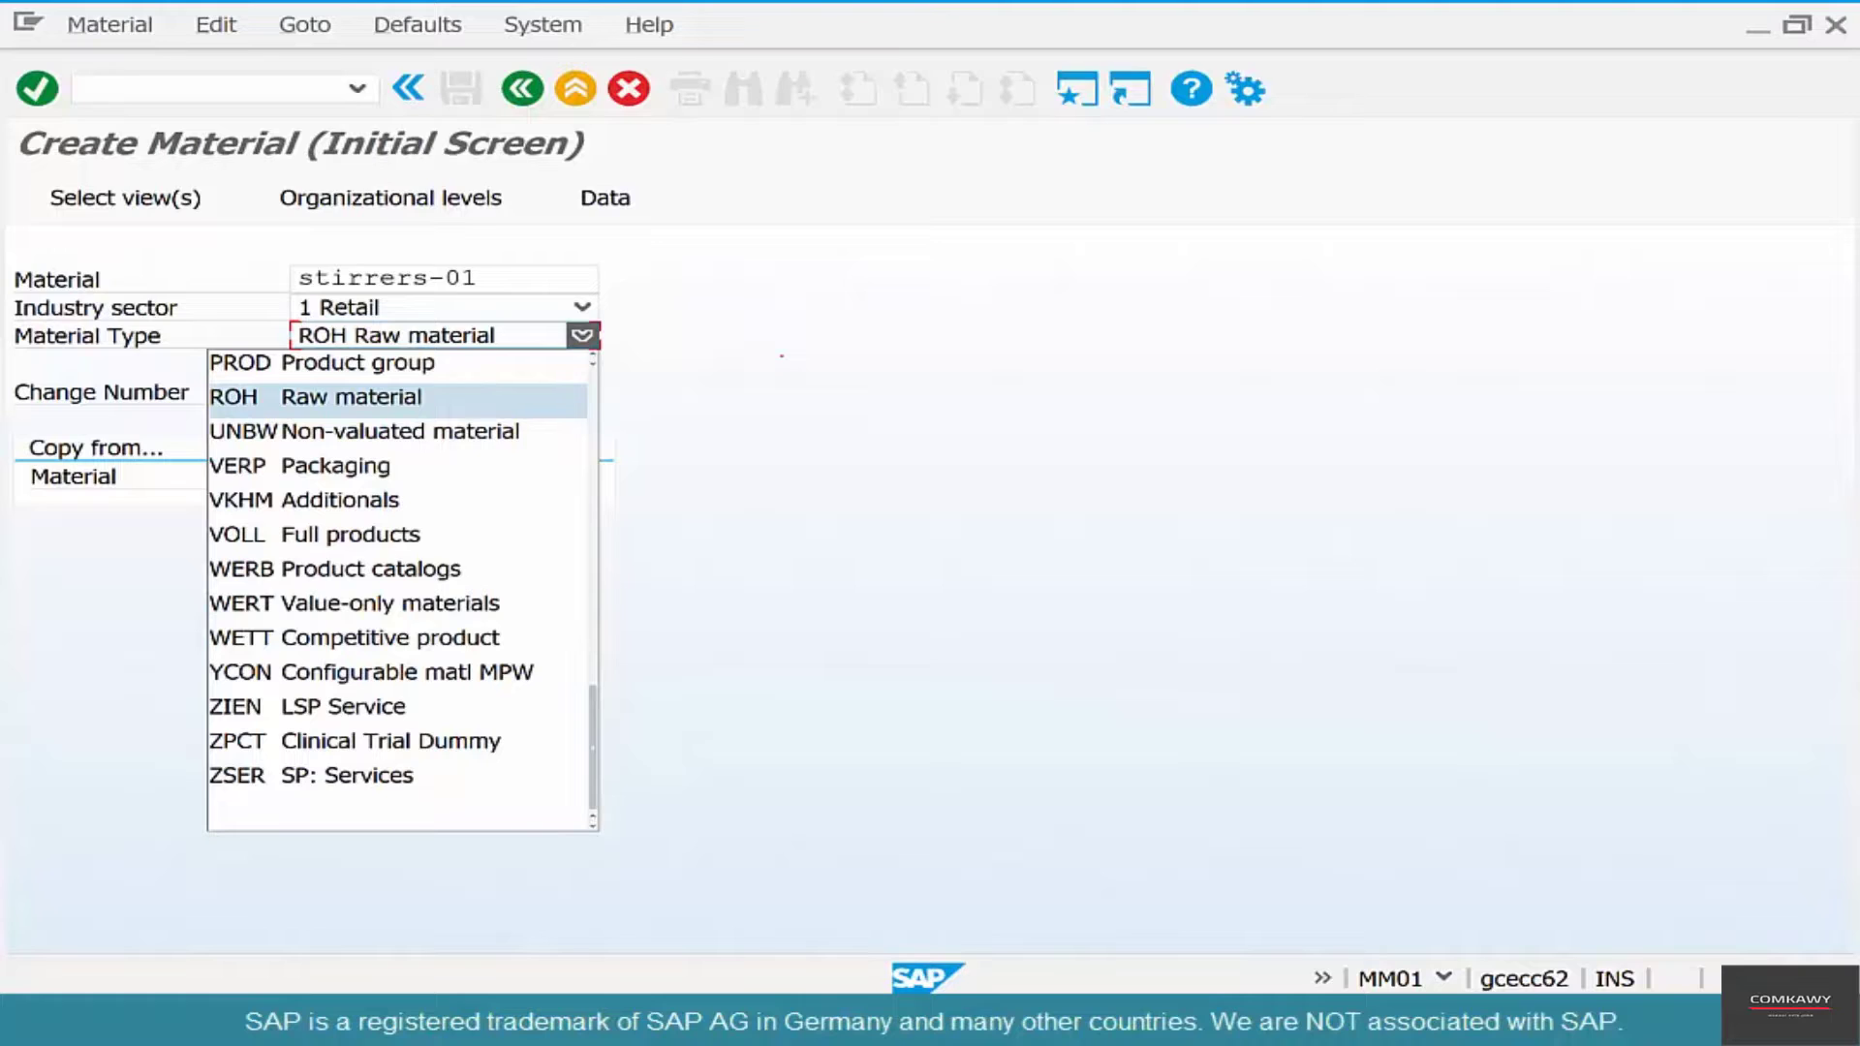
key(Up)
key(Up)
key(Up)
key(Up)
key(Up)
key(Up)
key(Up)
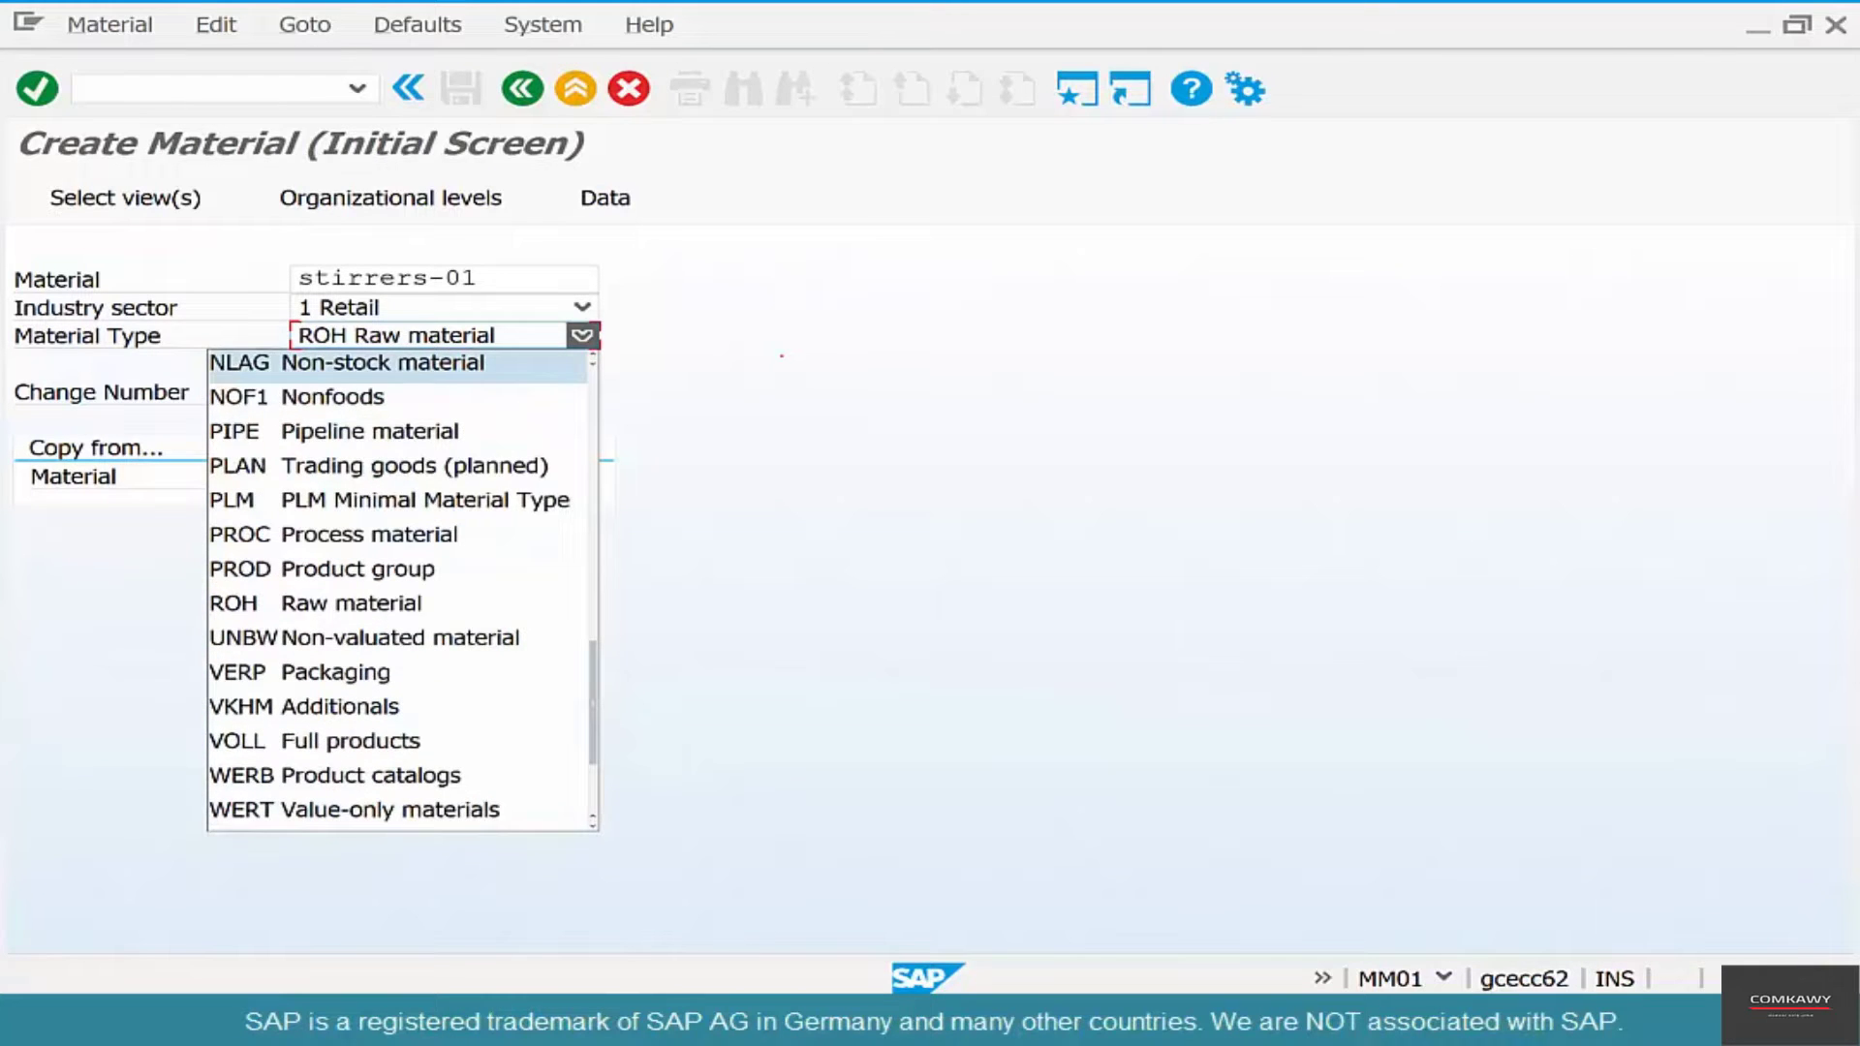
key(Return)
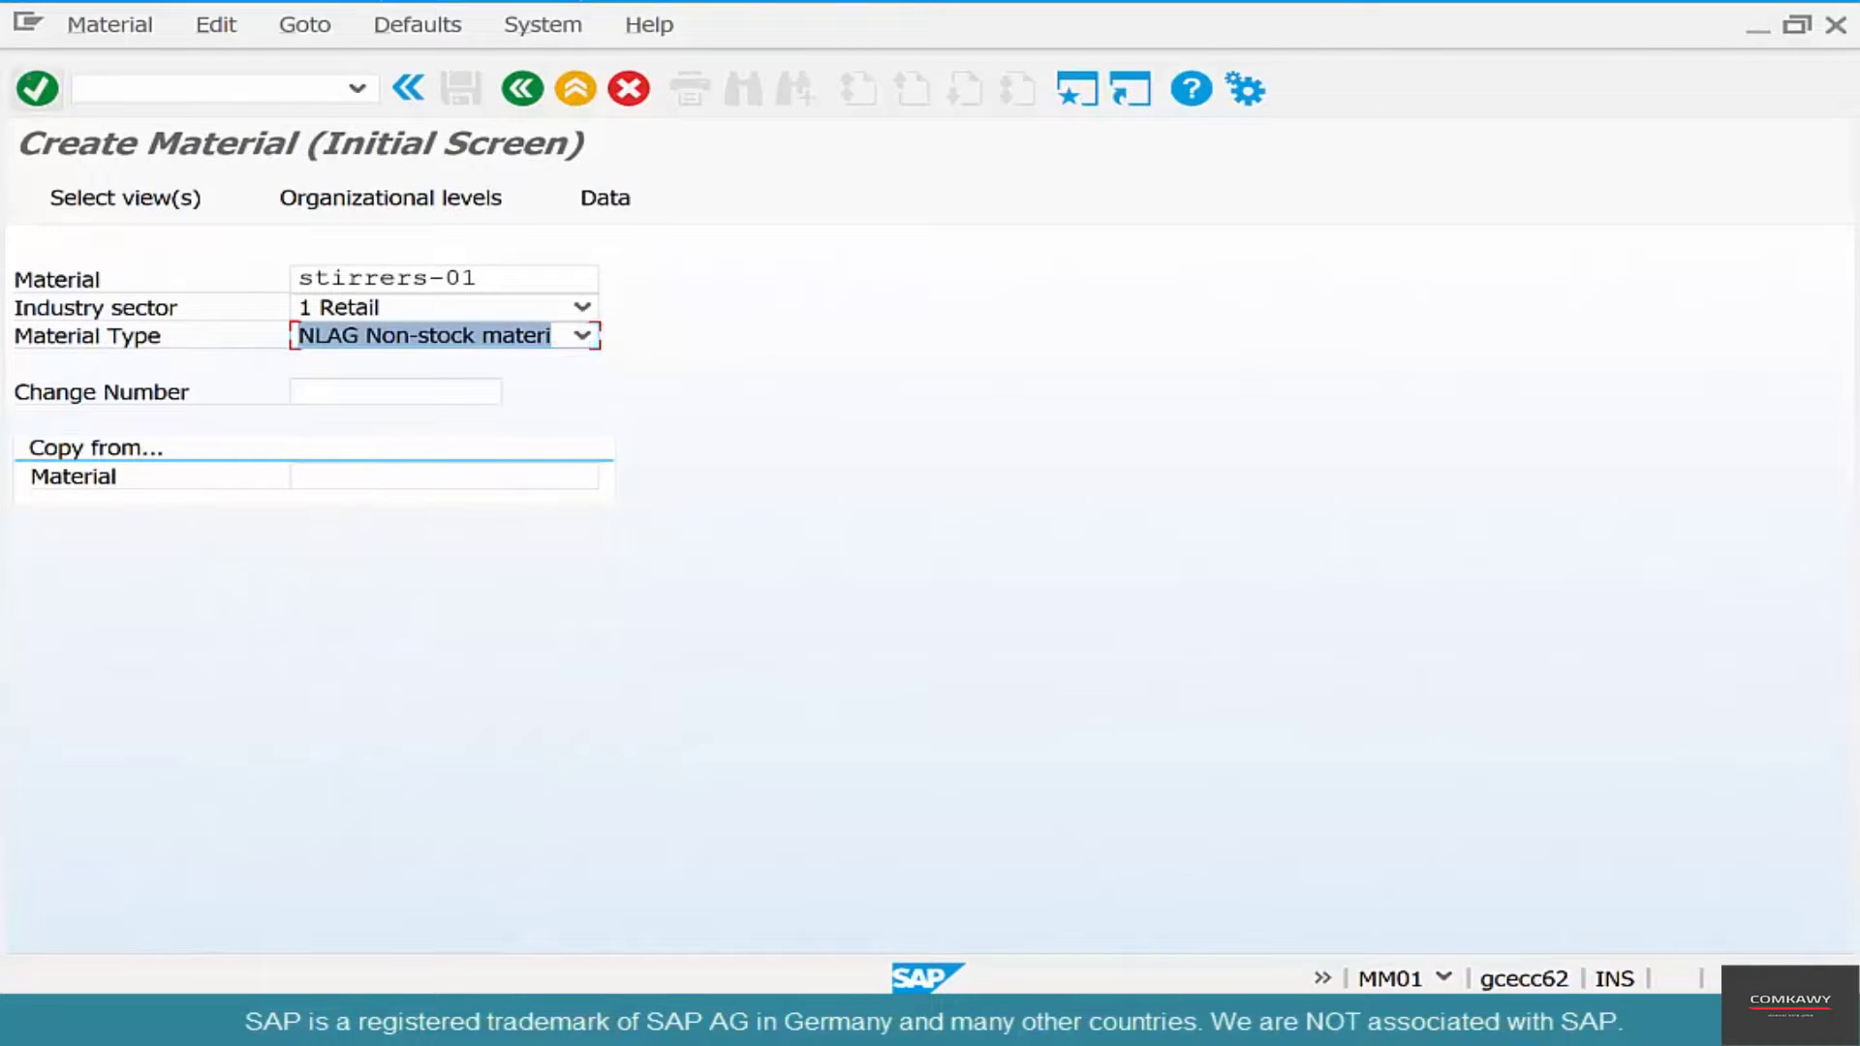
key(Return)
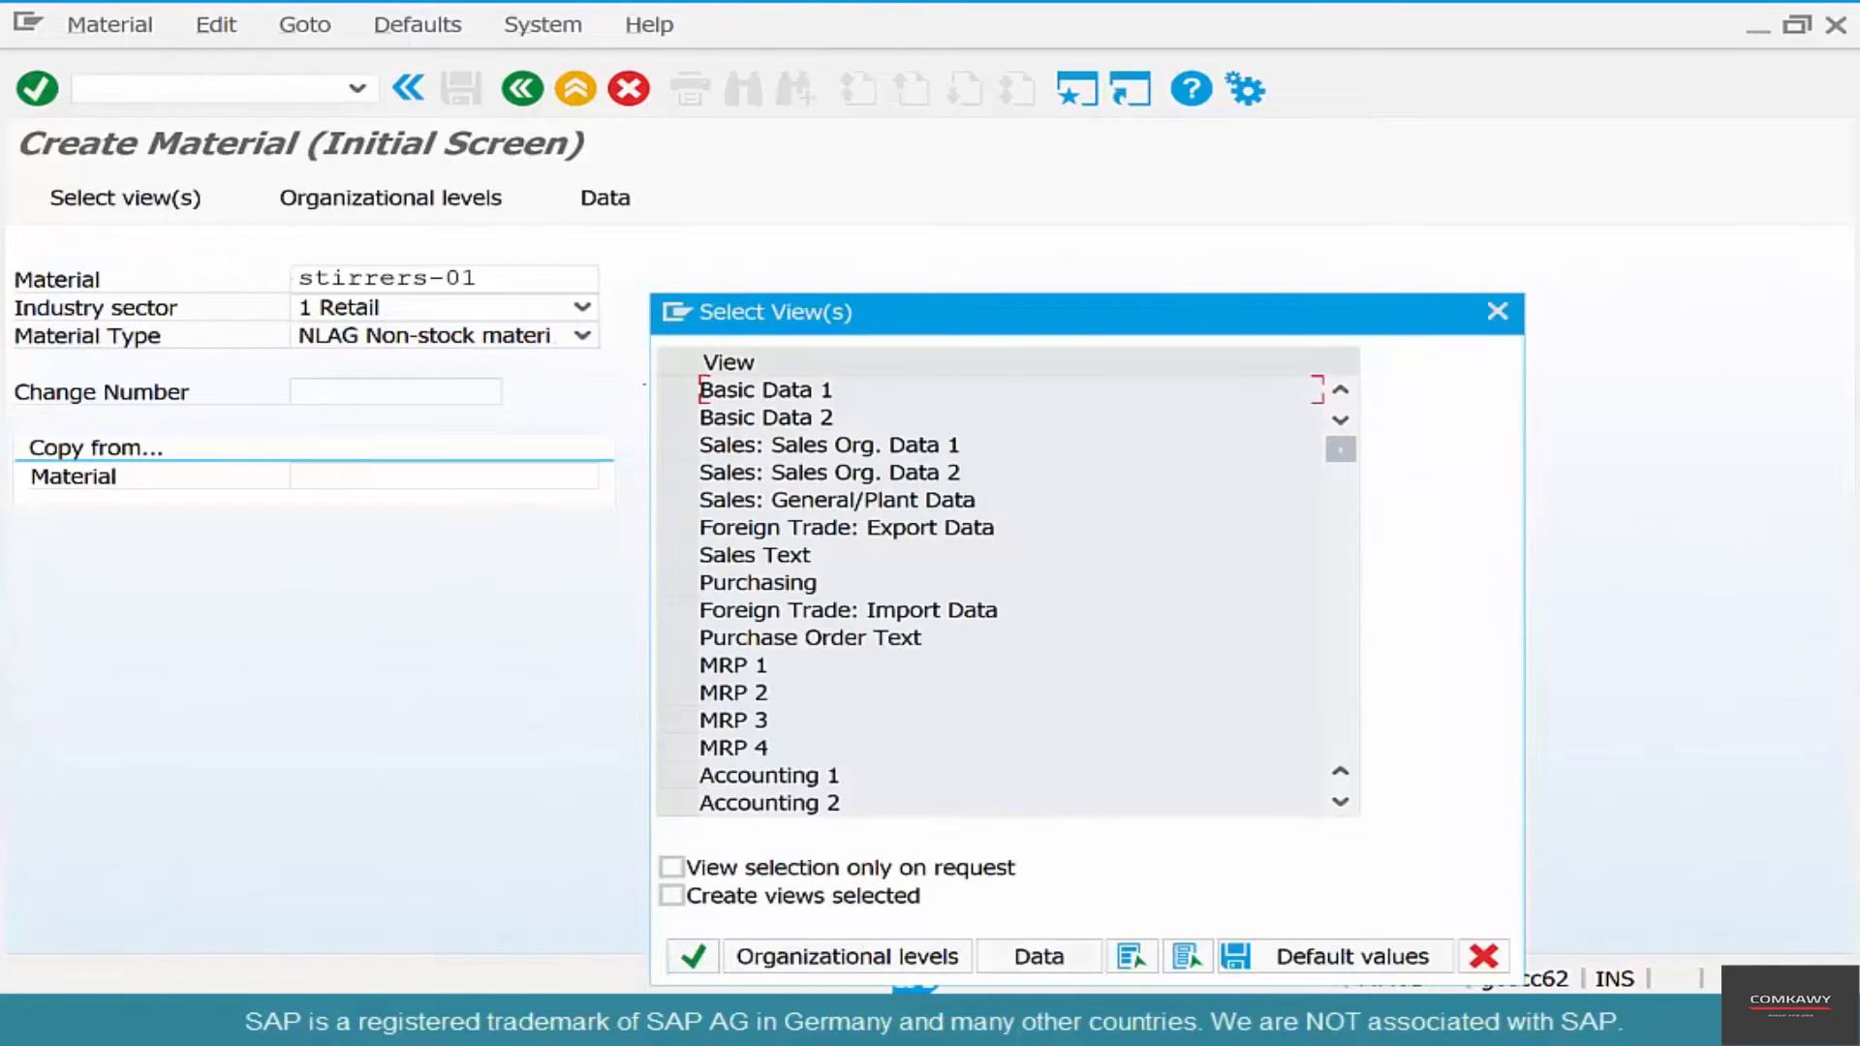
Step: Choose the Basic Data 1, Purchasing and Accounting 1 views and enter plant chi1 as the organizational level
click(678, 389)
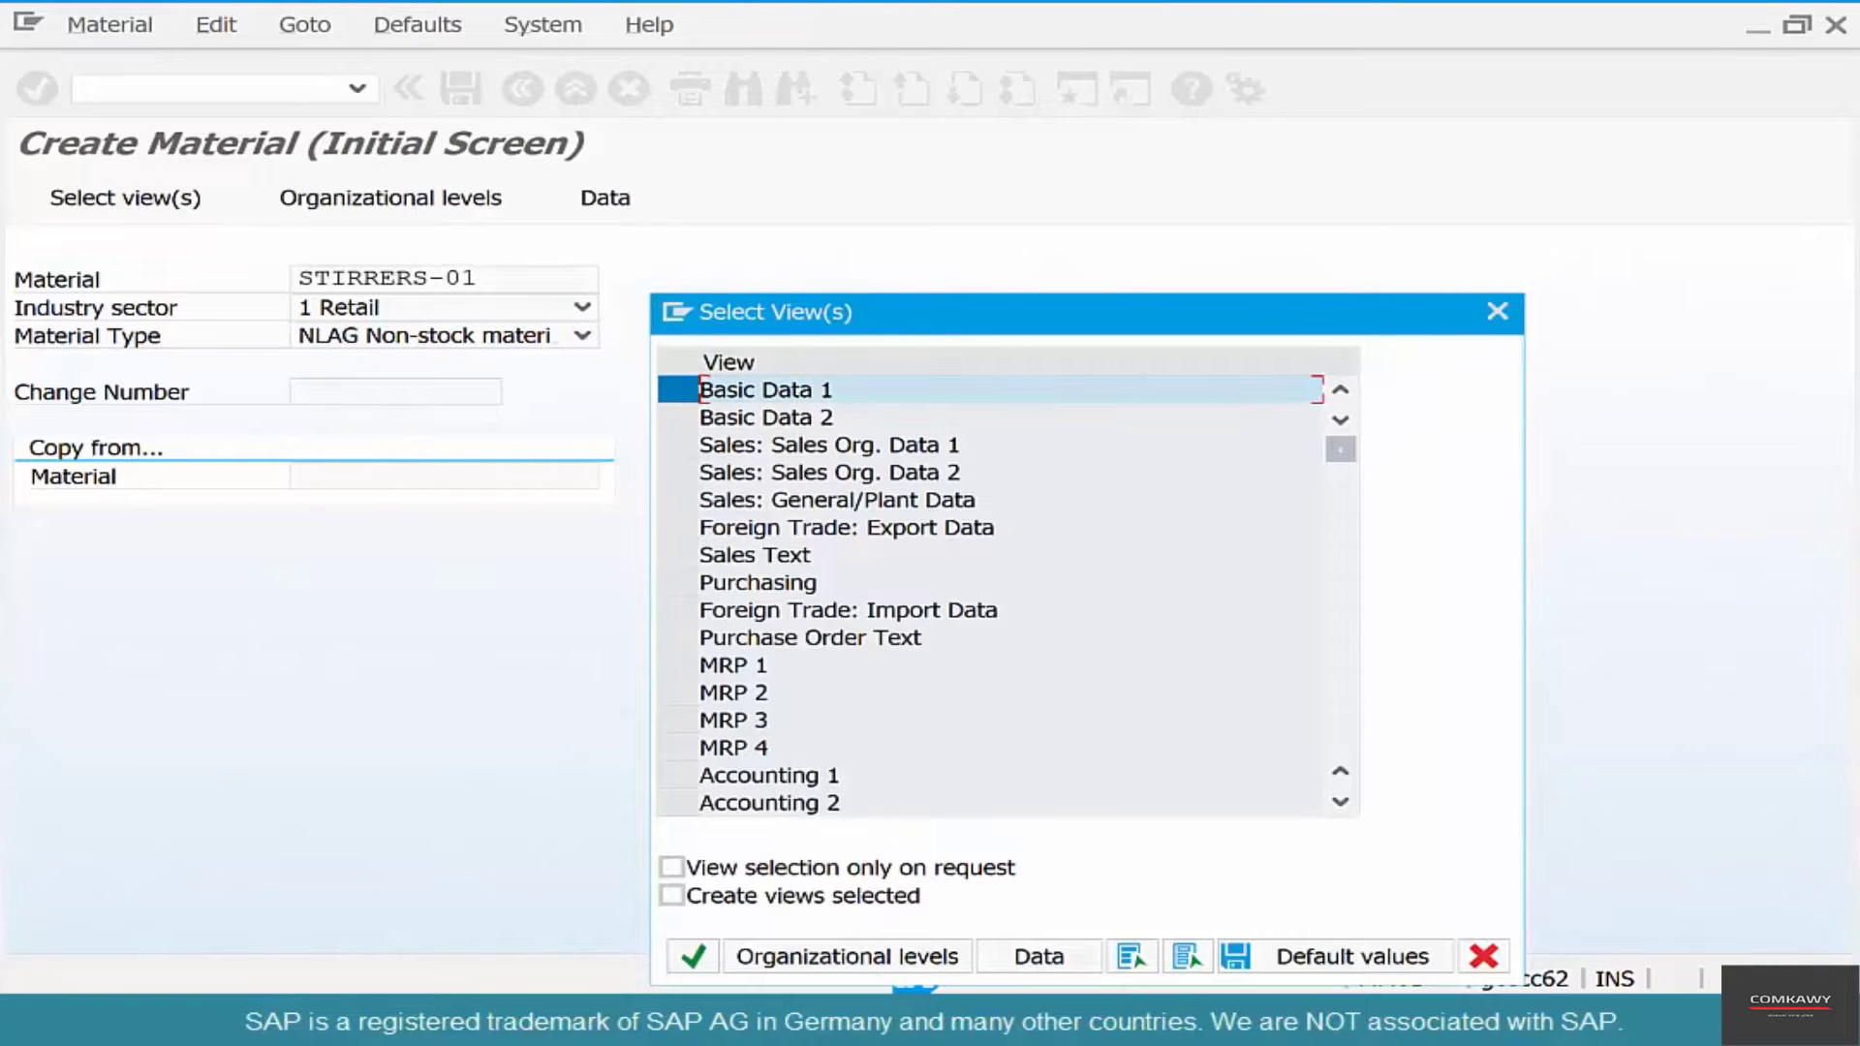
click(678, 582)
click(678, 775)
key(Return)
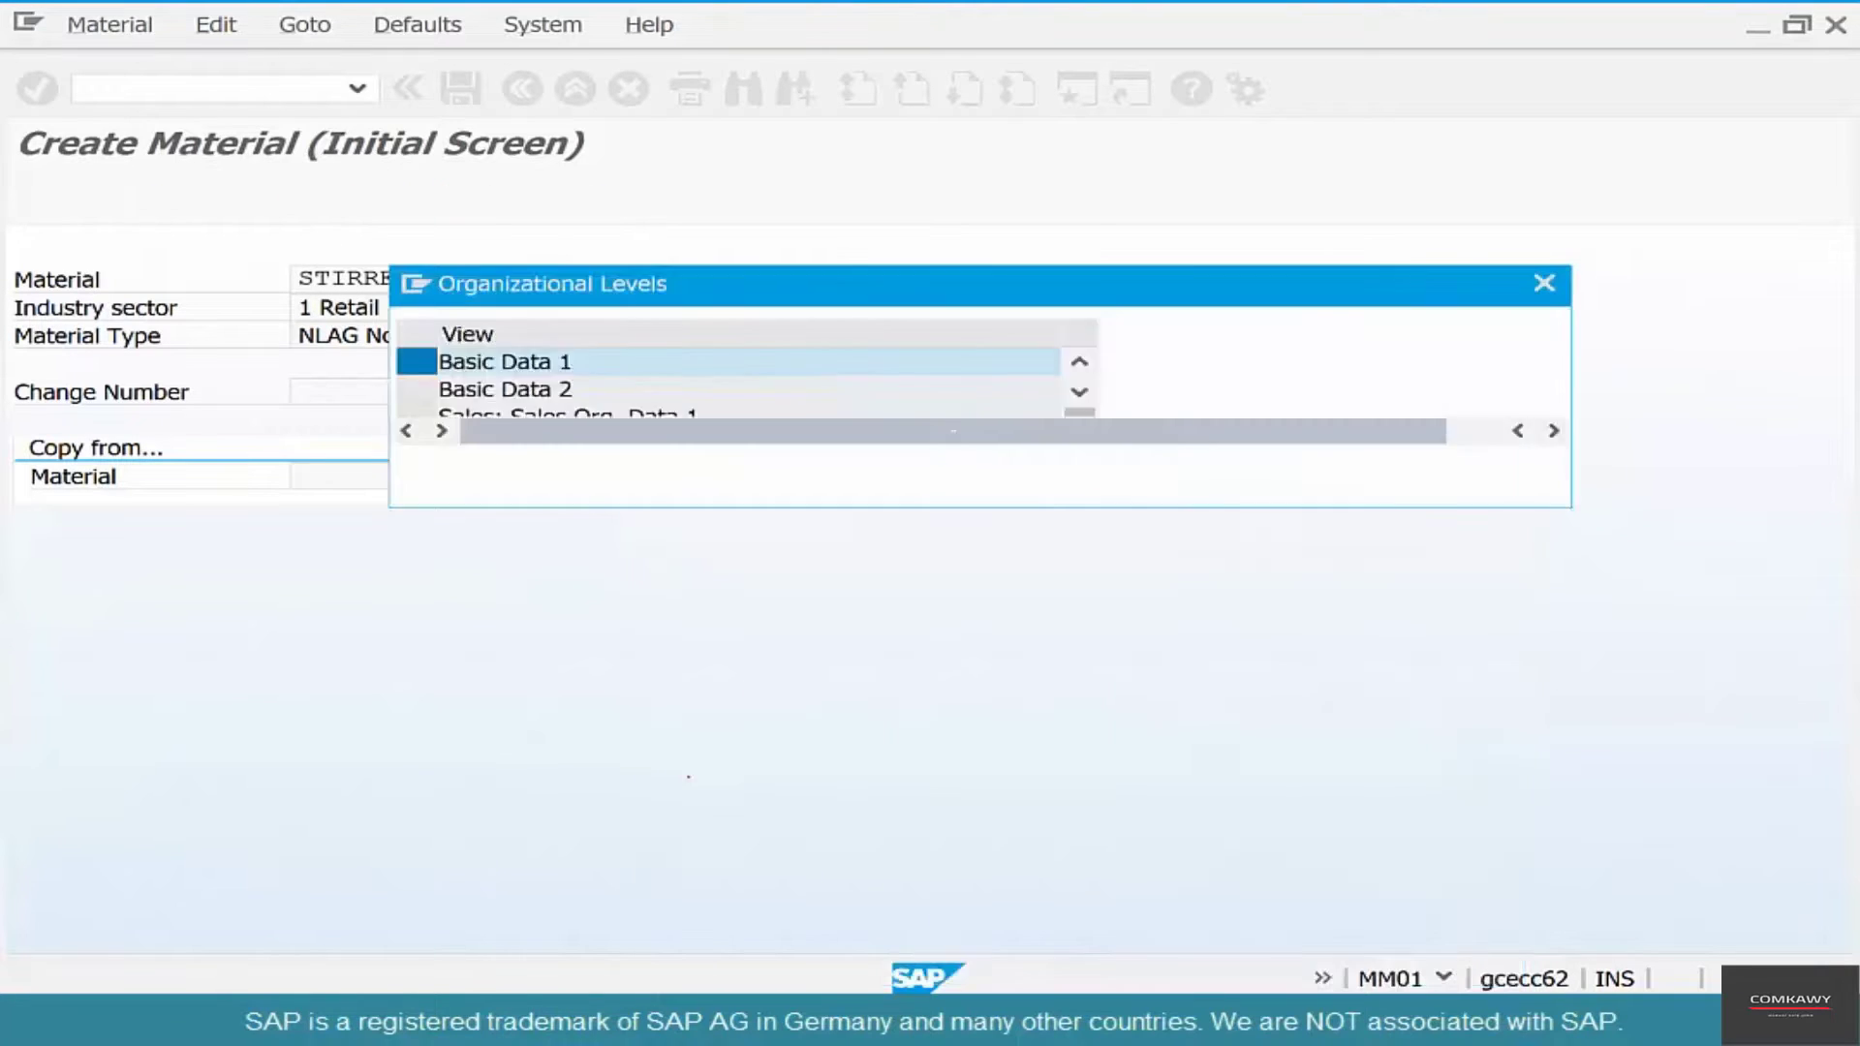
text(chi1)
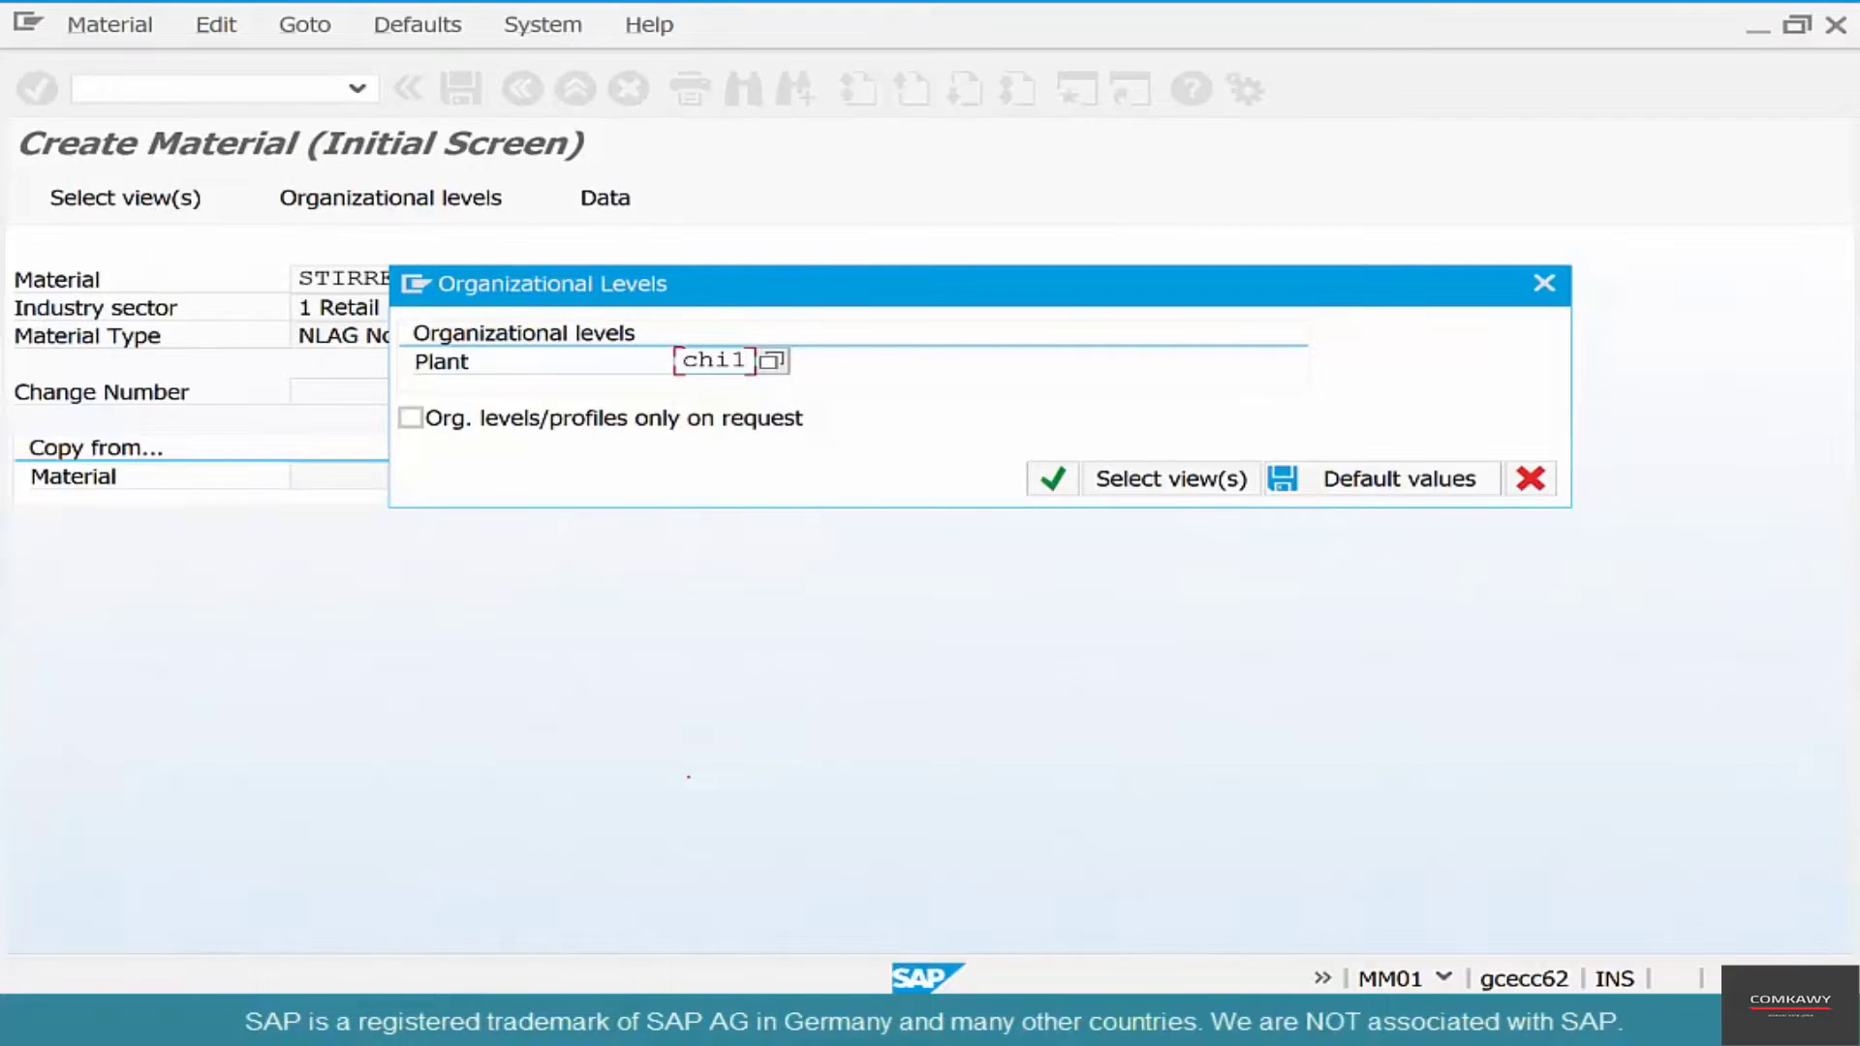
key(Return)
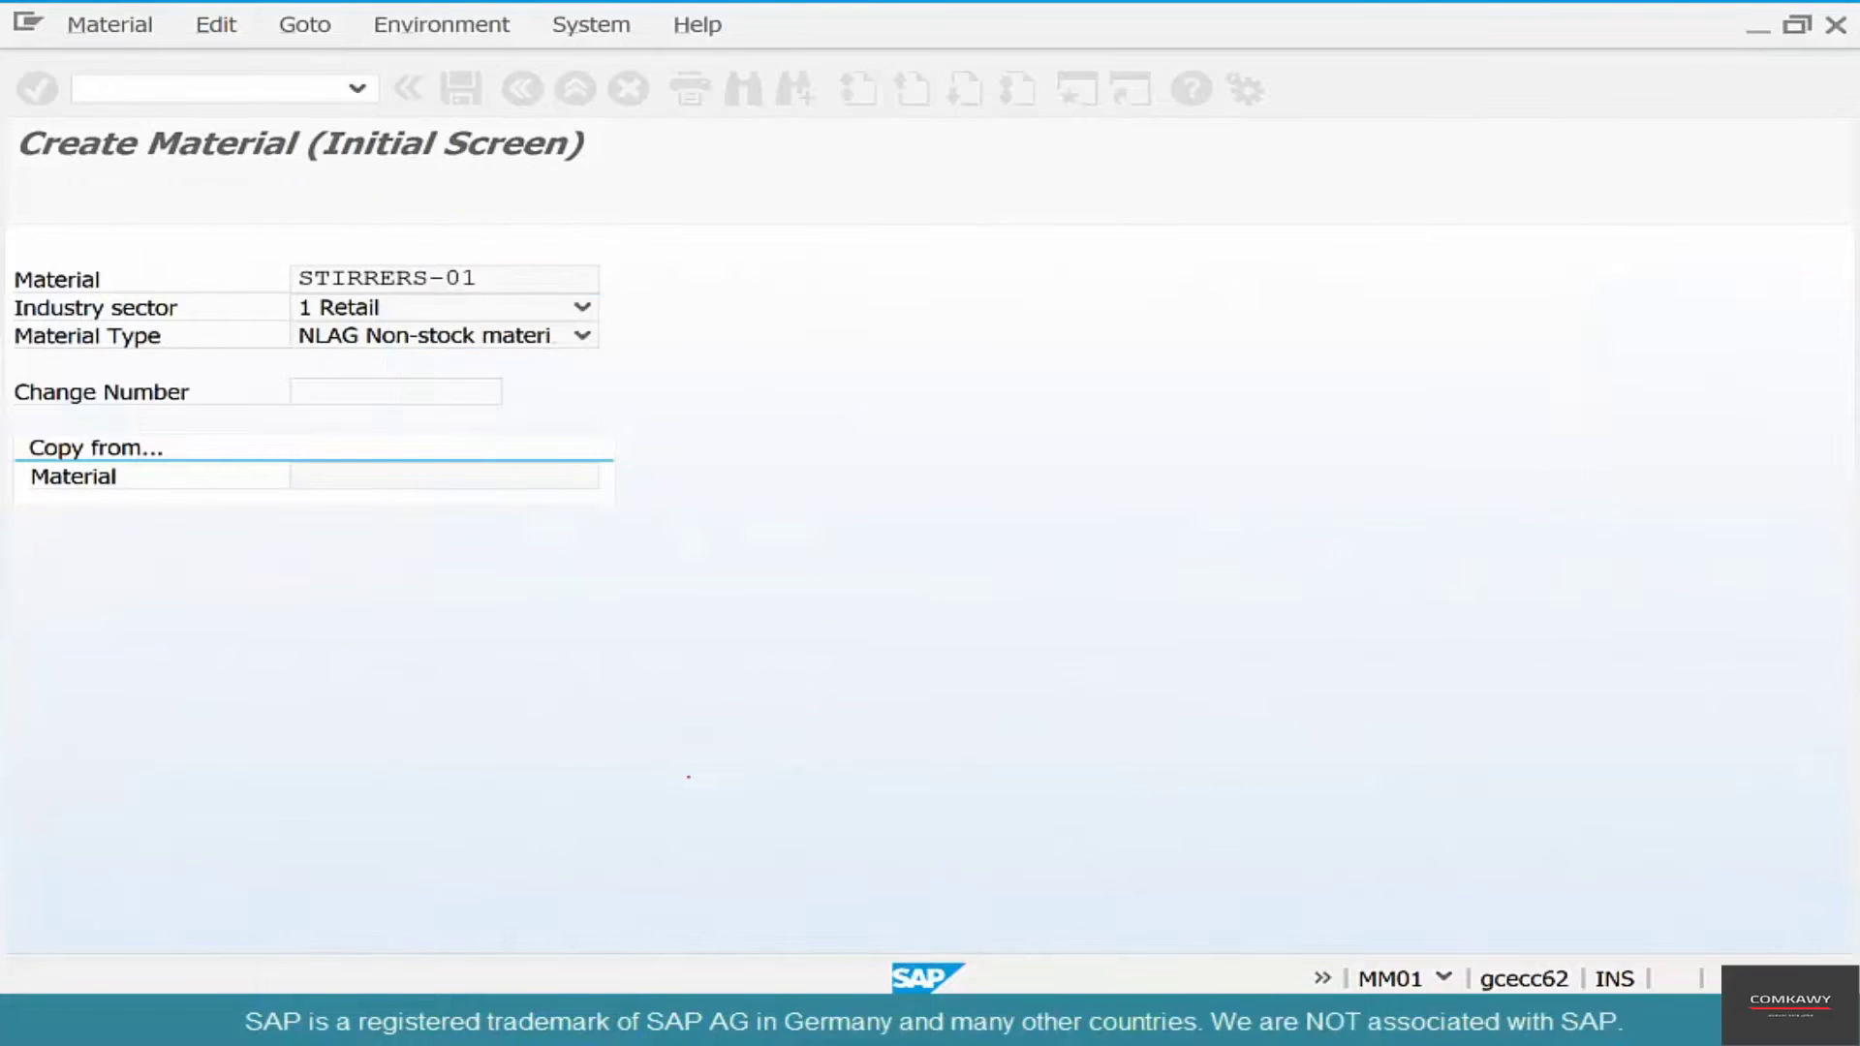
Step: Fill in the basic data with description Stirrers - Brown, base unit of measure EA and material group 015
text(st)
key(Down)
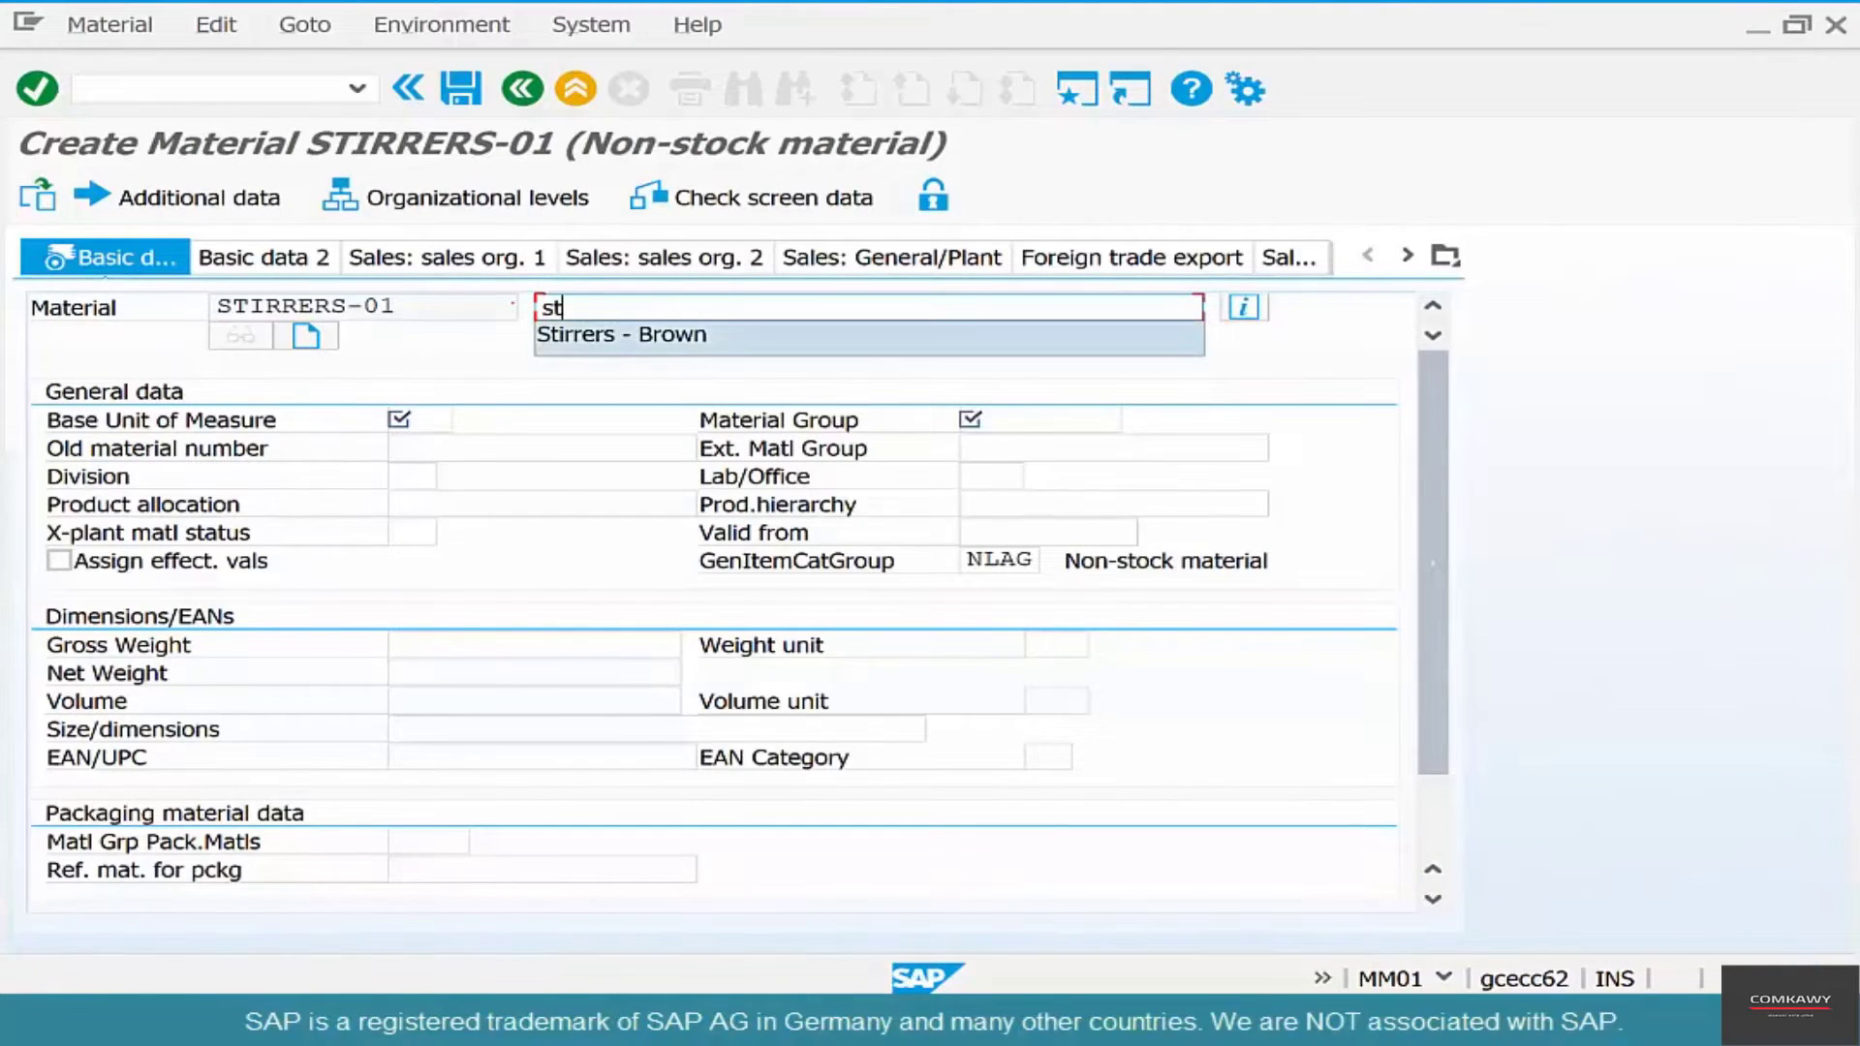
key(Return)
click(422, 442)
click(421, 423)
text(ea)
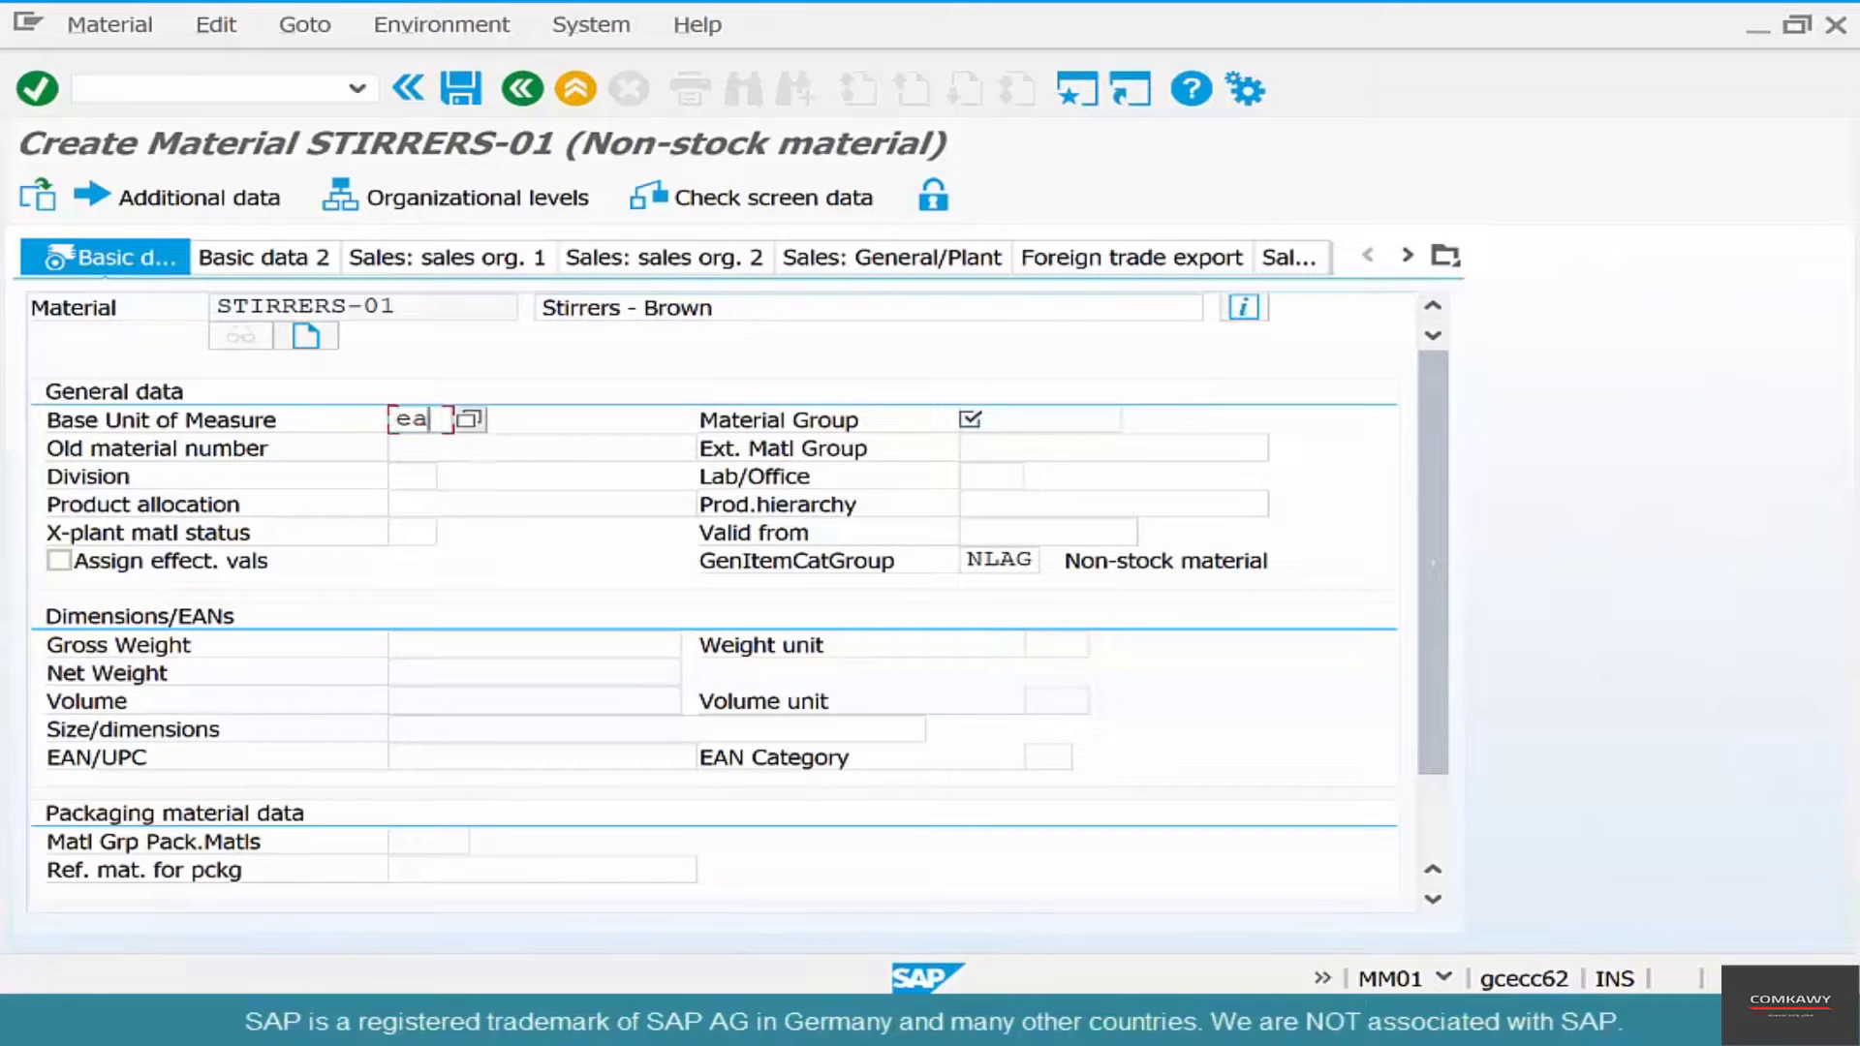
click(1026, 410)
text(015)
key(Return)
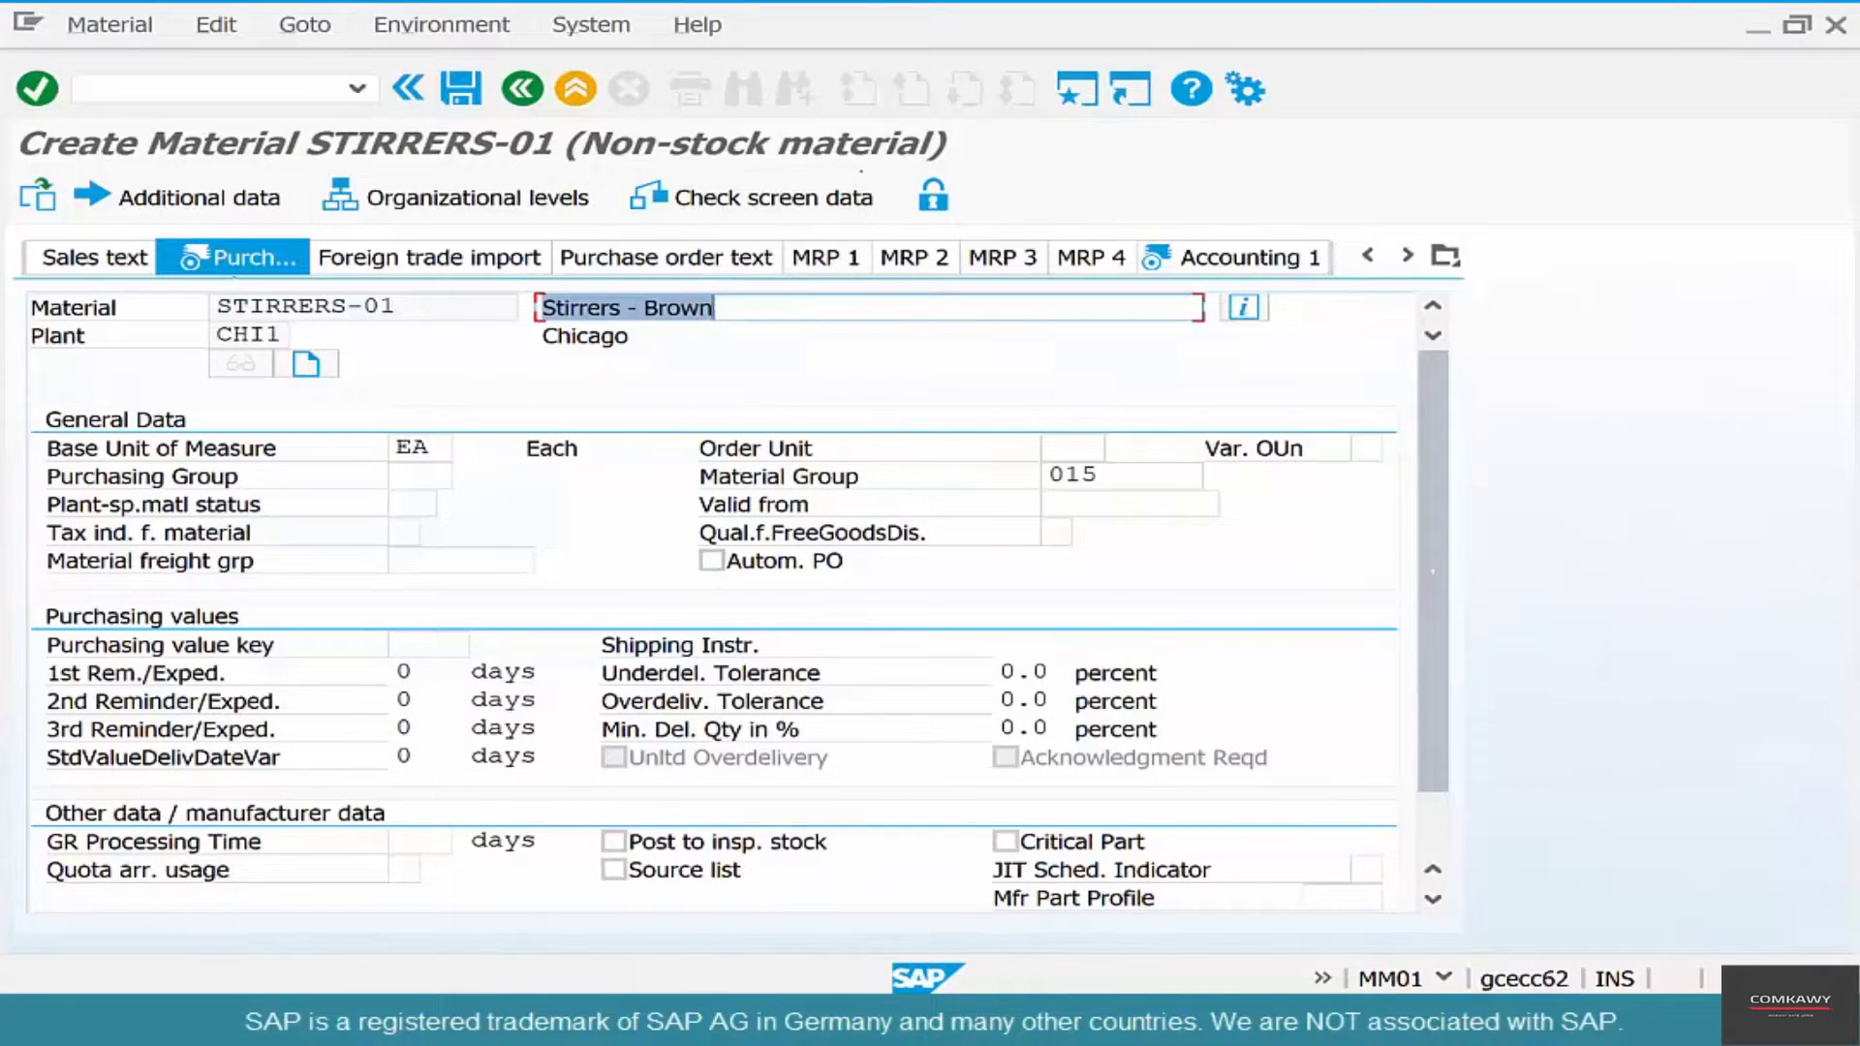
Step: Accept the purchasing view as it is, save the new stirrers material and leave material creation
key(Return)
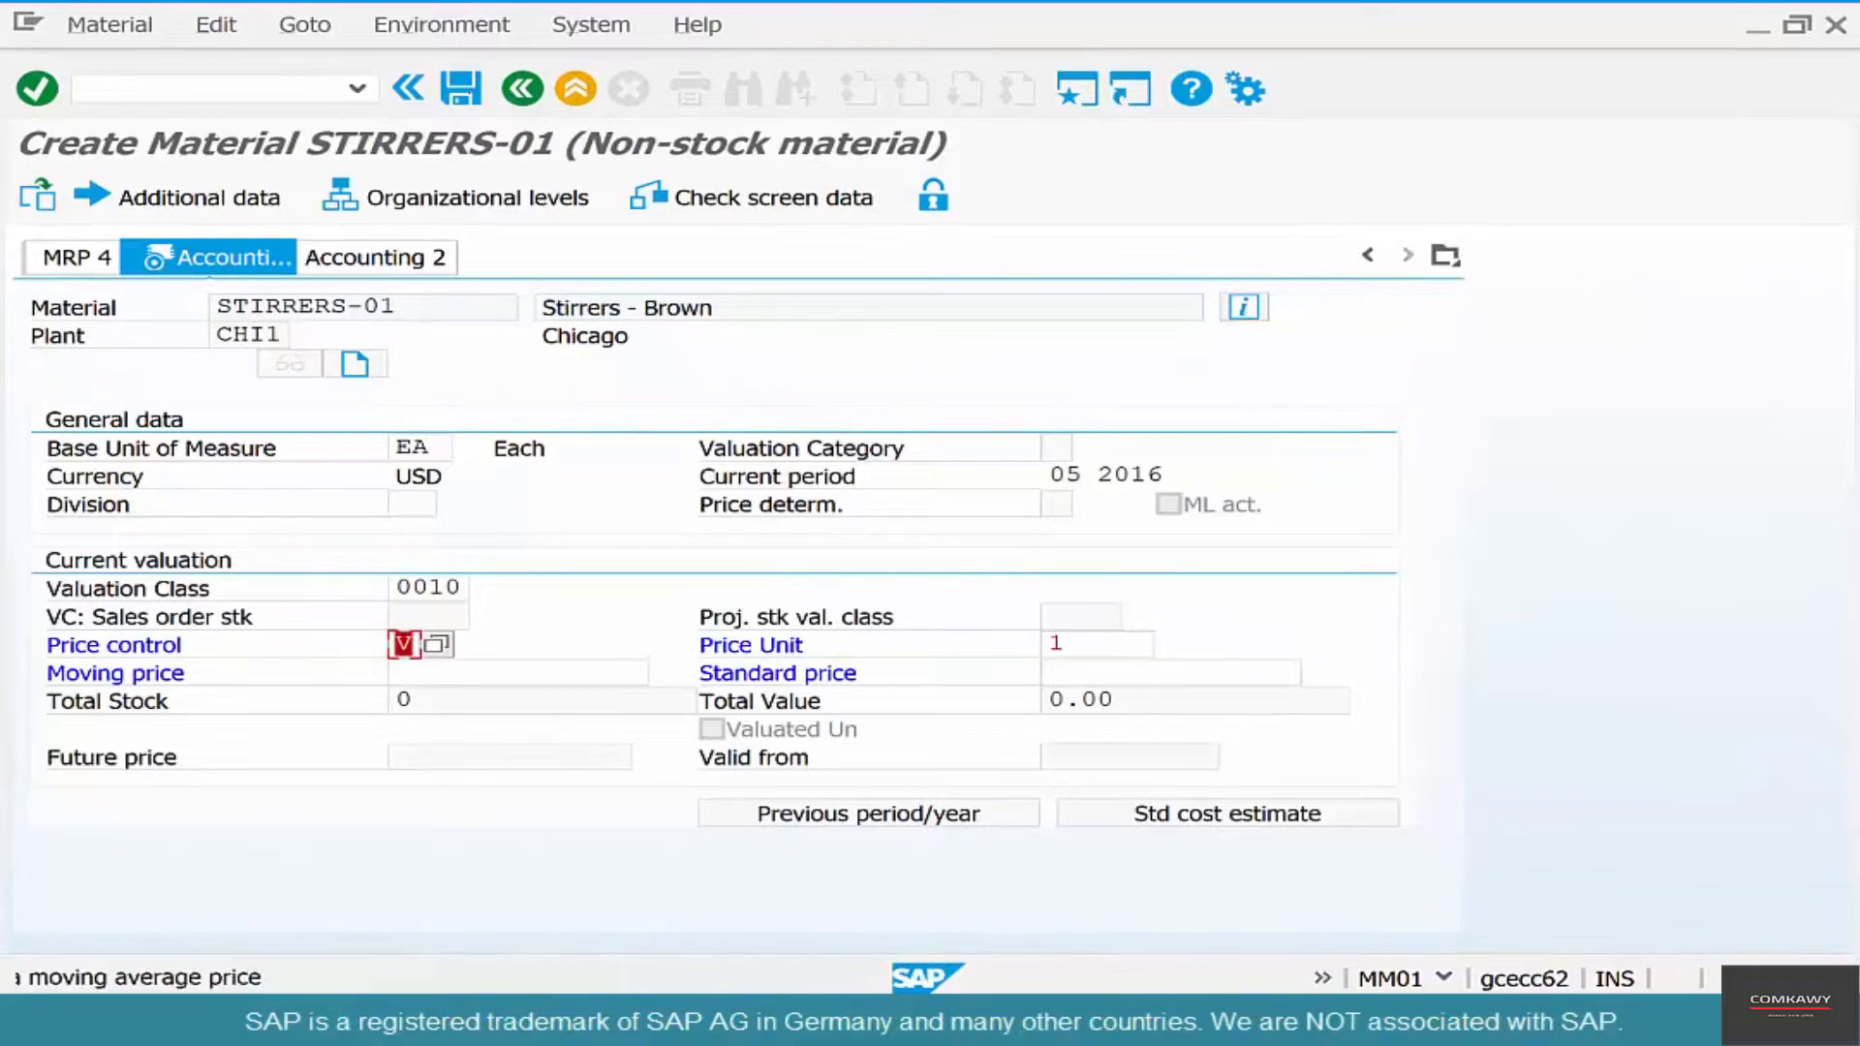
key(ctrl+s)
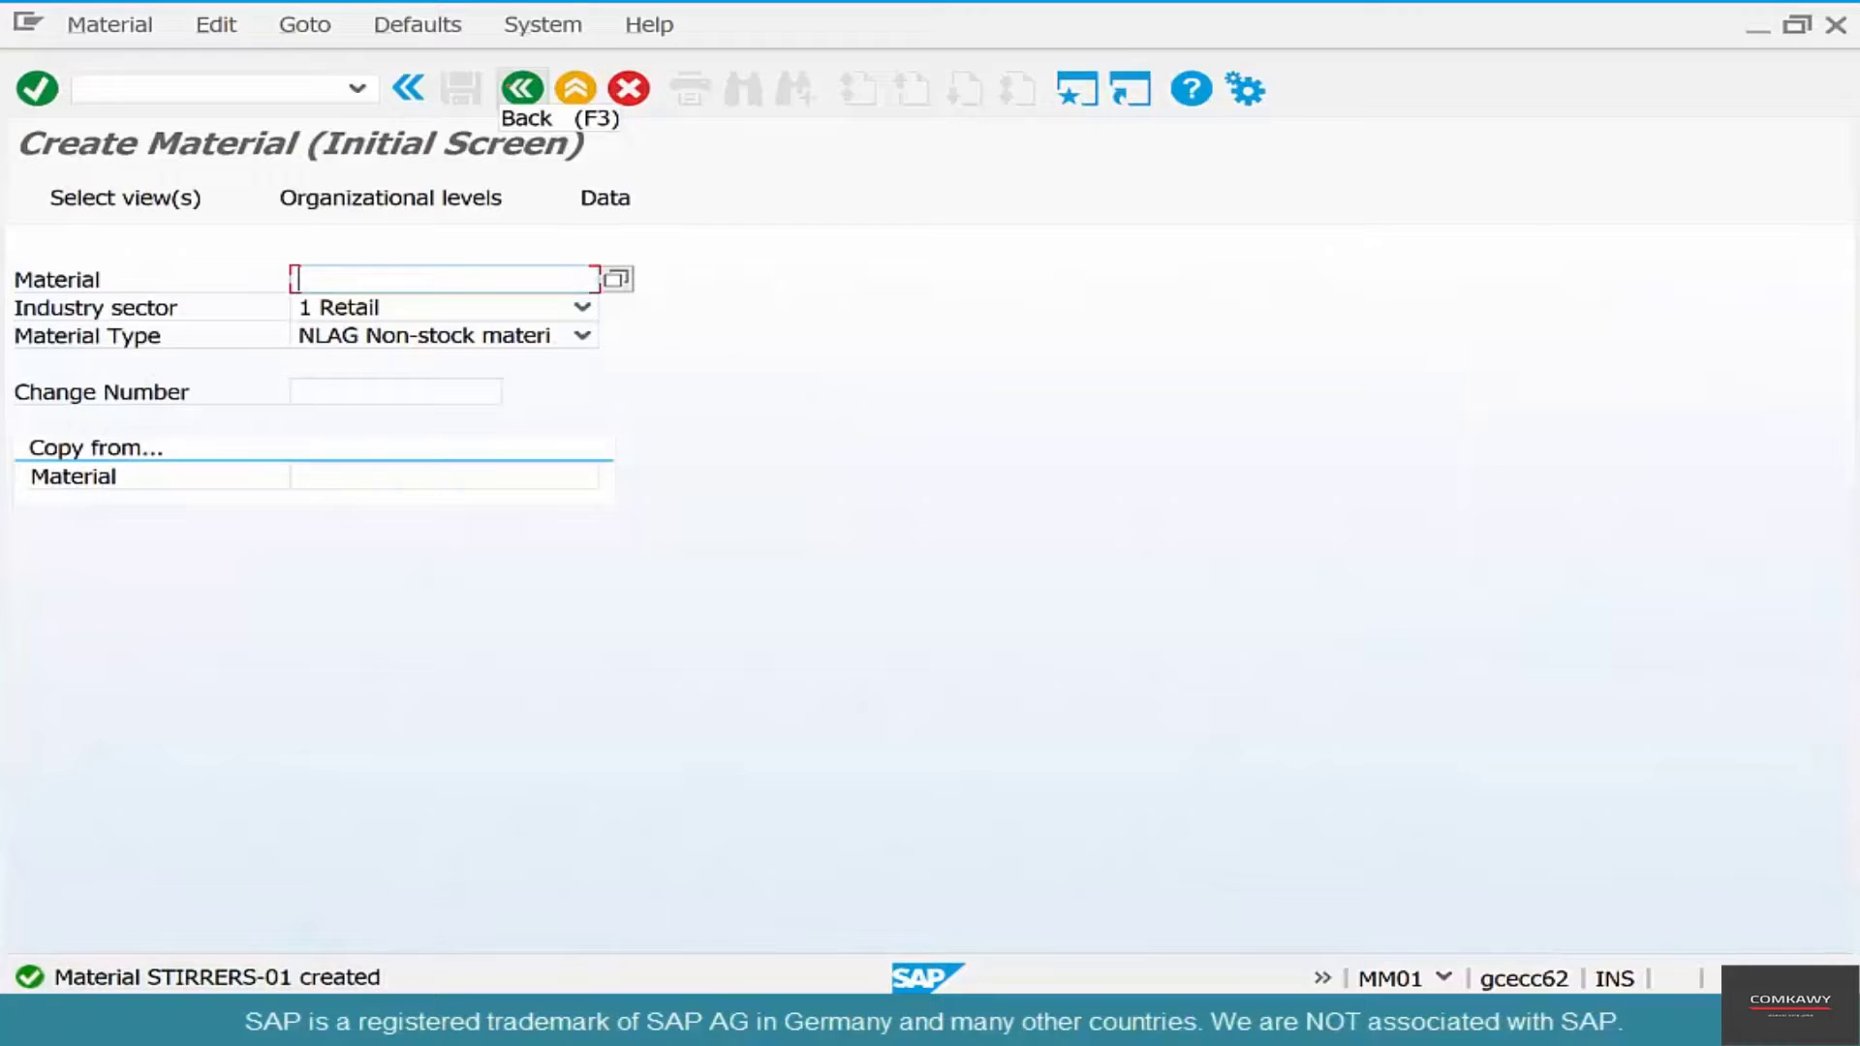
click(522, 88)
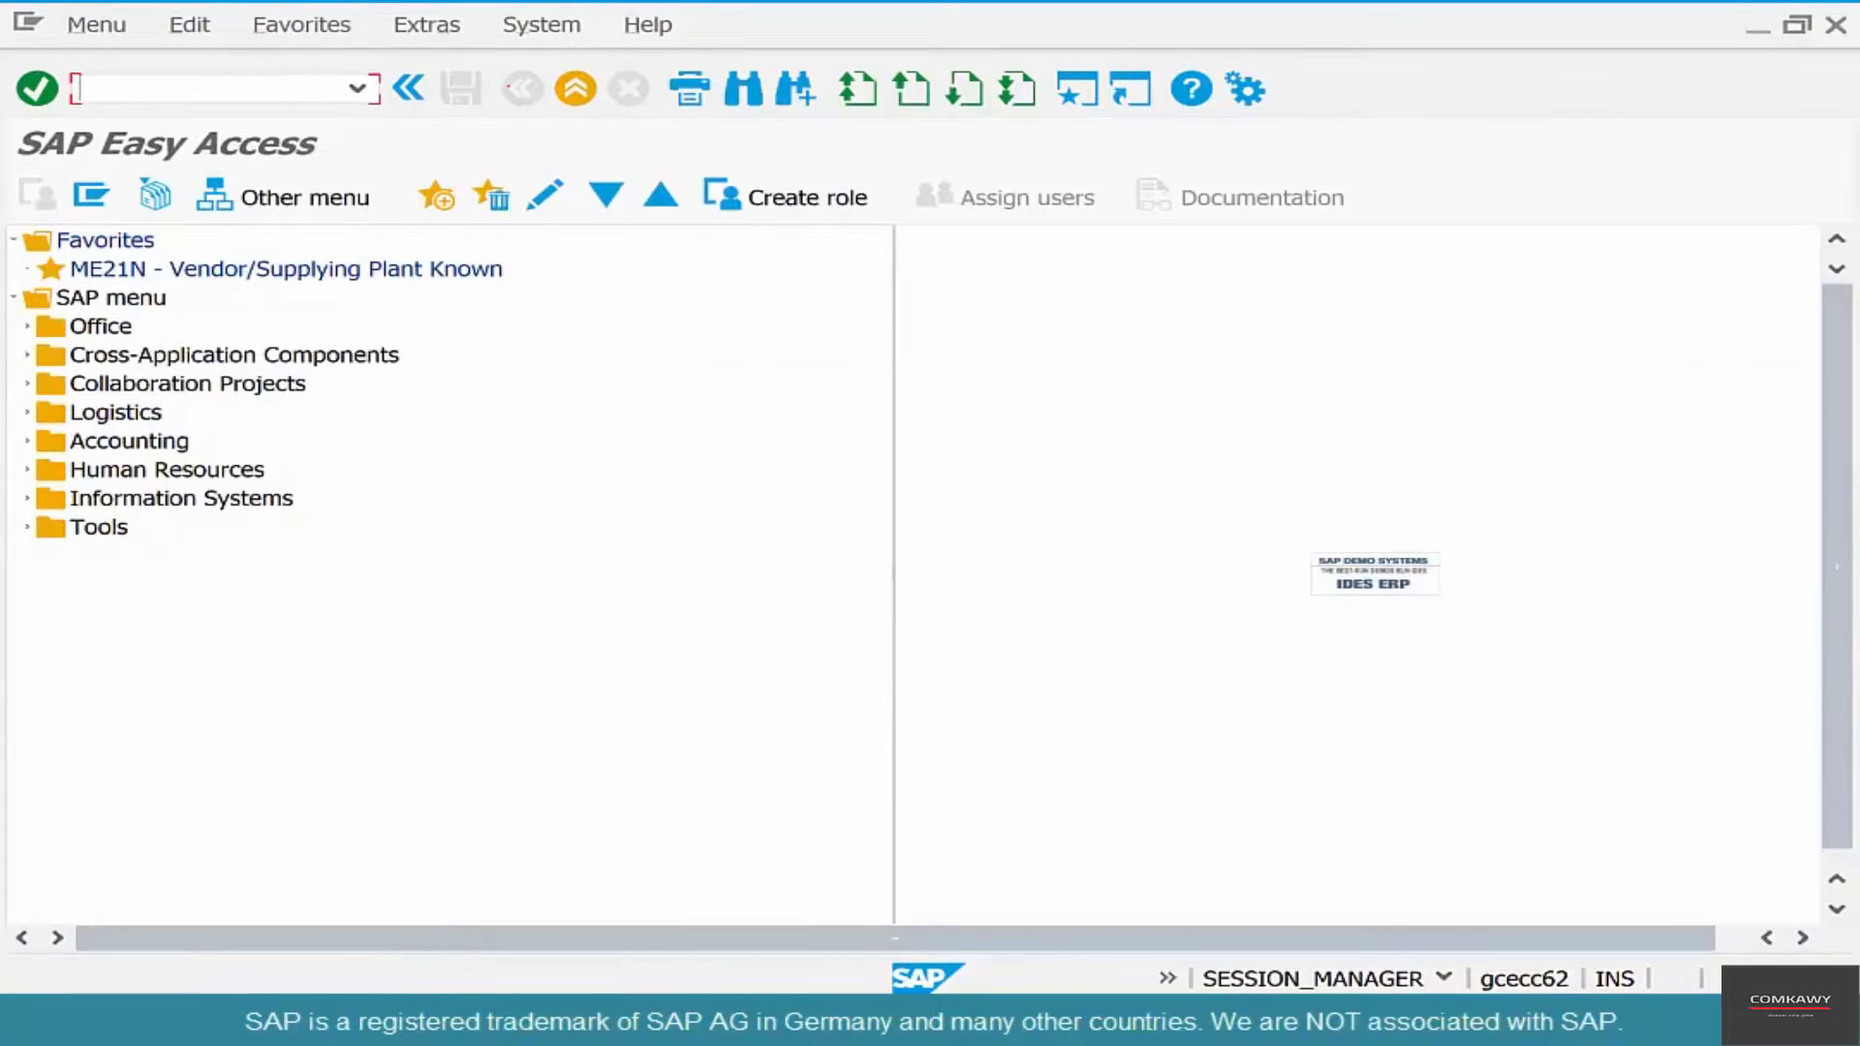
Step: Open transaction ME21N and set the standard purchase order's vendor to 4001 ABC Supply Company
text(me21n)
key(Return)
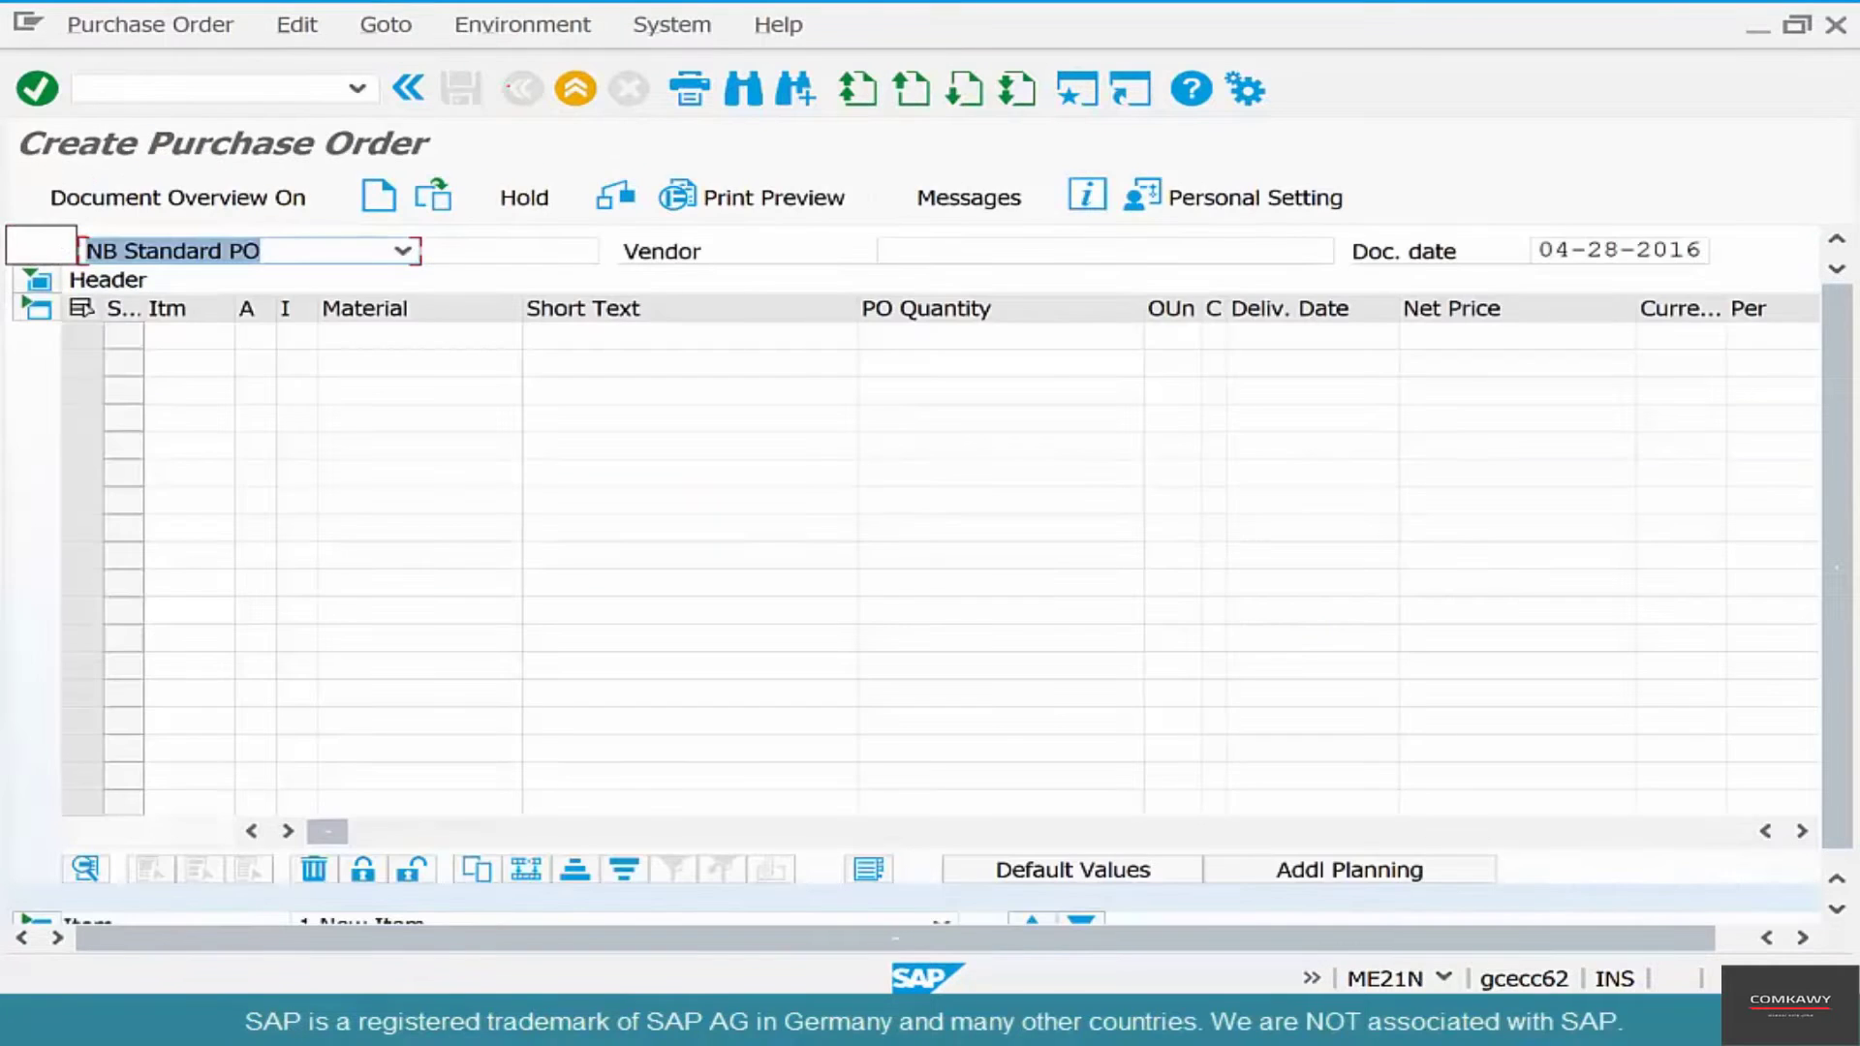
click(932, 251)
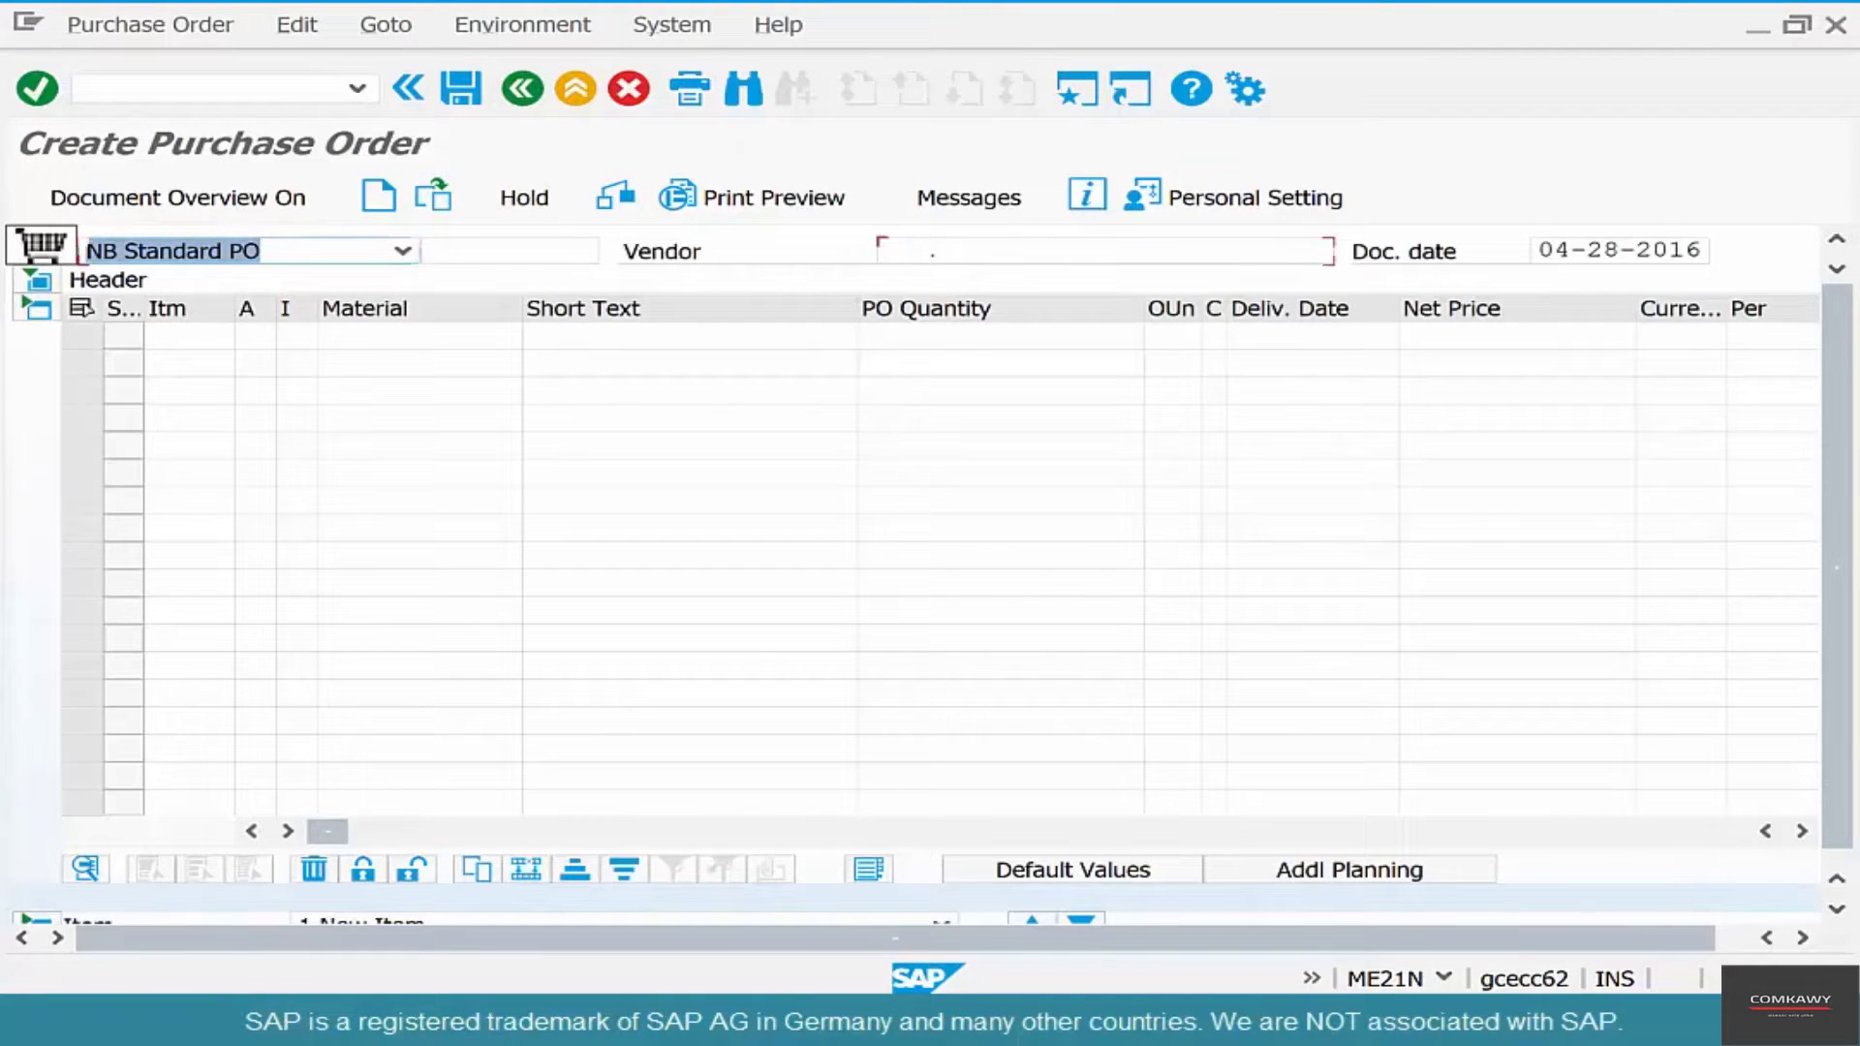
text(40)
key(Down)
key(Return)
key(Return)
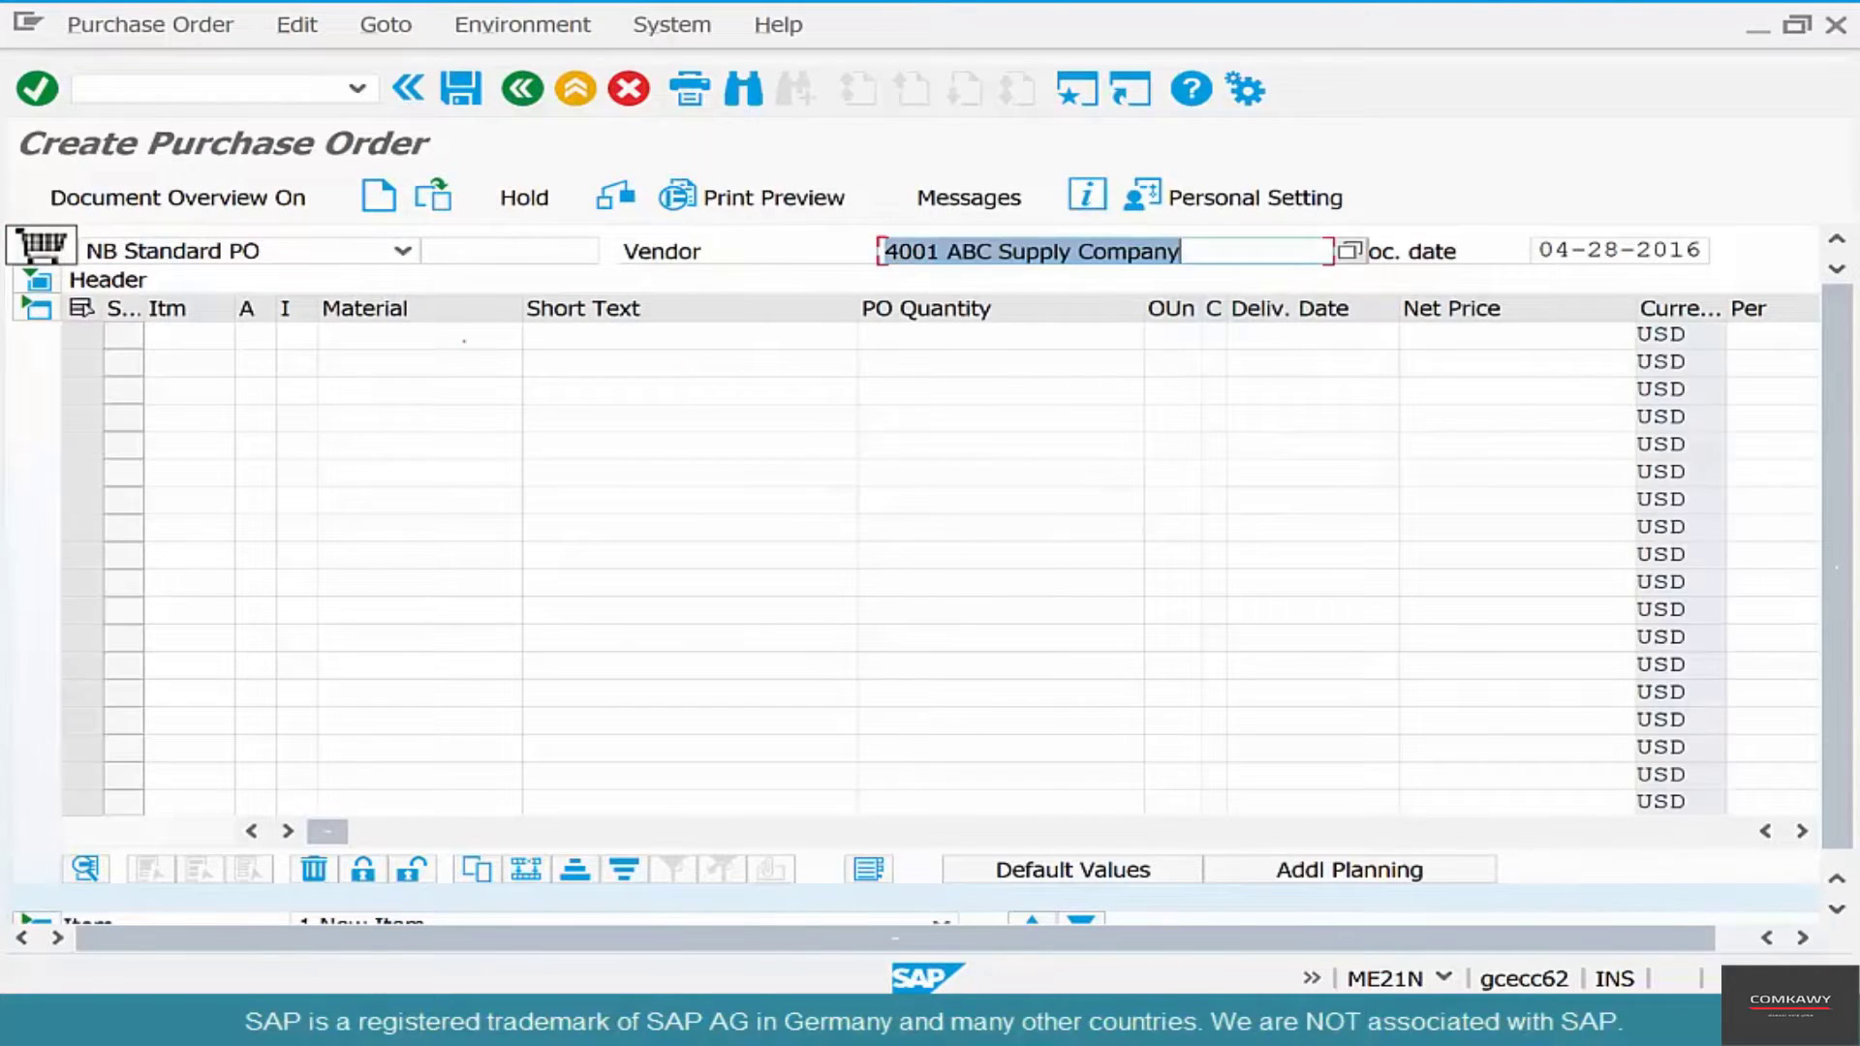
Step: Add material COFFEEBEANS-06 as the first purchase order item with a quantity of 100
text(co)
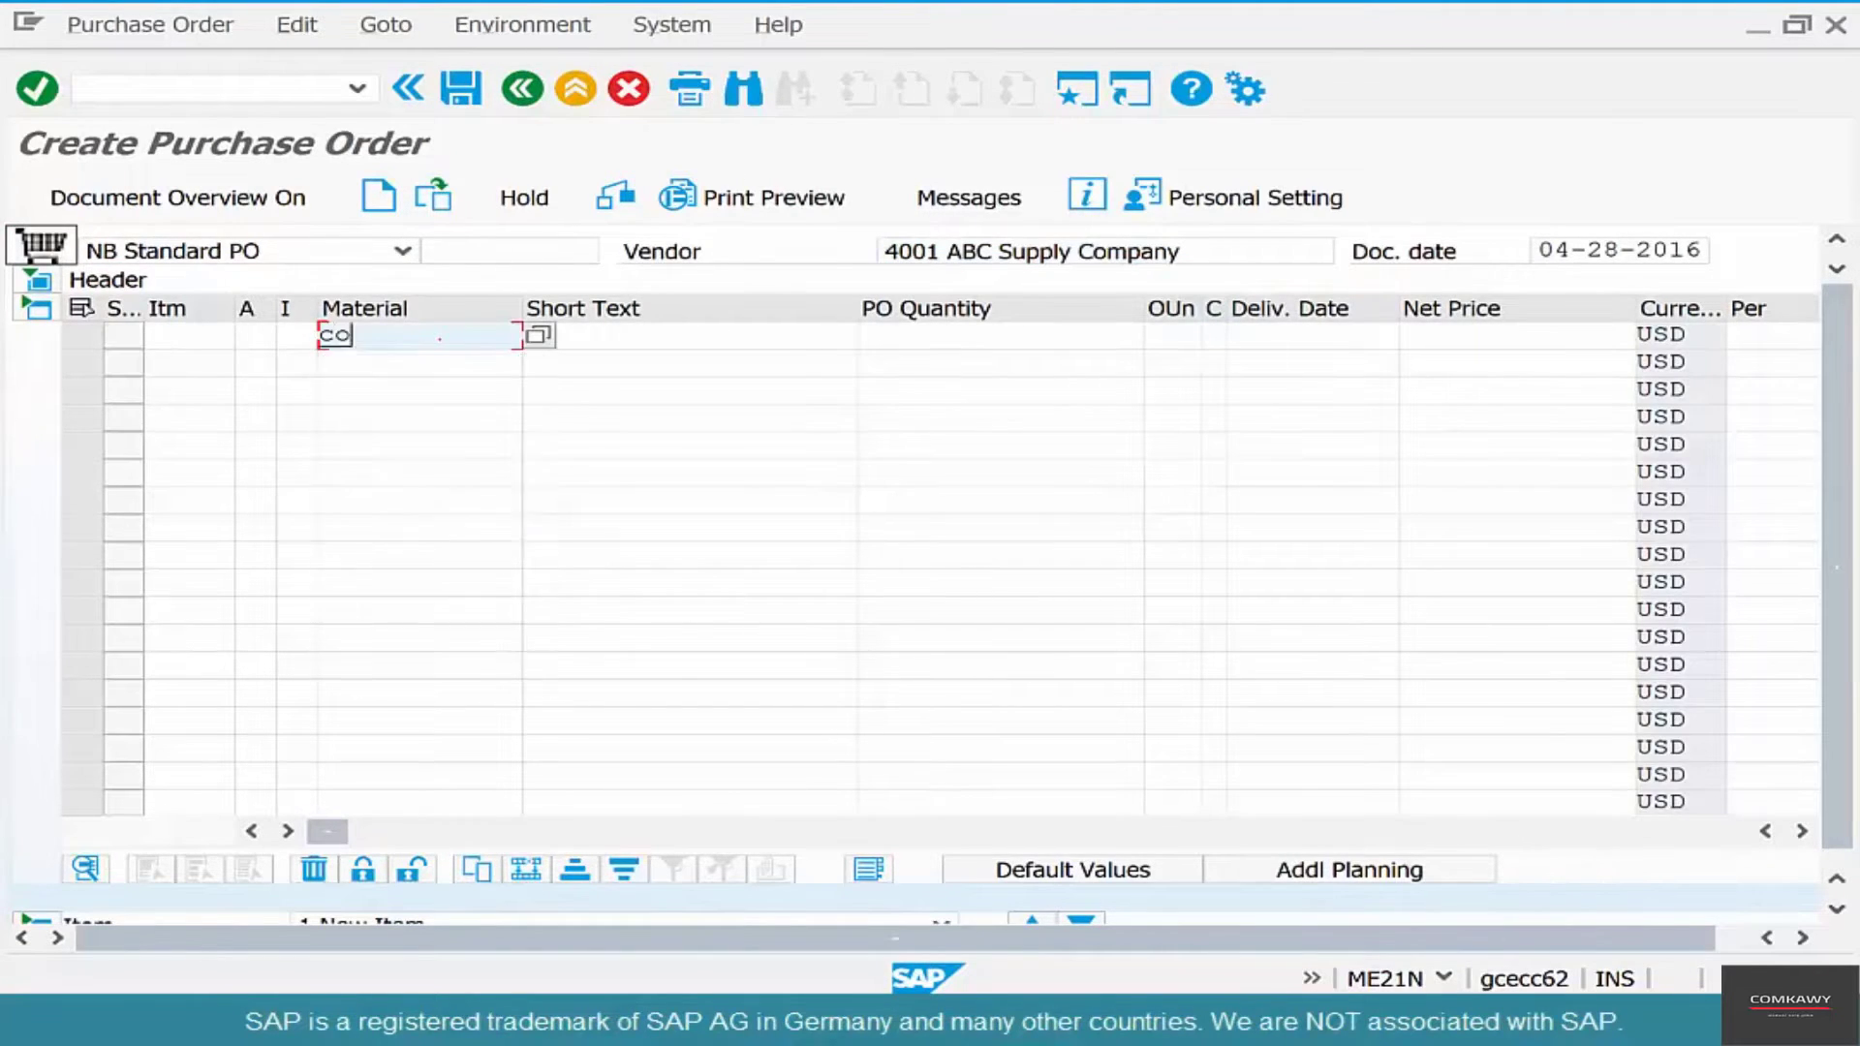
key(Return)
key(Tab)
text(1)
key(BackSpace)
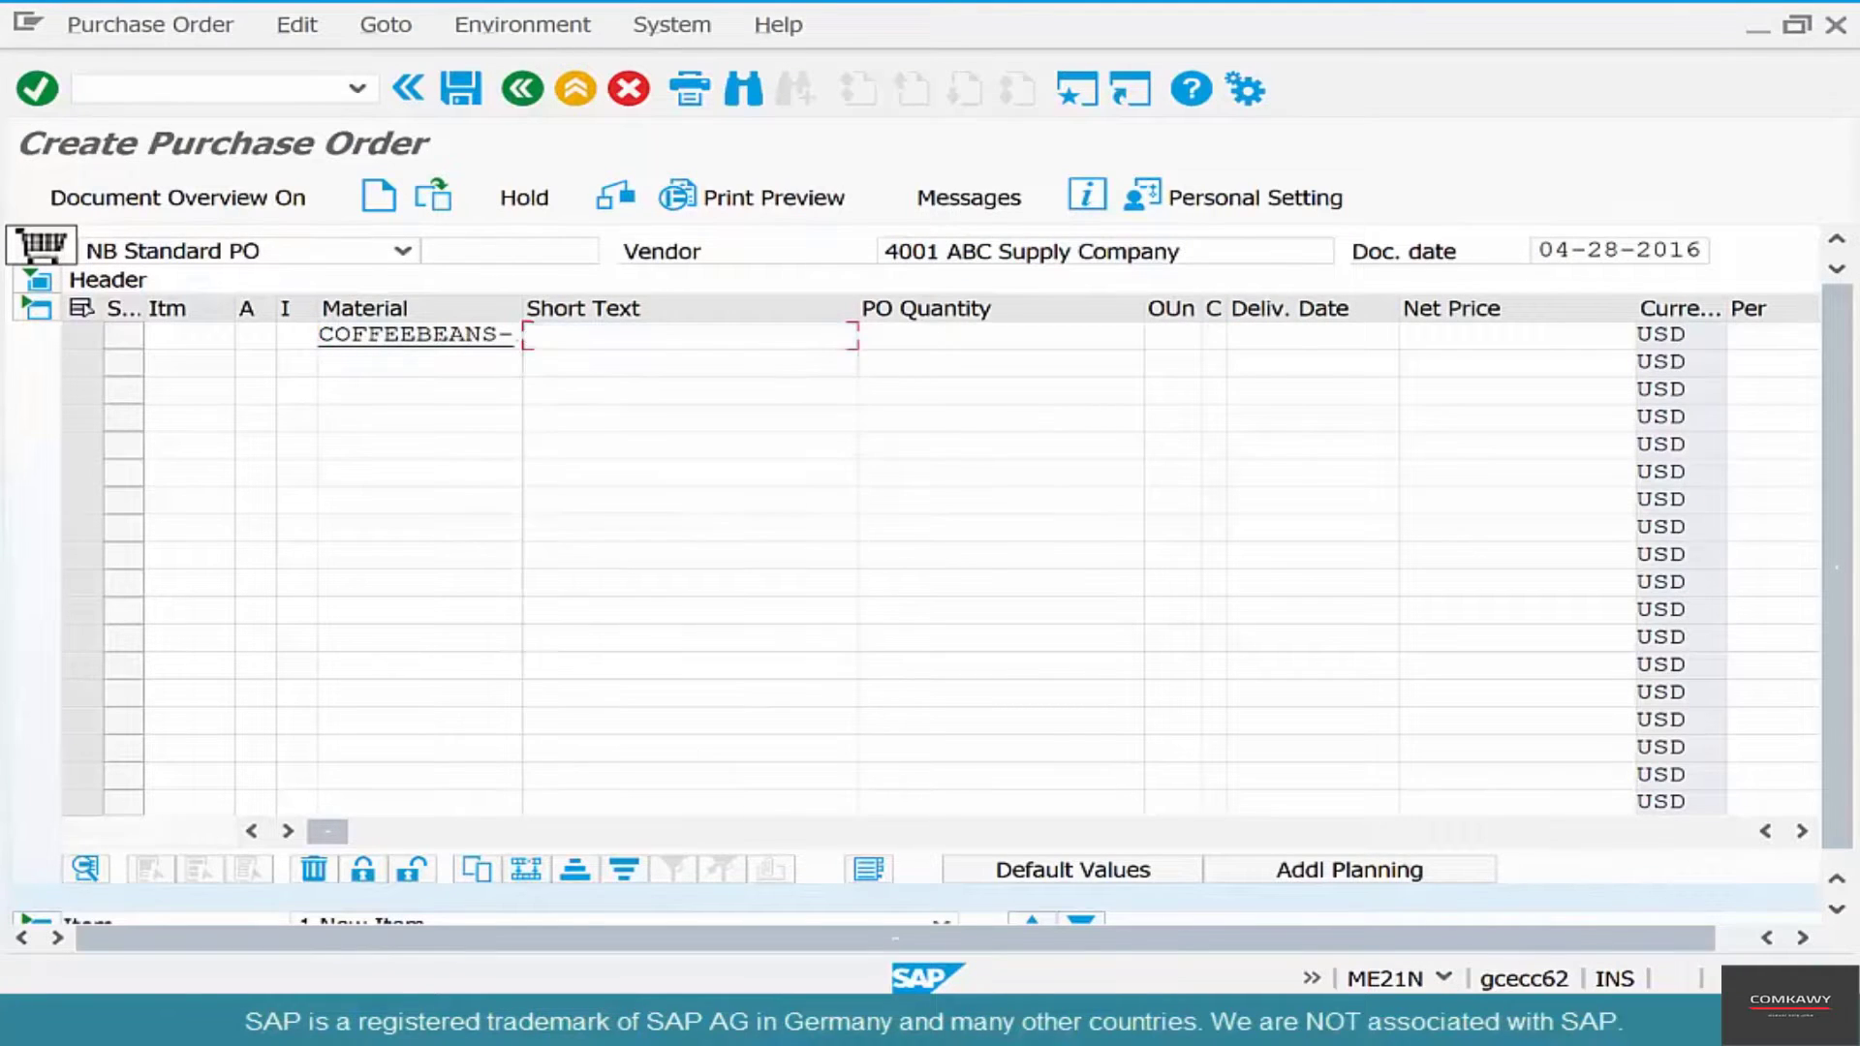
key(Tab)
text(100)
key(Return)
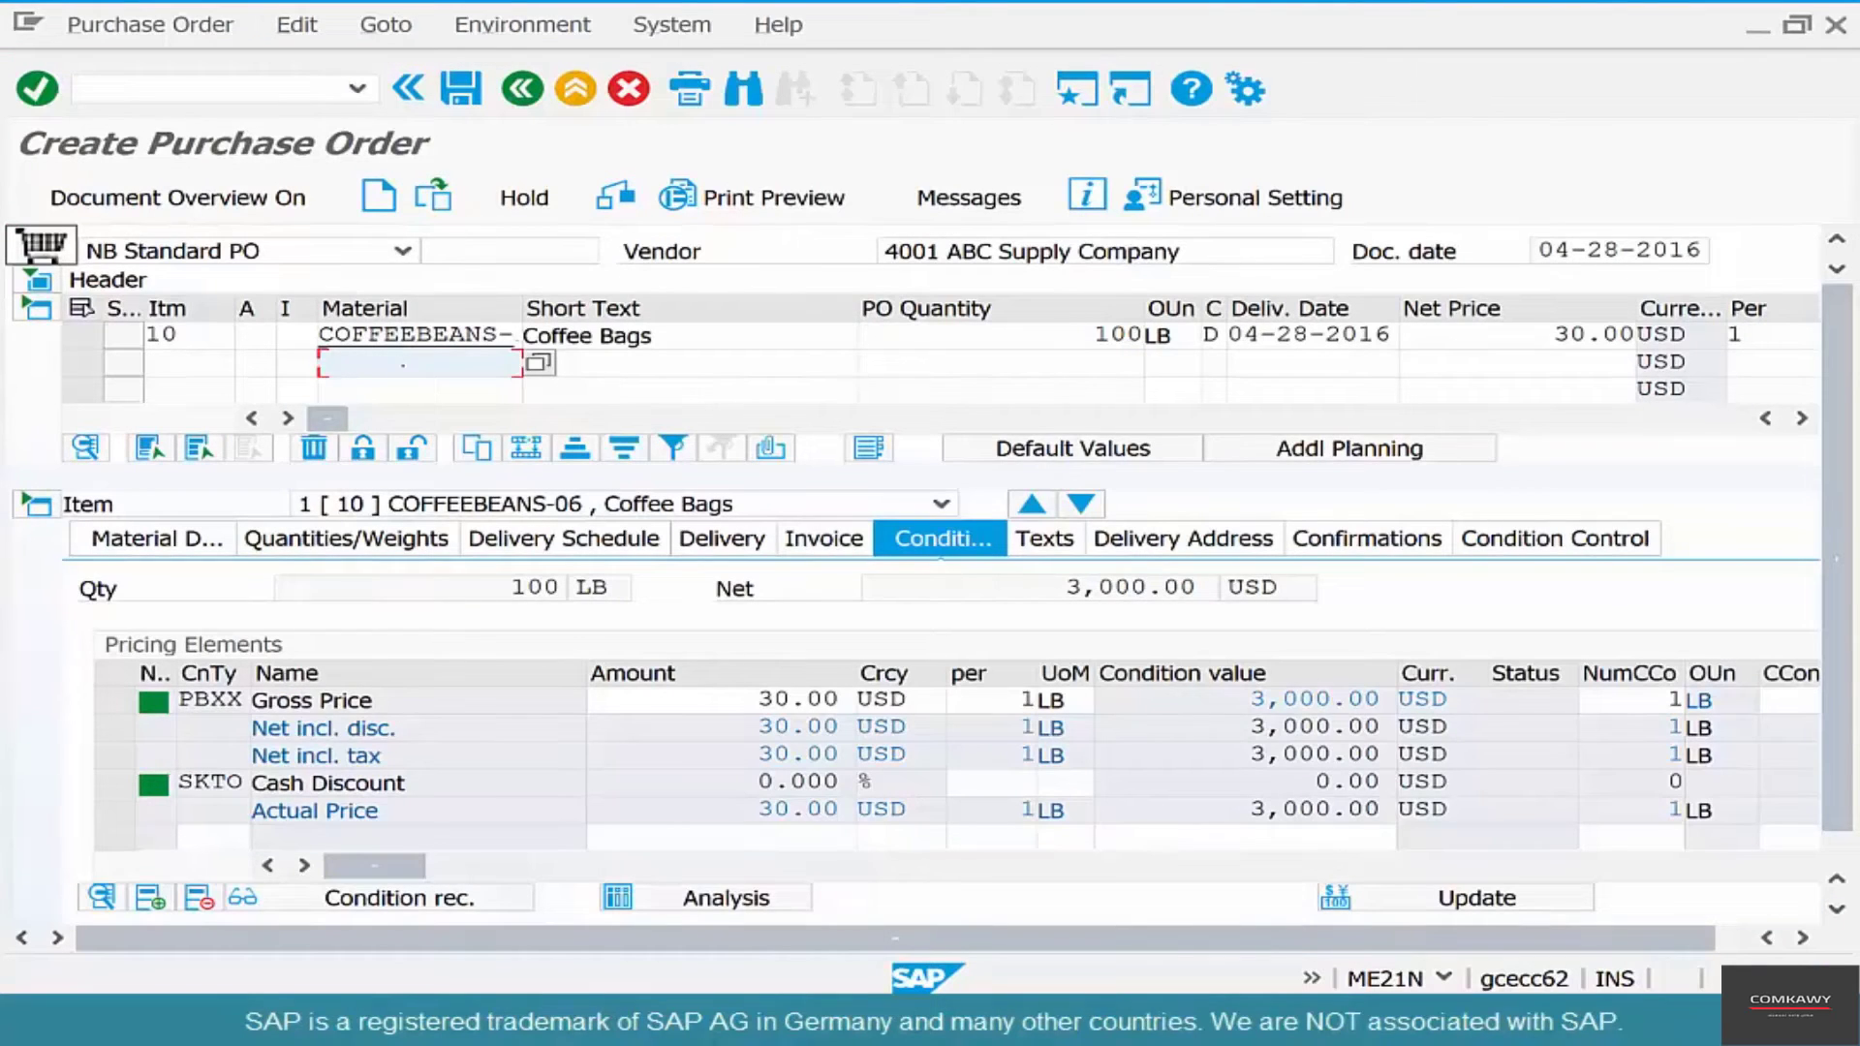
Step: Add material stirrers-01 as the second purchase order item with a quantity of 1000
text(st)
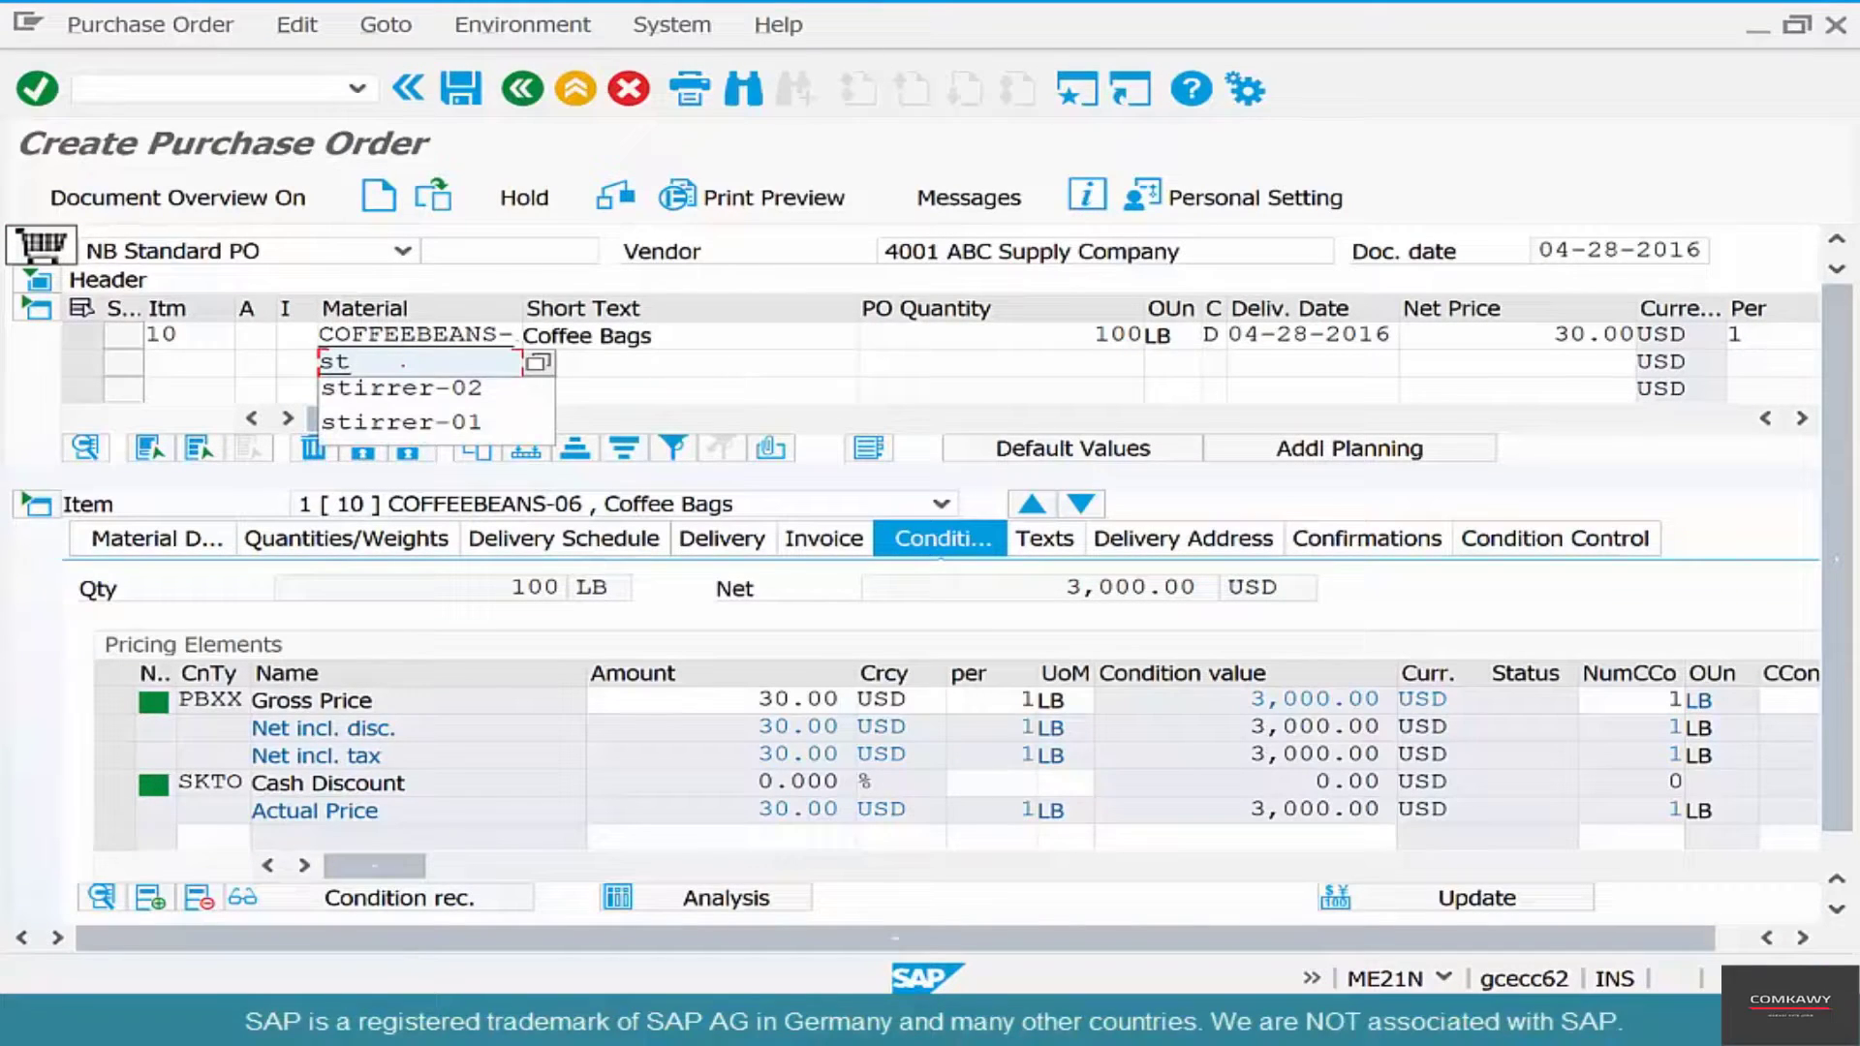
key(Down)
key(Down)
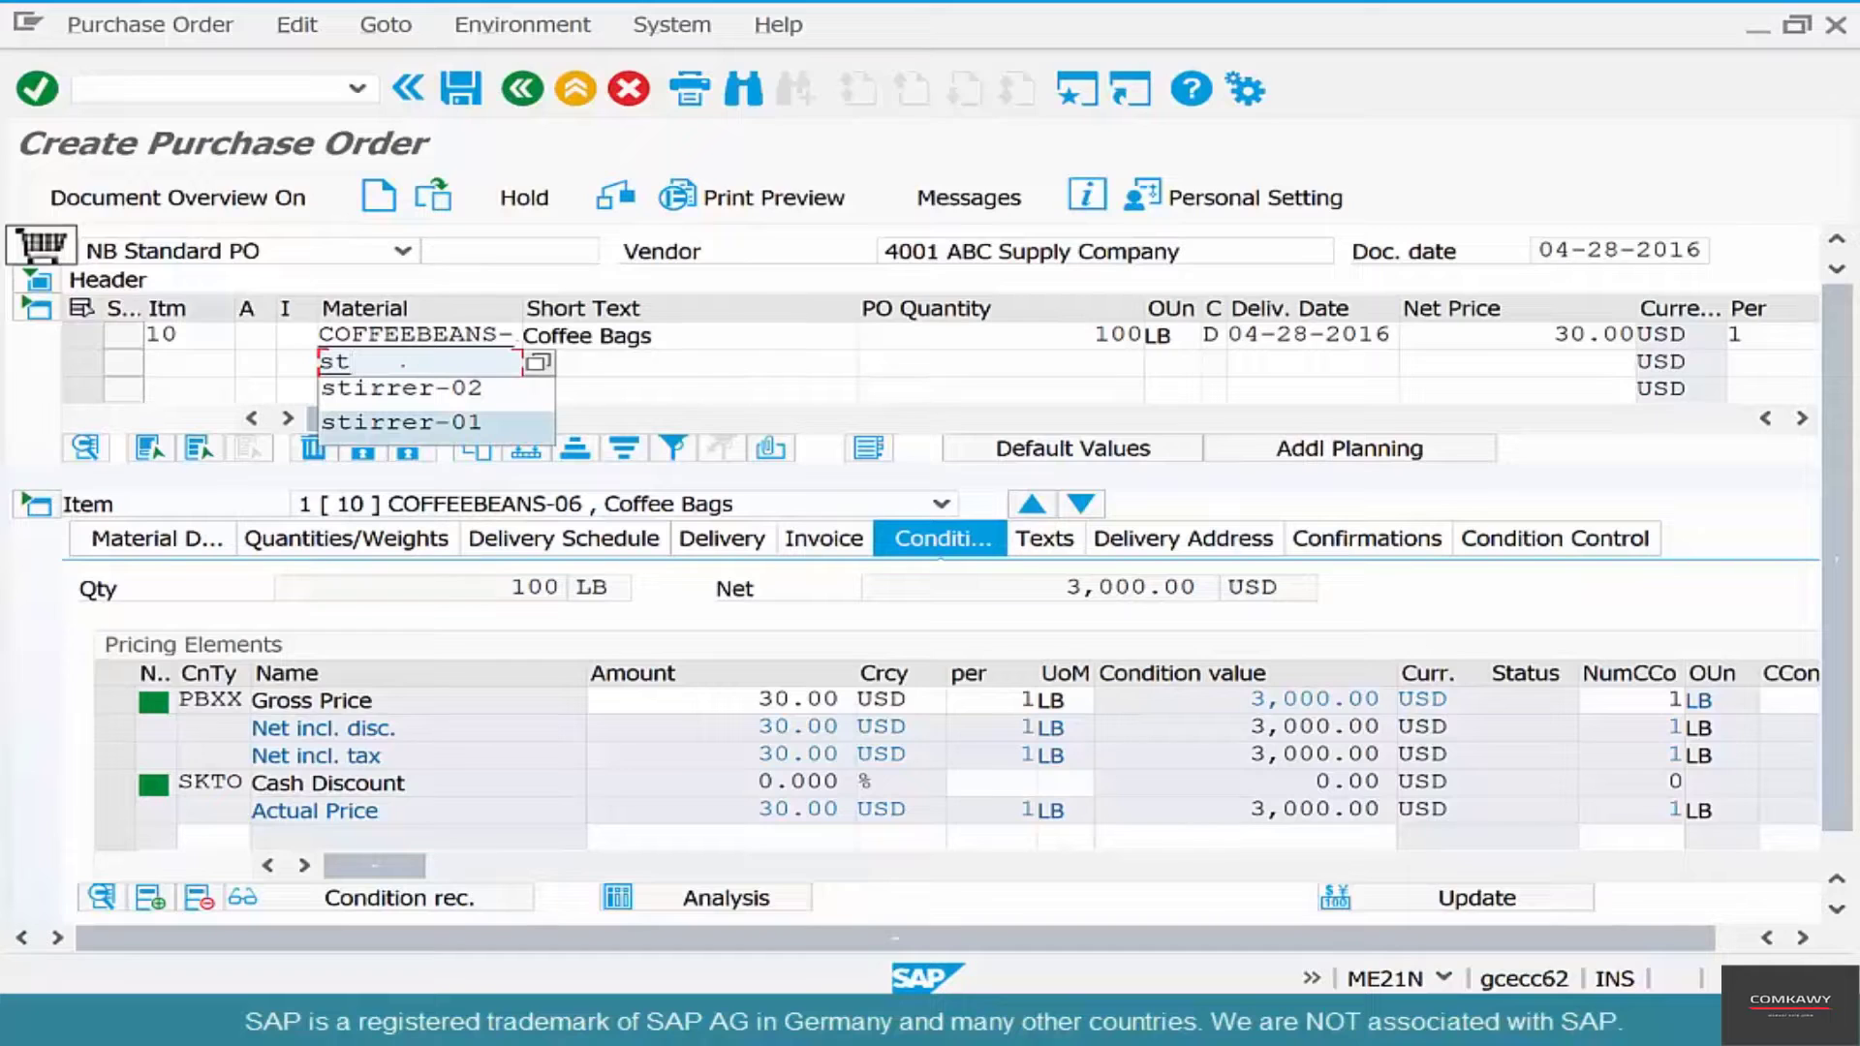
text(irrers-01)
key(Tab)
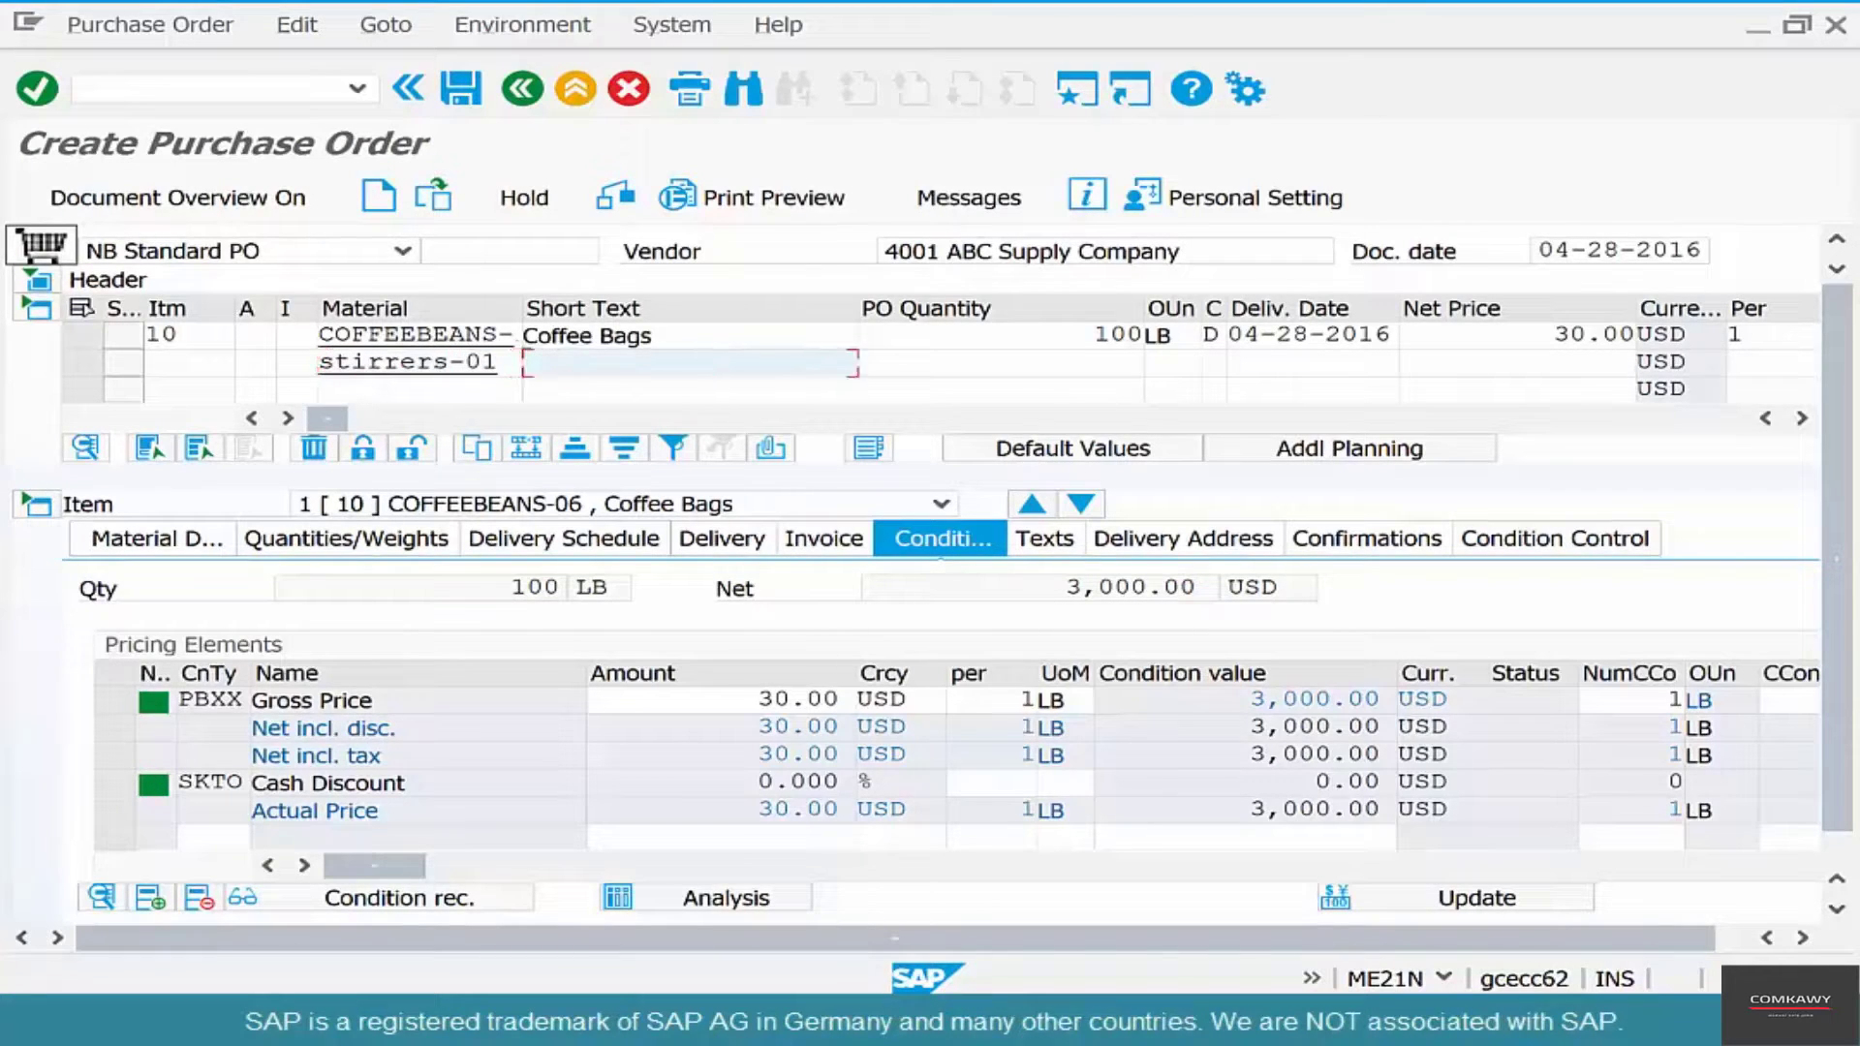
key(Tab)
text(1000)
key(Return)
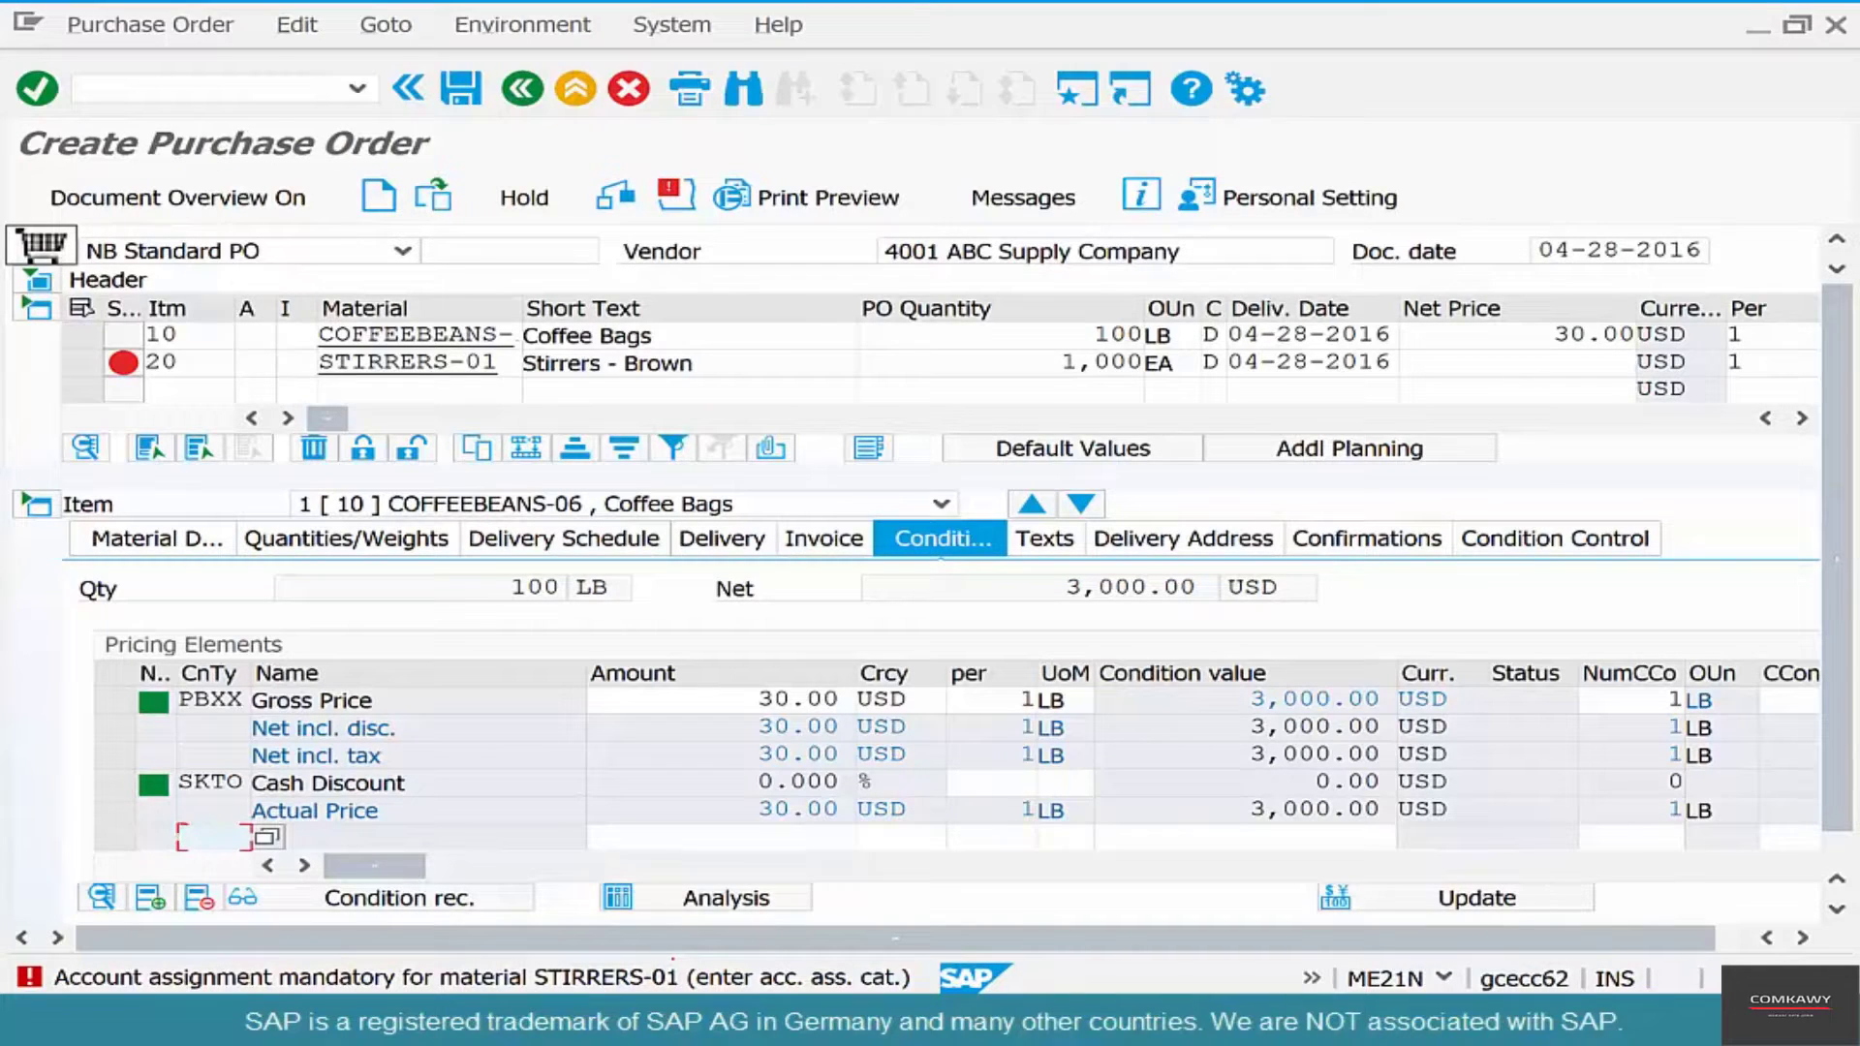
drag(666, 335, 551, 335)
drag(694, 363, 517, 362)
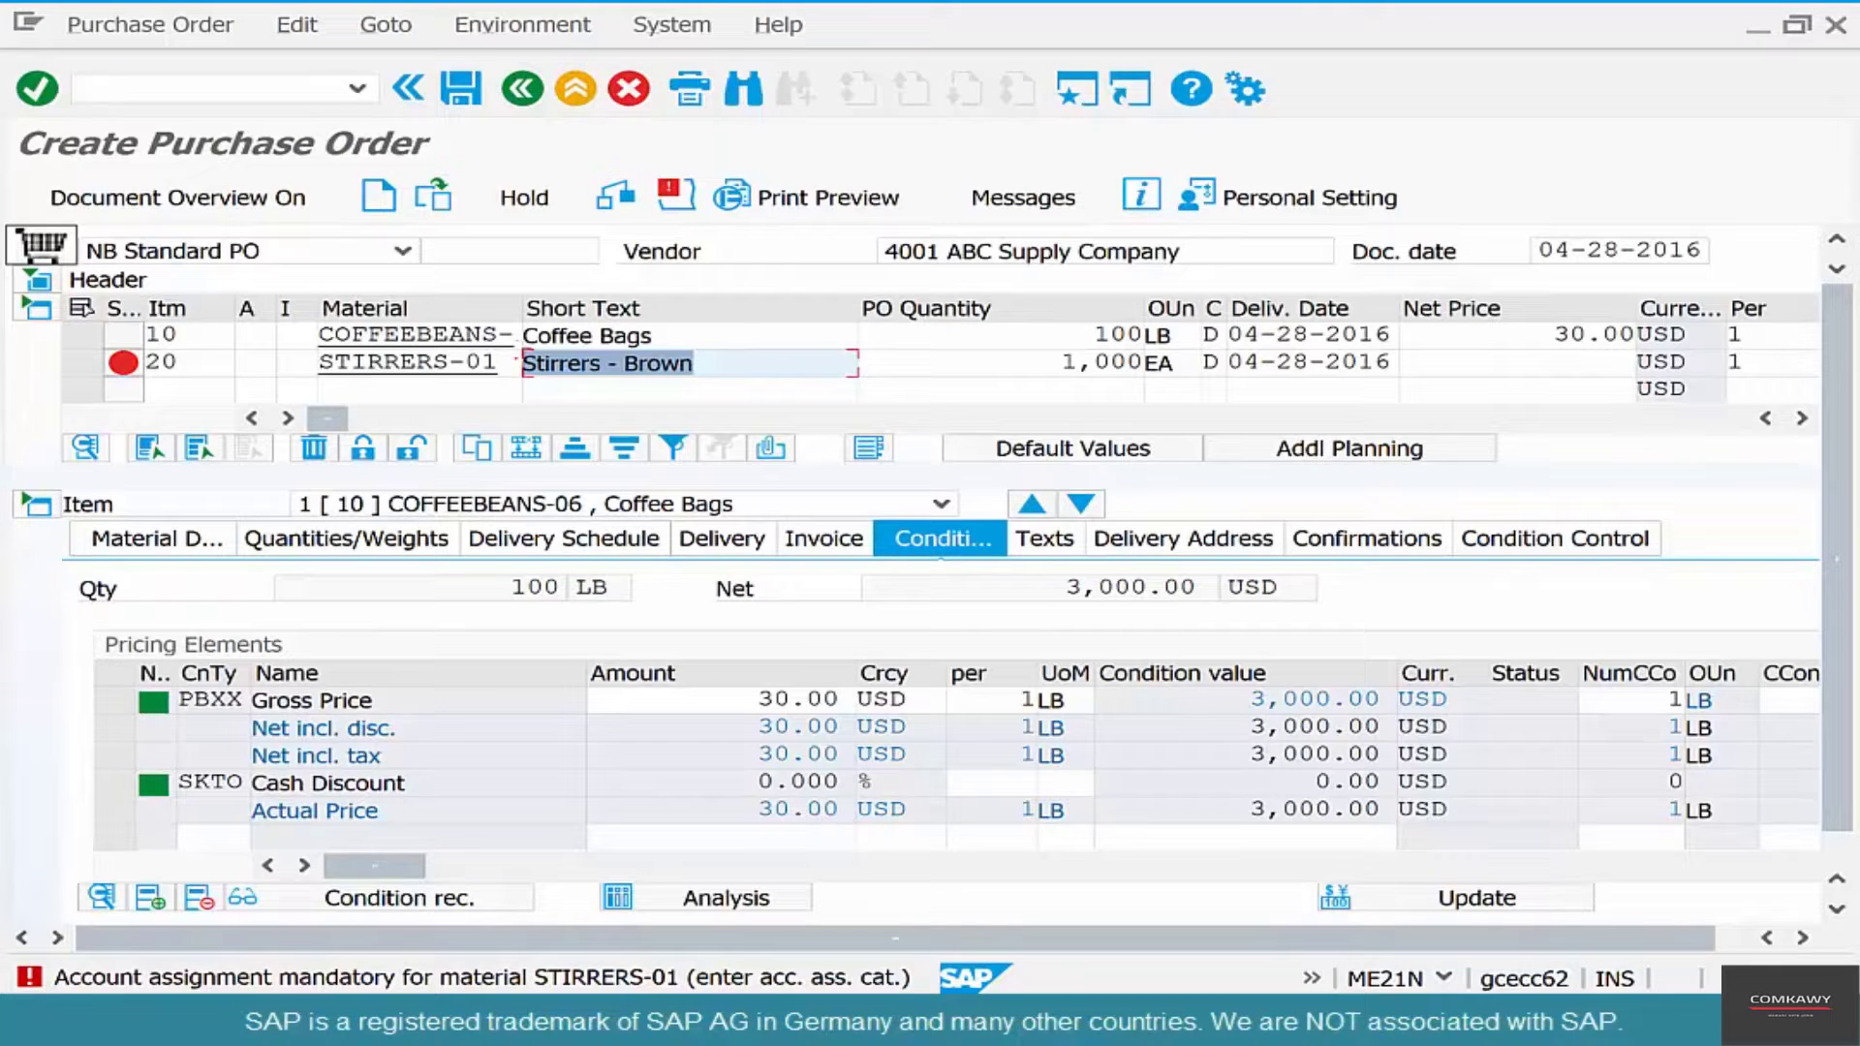
drag(655, 335, 516, 335)
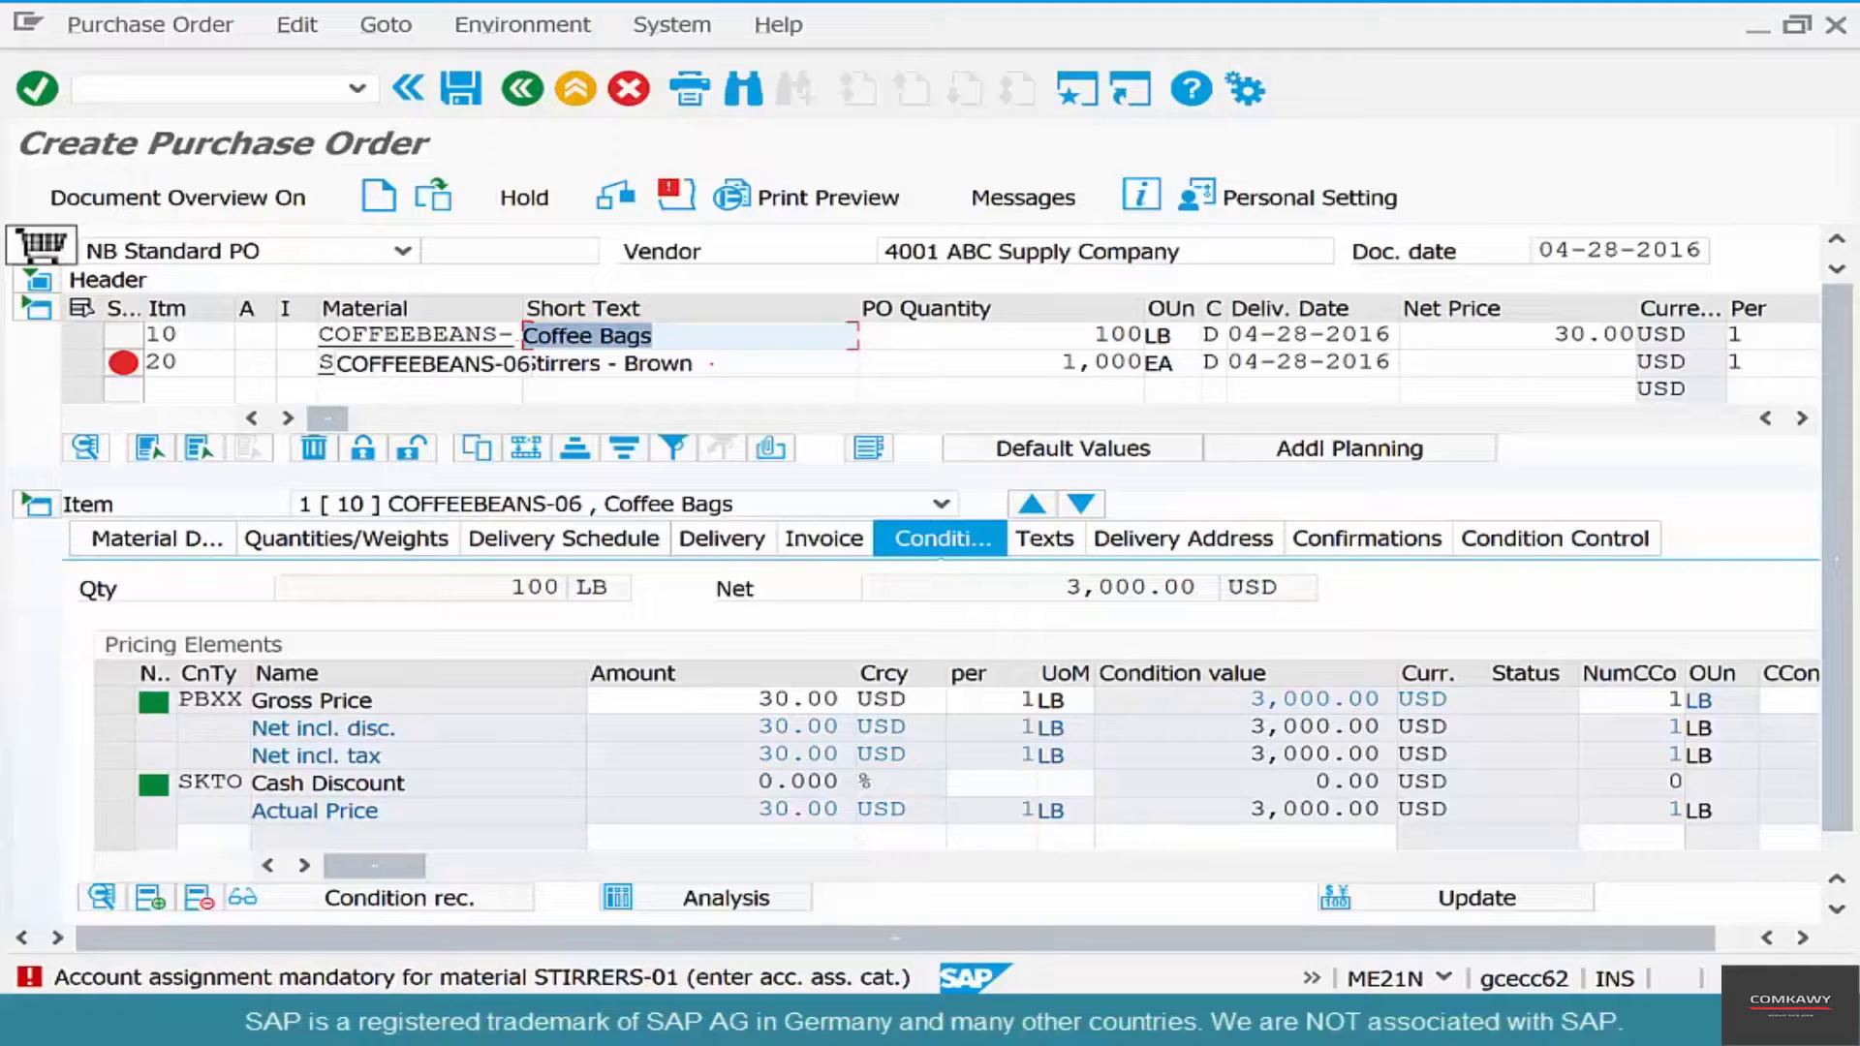
key(Down)
key(shift+End)
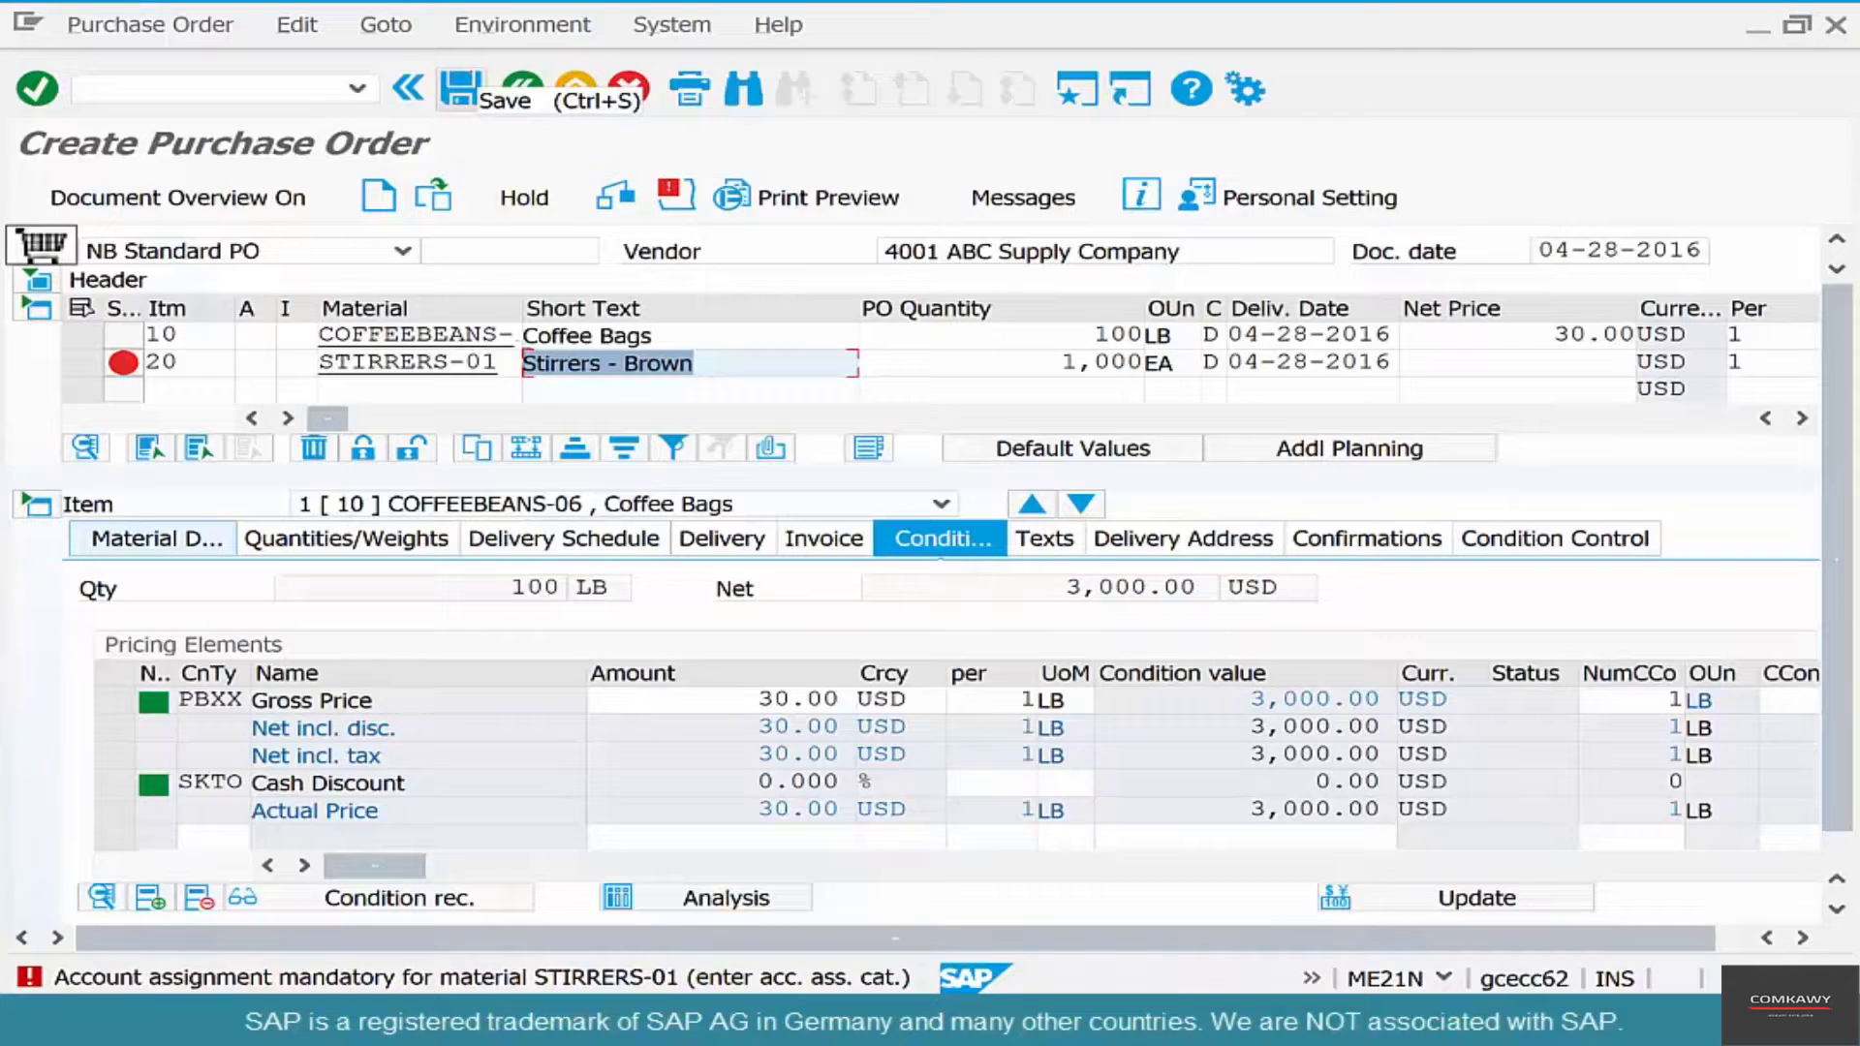
Step: Set the account assignment category of the stirrers item to K for cost center
click(323, 362)
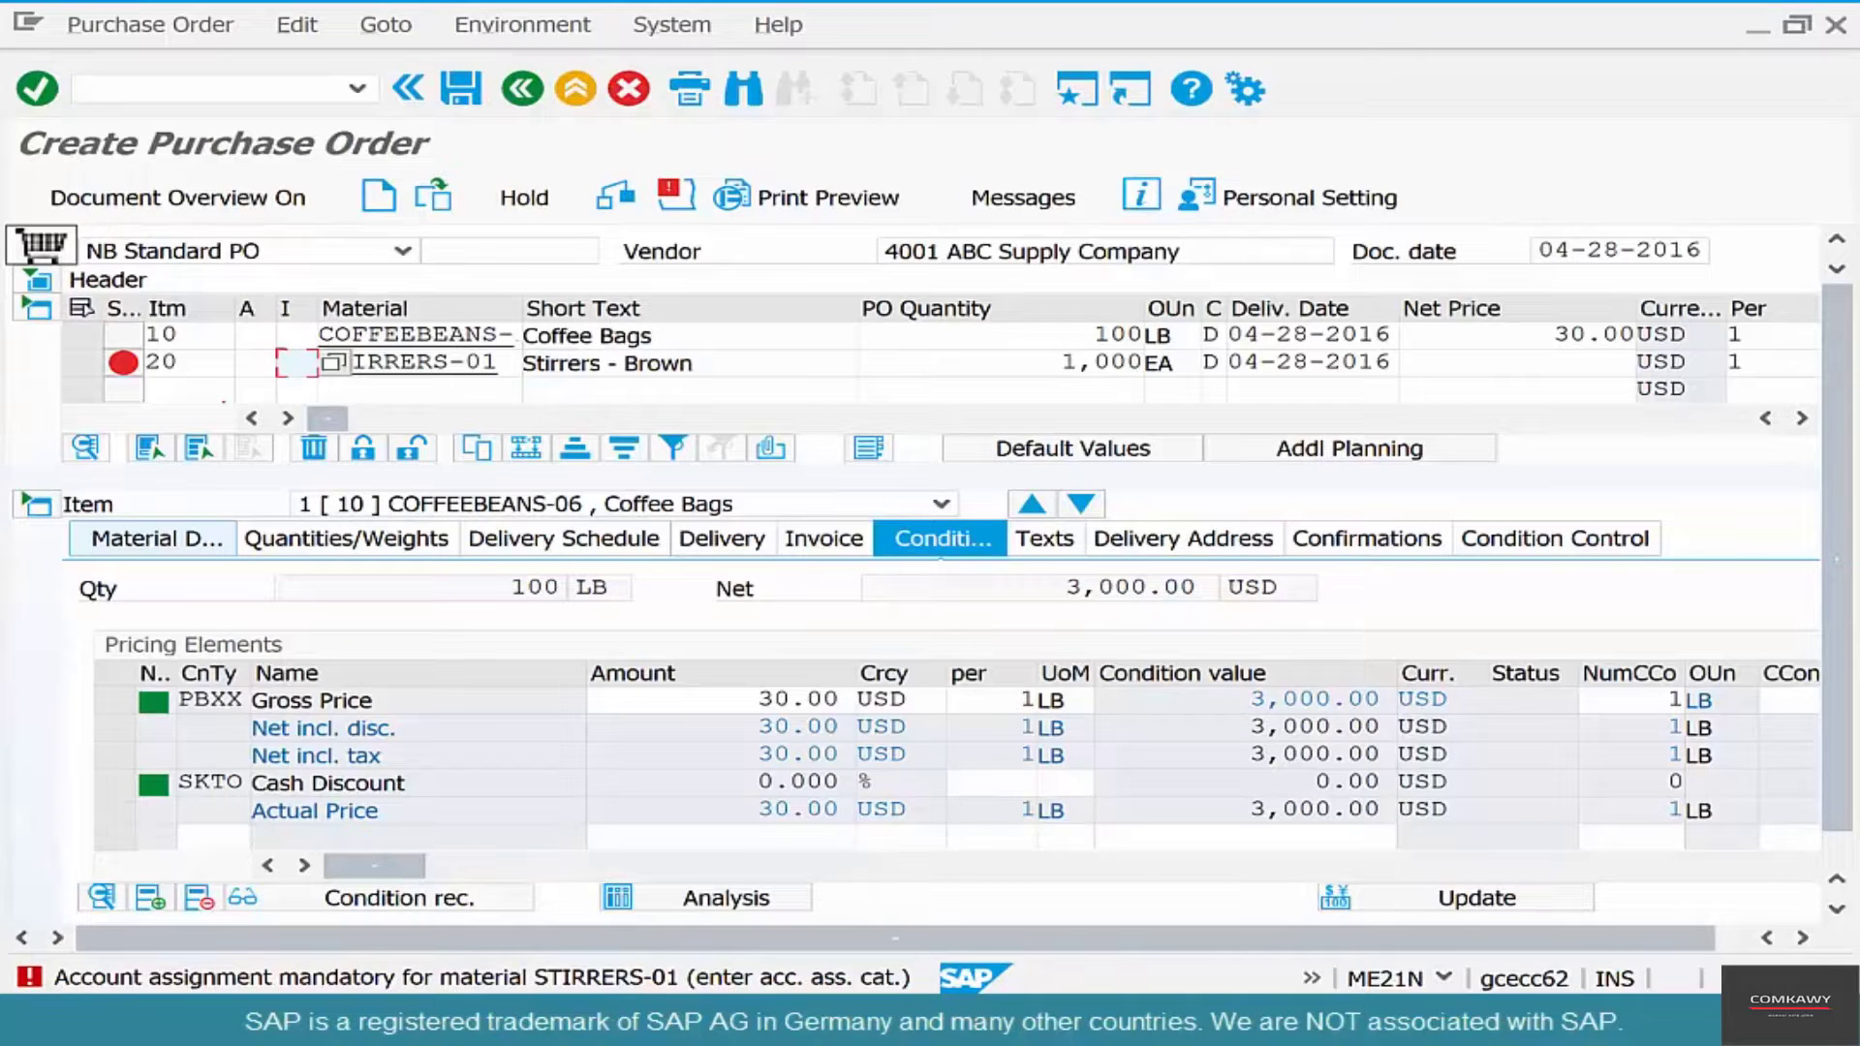
click(255, 363)
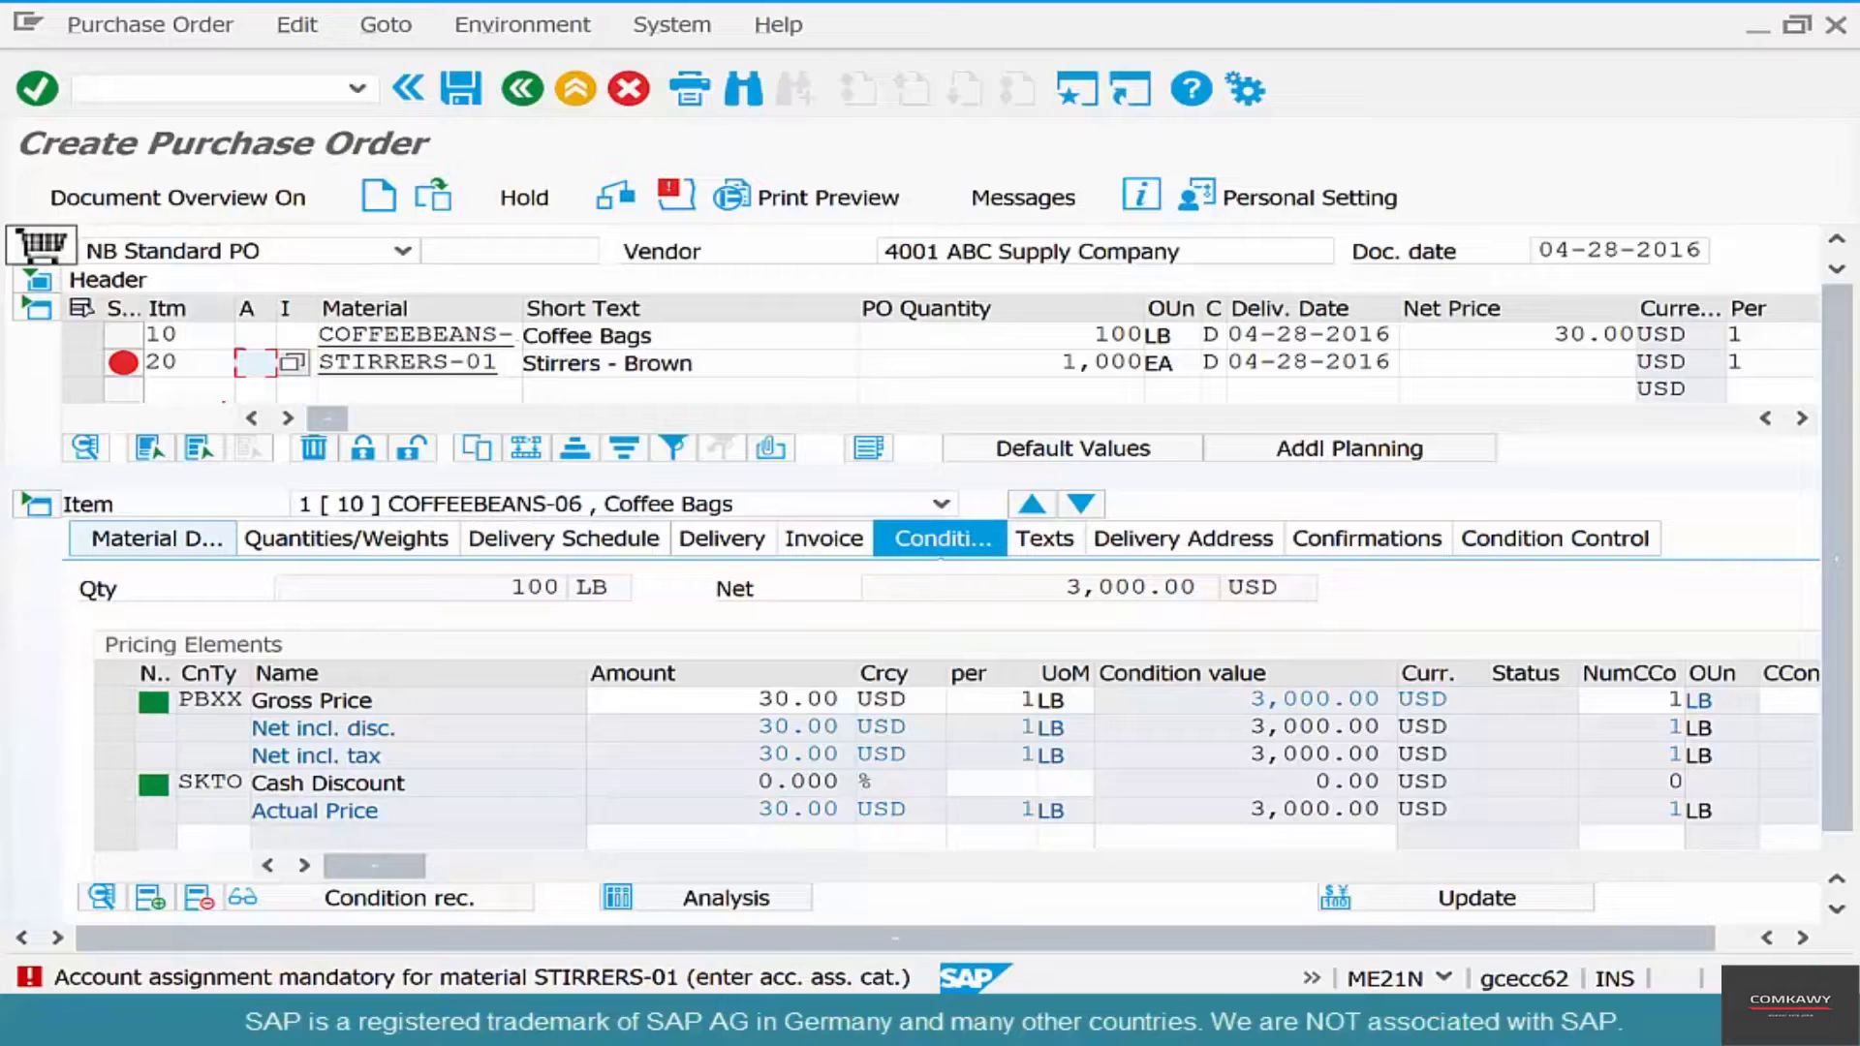
text(K)
key(Return)
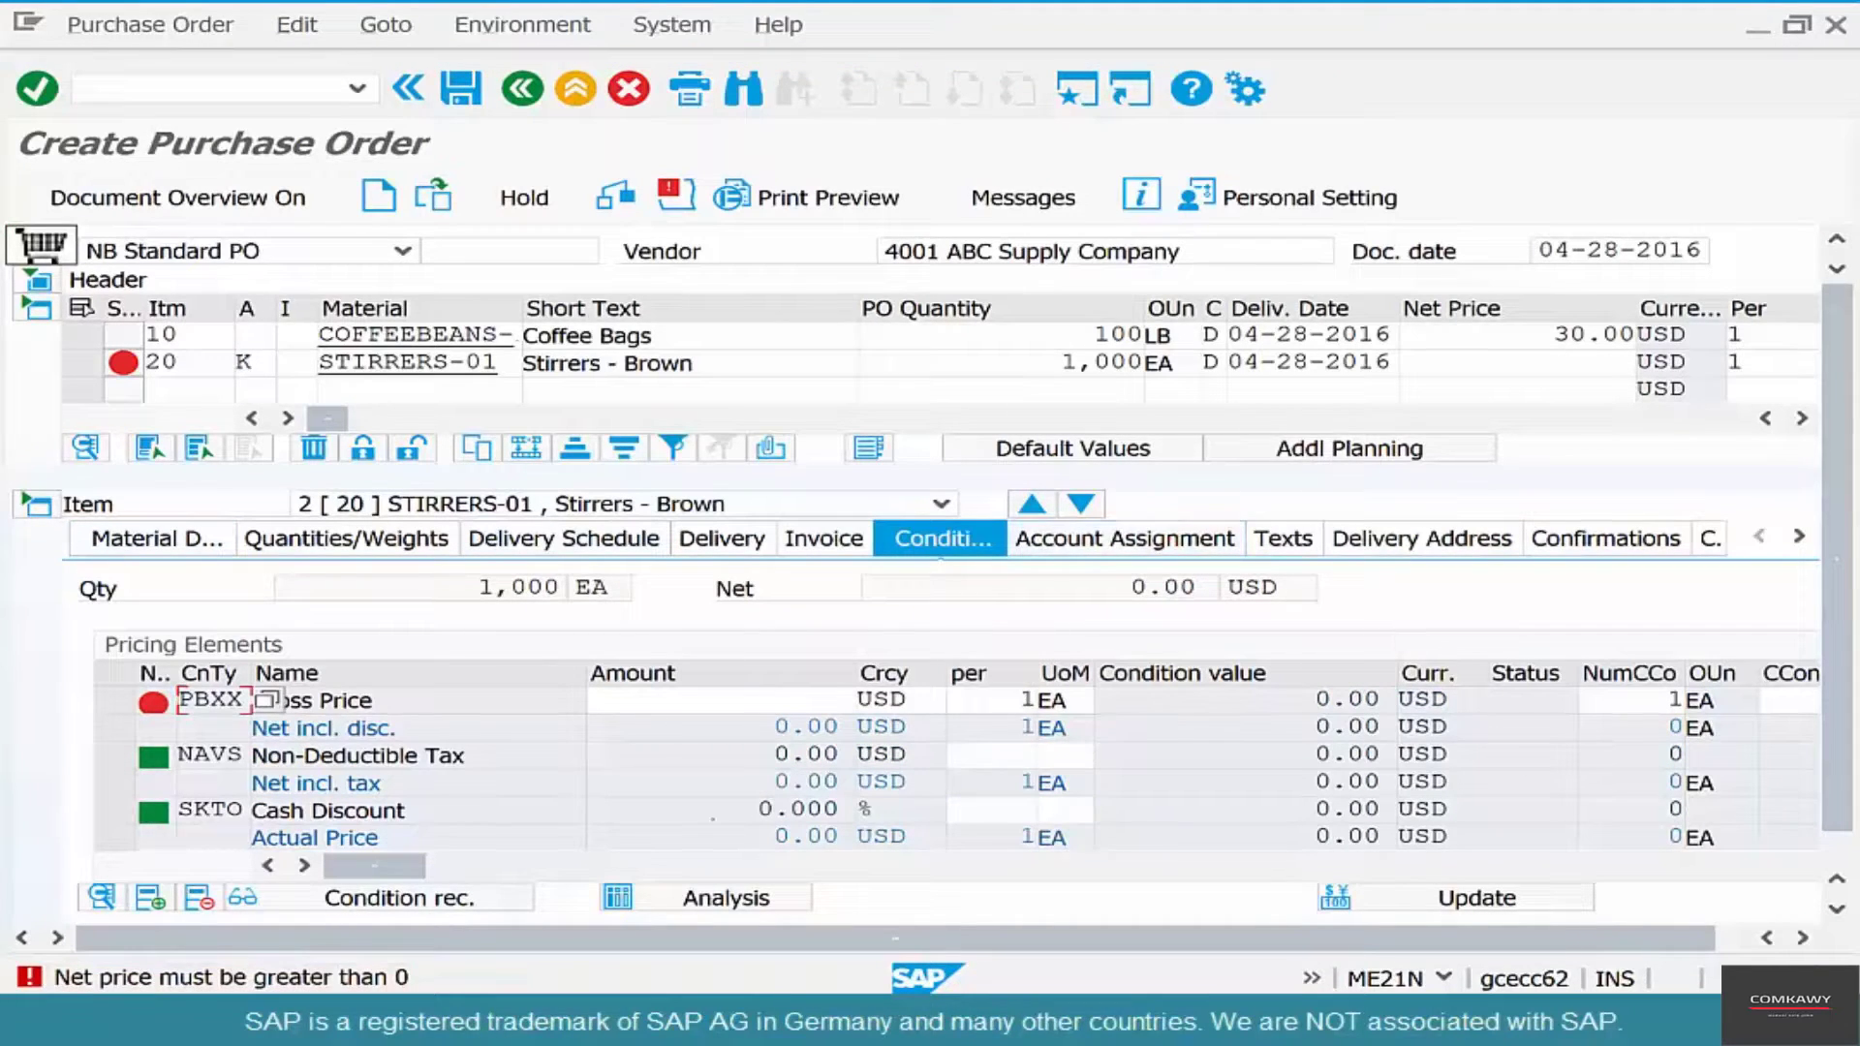
Step: Set the gross price of the stirrers item to 10 USD per EA
click(776, 703)
text(10)
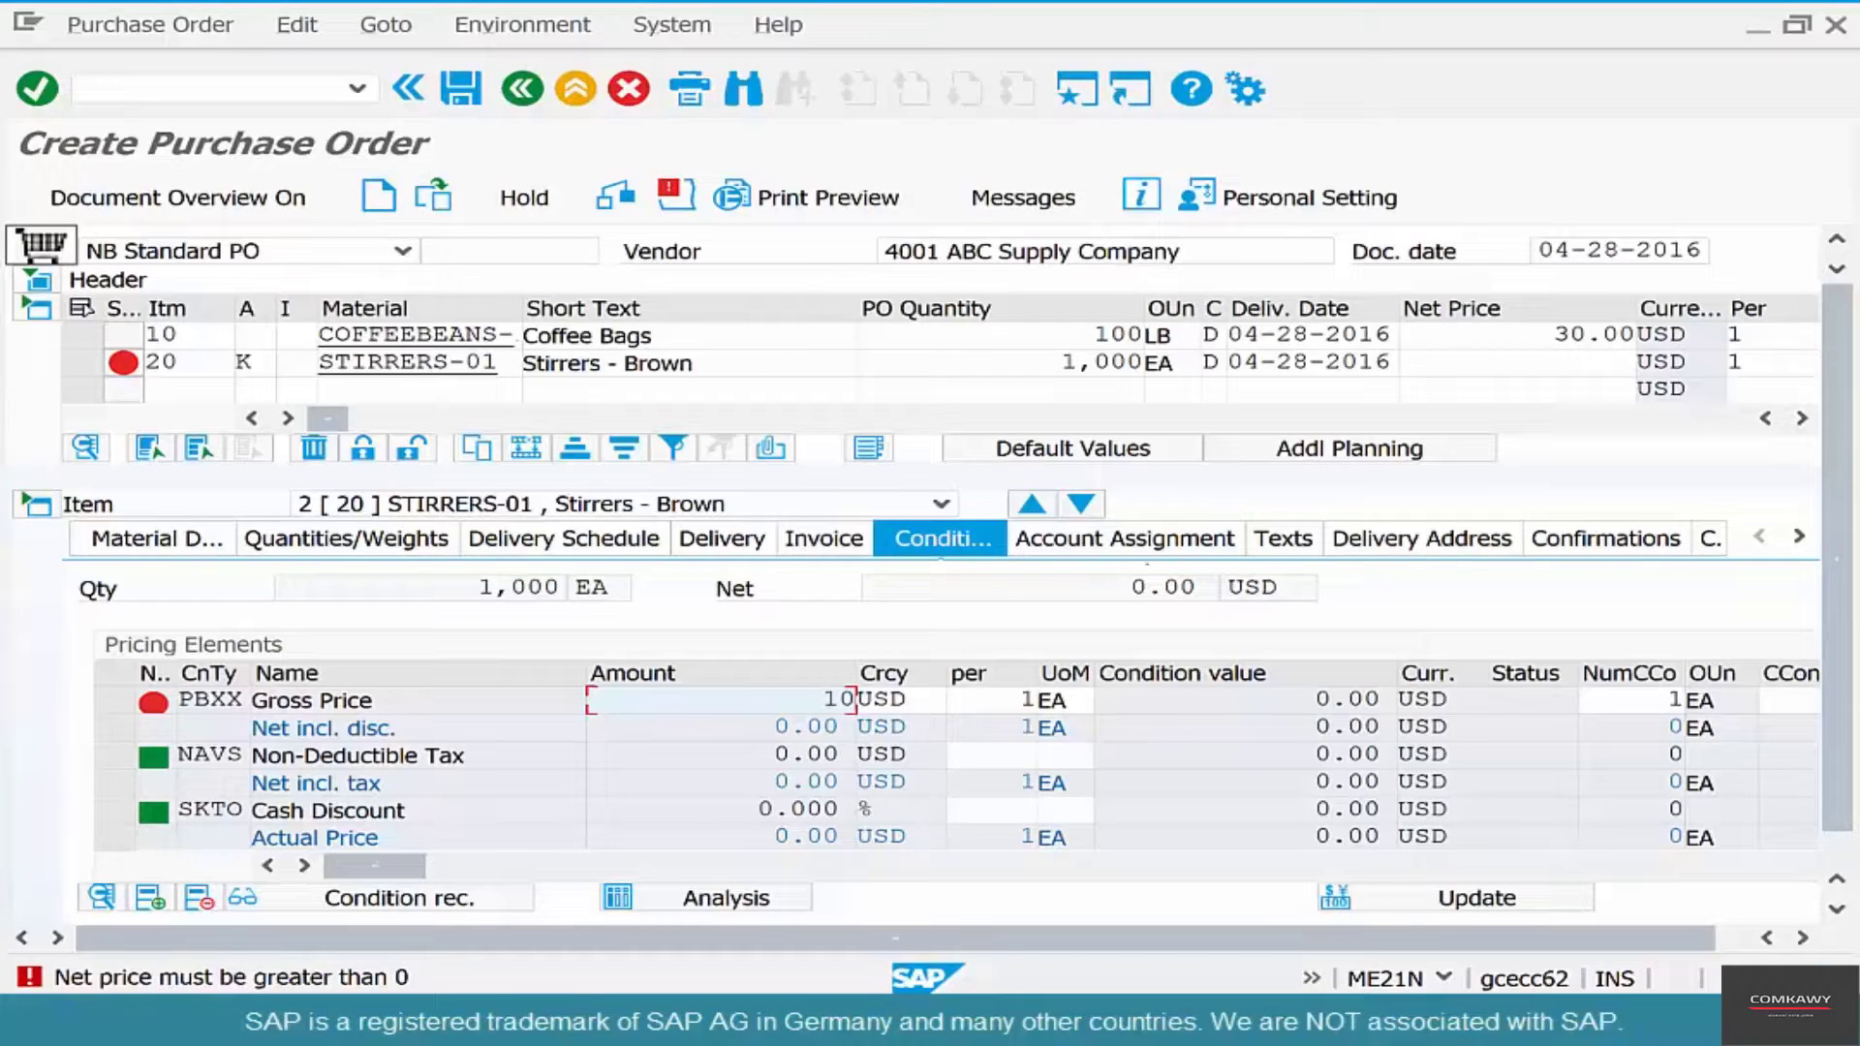
key(Return)
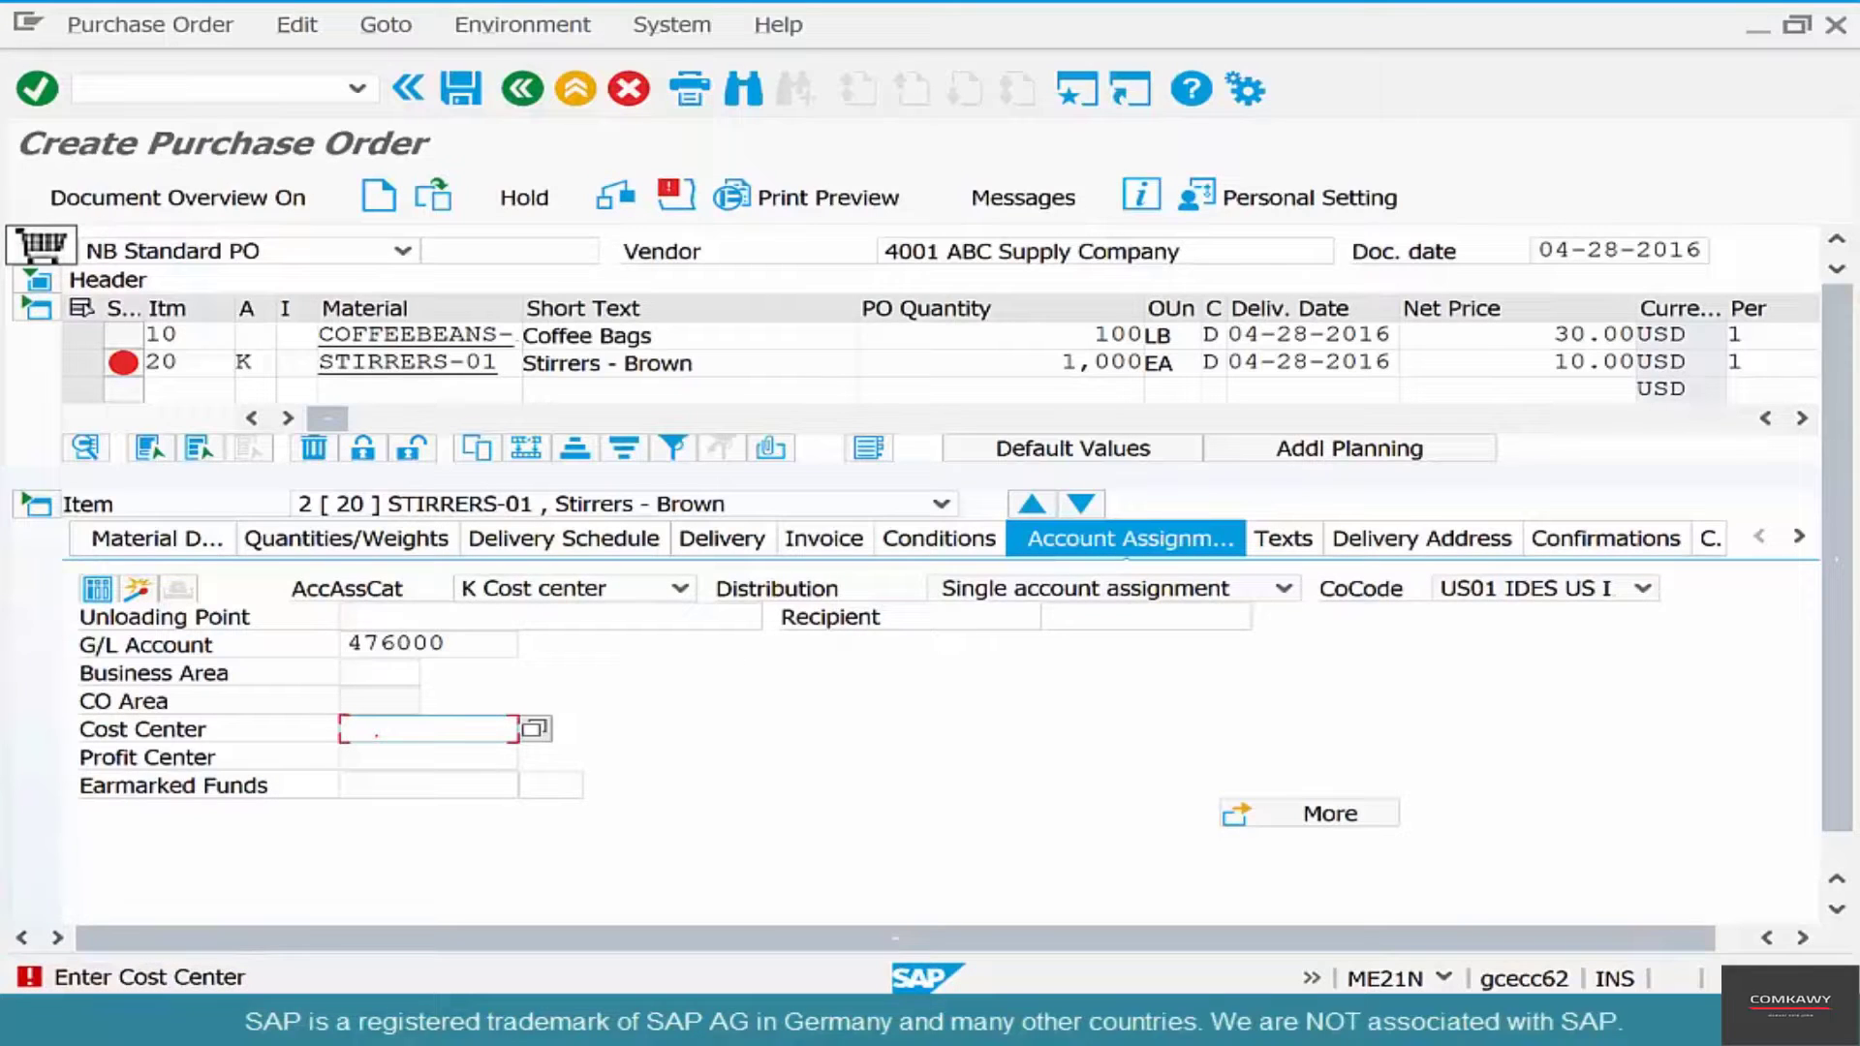
click(254, 363)
key(Return)
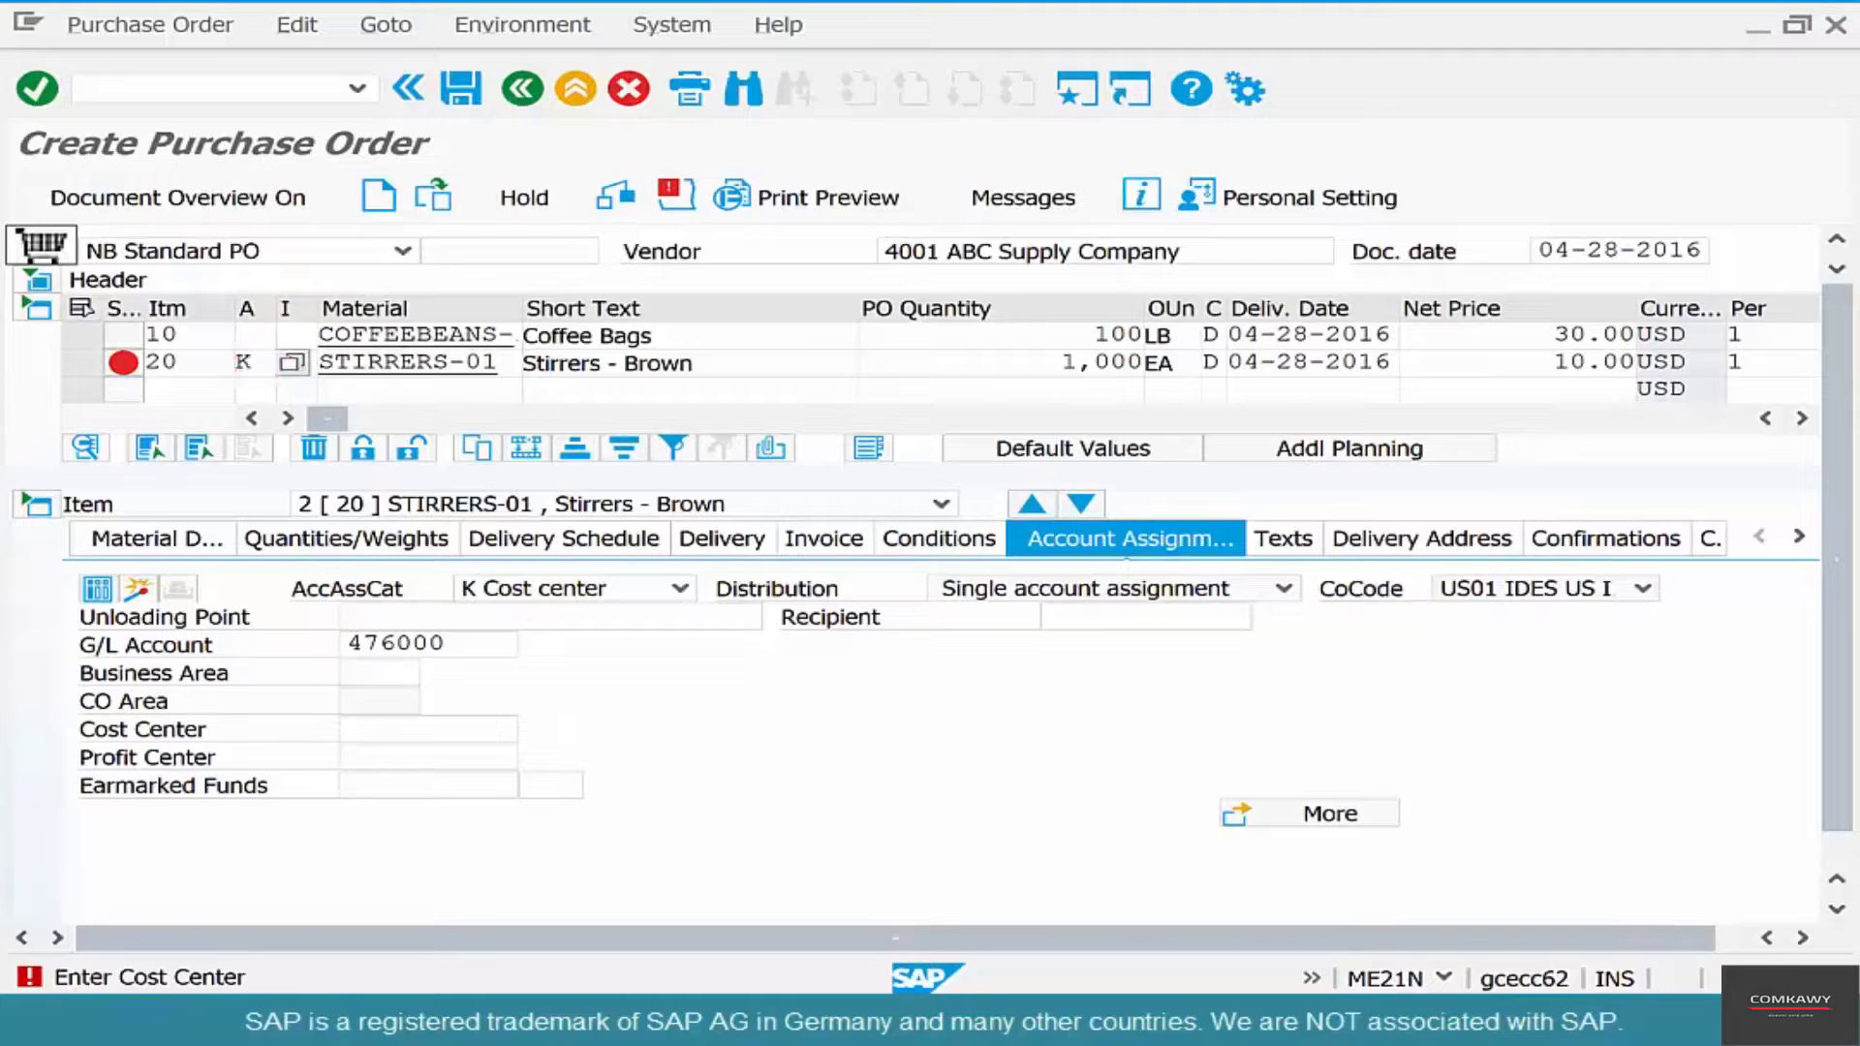
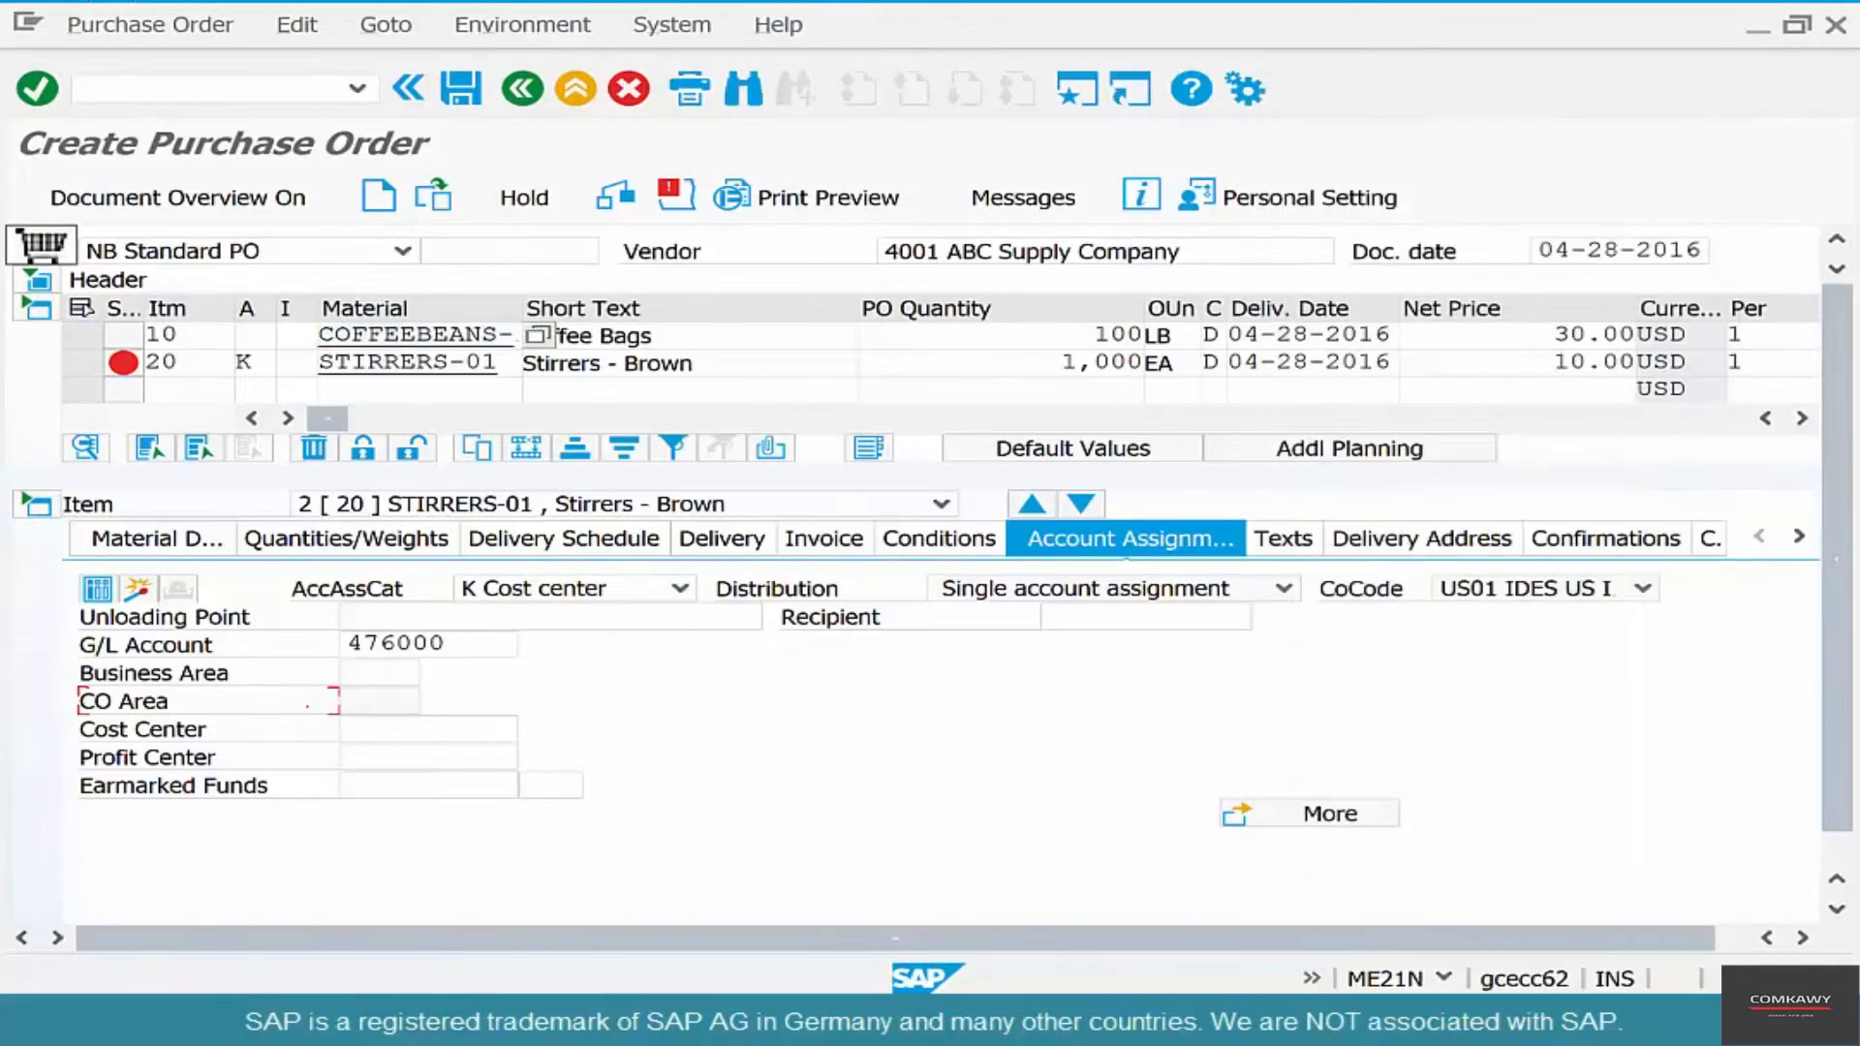
Step: Exit the purchase order without saving it
click(461, 89)
key(F3)
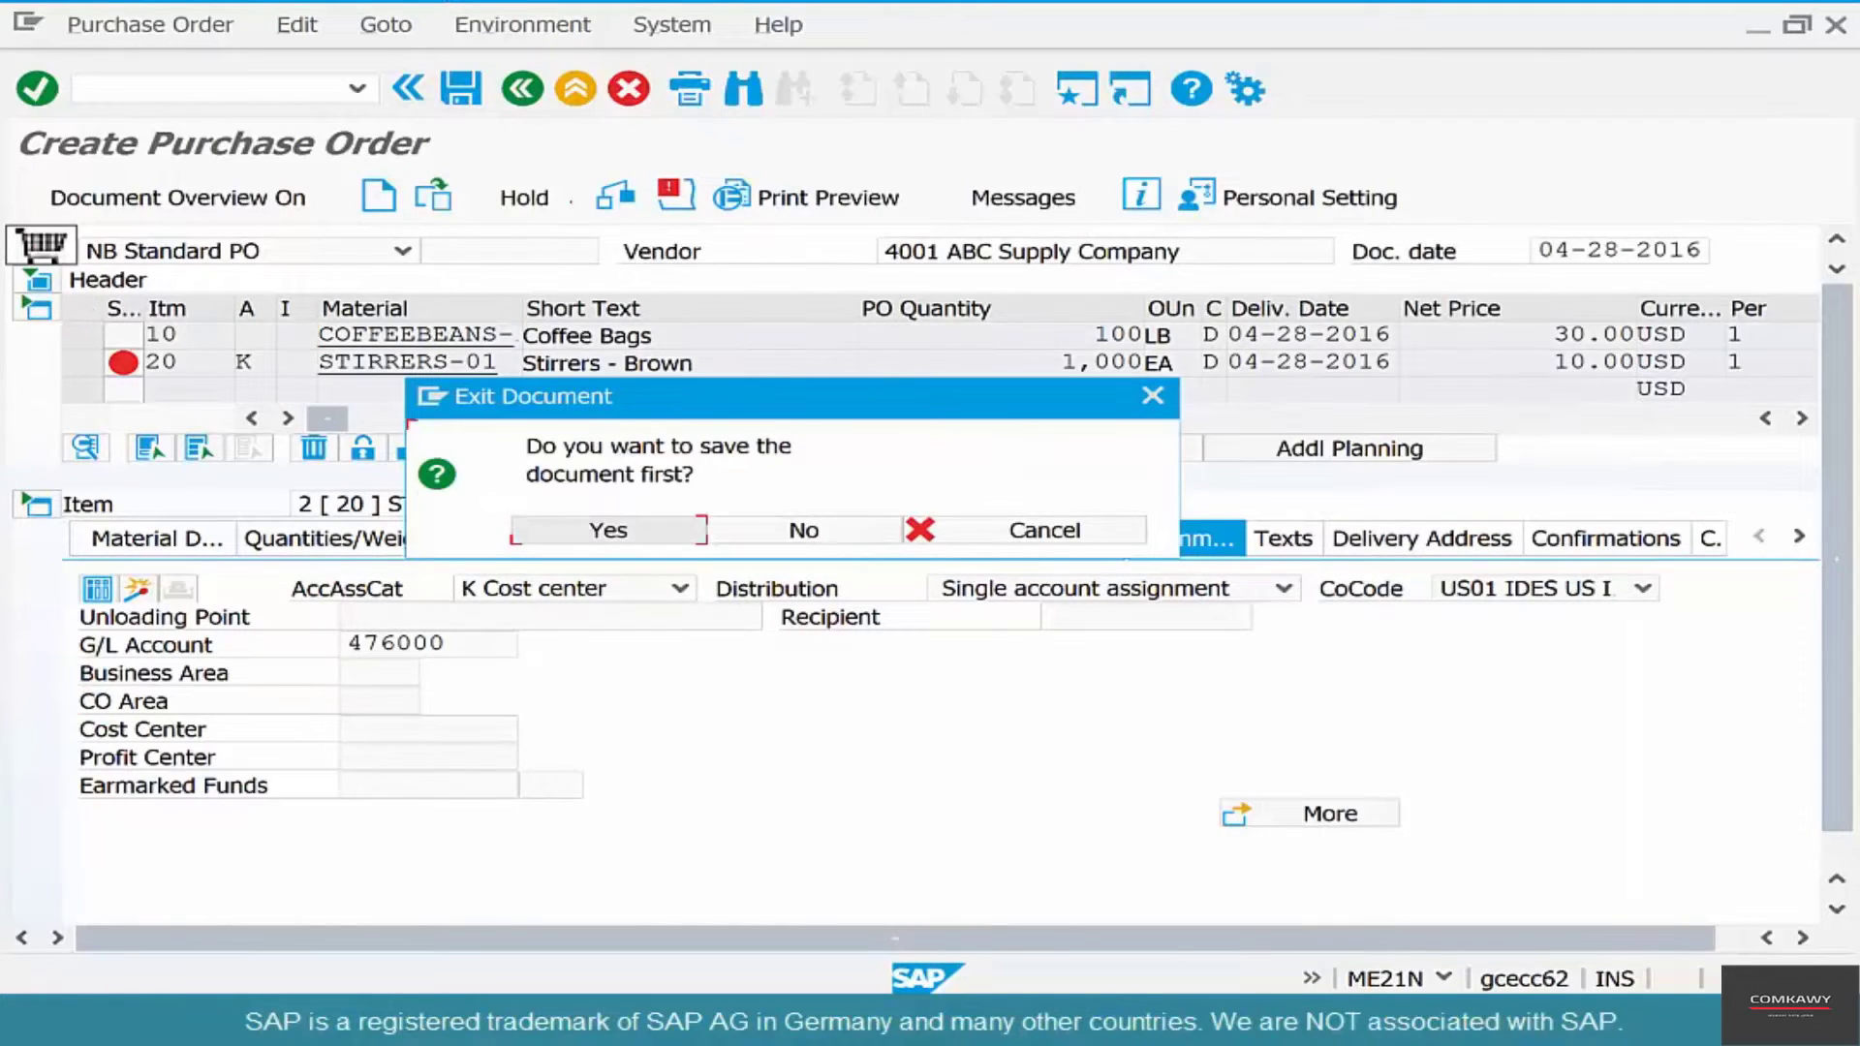
key(Tab)
key(Return)
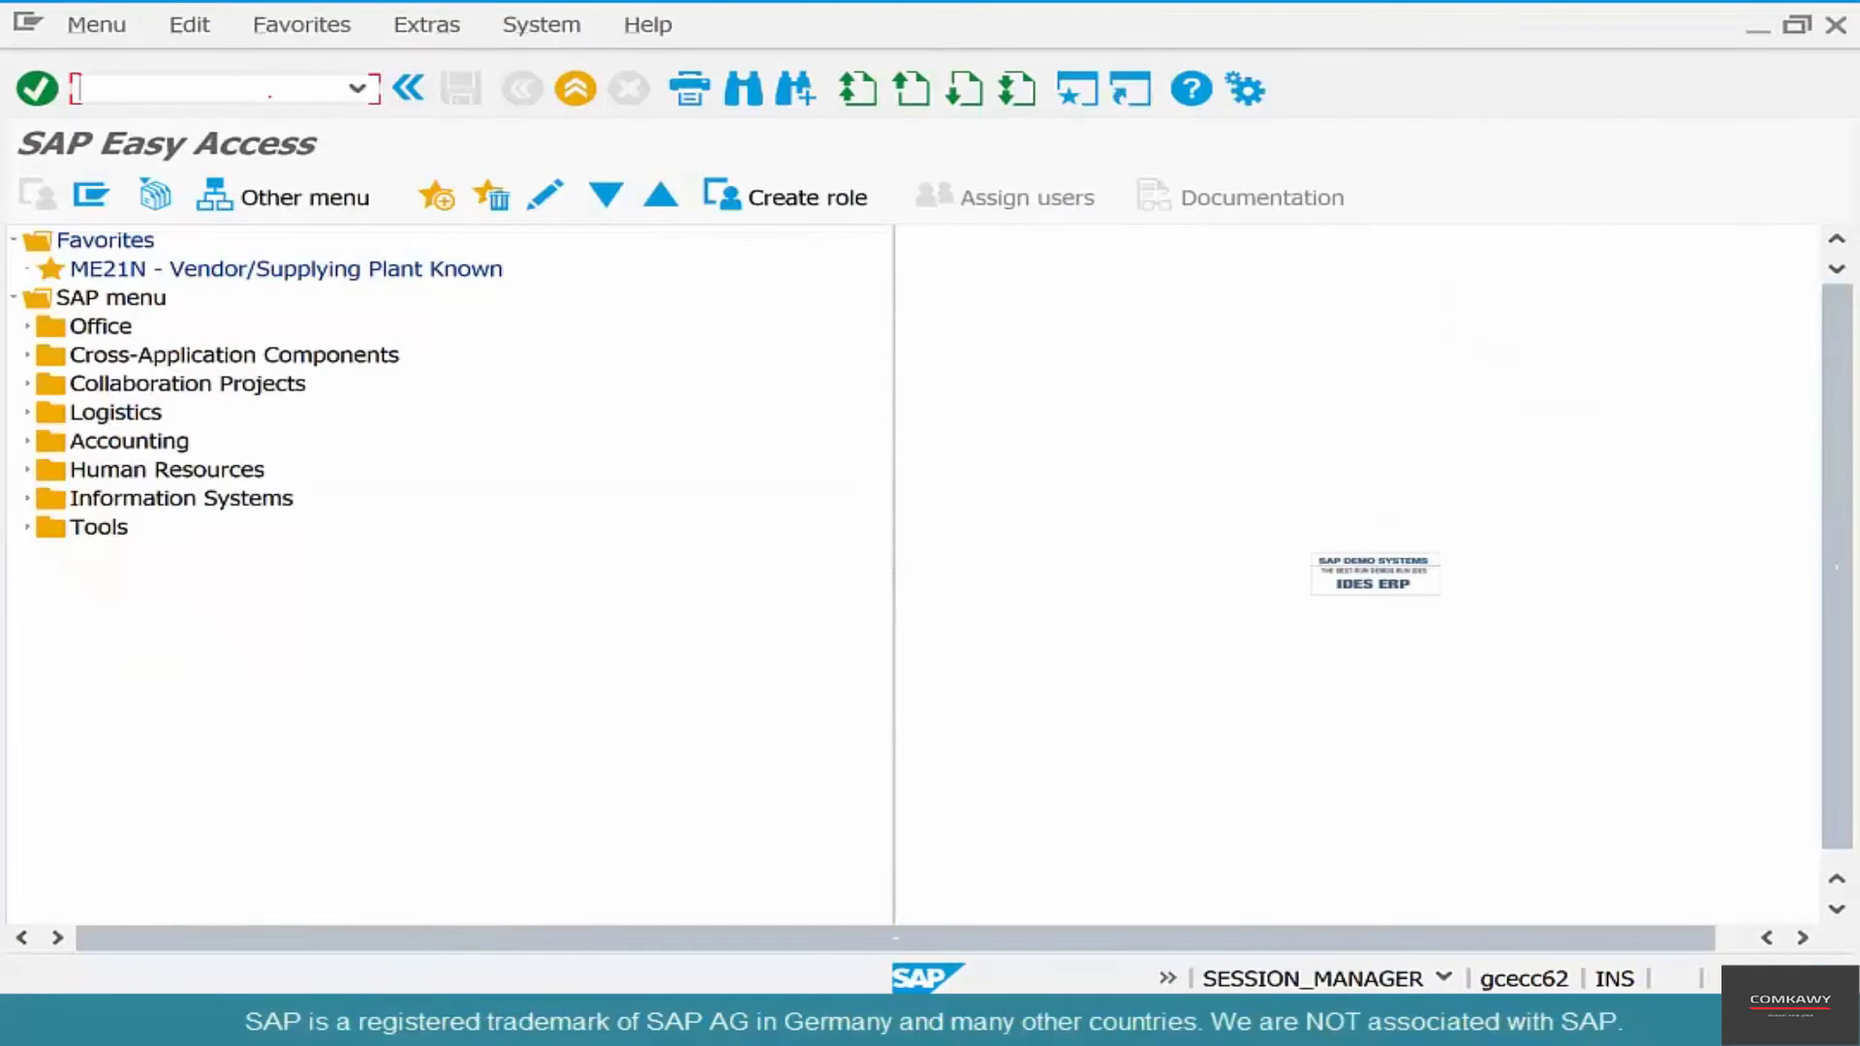
Step: Start creating cost center HR-01 in controlling area 2000 with transaction KS01
text(ks01)
key(Return)
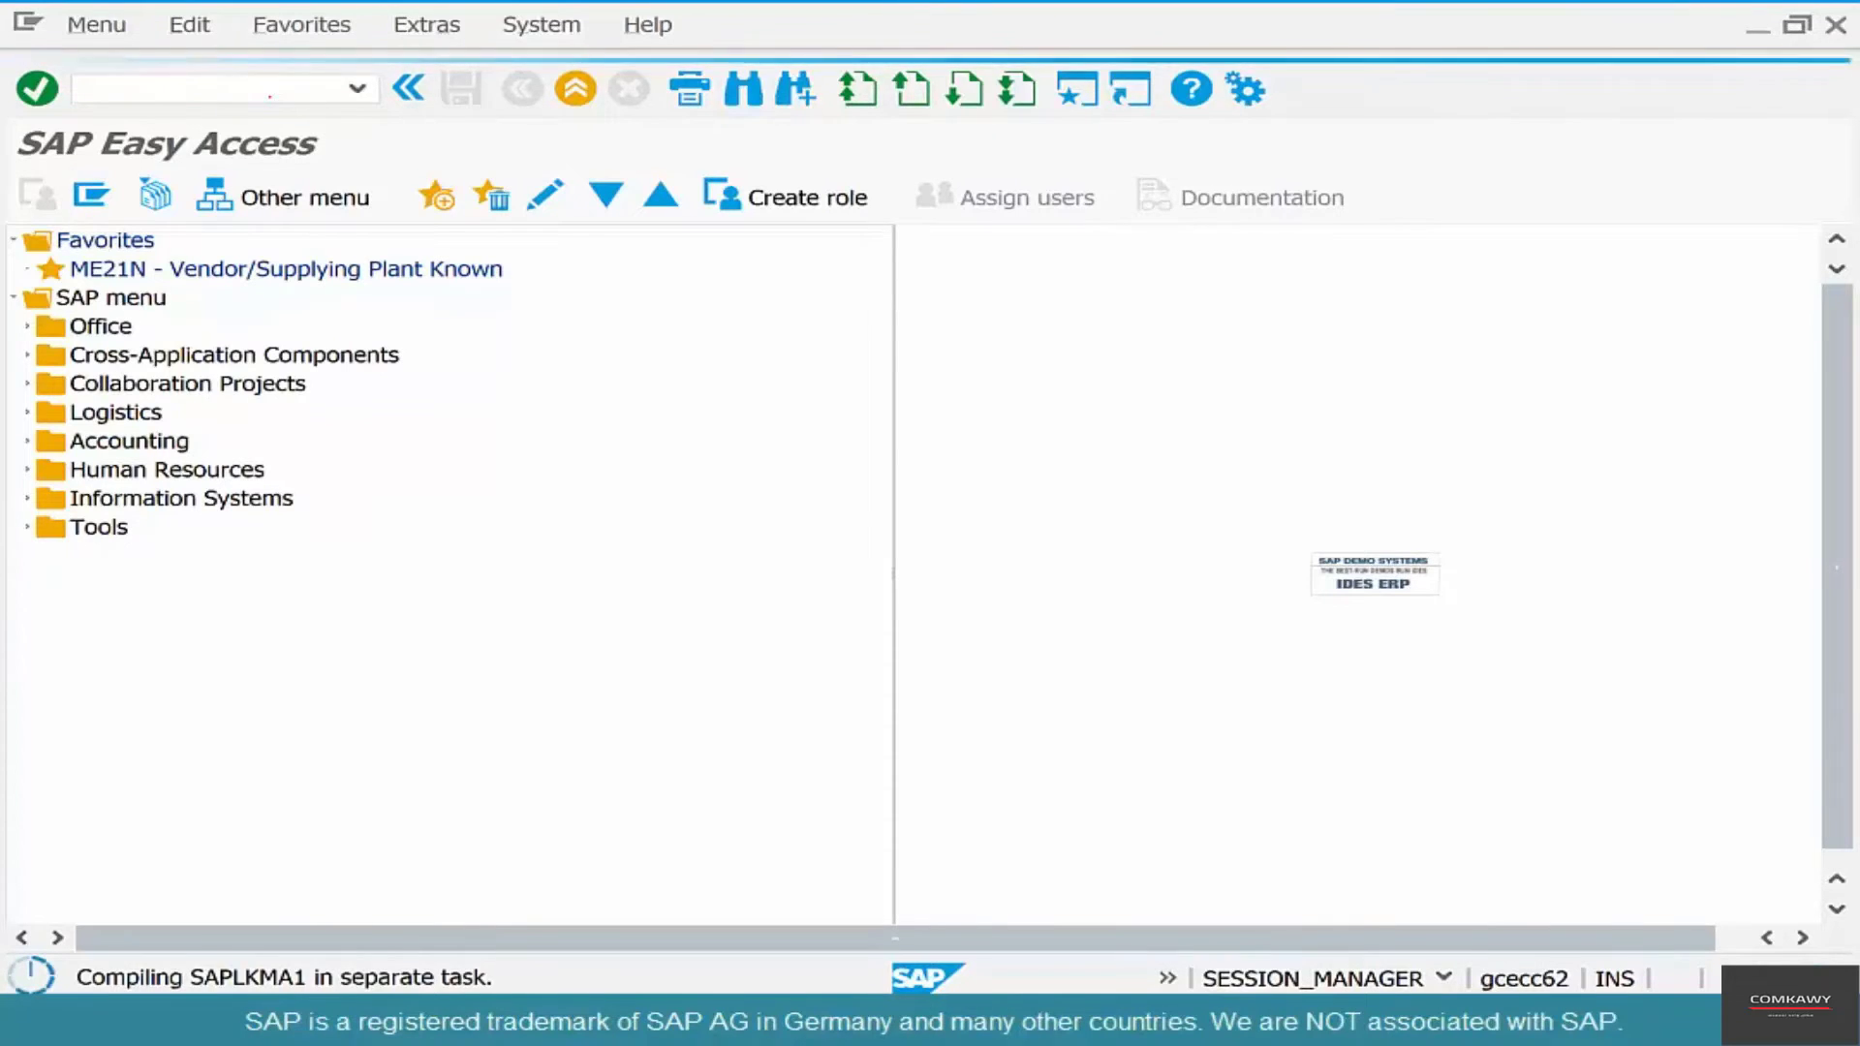
text(2000)
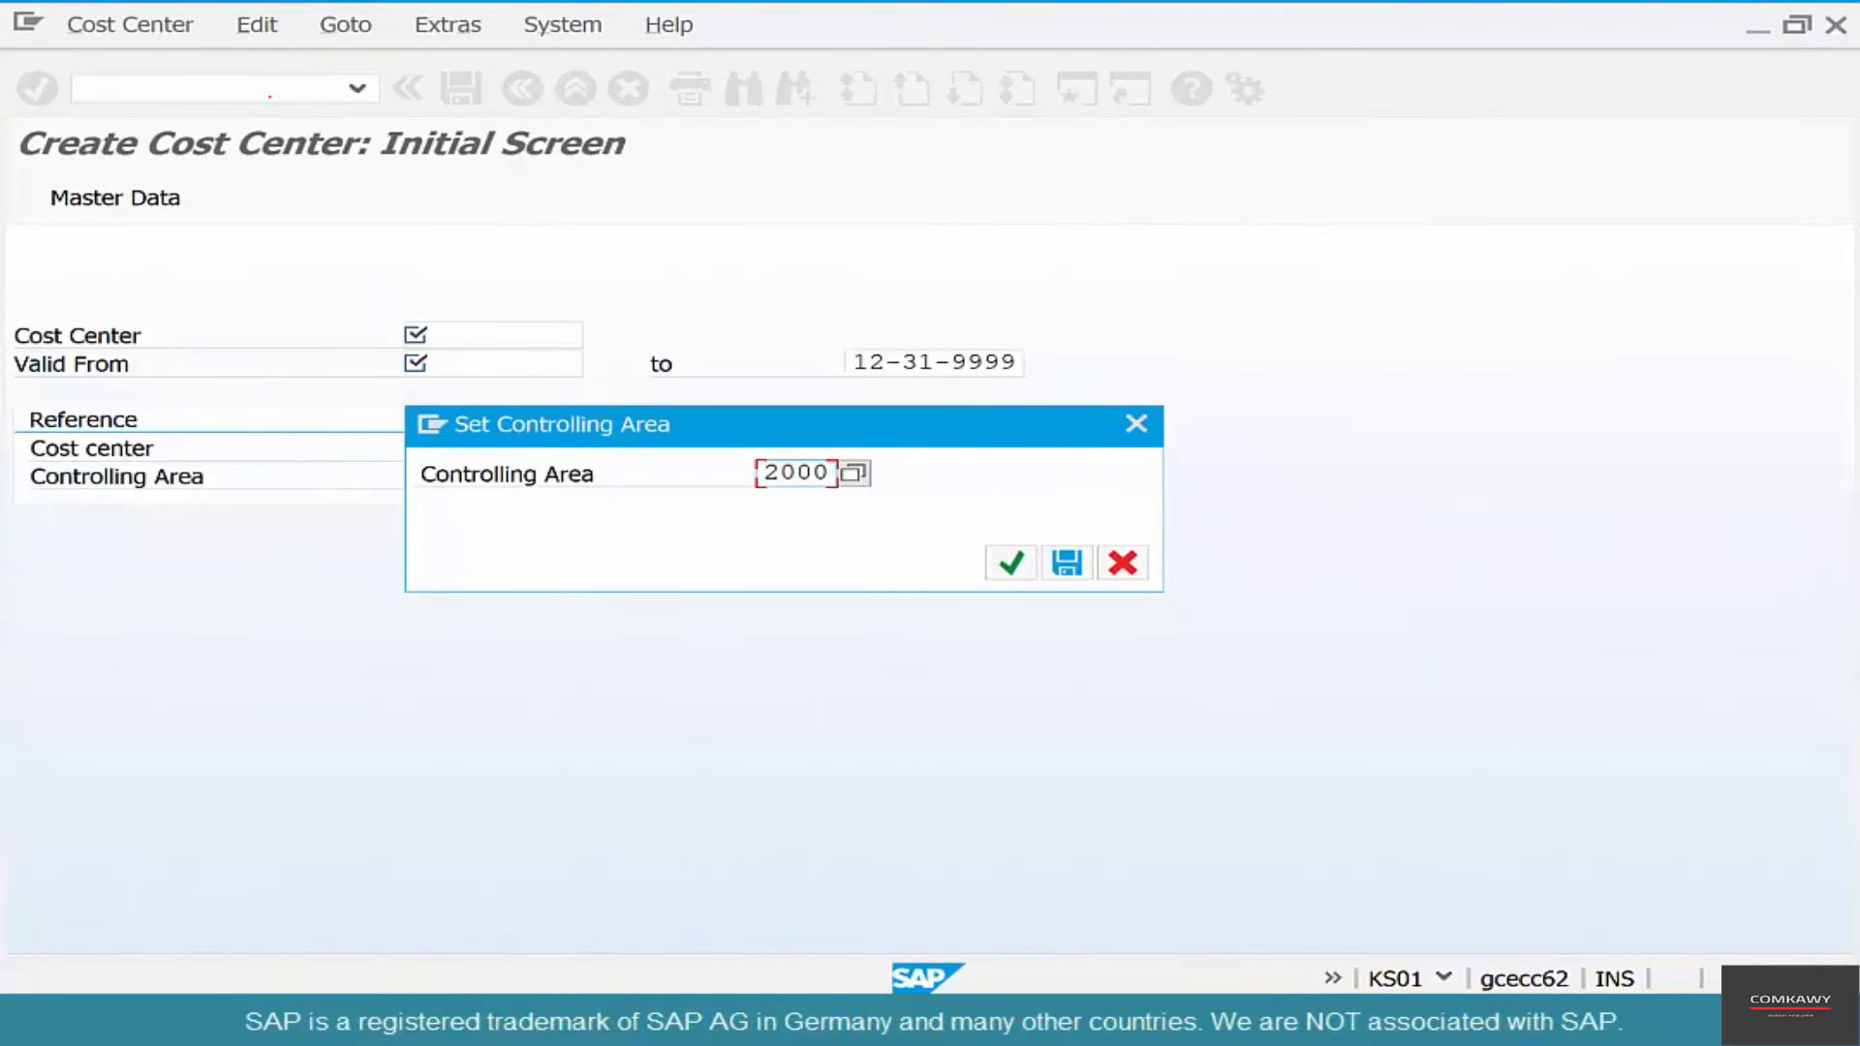
key(Return)
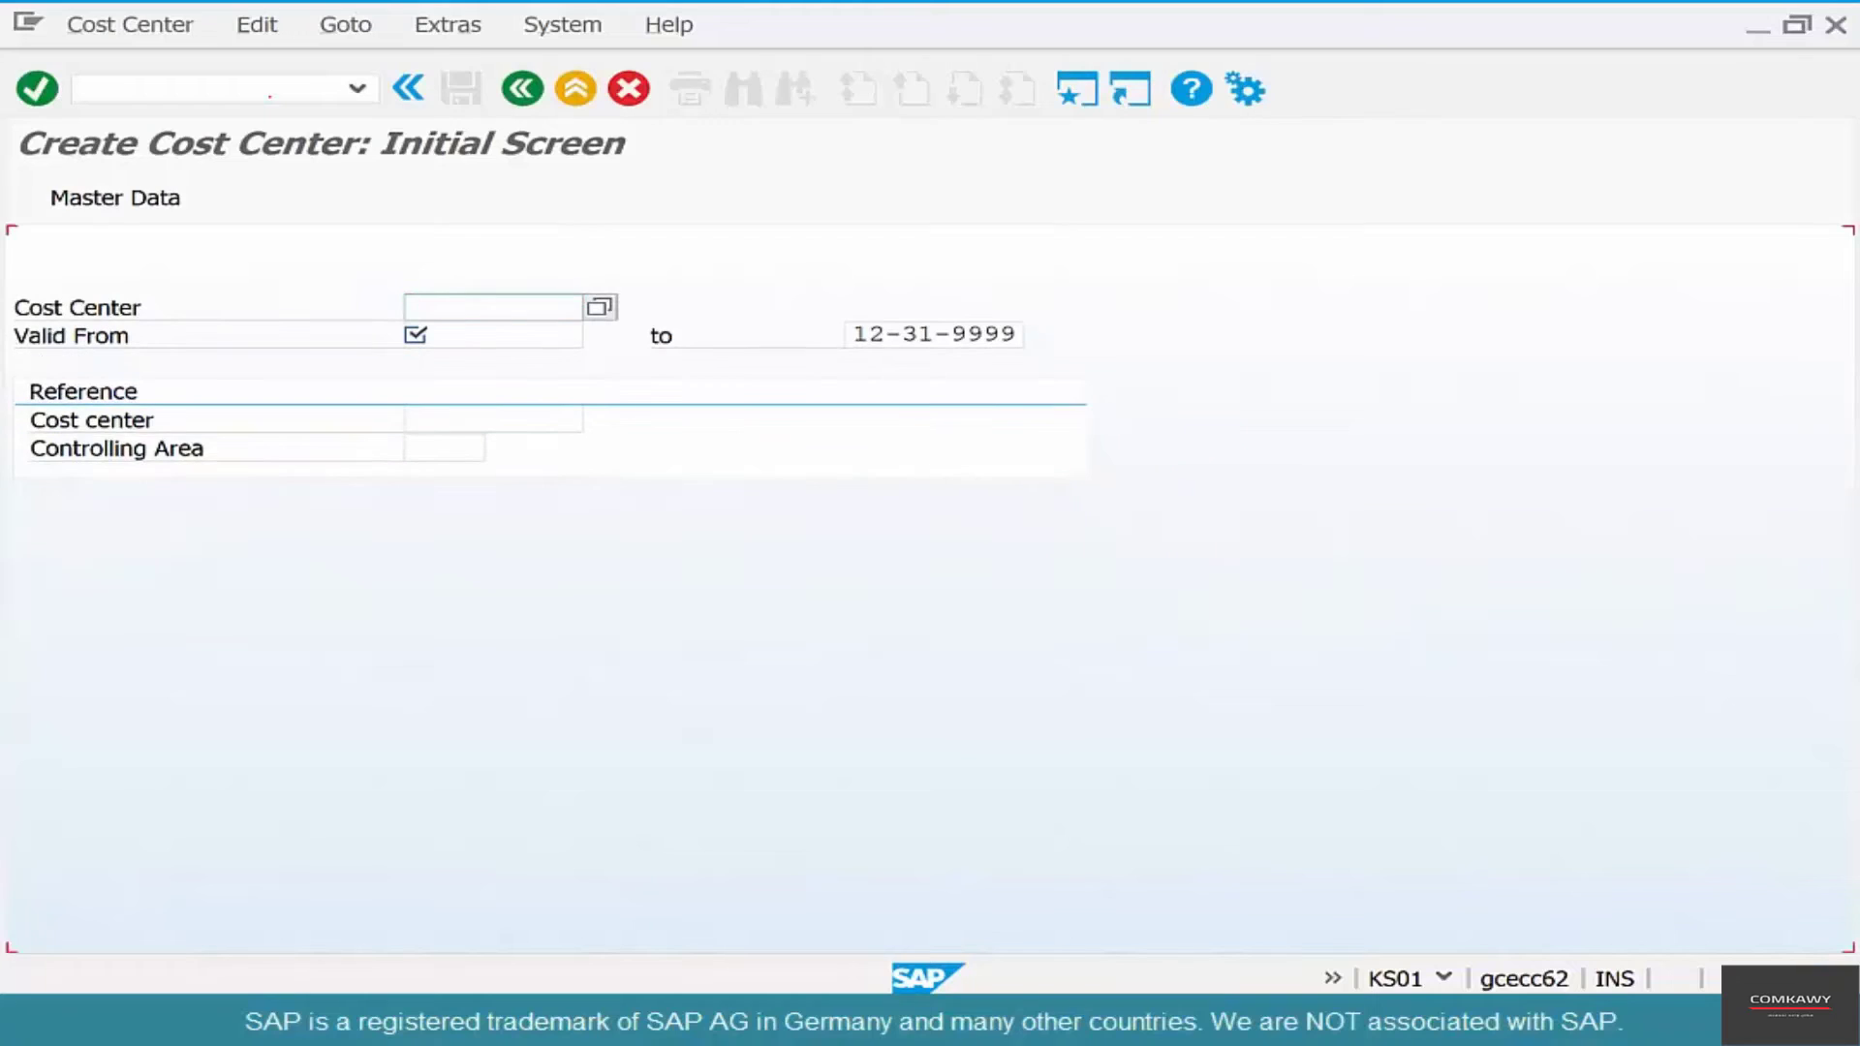
text(hr-01)
key(Tab)
key(Return)
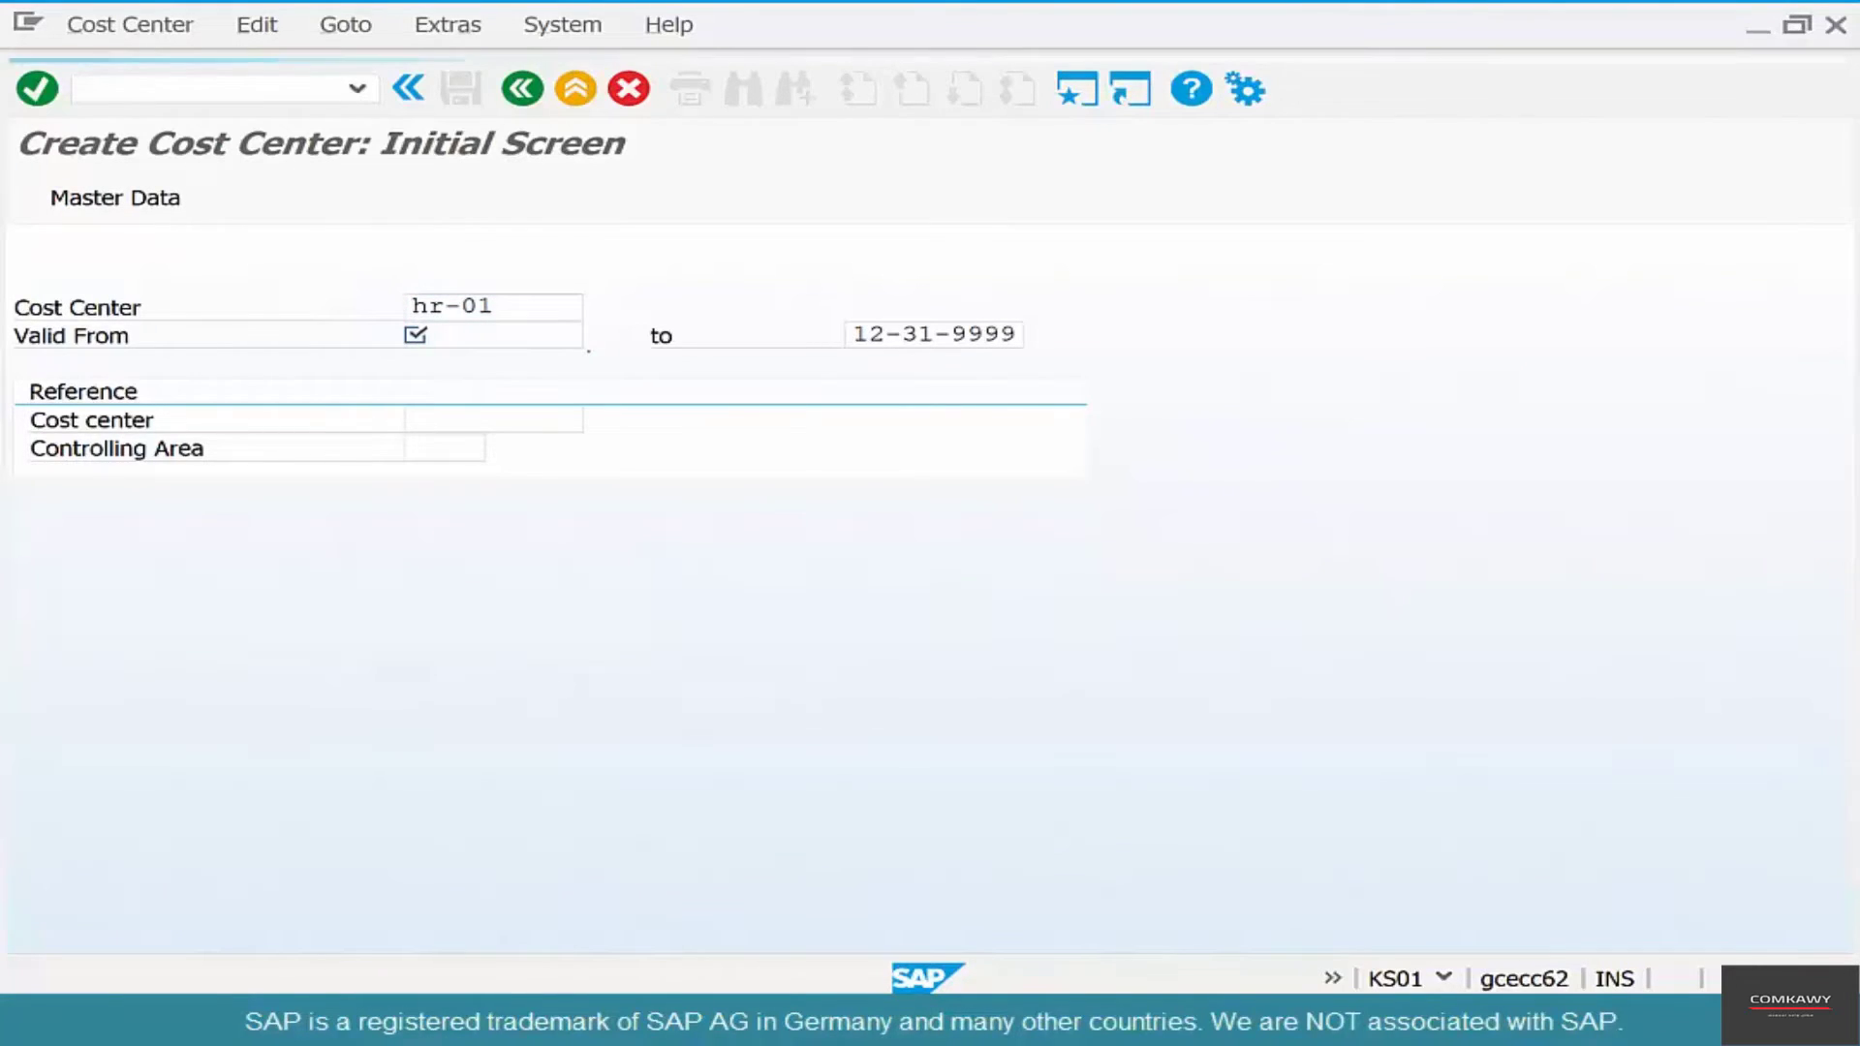
Step: Name the cost center HR Dept and enter the name of the person responsible
text(HR)
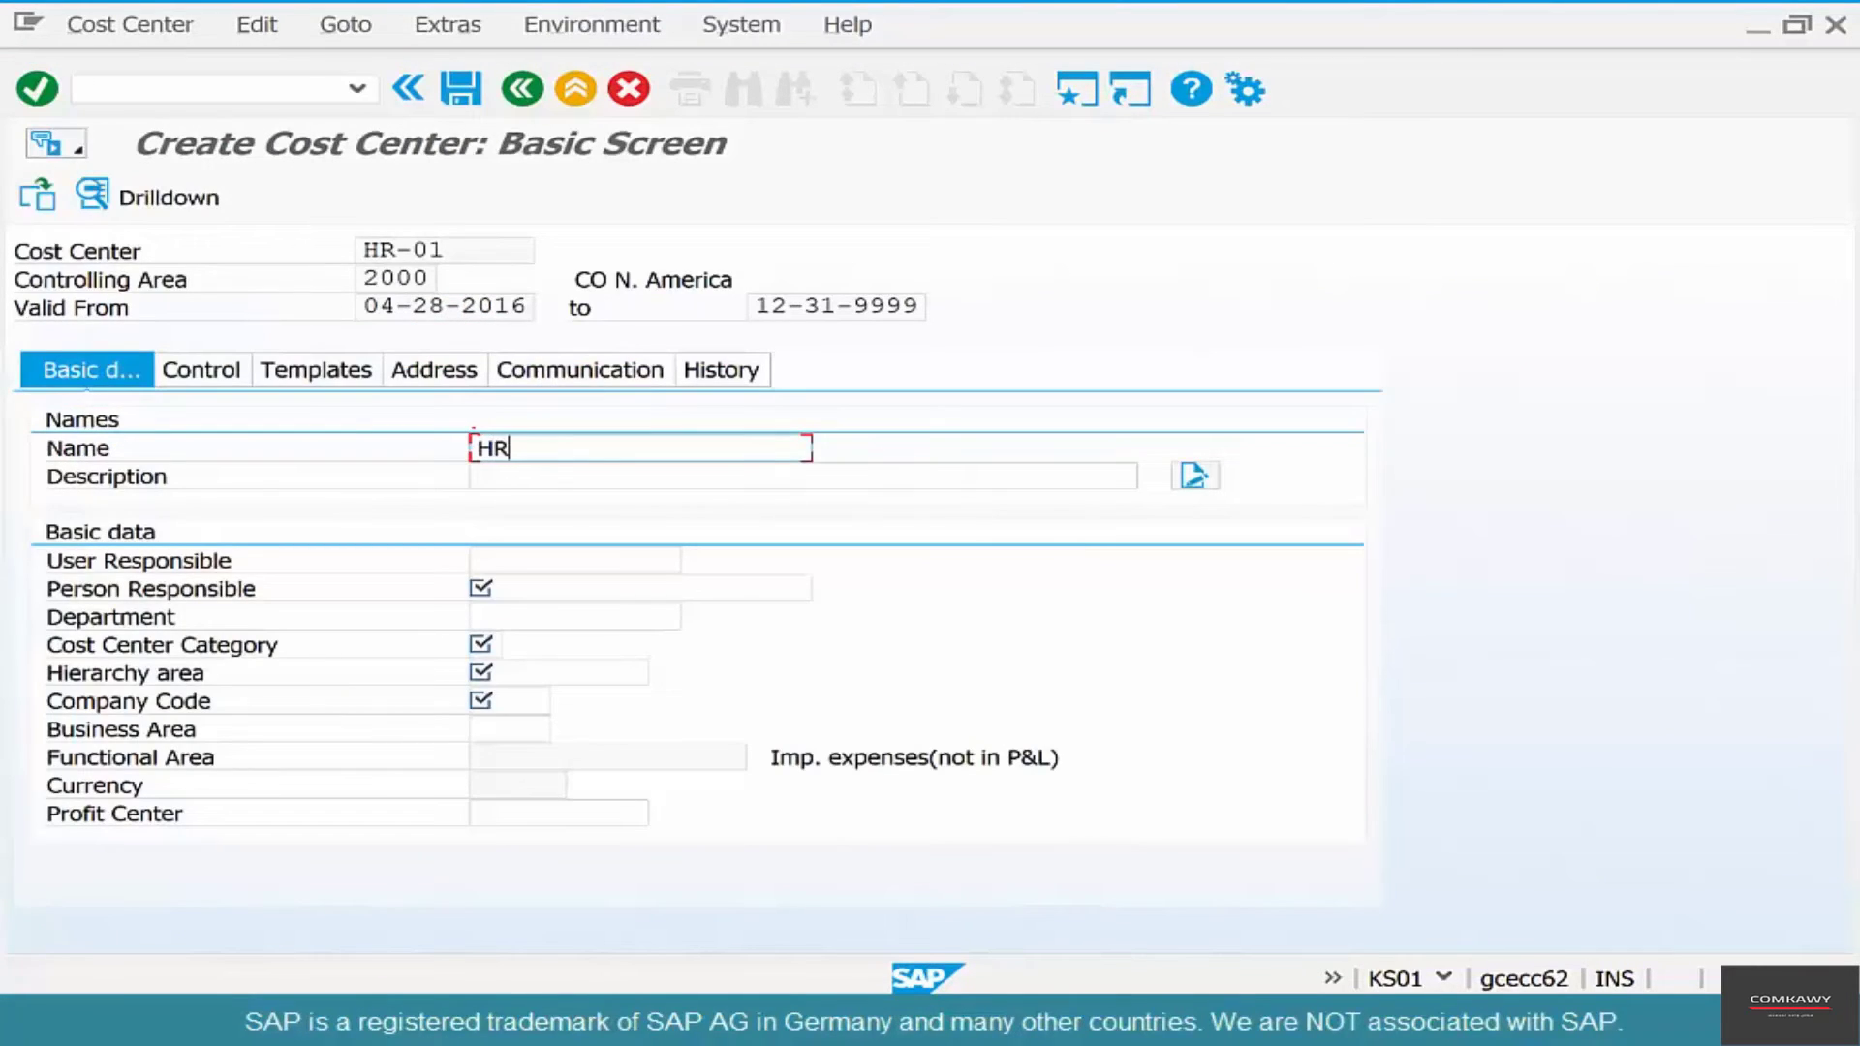
text( Dept)
key(Tab)
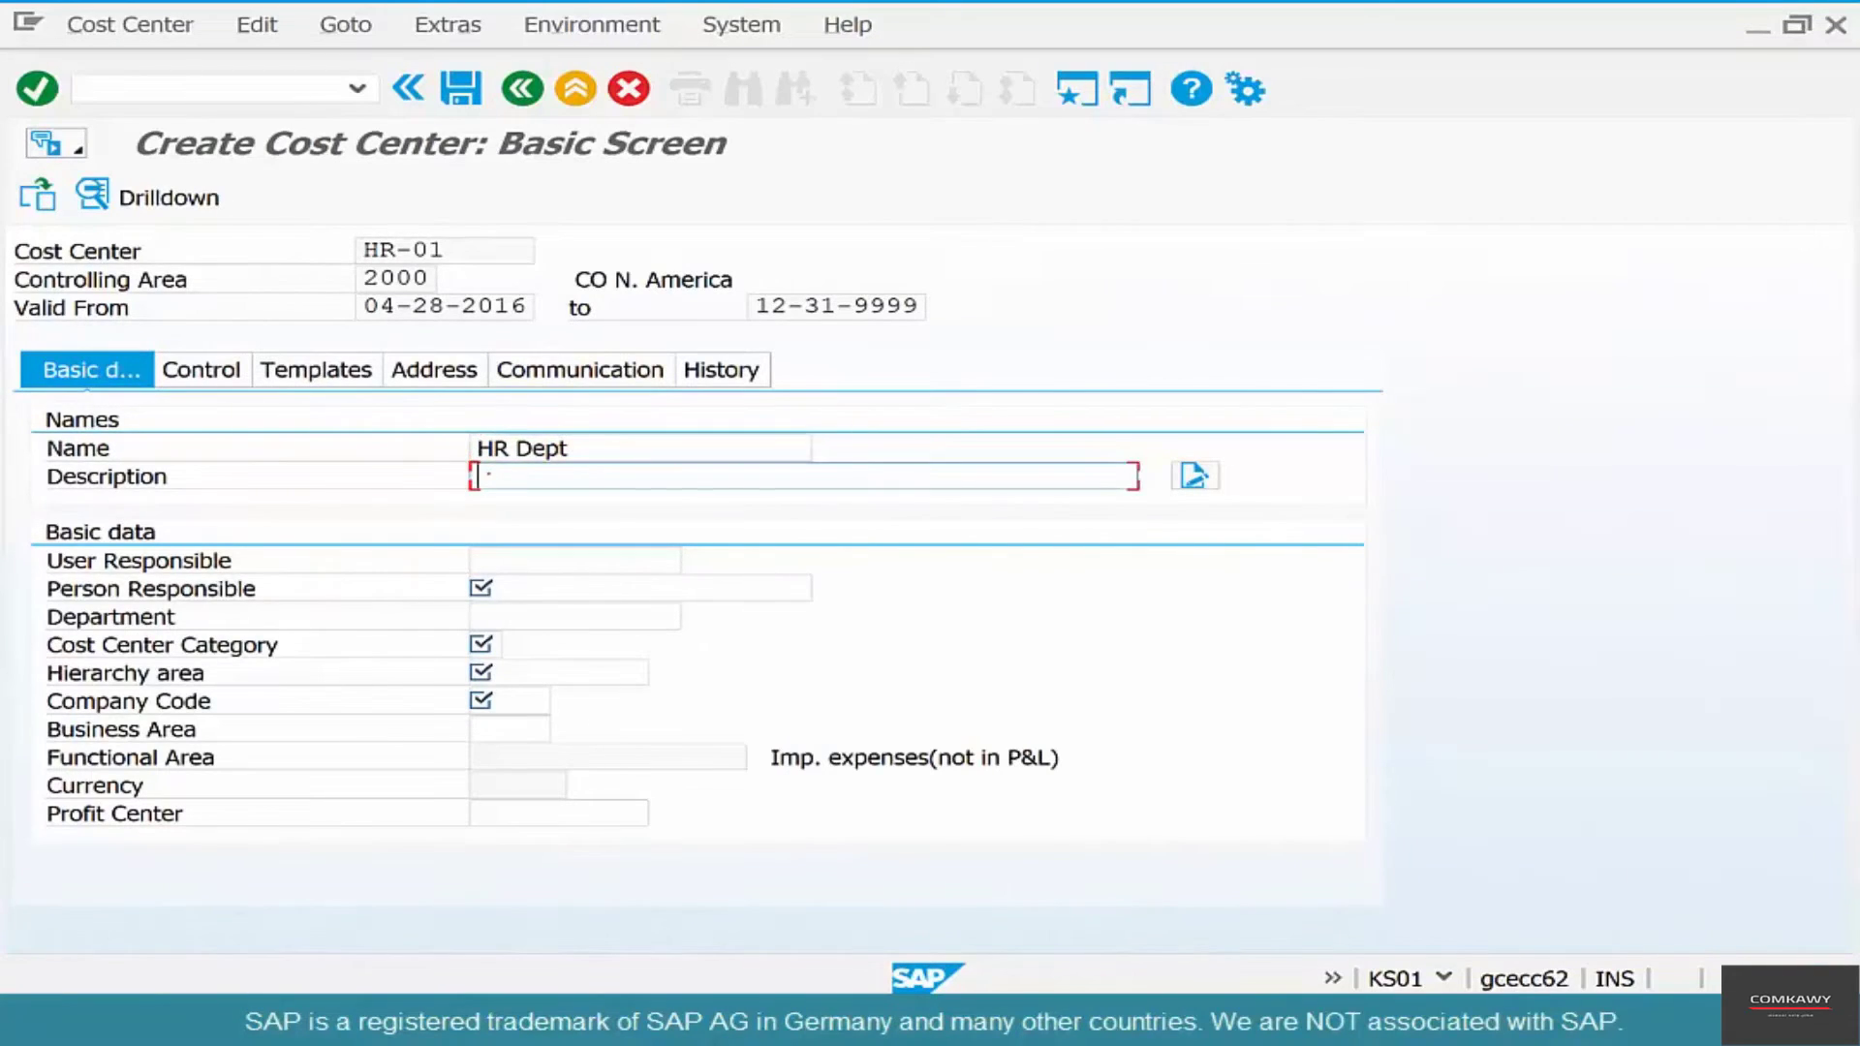
click(514, 589)
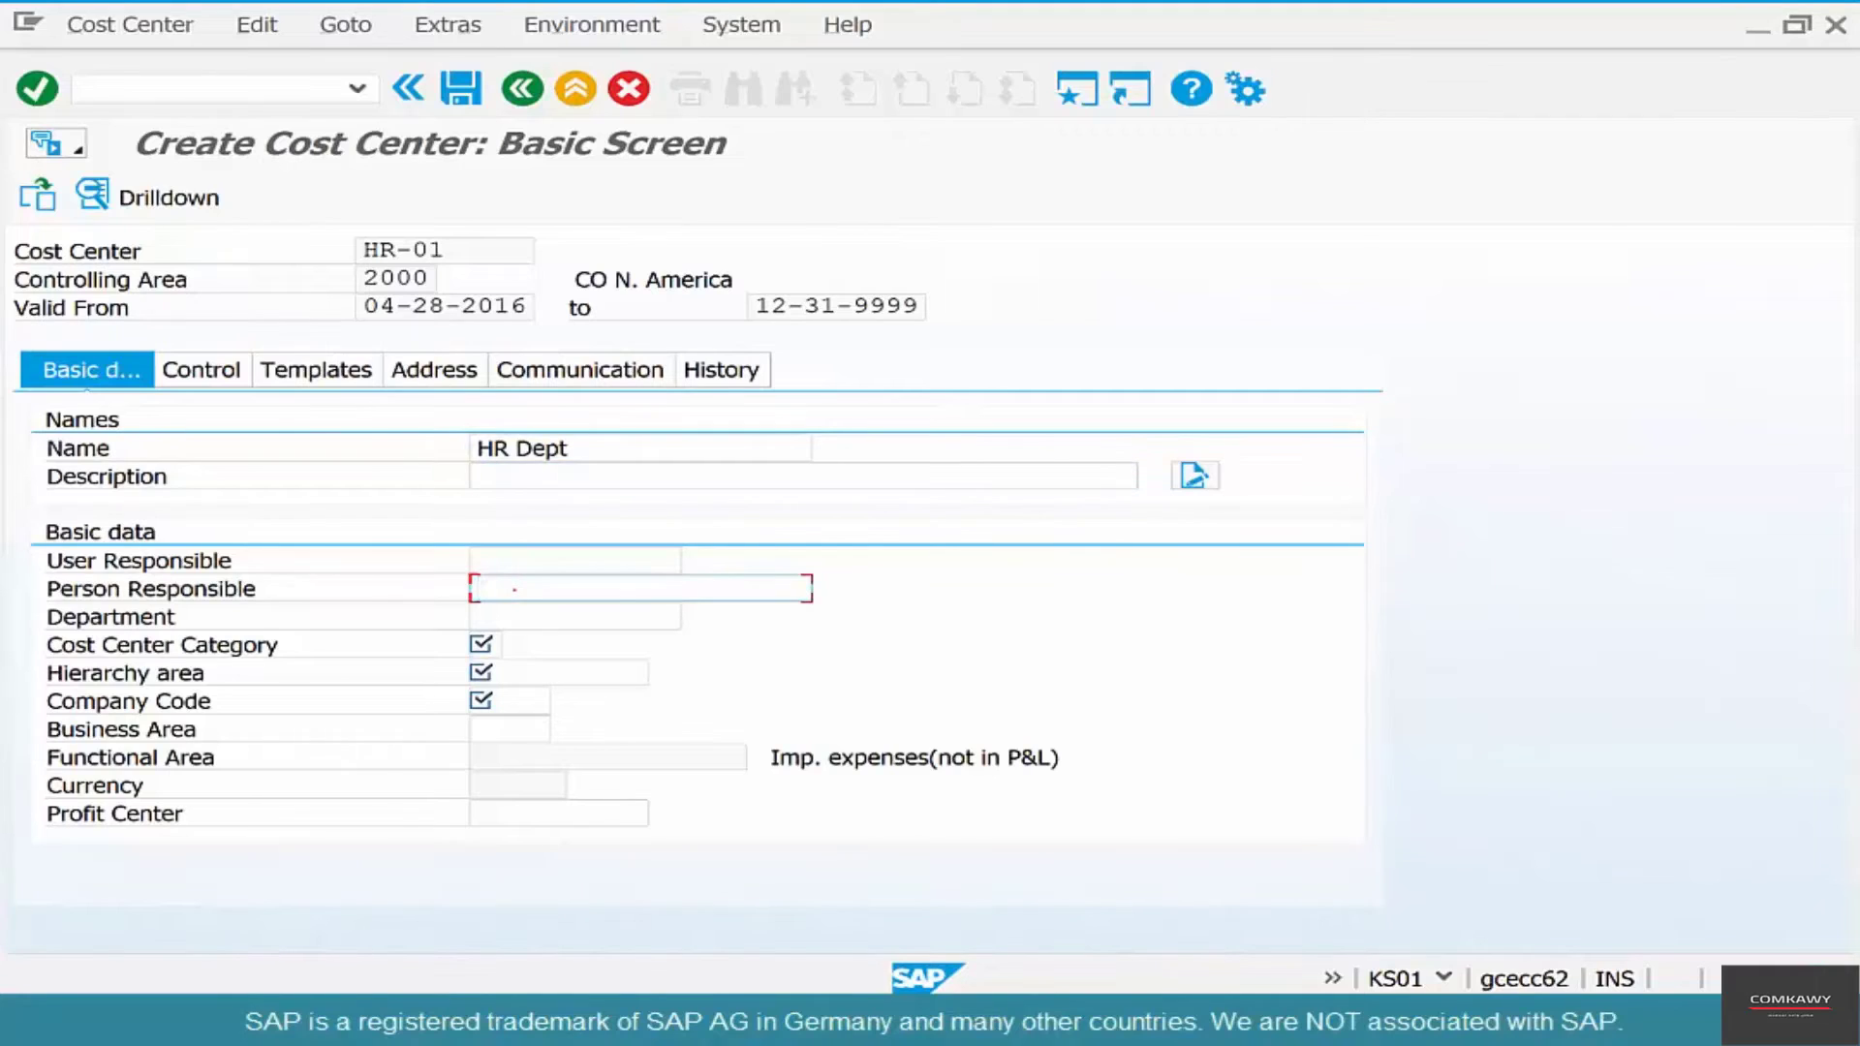
text(siva)
Step: Set the cost center category to 4 (Administration) and the hierarchy area to H3200
click(495, 646)
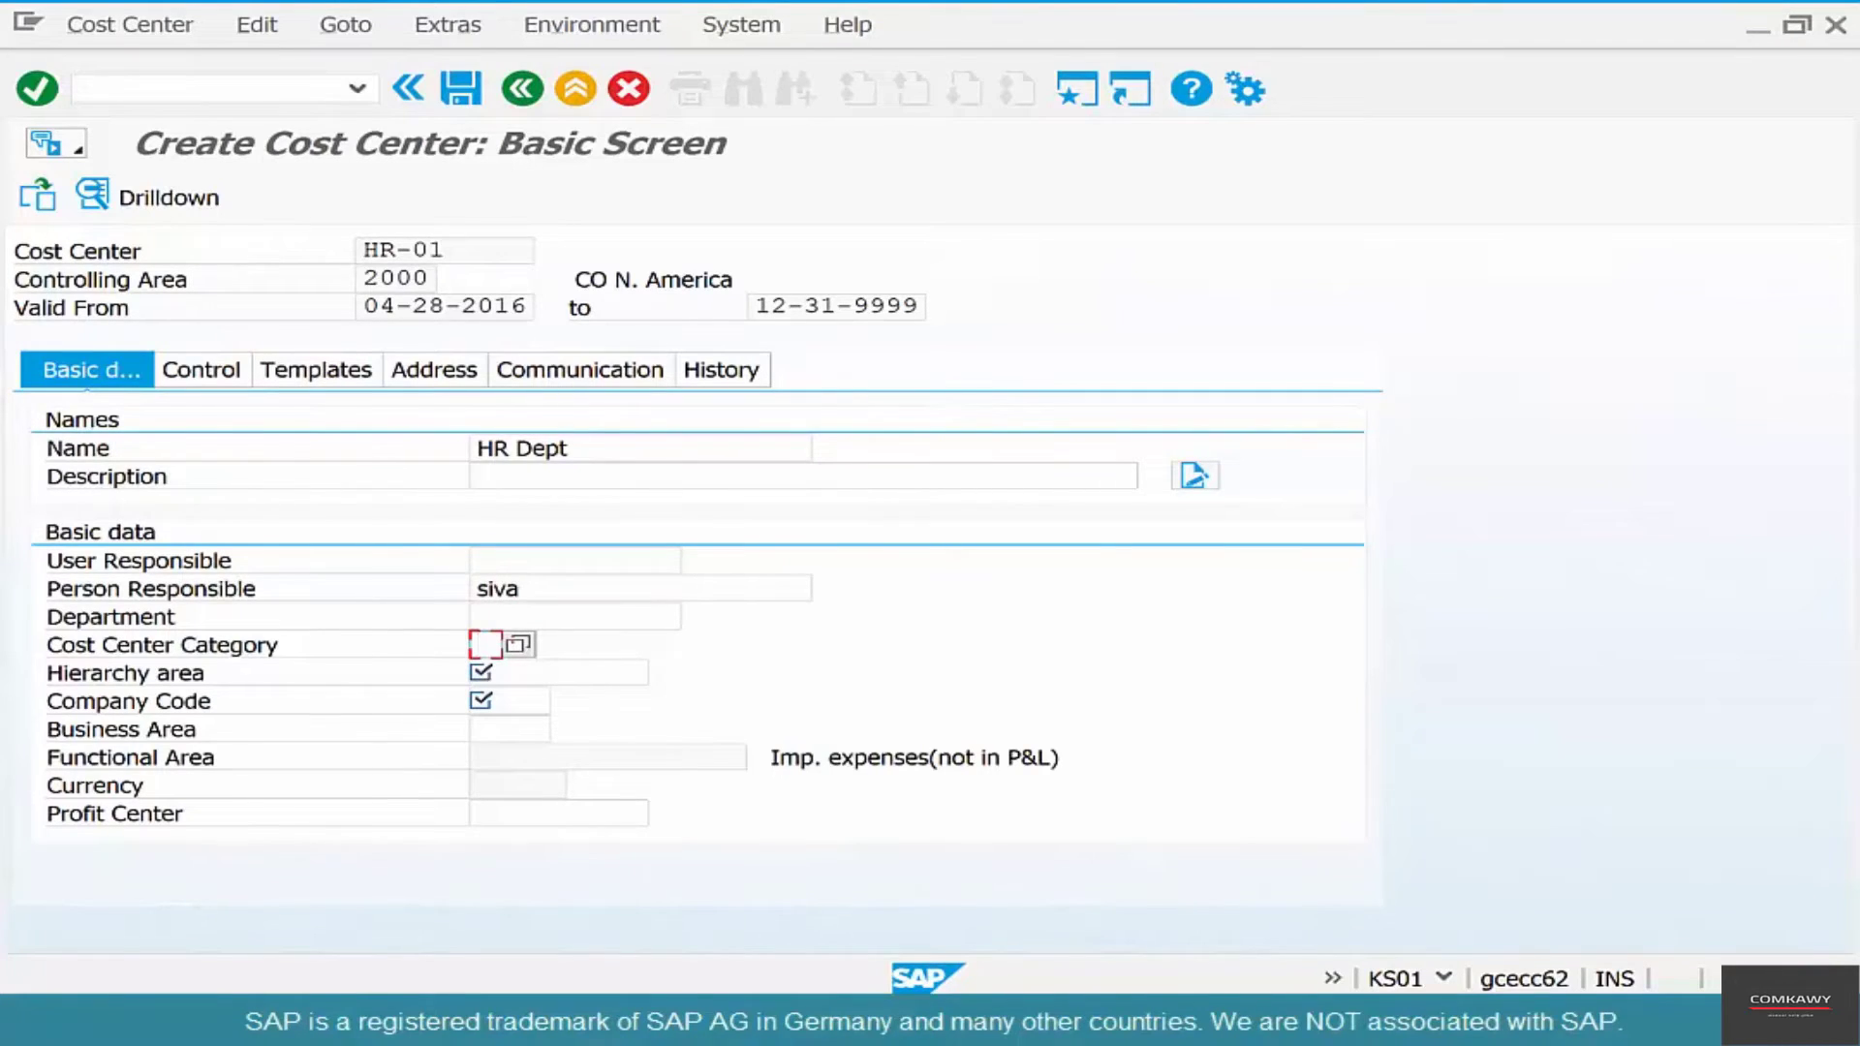
click(519, 644)
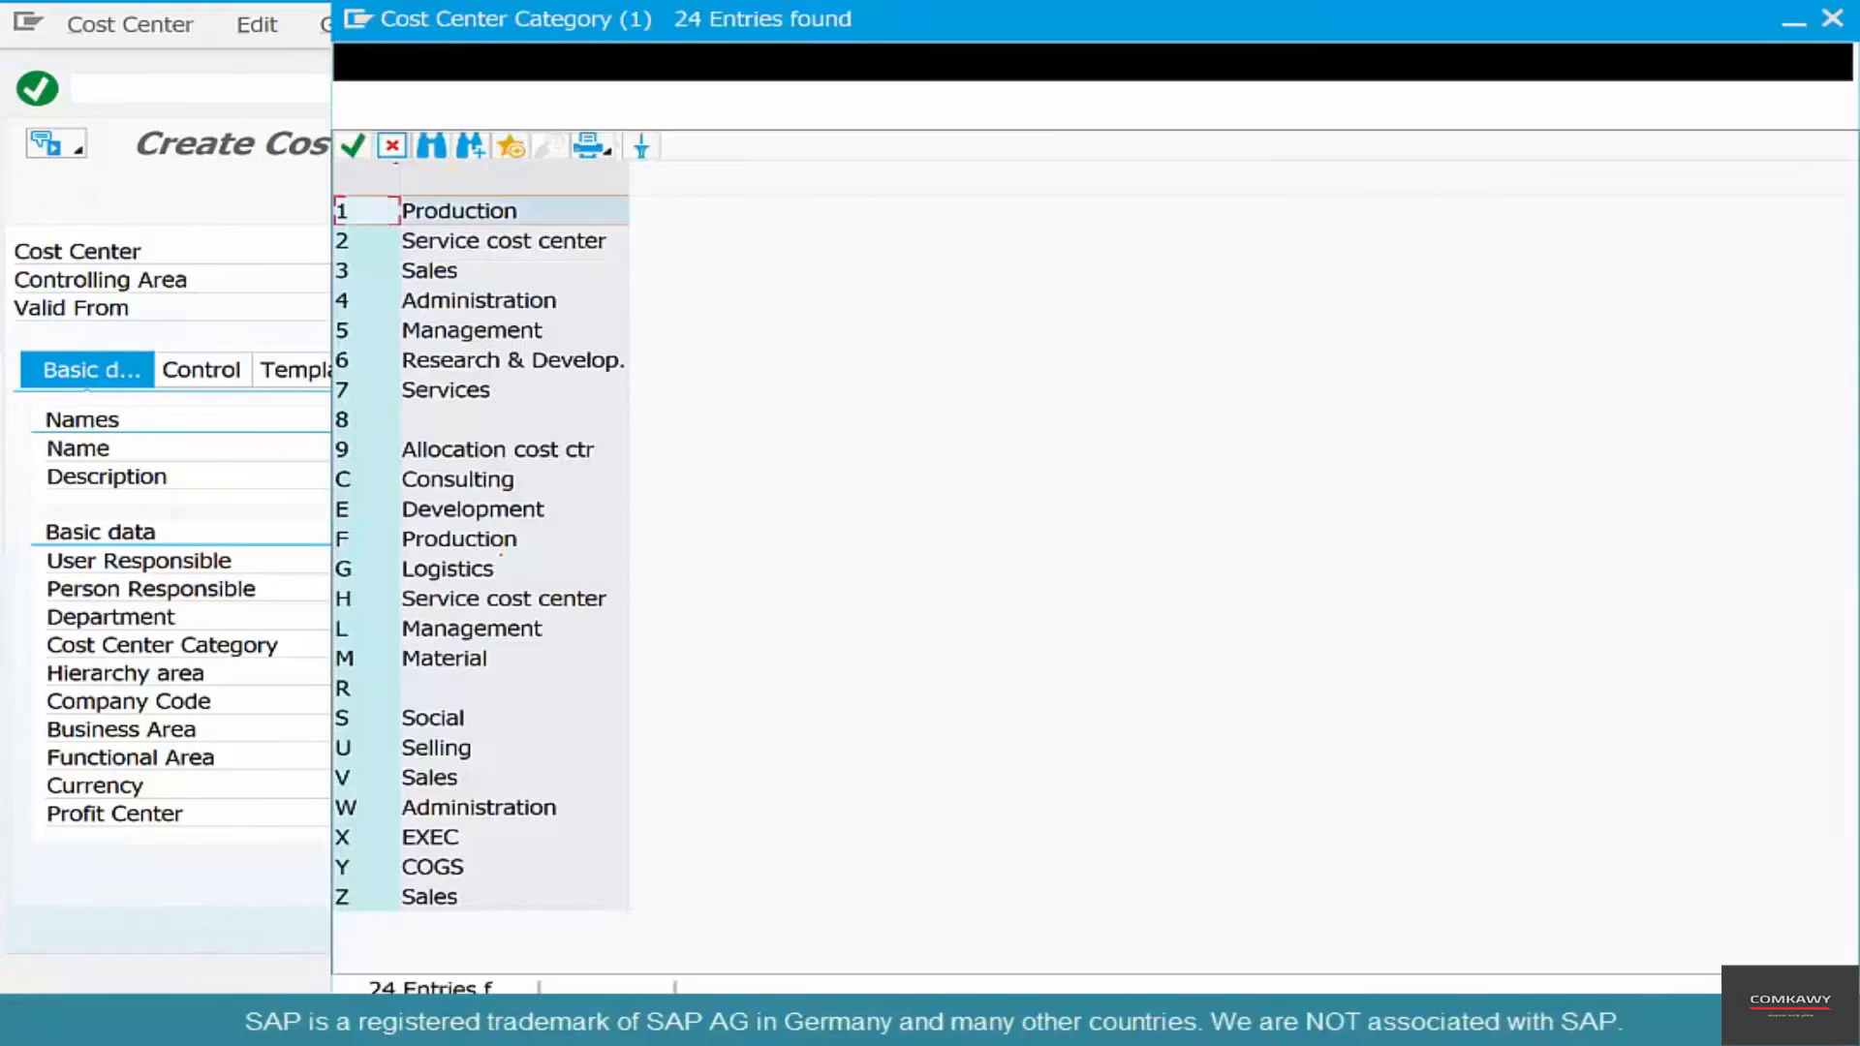
double_click(480, 301)
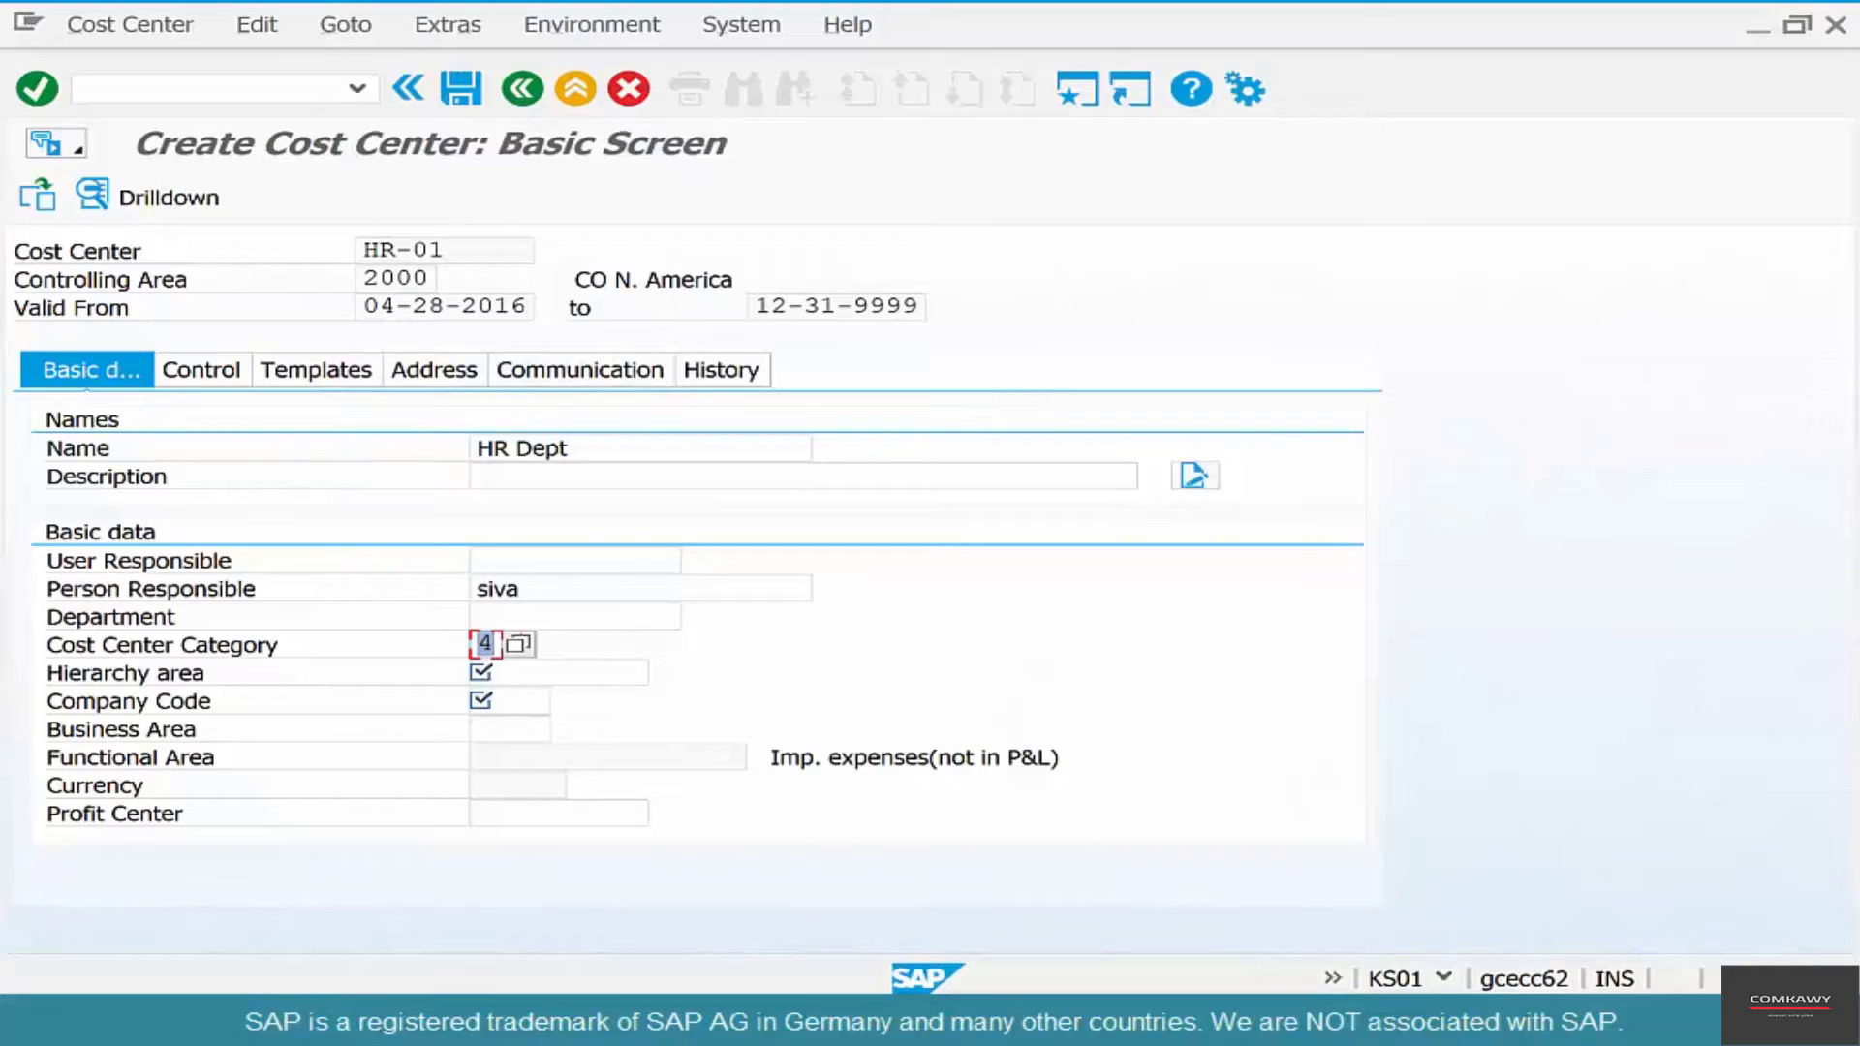
click(536, 676)
click(664, 671)
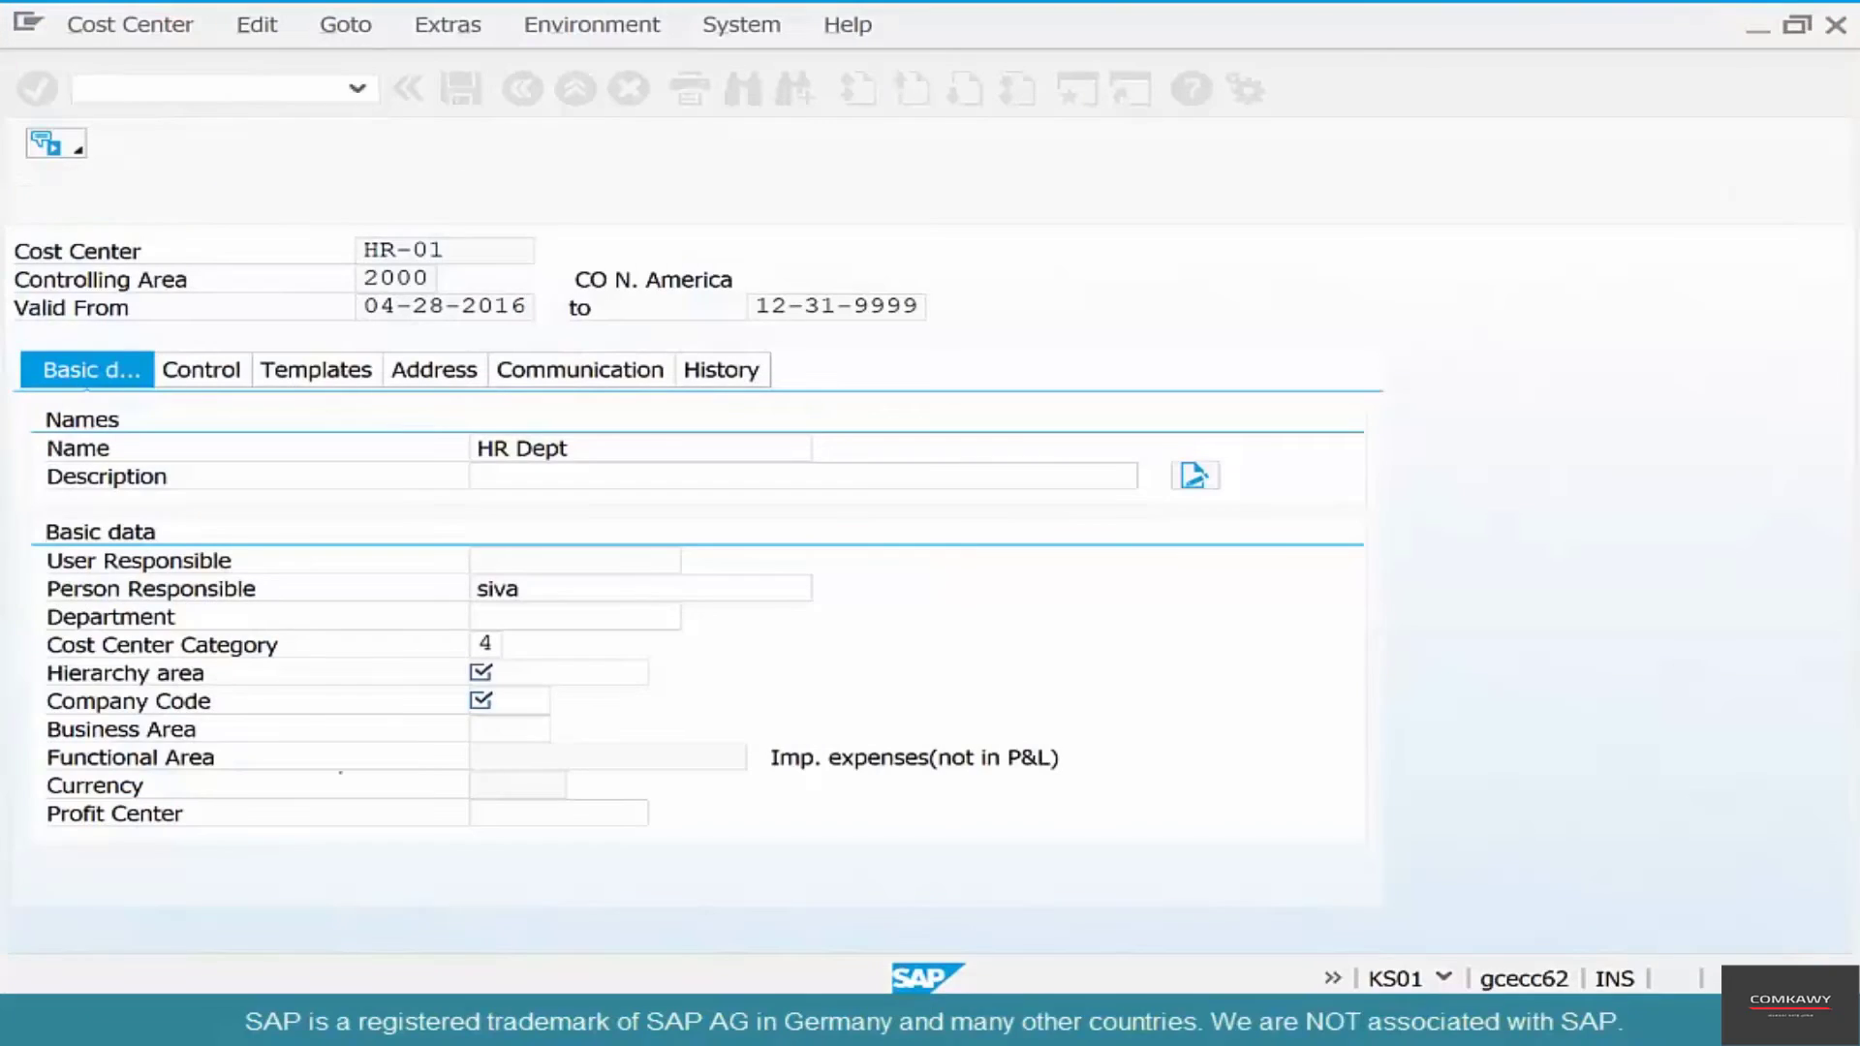
Step: Try to assign company code US01 to cost center HR-01
click(511, 700)
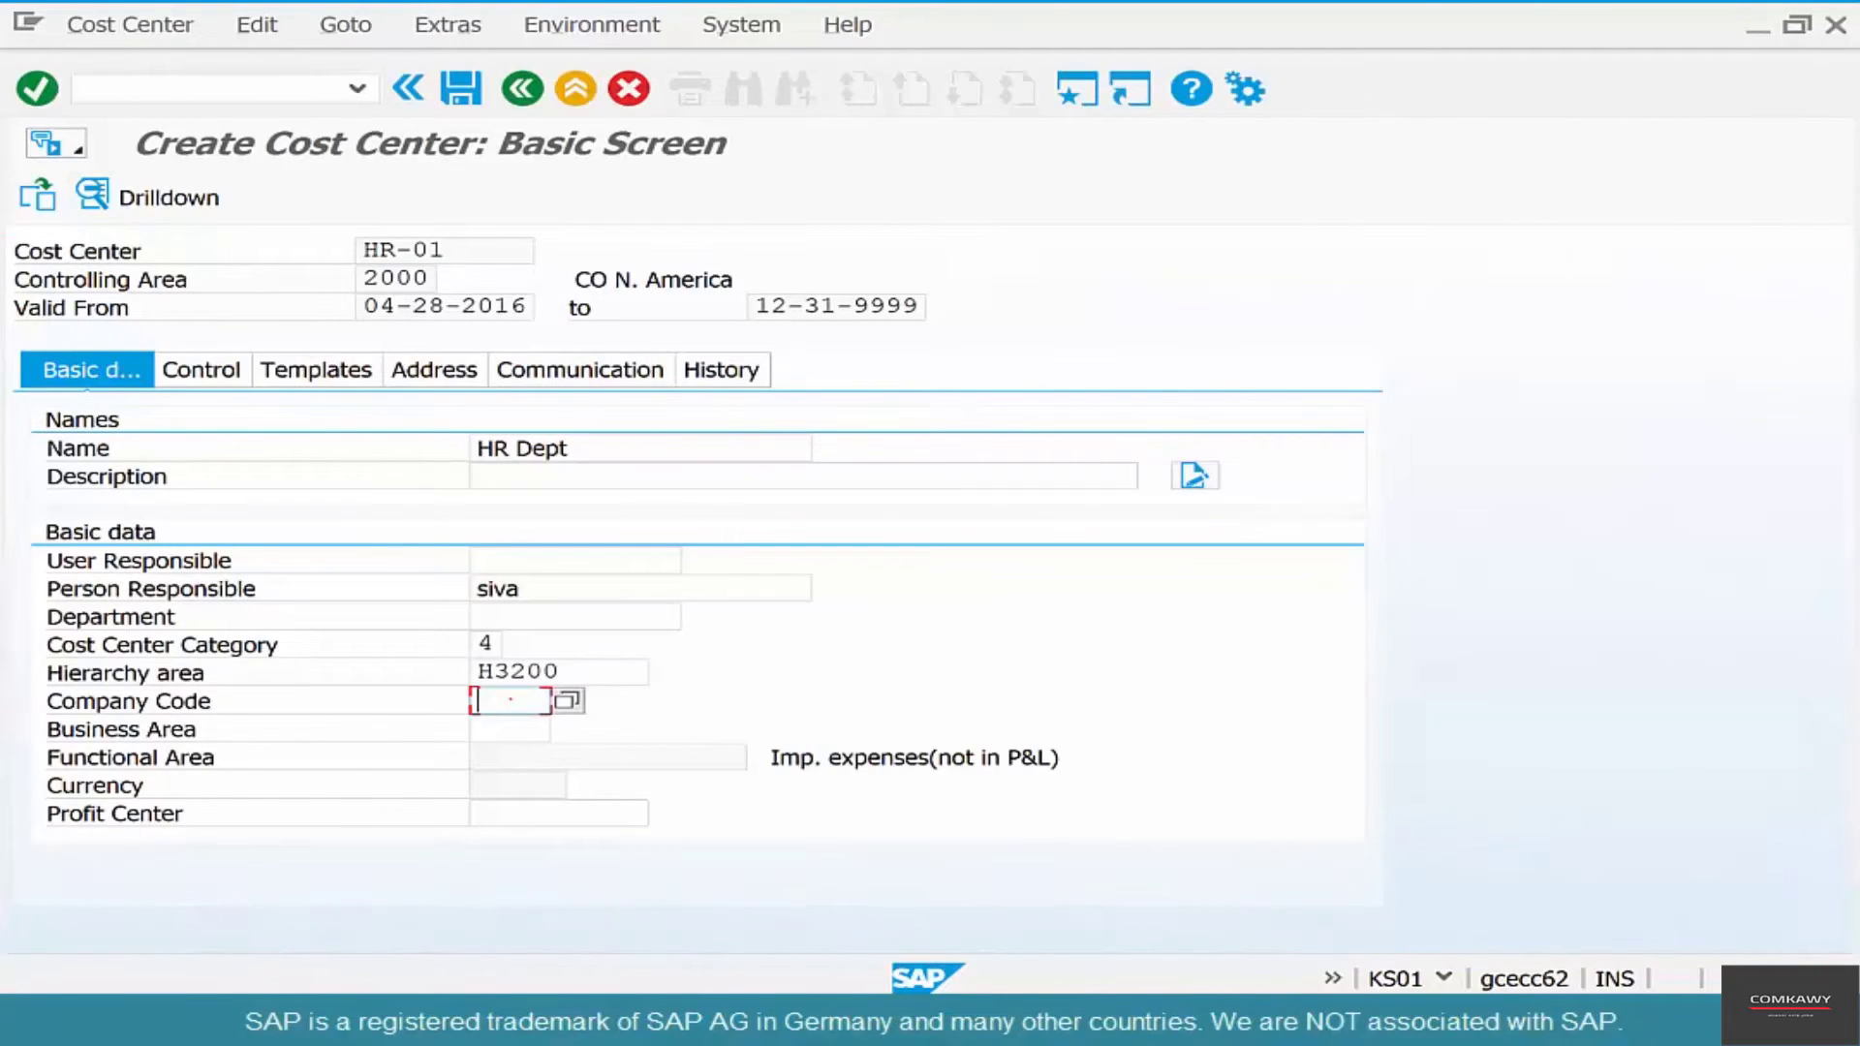
text(us01)
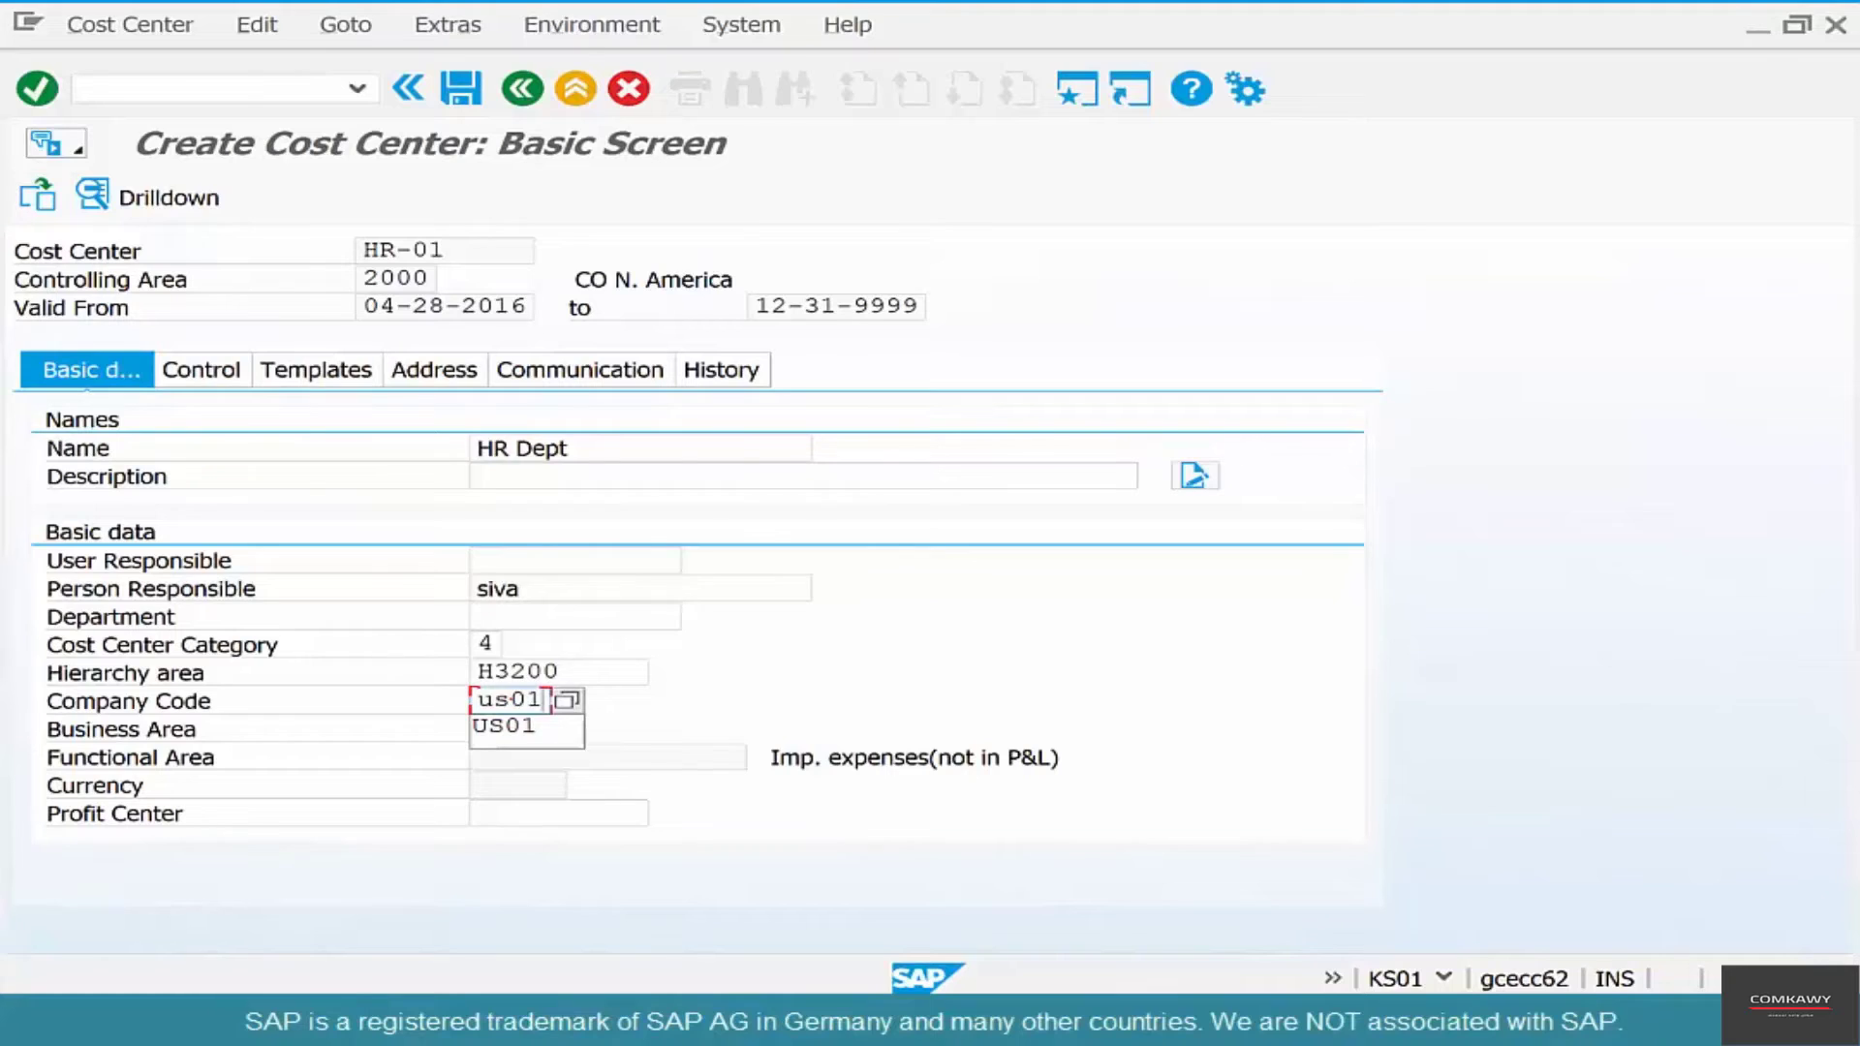
key(Down)
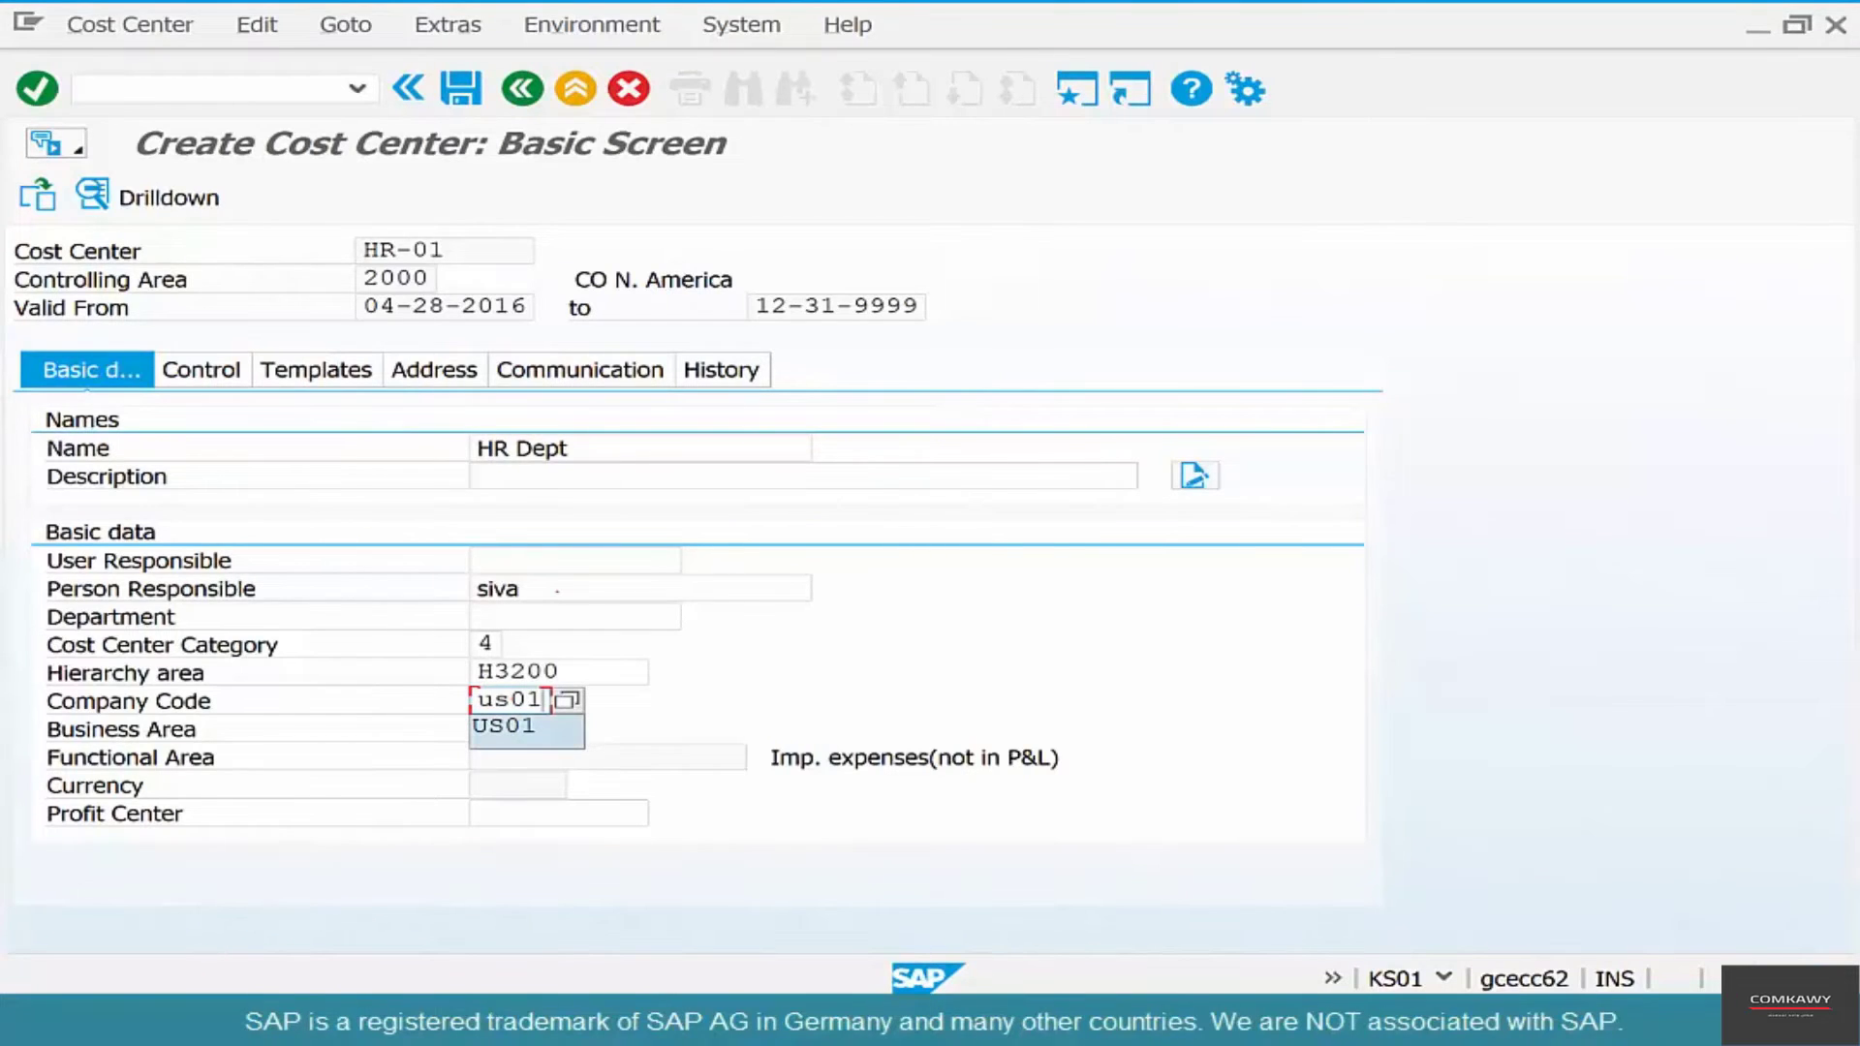
key(Return)
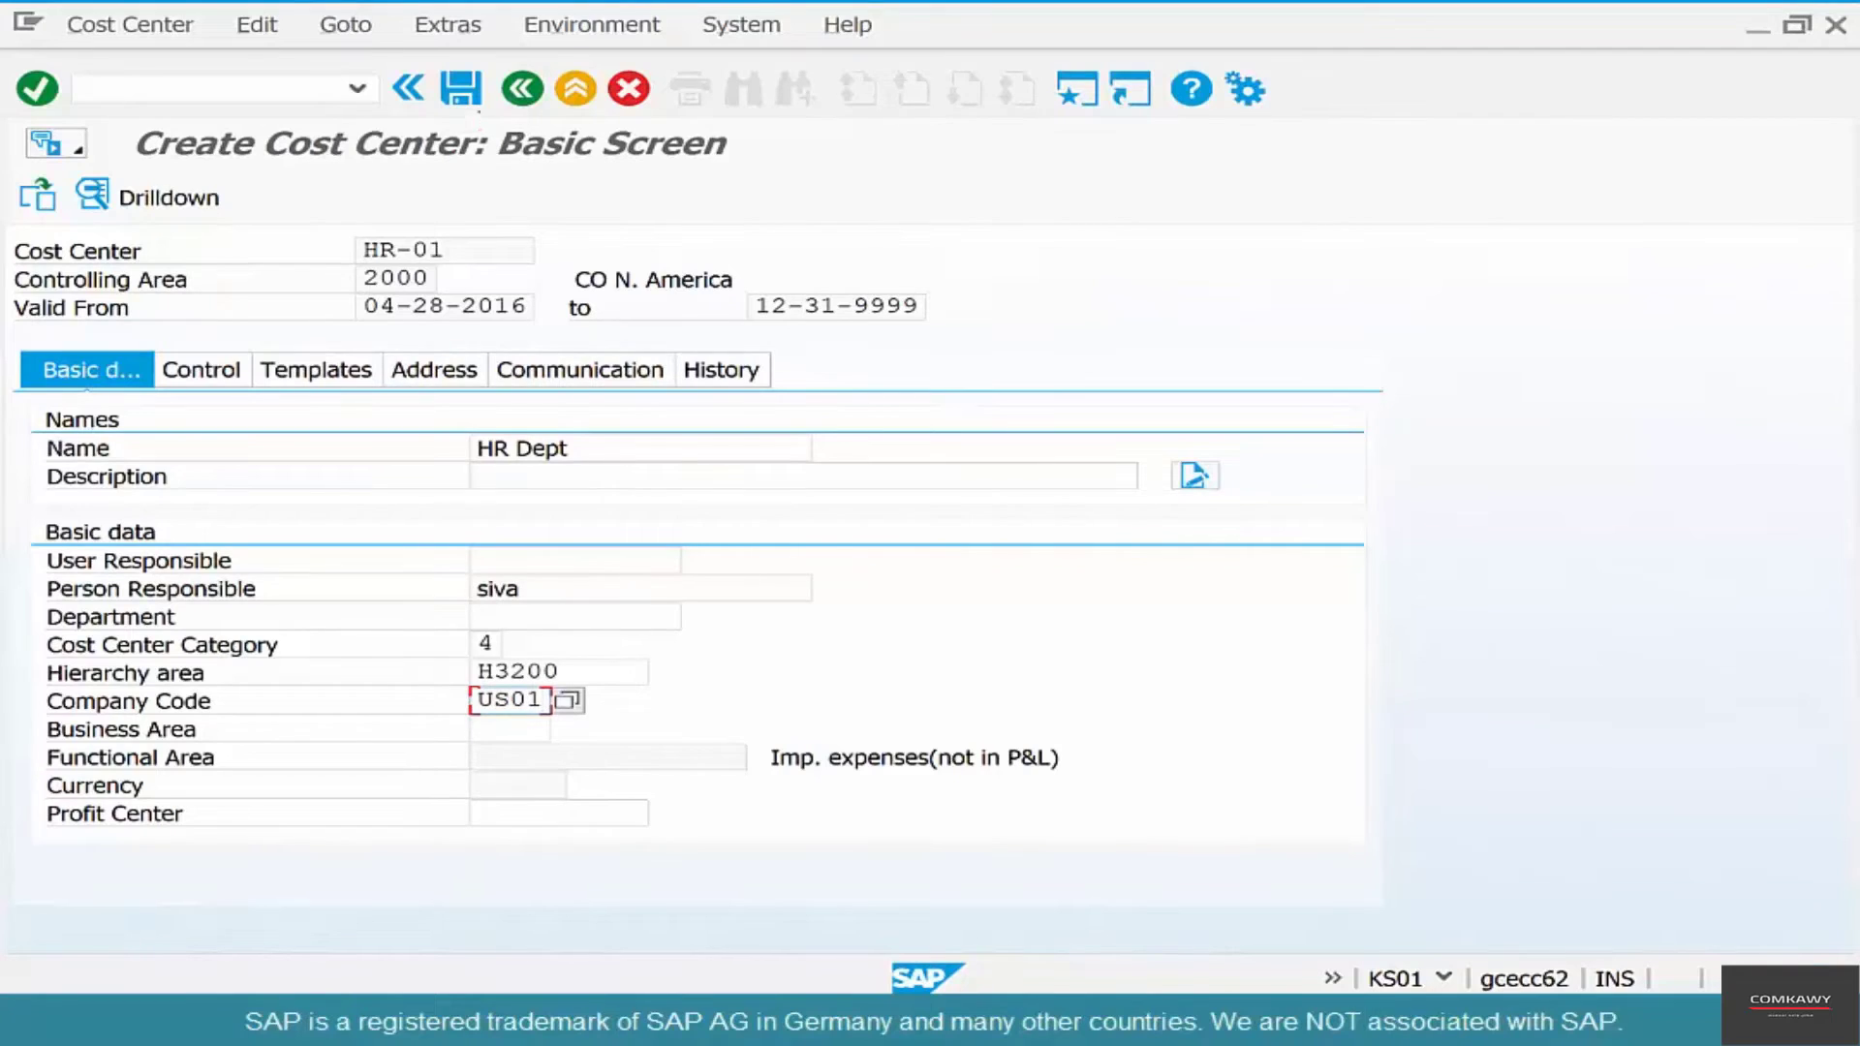
key(Return)
click(527, 700)
Step: Open the Controlling customizing activity Assign company code to controlling area in SPRO, under Enterprise Structure, Assignment
click(194, 84)
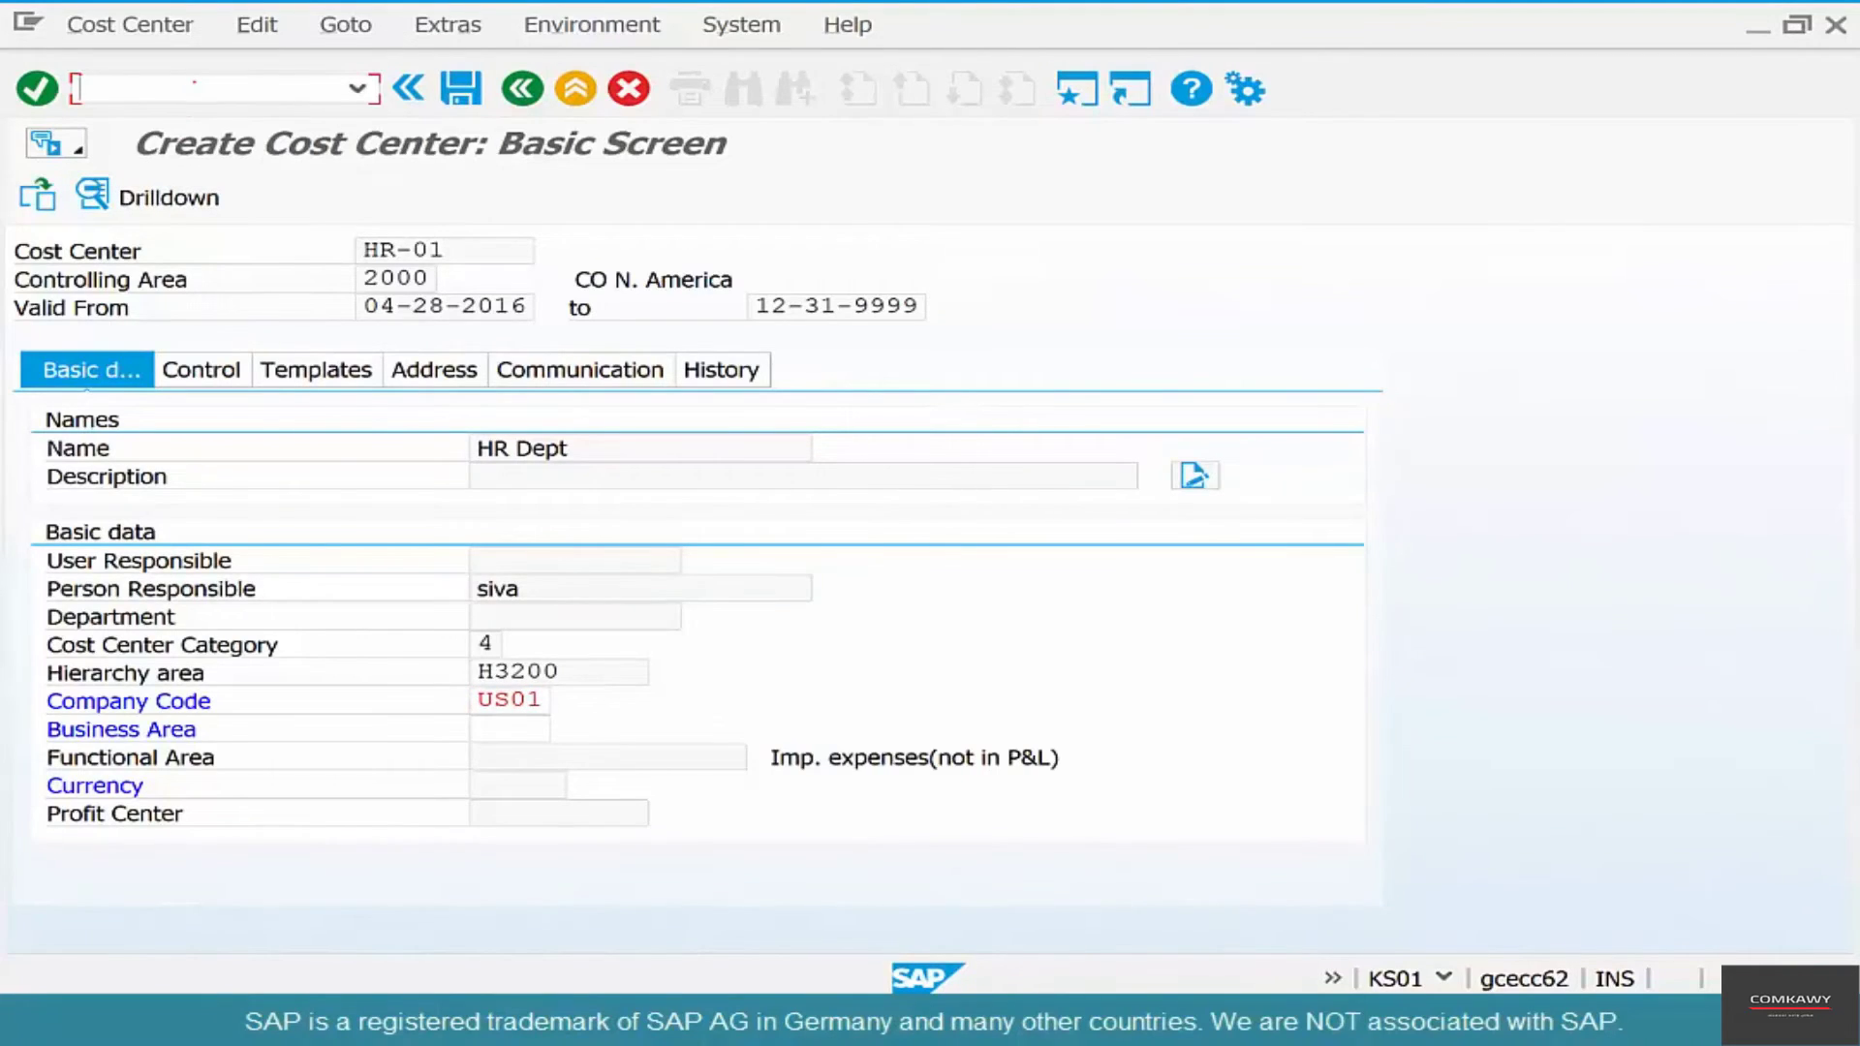
text(/nspro)
key(Return)
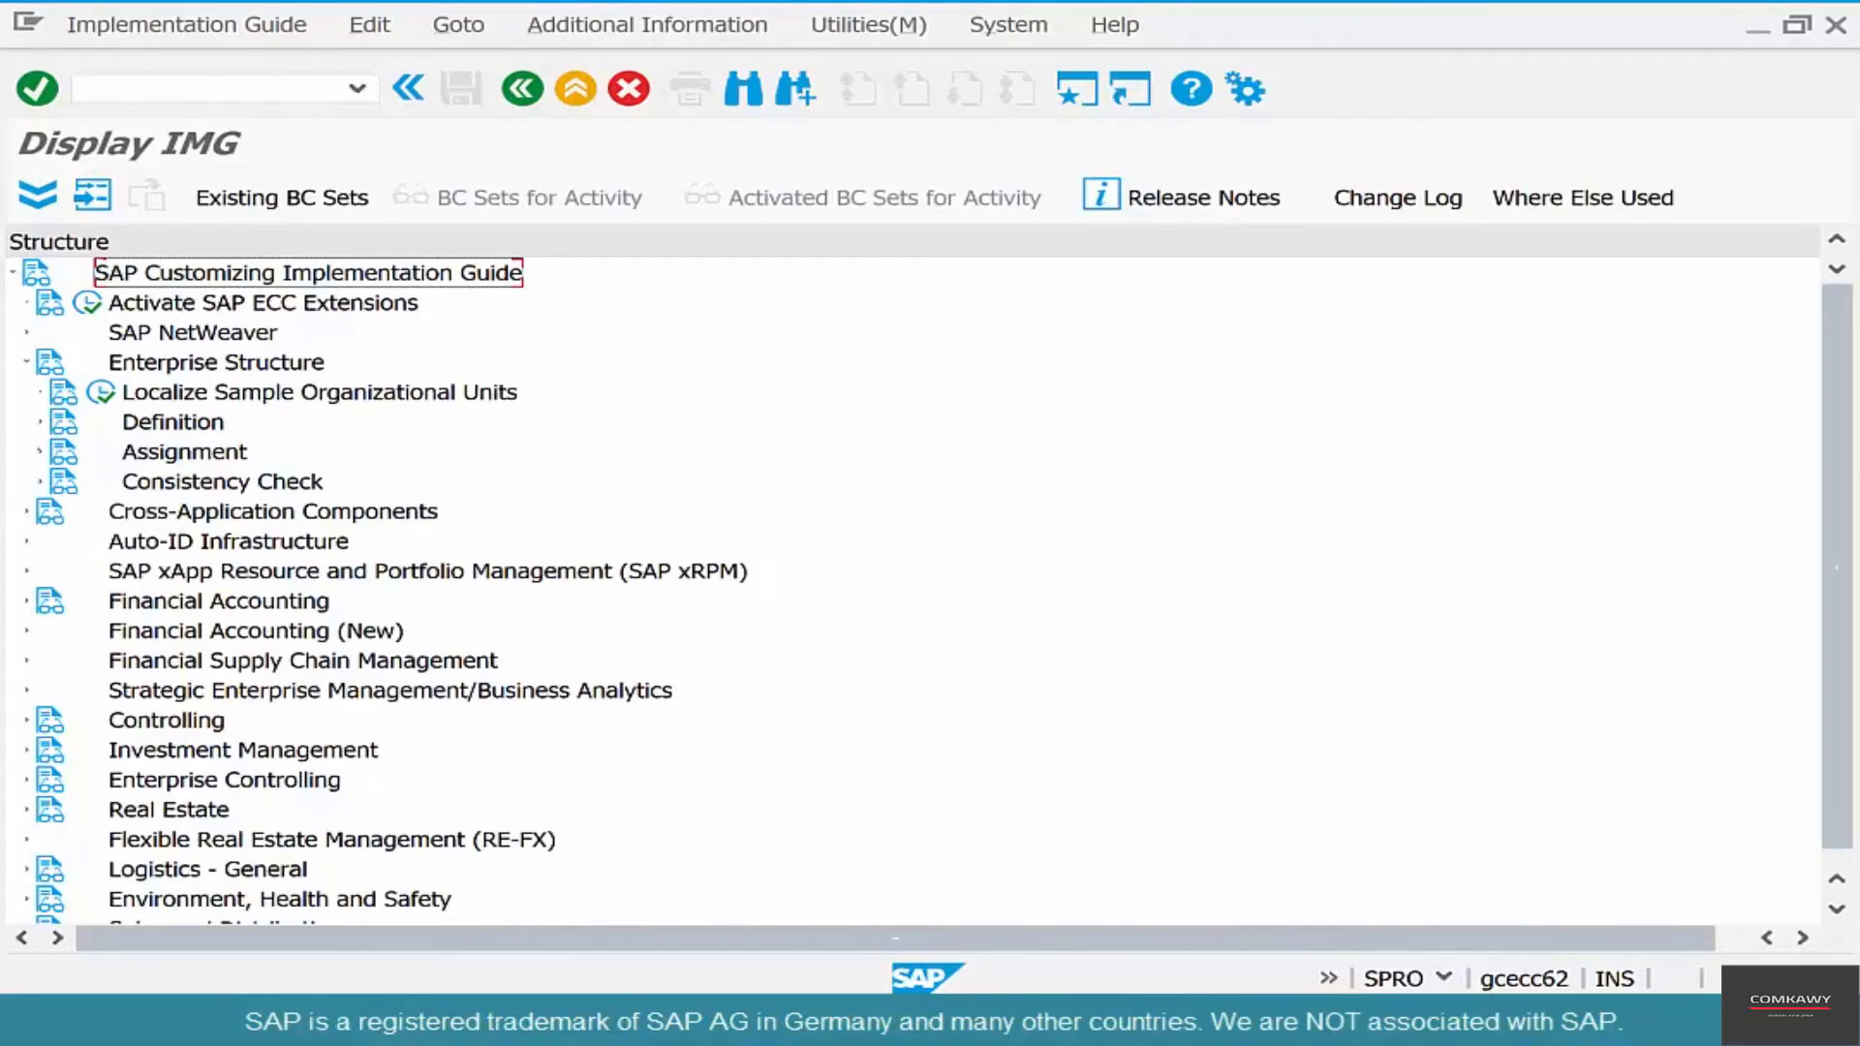
click(39, 452)
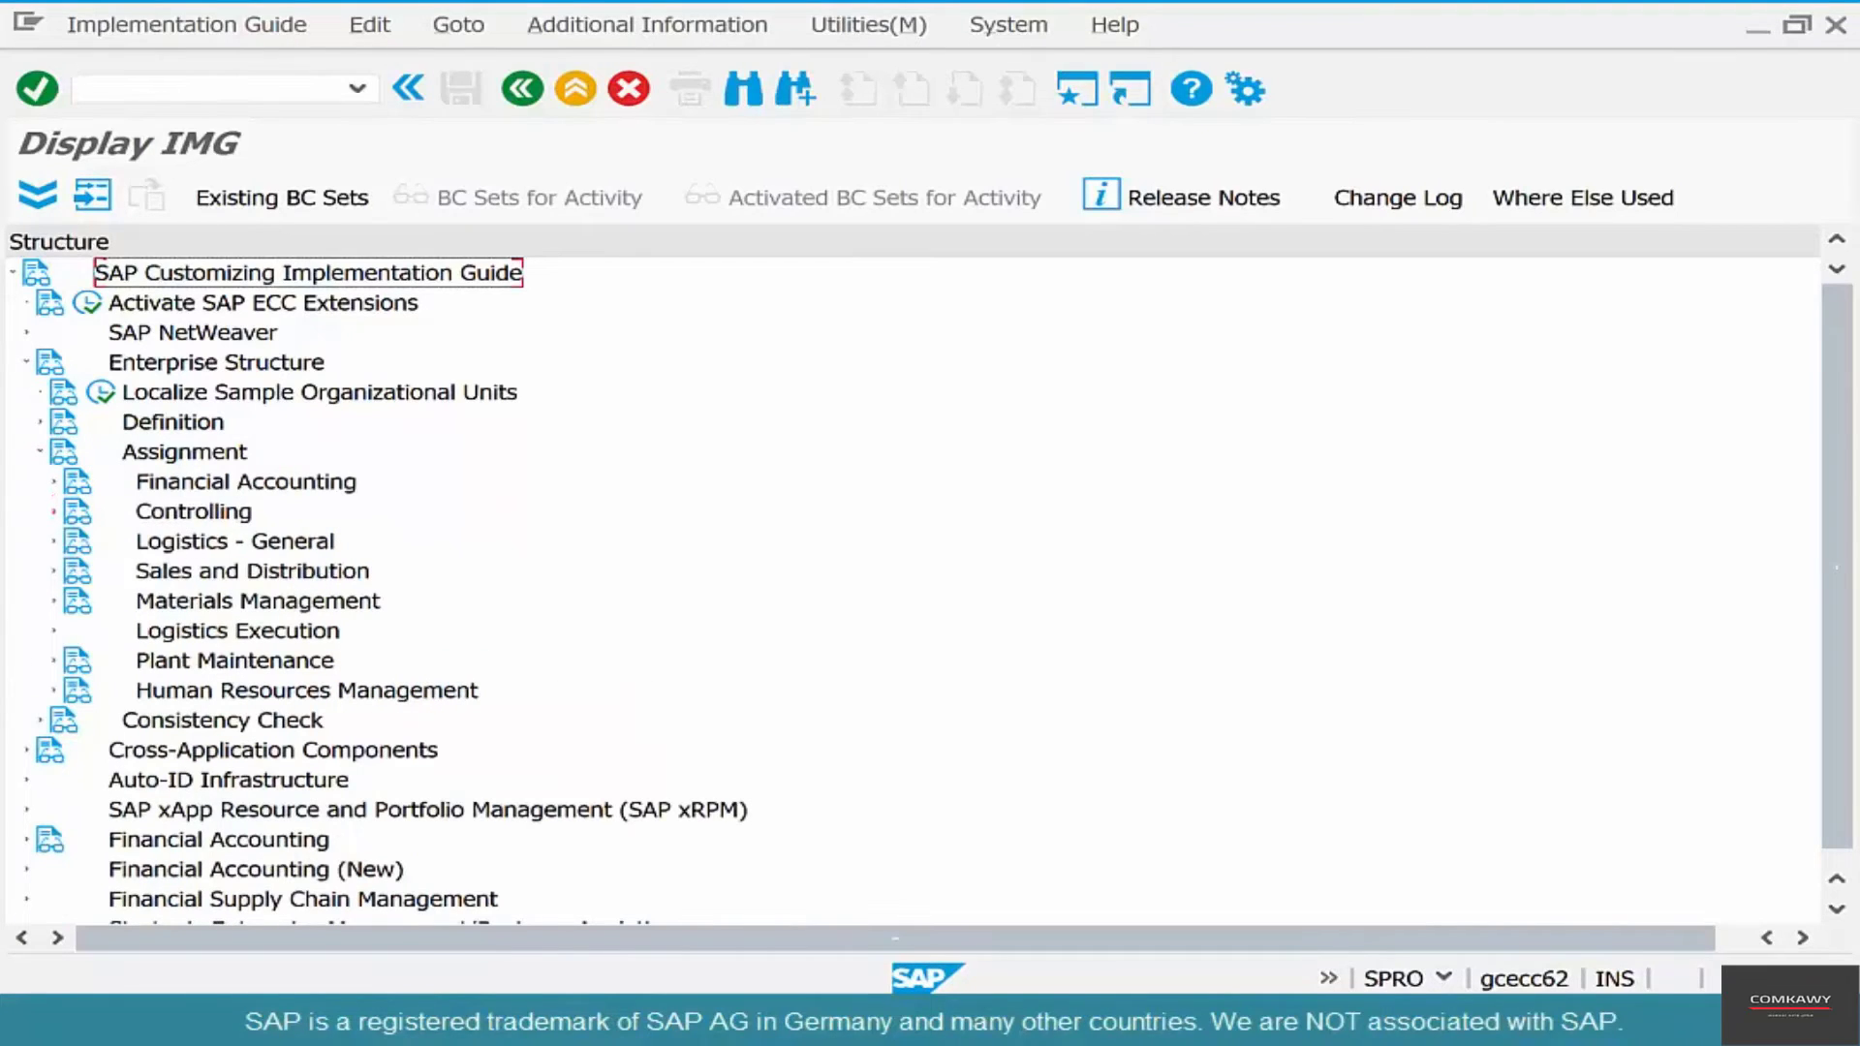
click(53, 511)
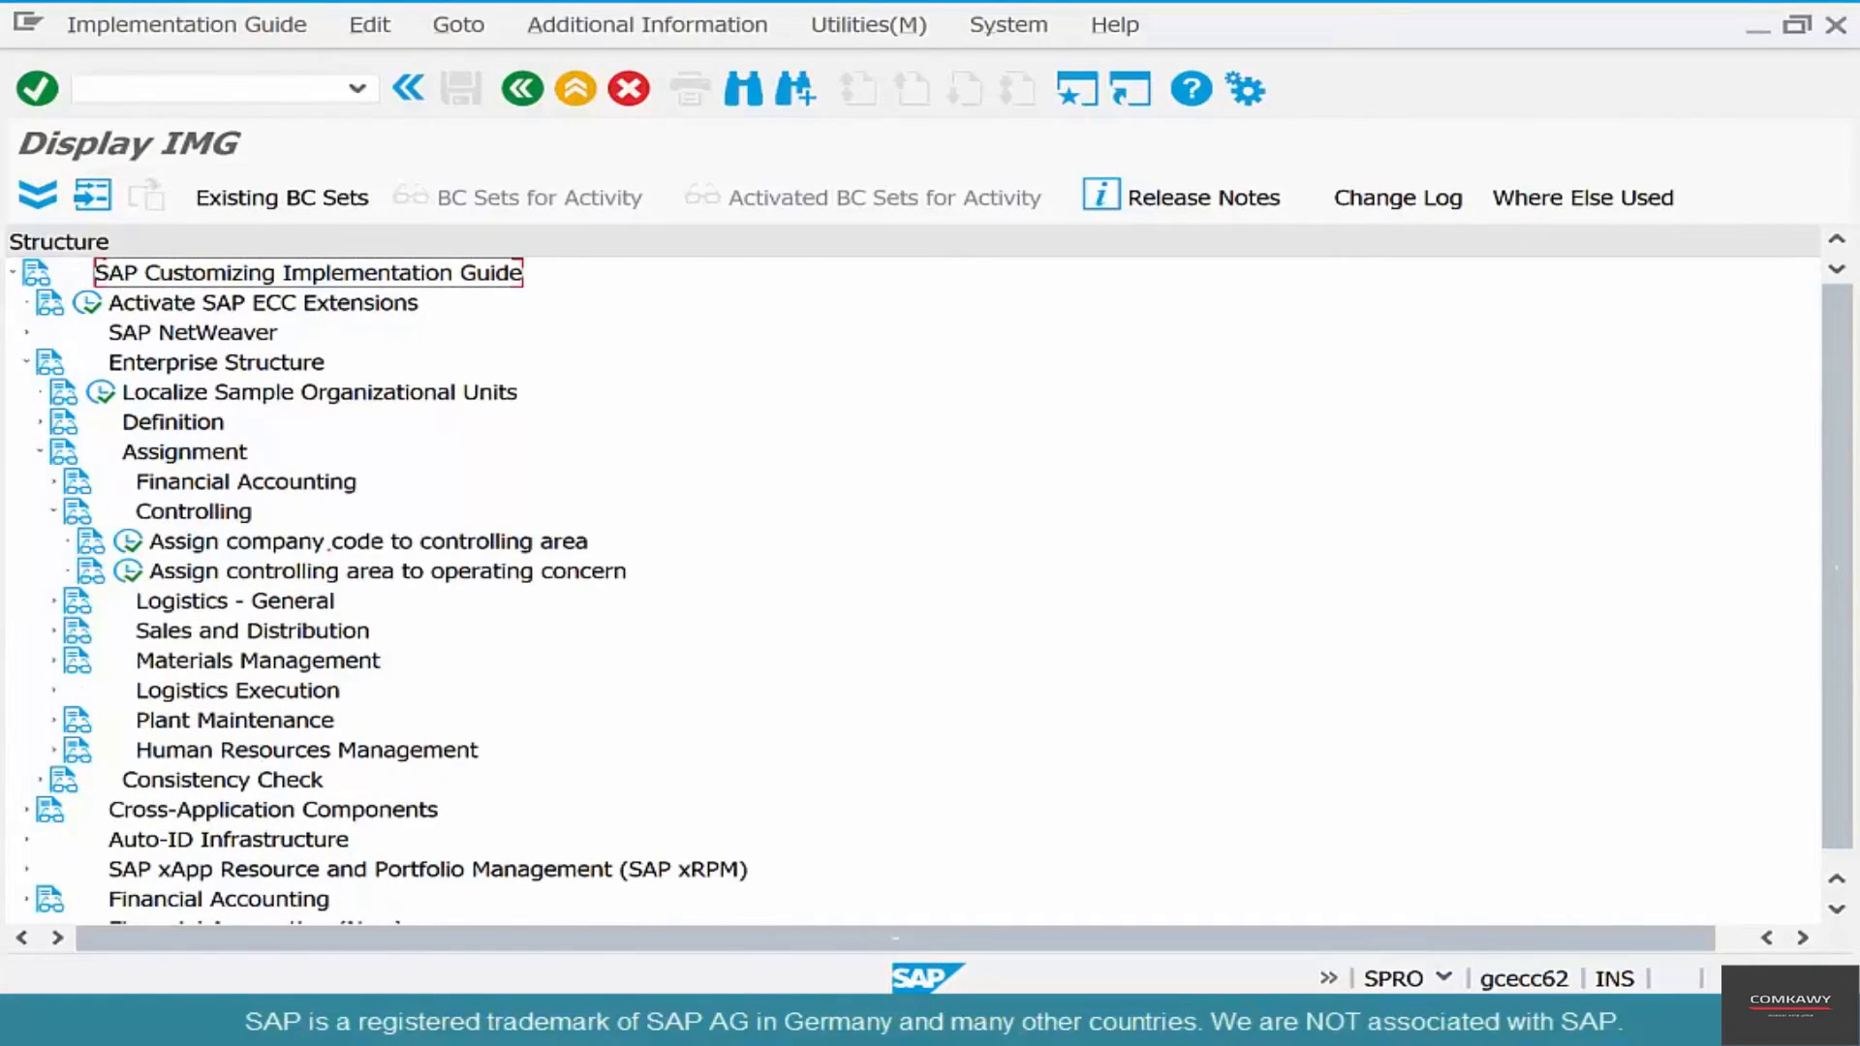
click(128, 540)
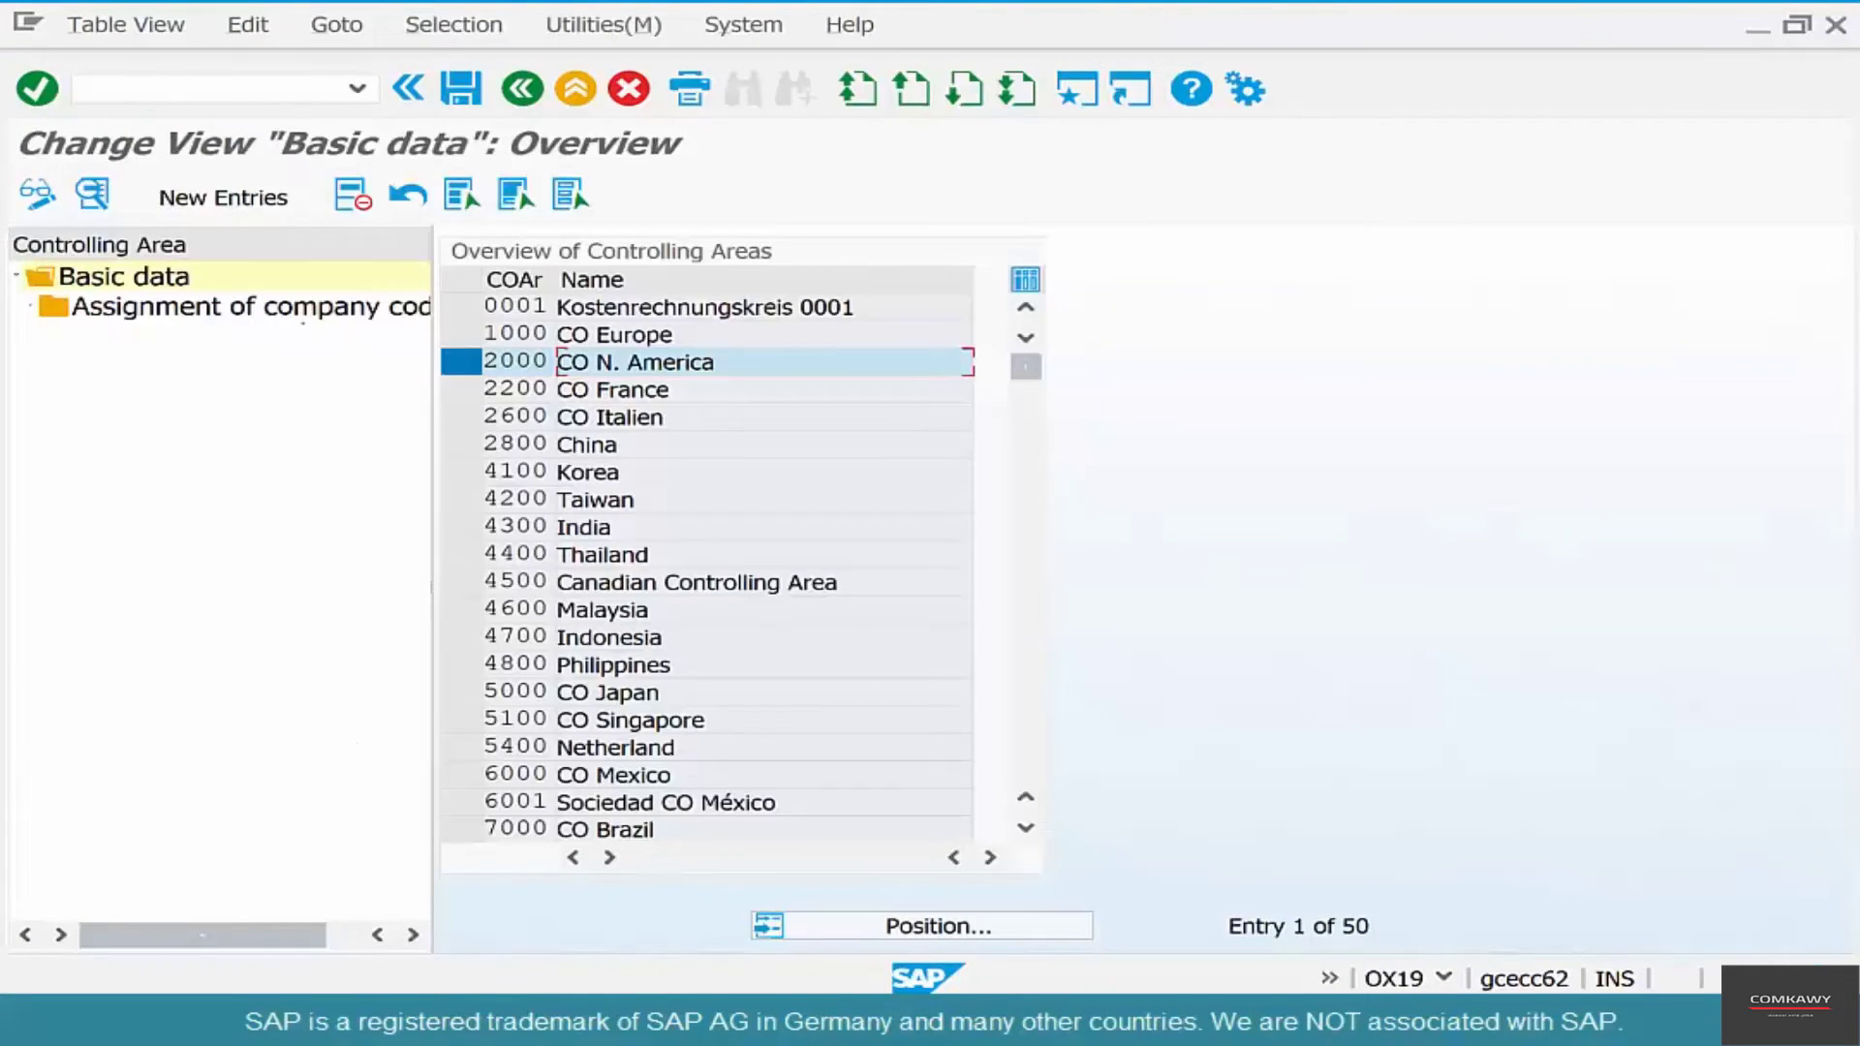
Step: Assign company code US01 to controlling area 2000 and save it under customizing request ECCK900018
double_click(249, 306)
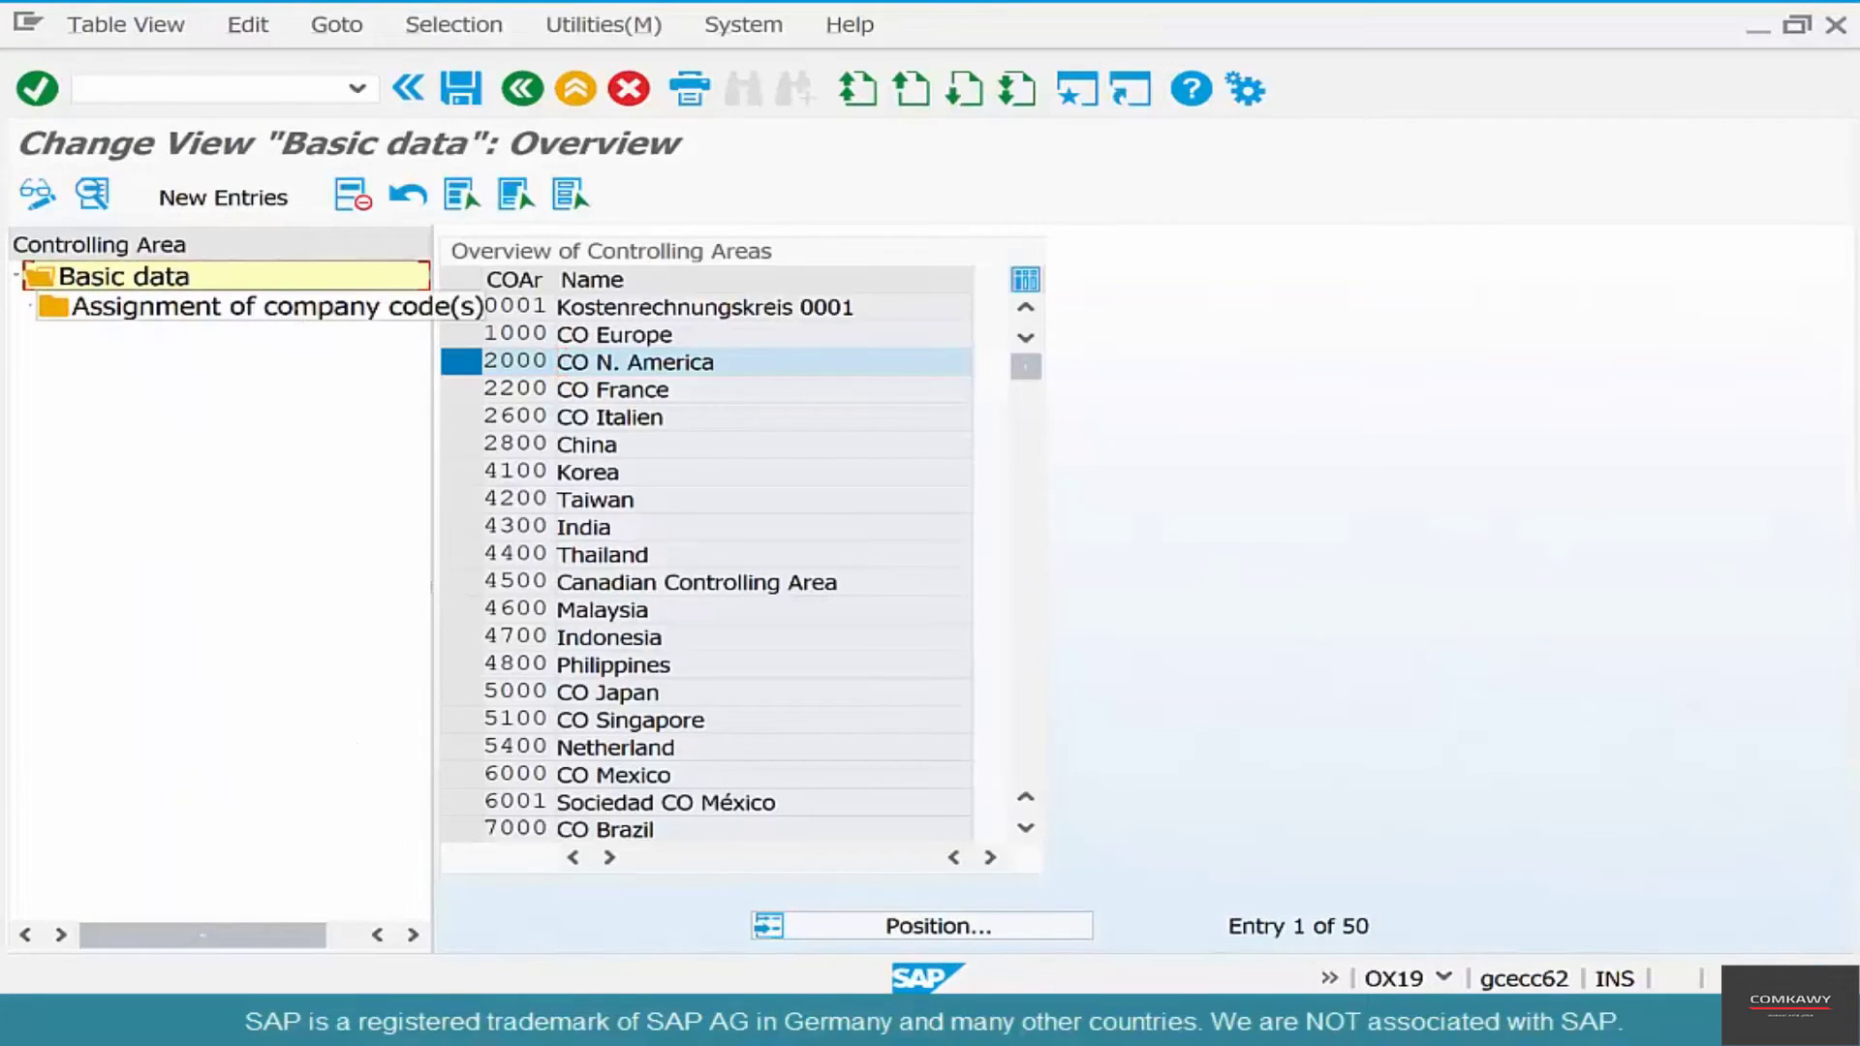
click(170, 198)
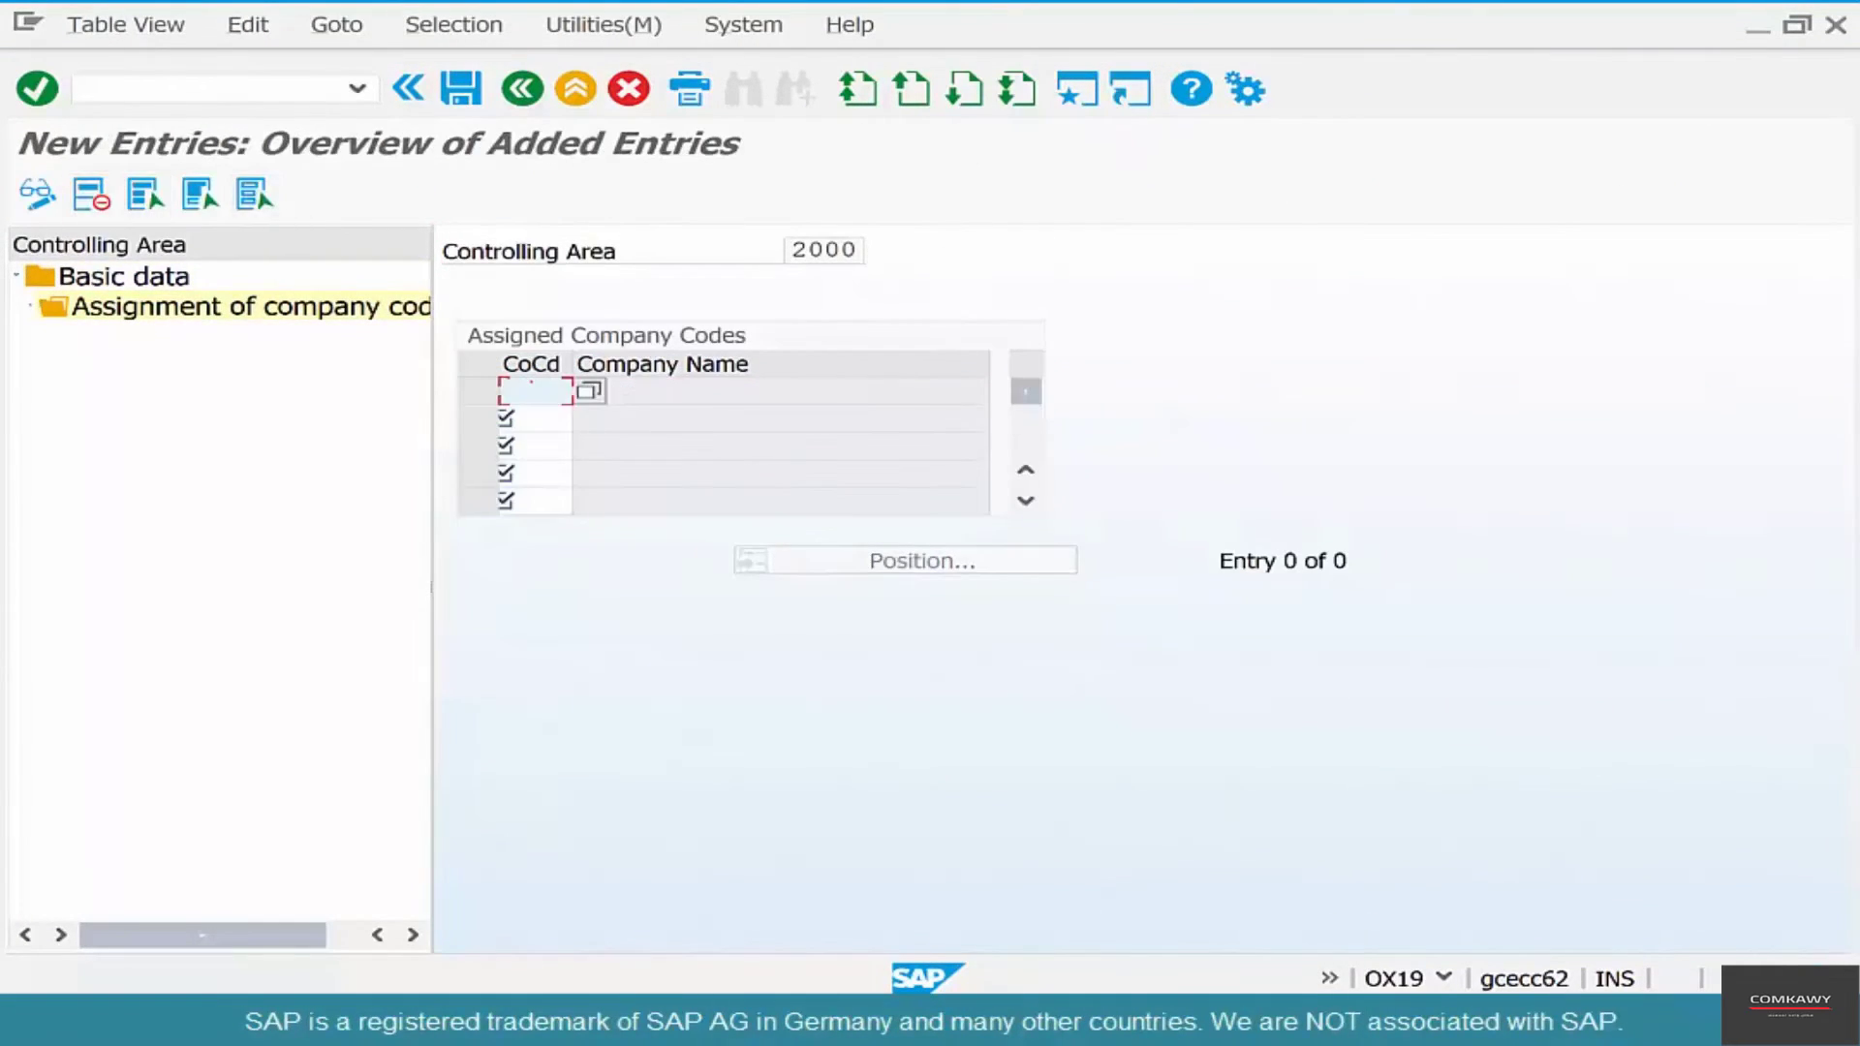
text(us01)
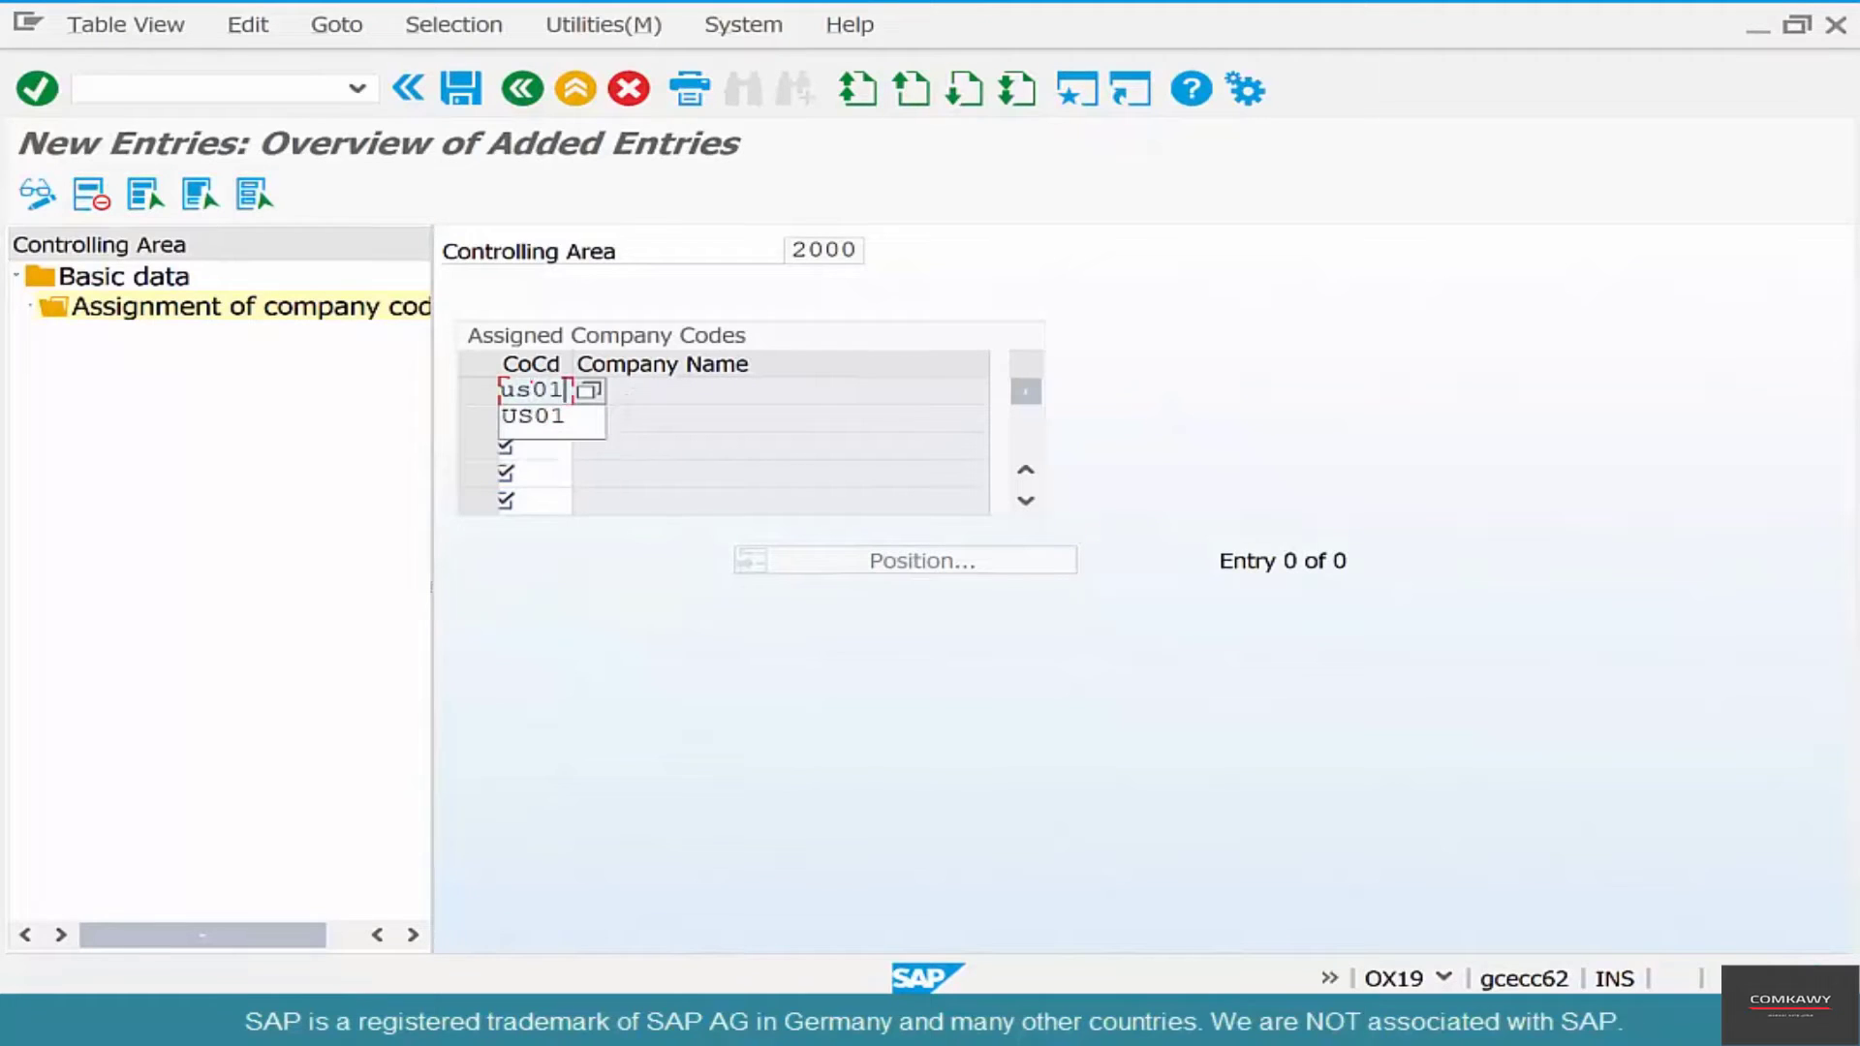
key(Return)
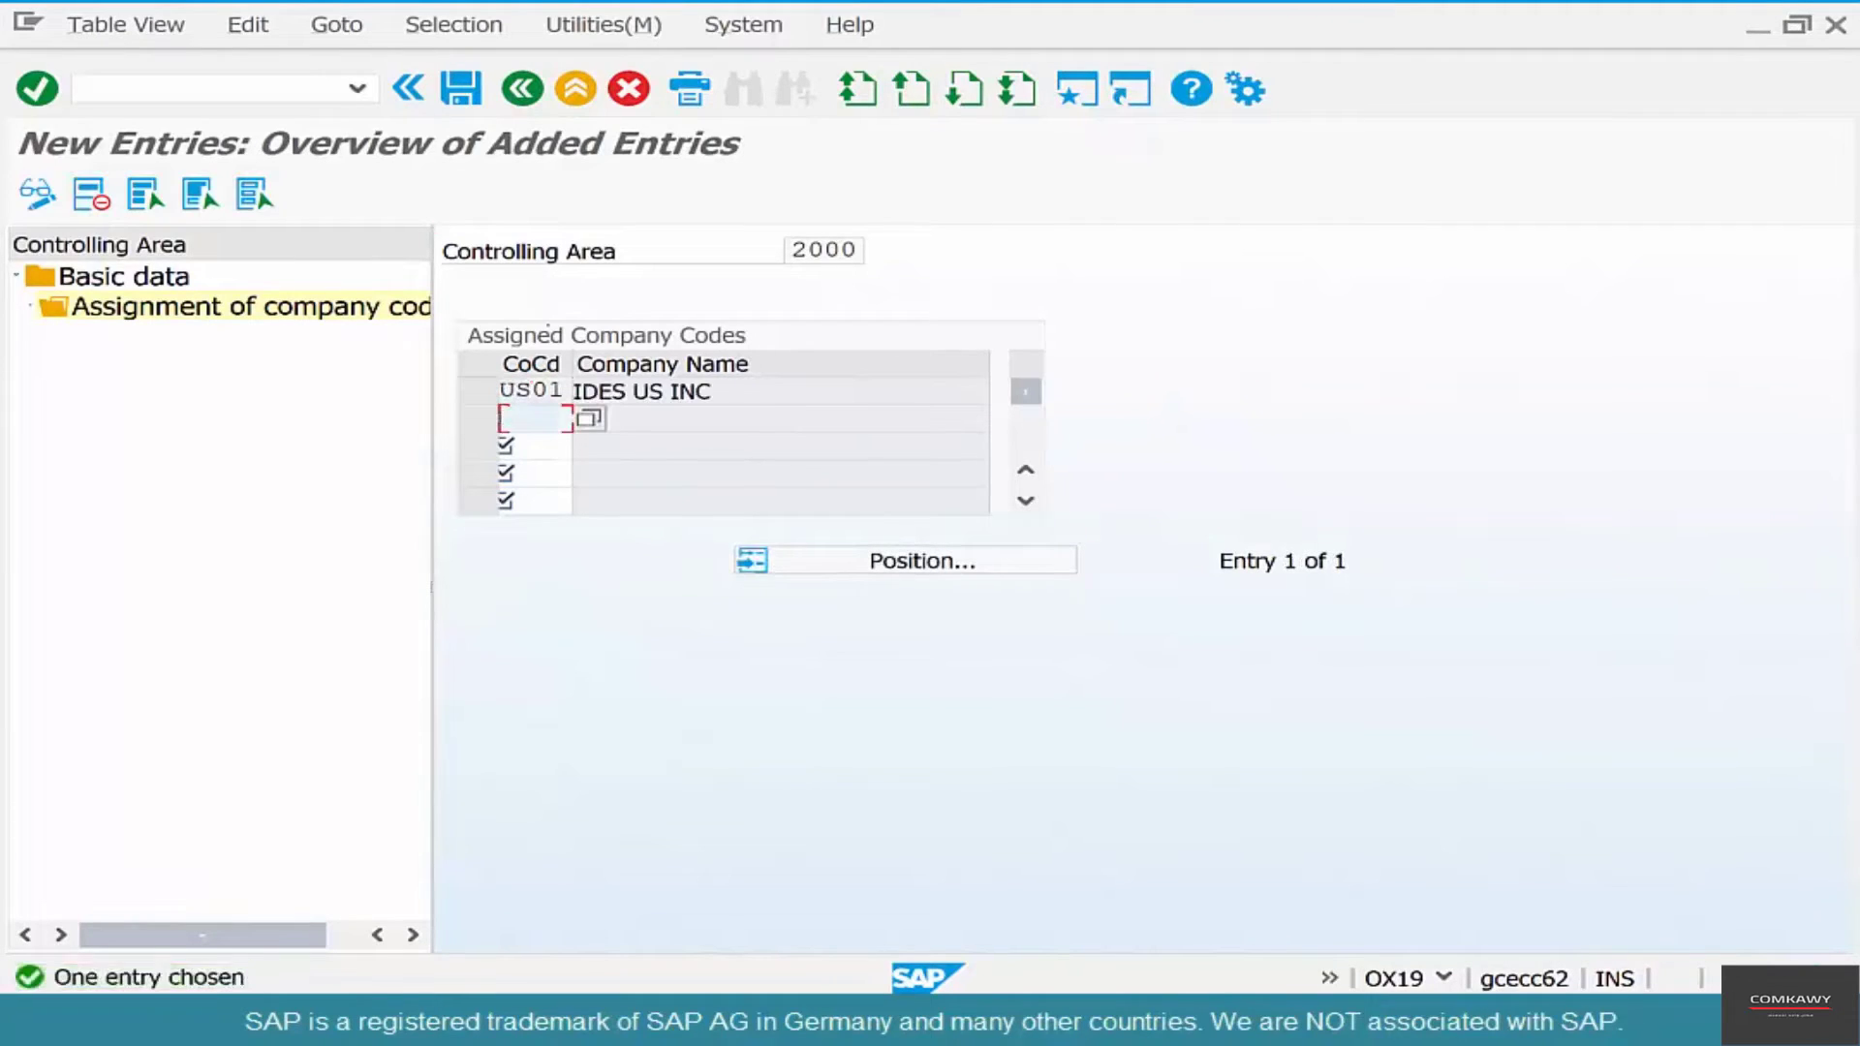
key(ctrl+s)
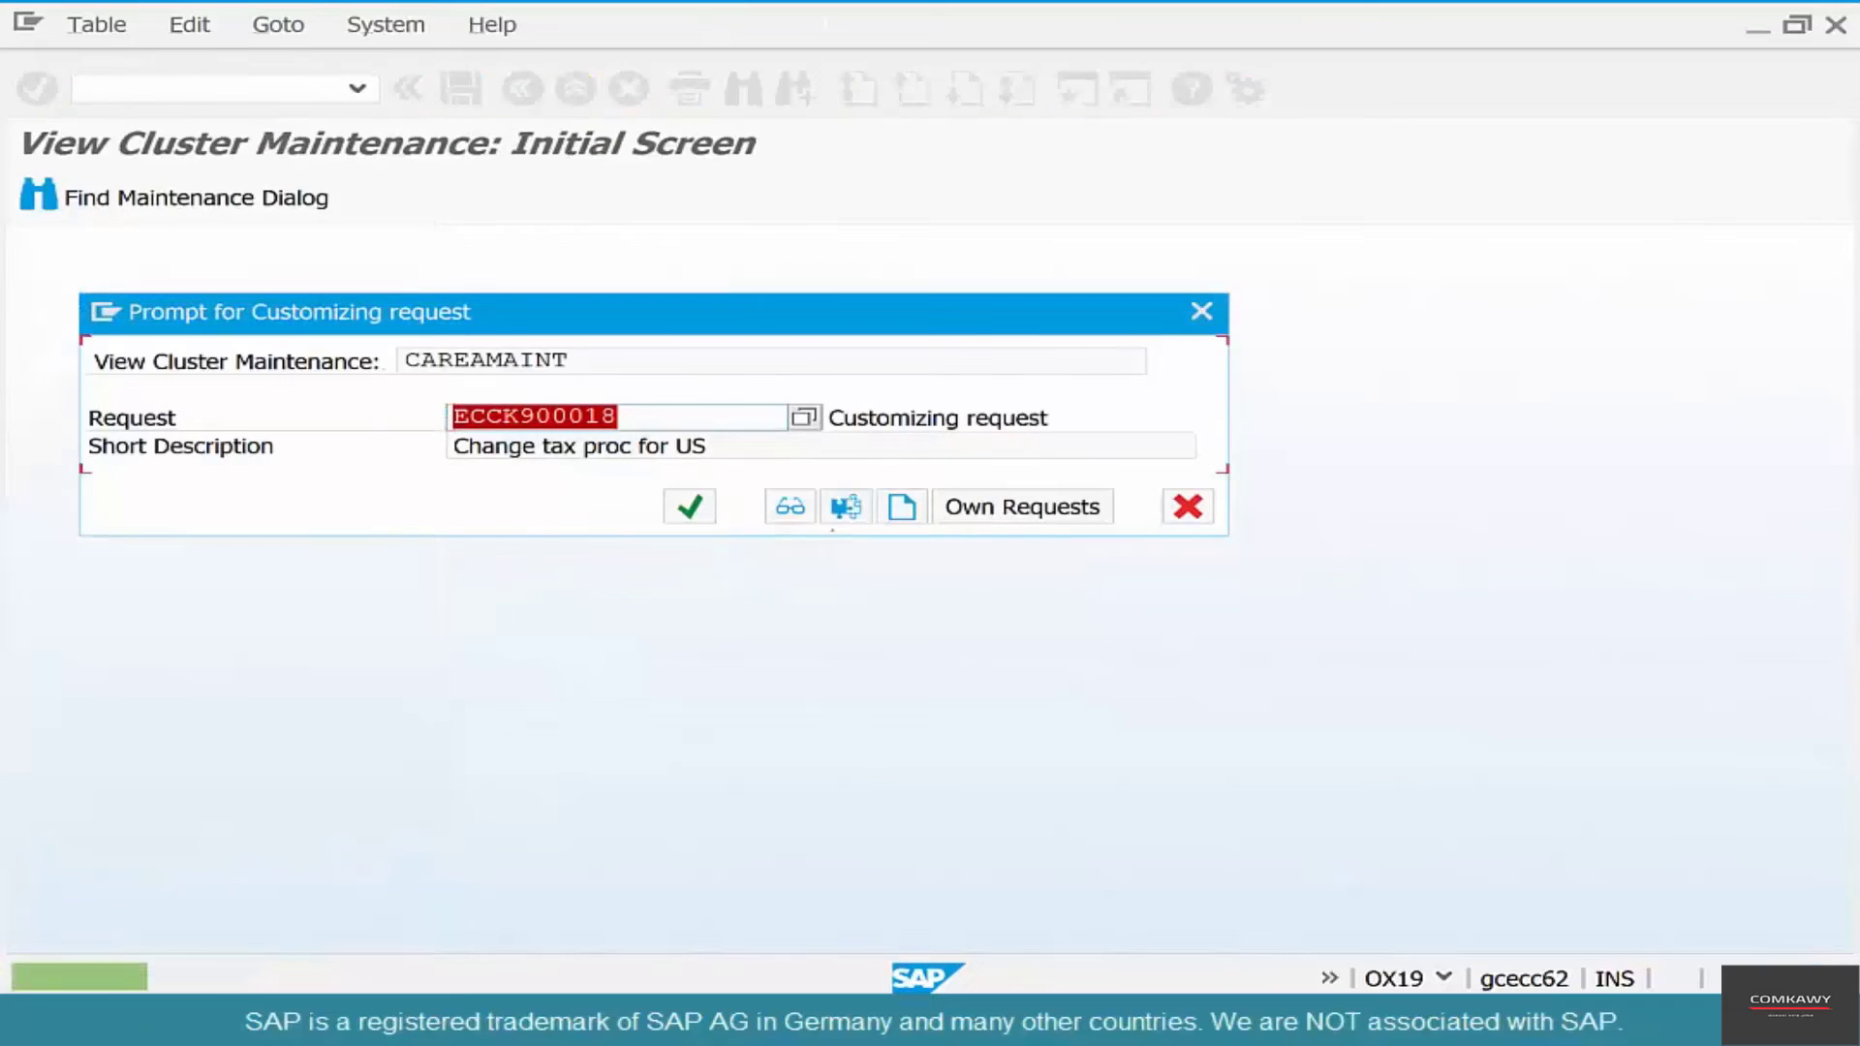
key(Return)
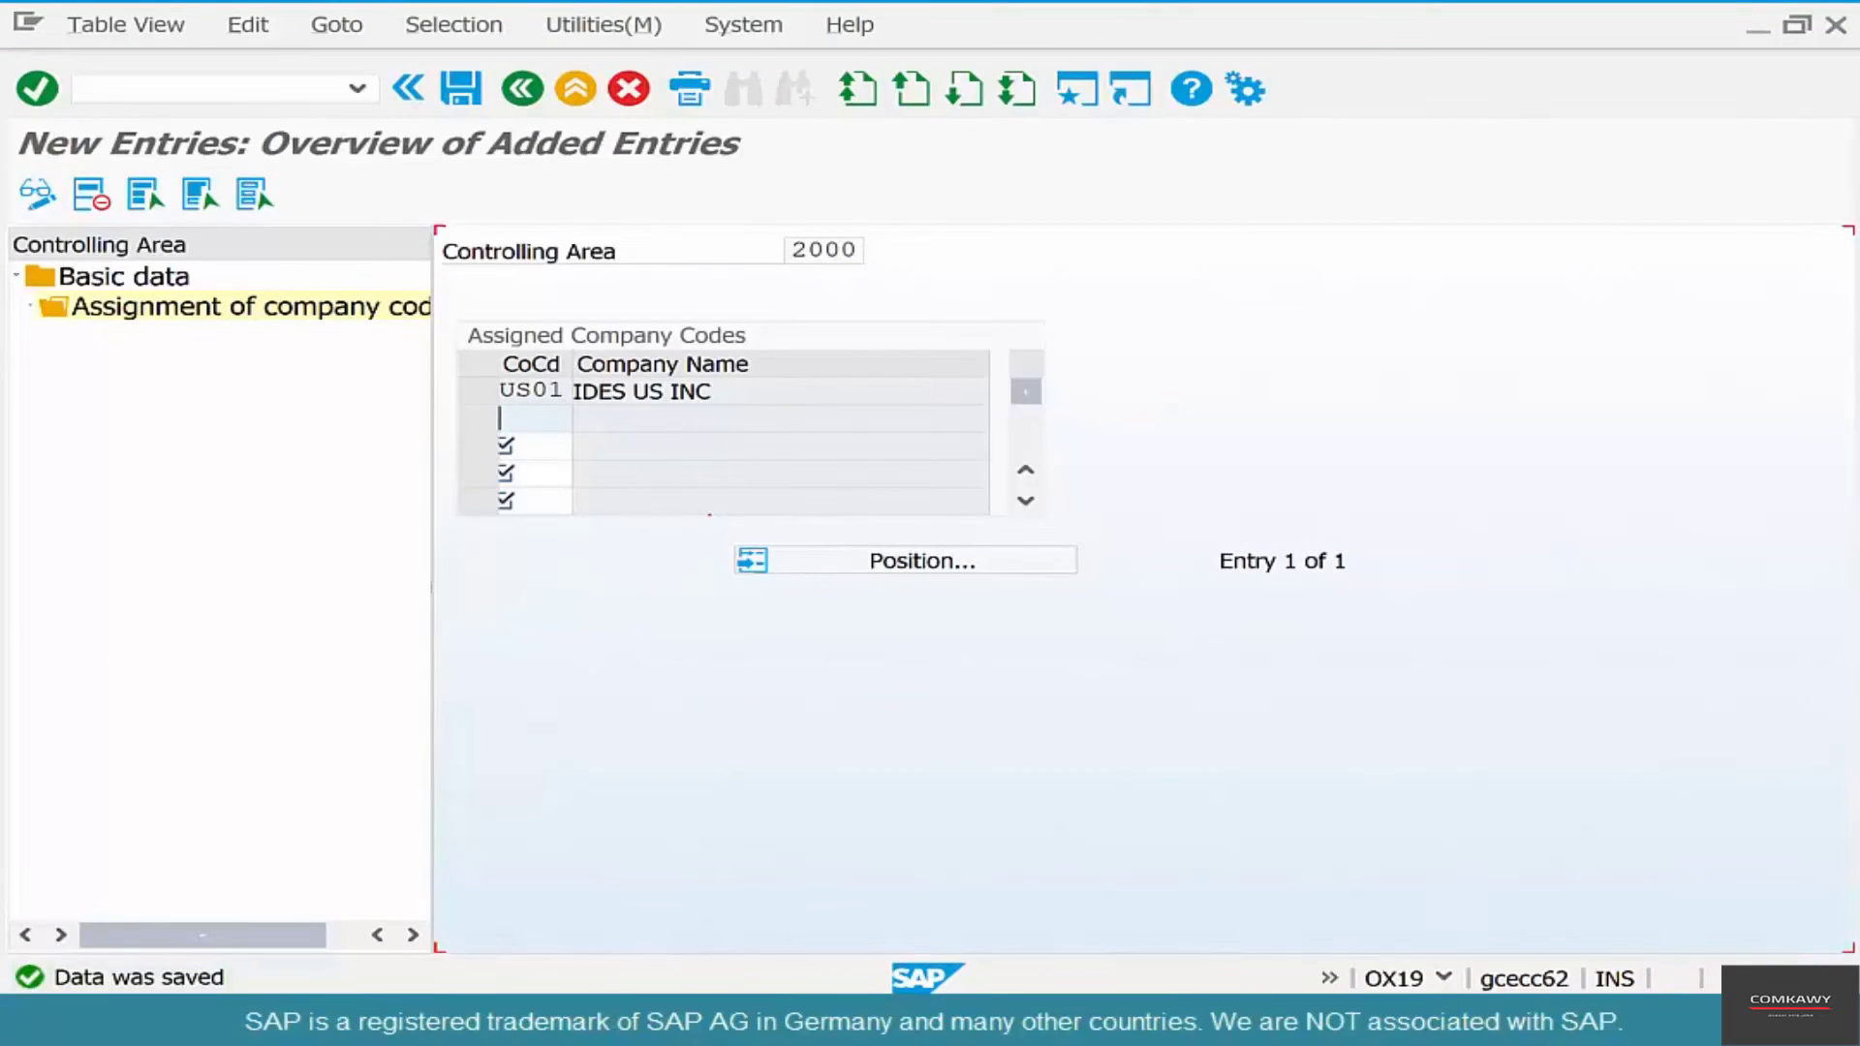
Step: Recheck company code US01 in the open cost center session and discard the unsaved cost center entries
key(alt+Tab)
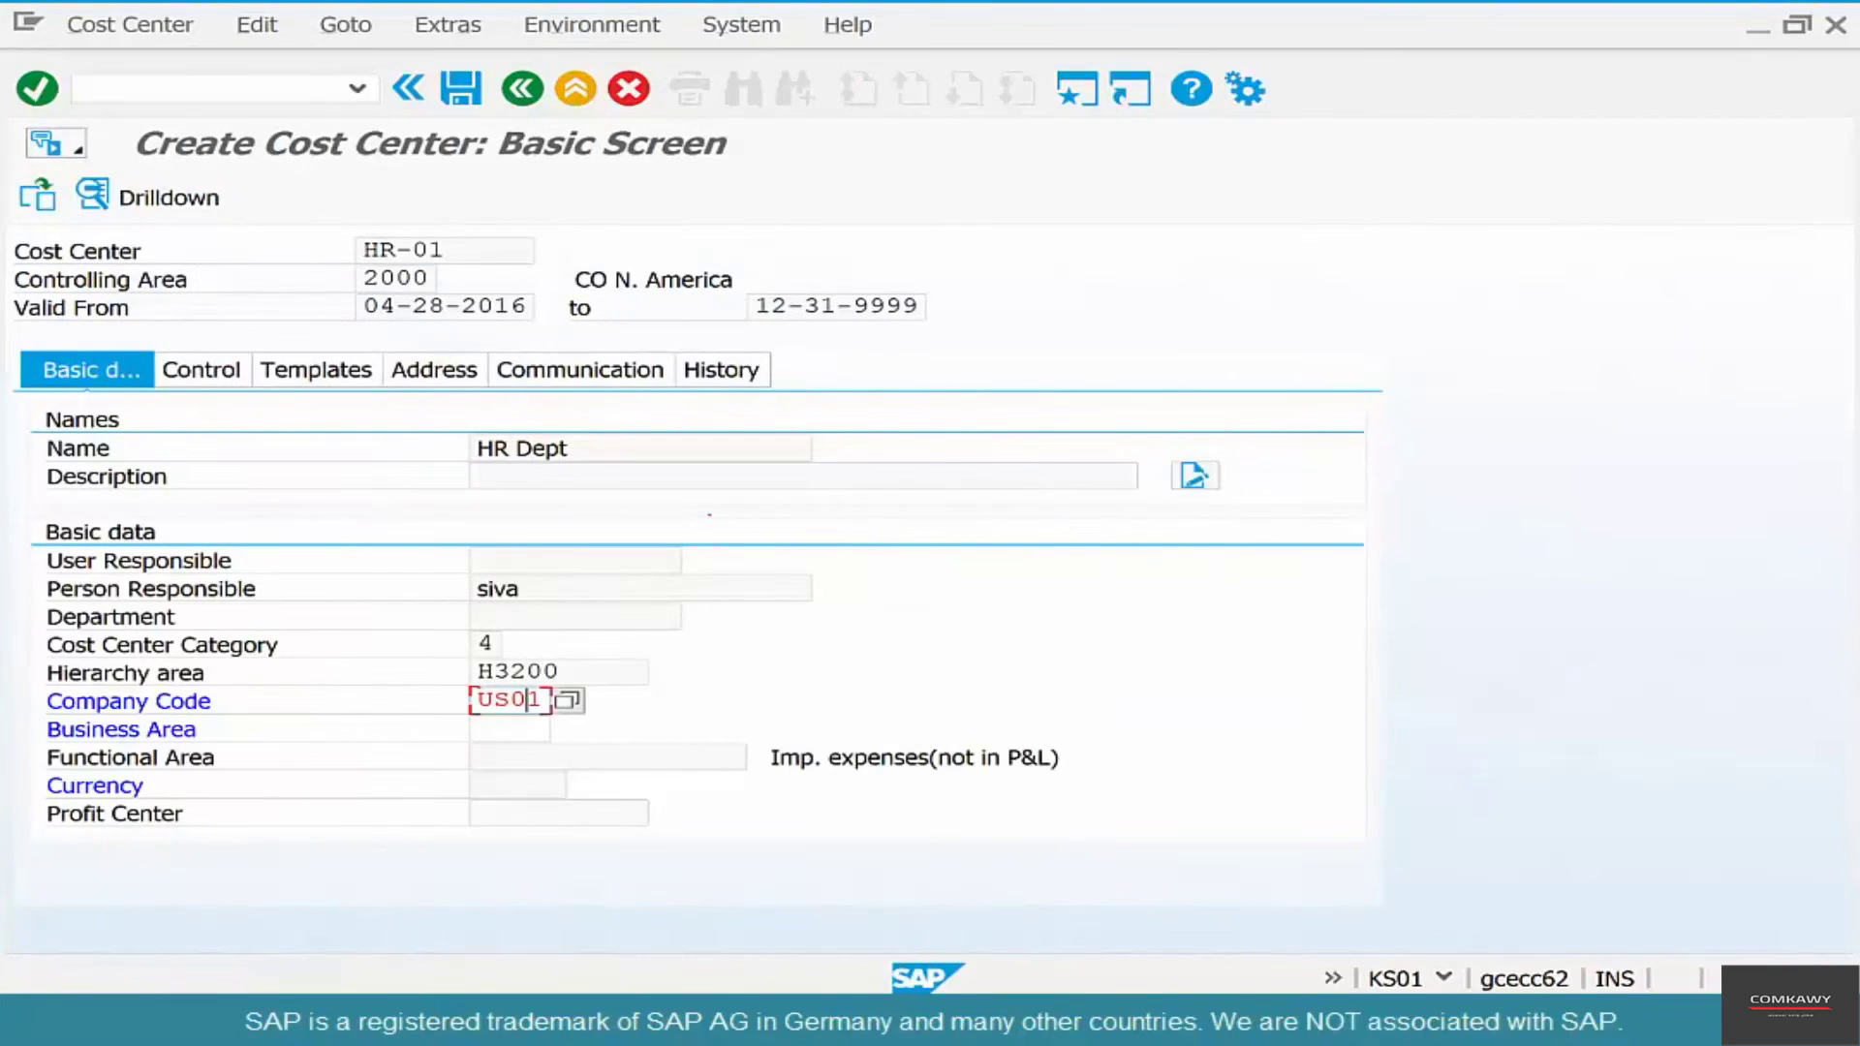
key(Return)
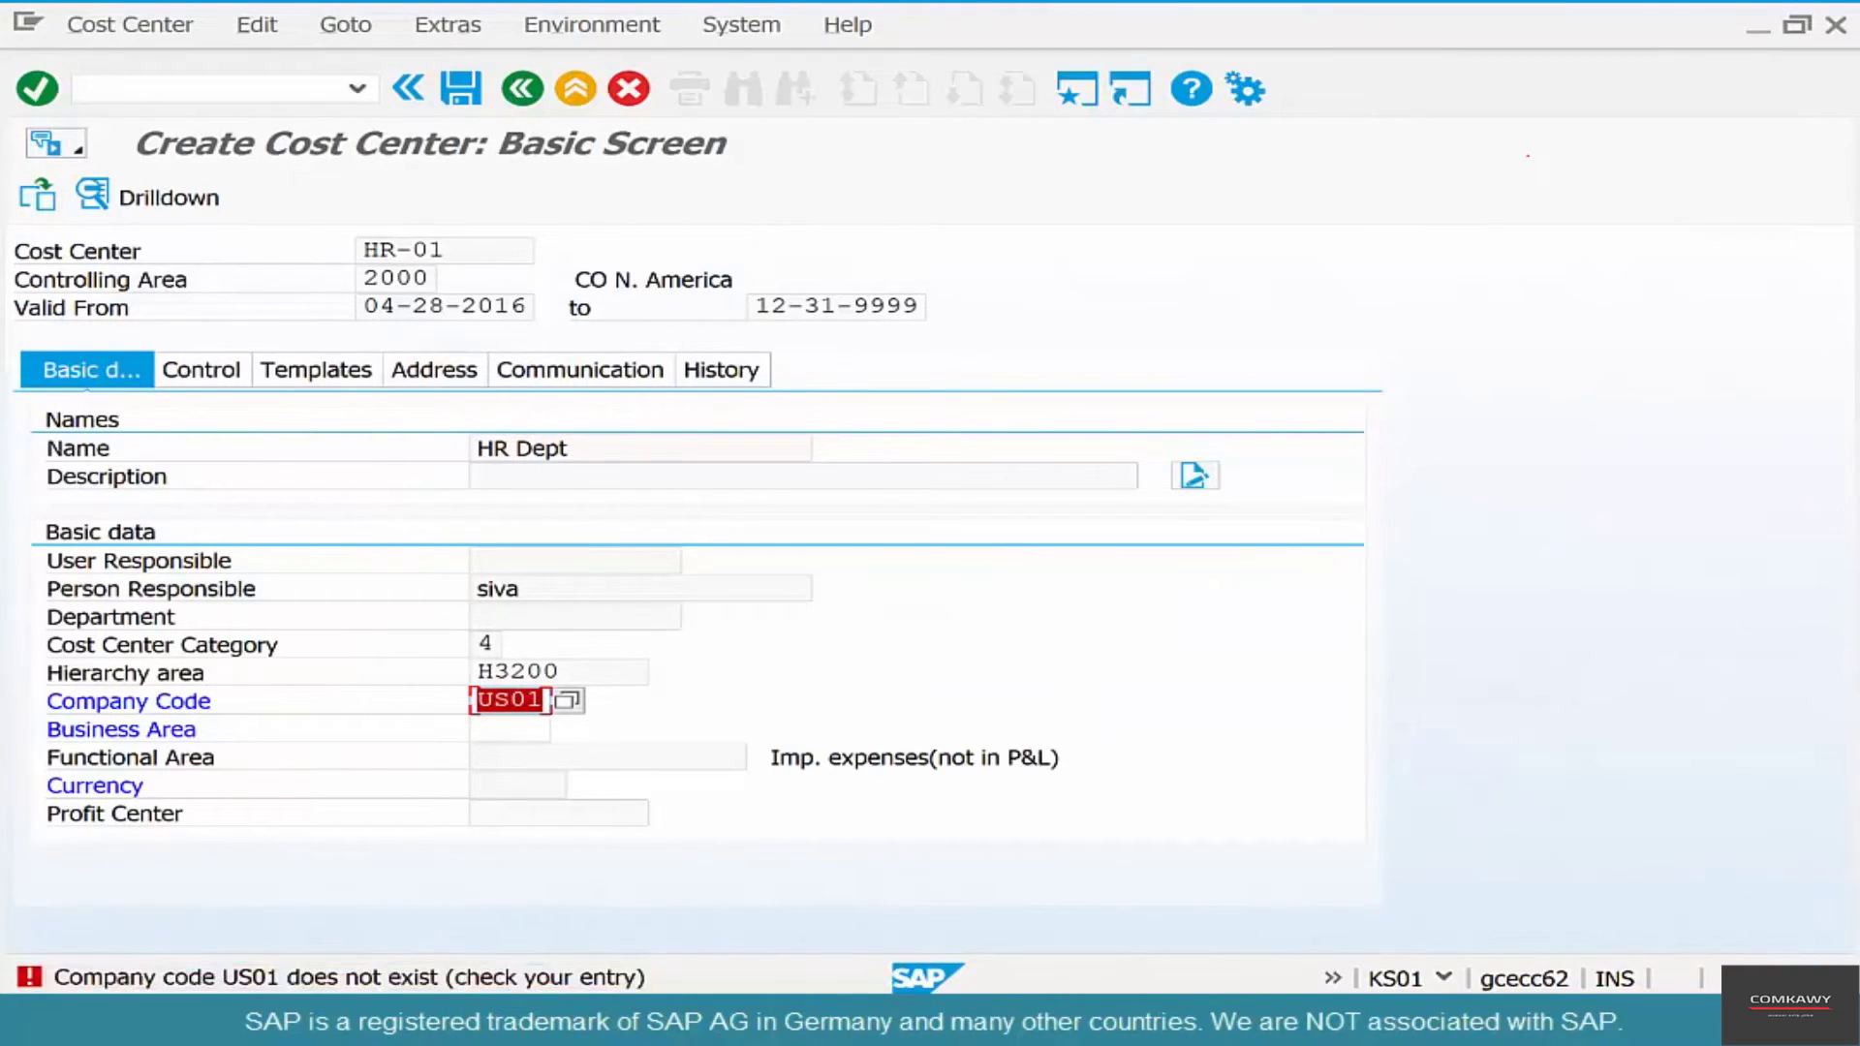
key(F12)
key(Return)
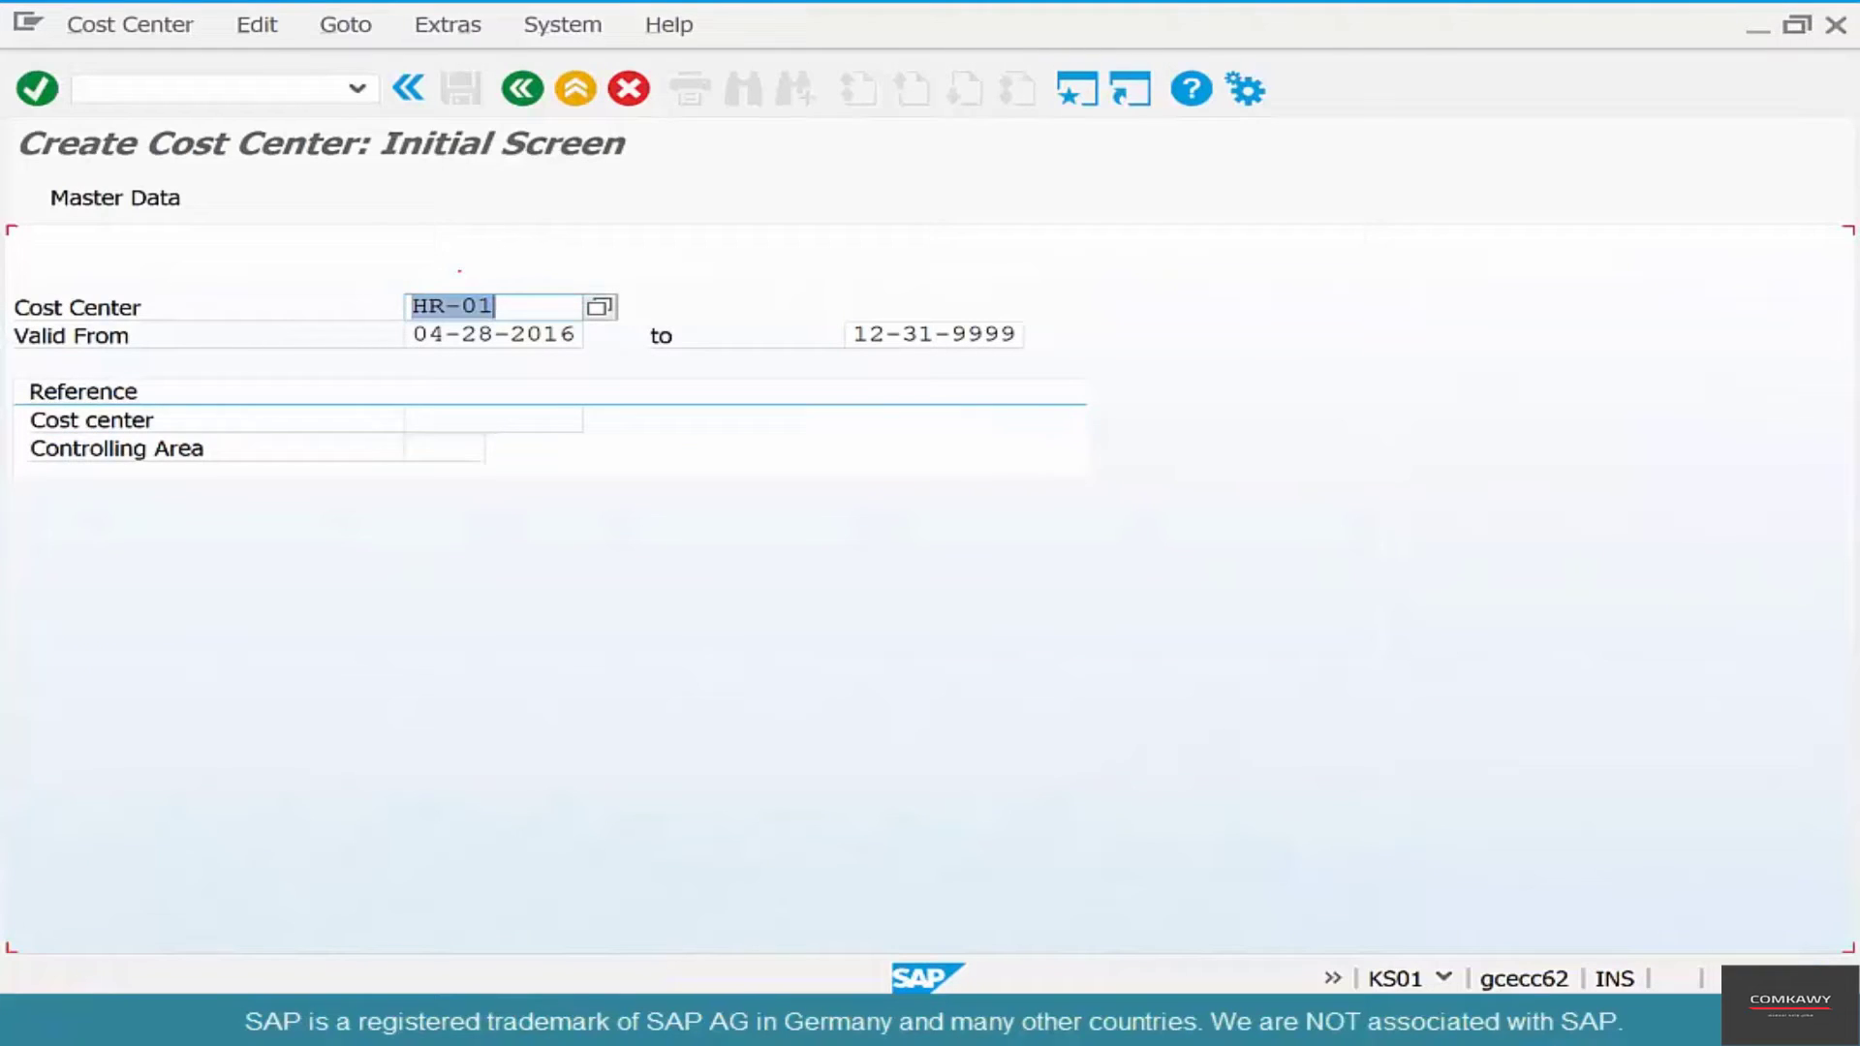
key(F3)
Step: Restart transaction KS01 and open the basic data of cost center HR-01, valid from 04-28-2016
text(k)
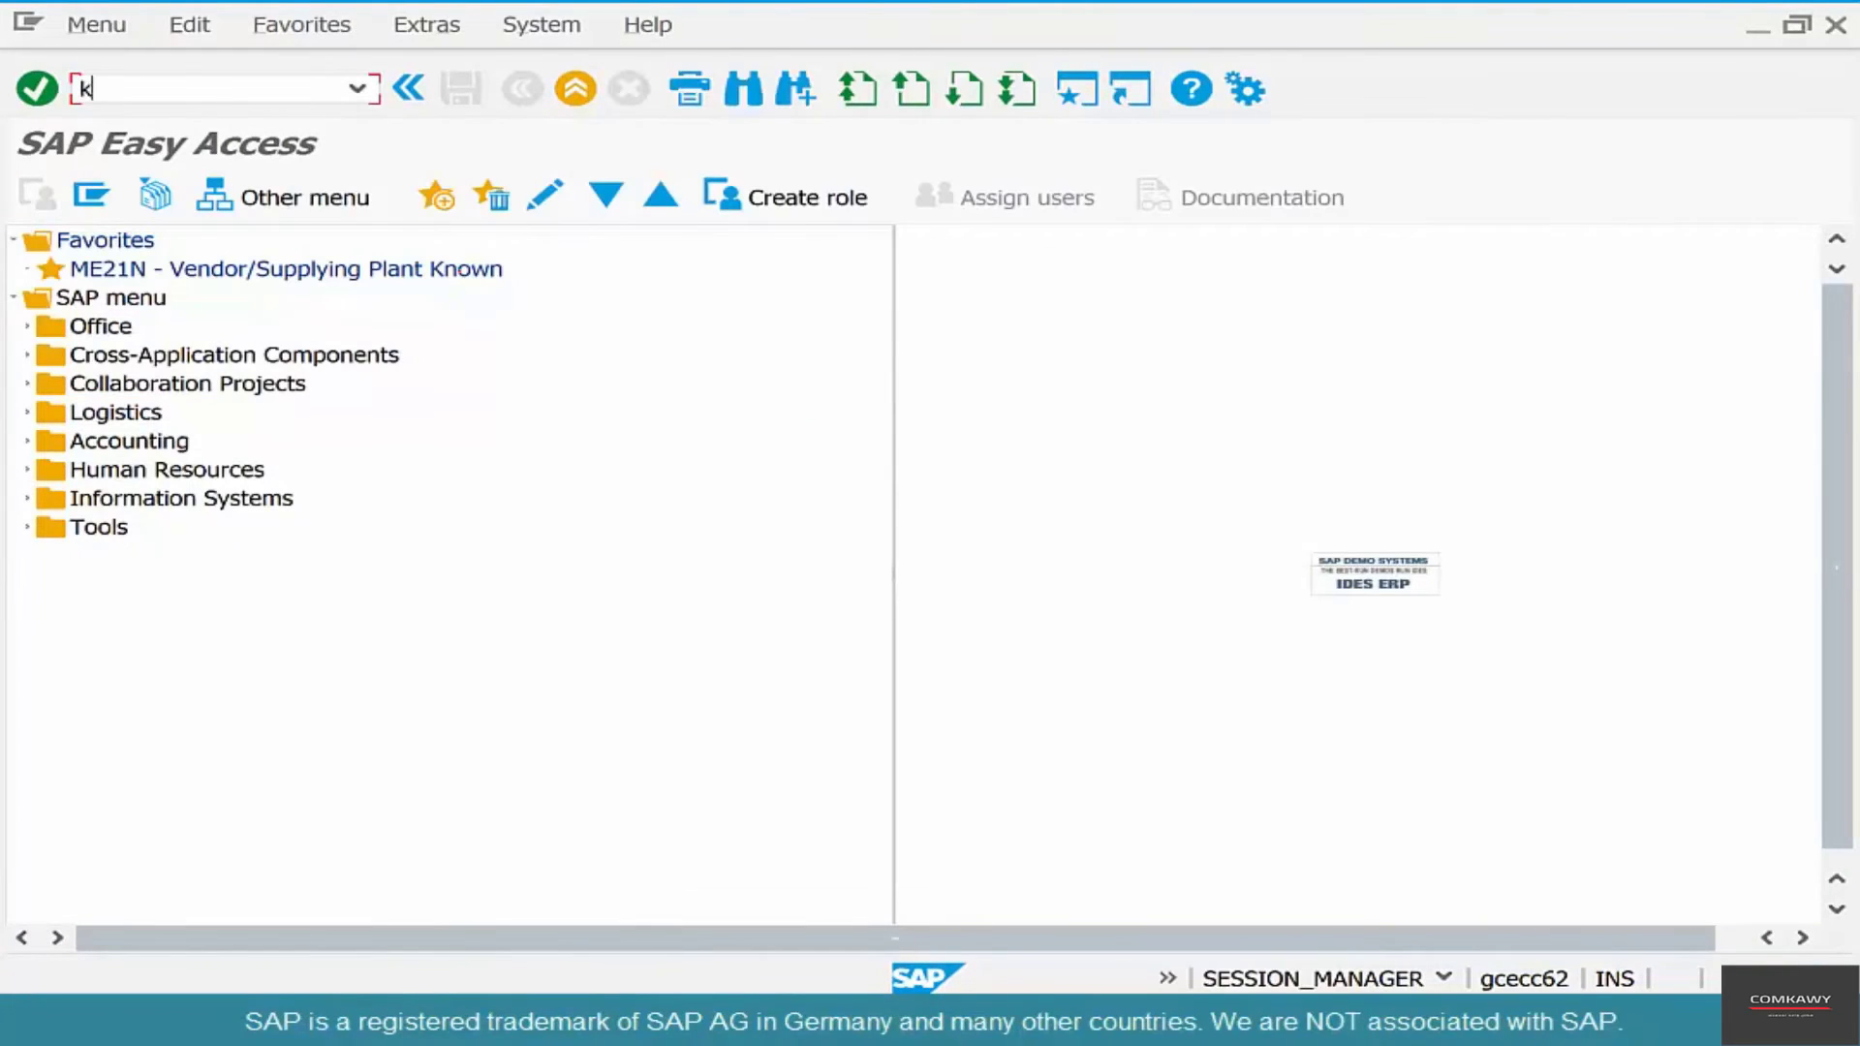
text(s01)
key(Return)
key(Return)
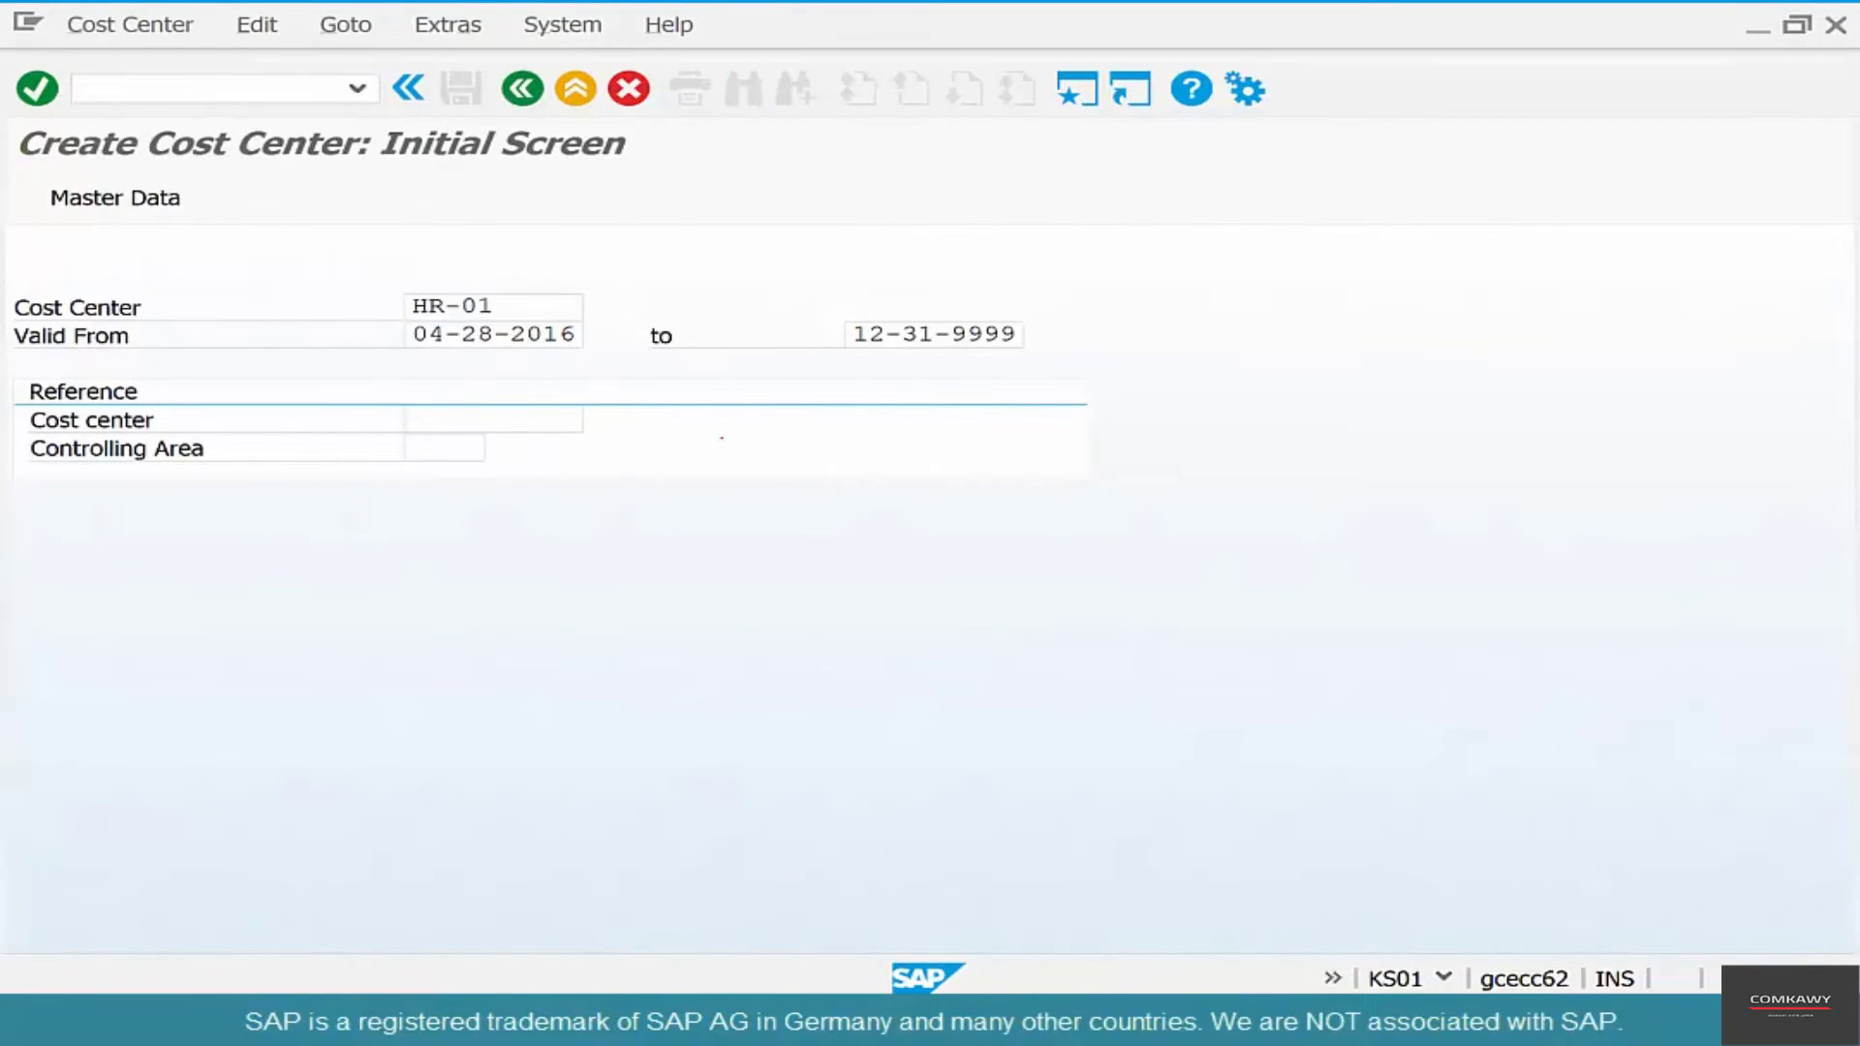
Step: Name the cost center HR Dept and fill in the person responsible
key(BackSpace)
key(Down)
key(Return)
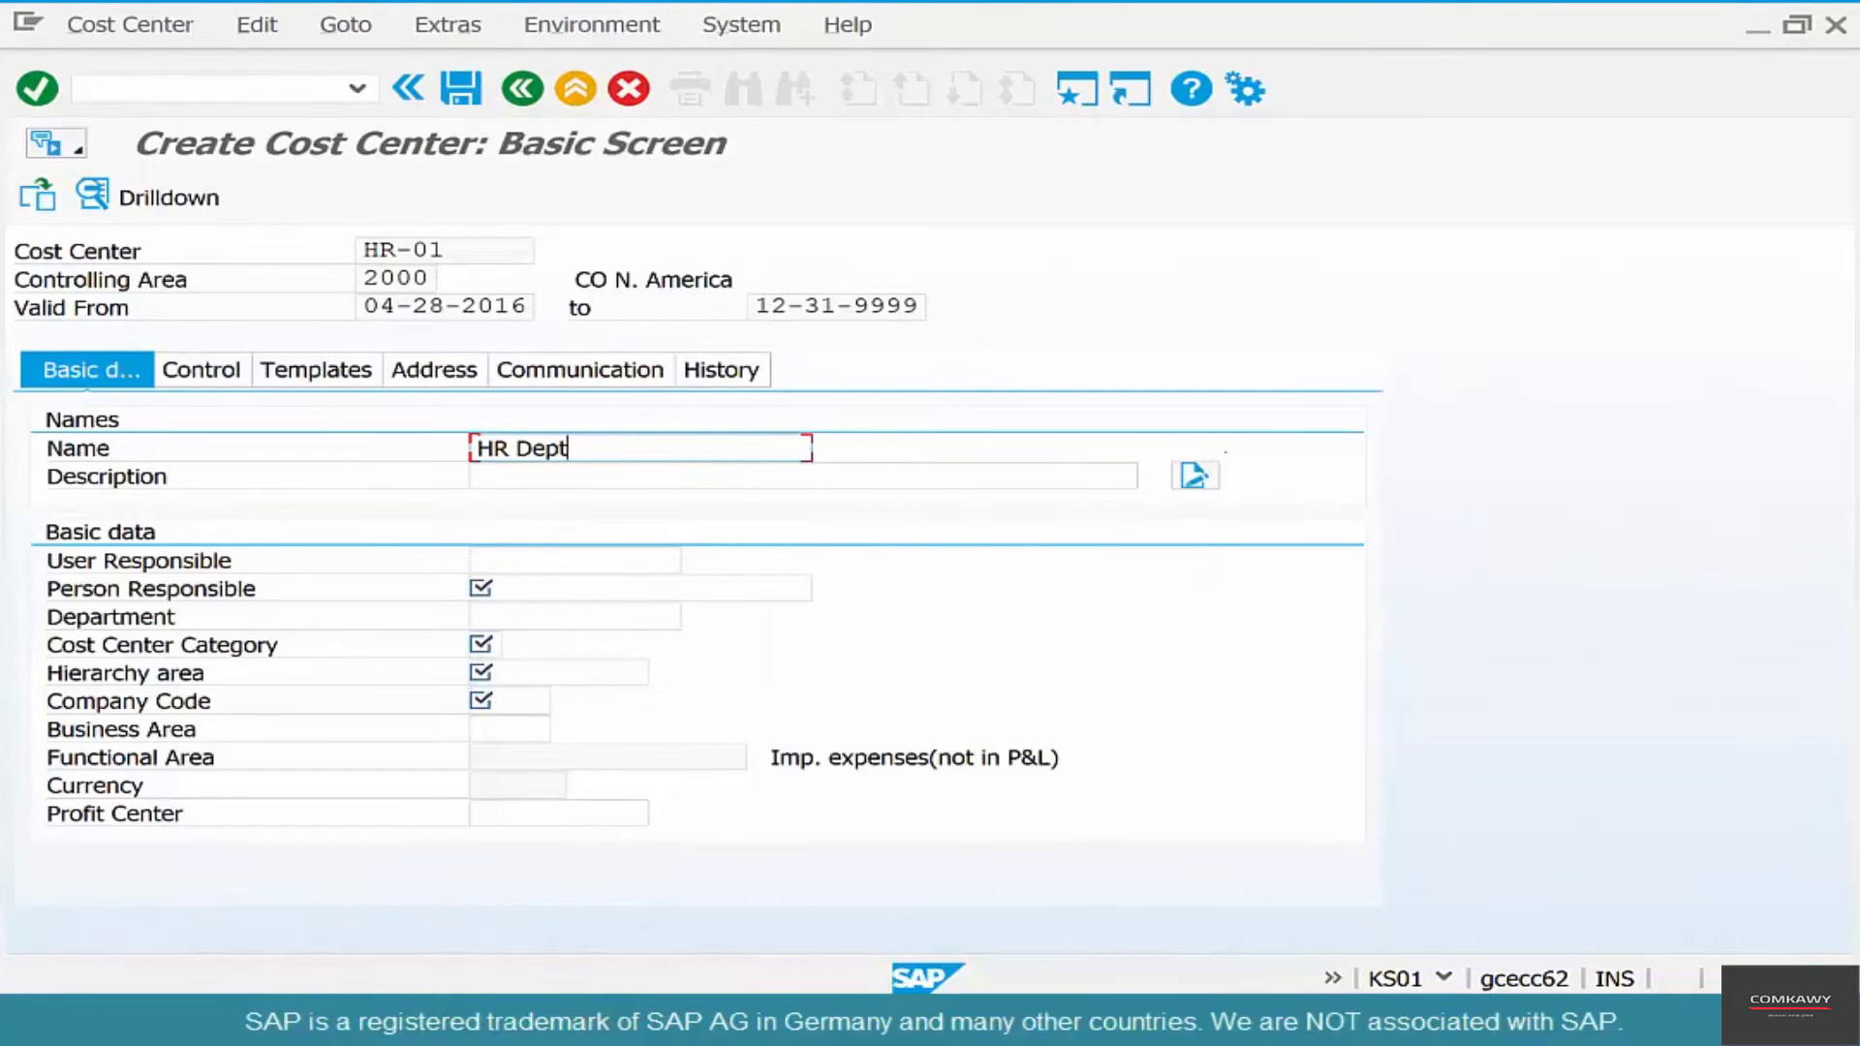
click(628, 585)
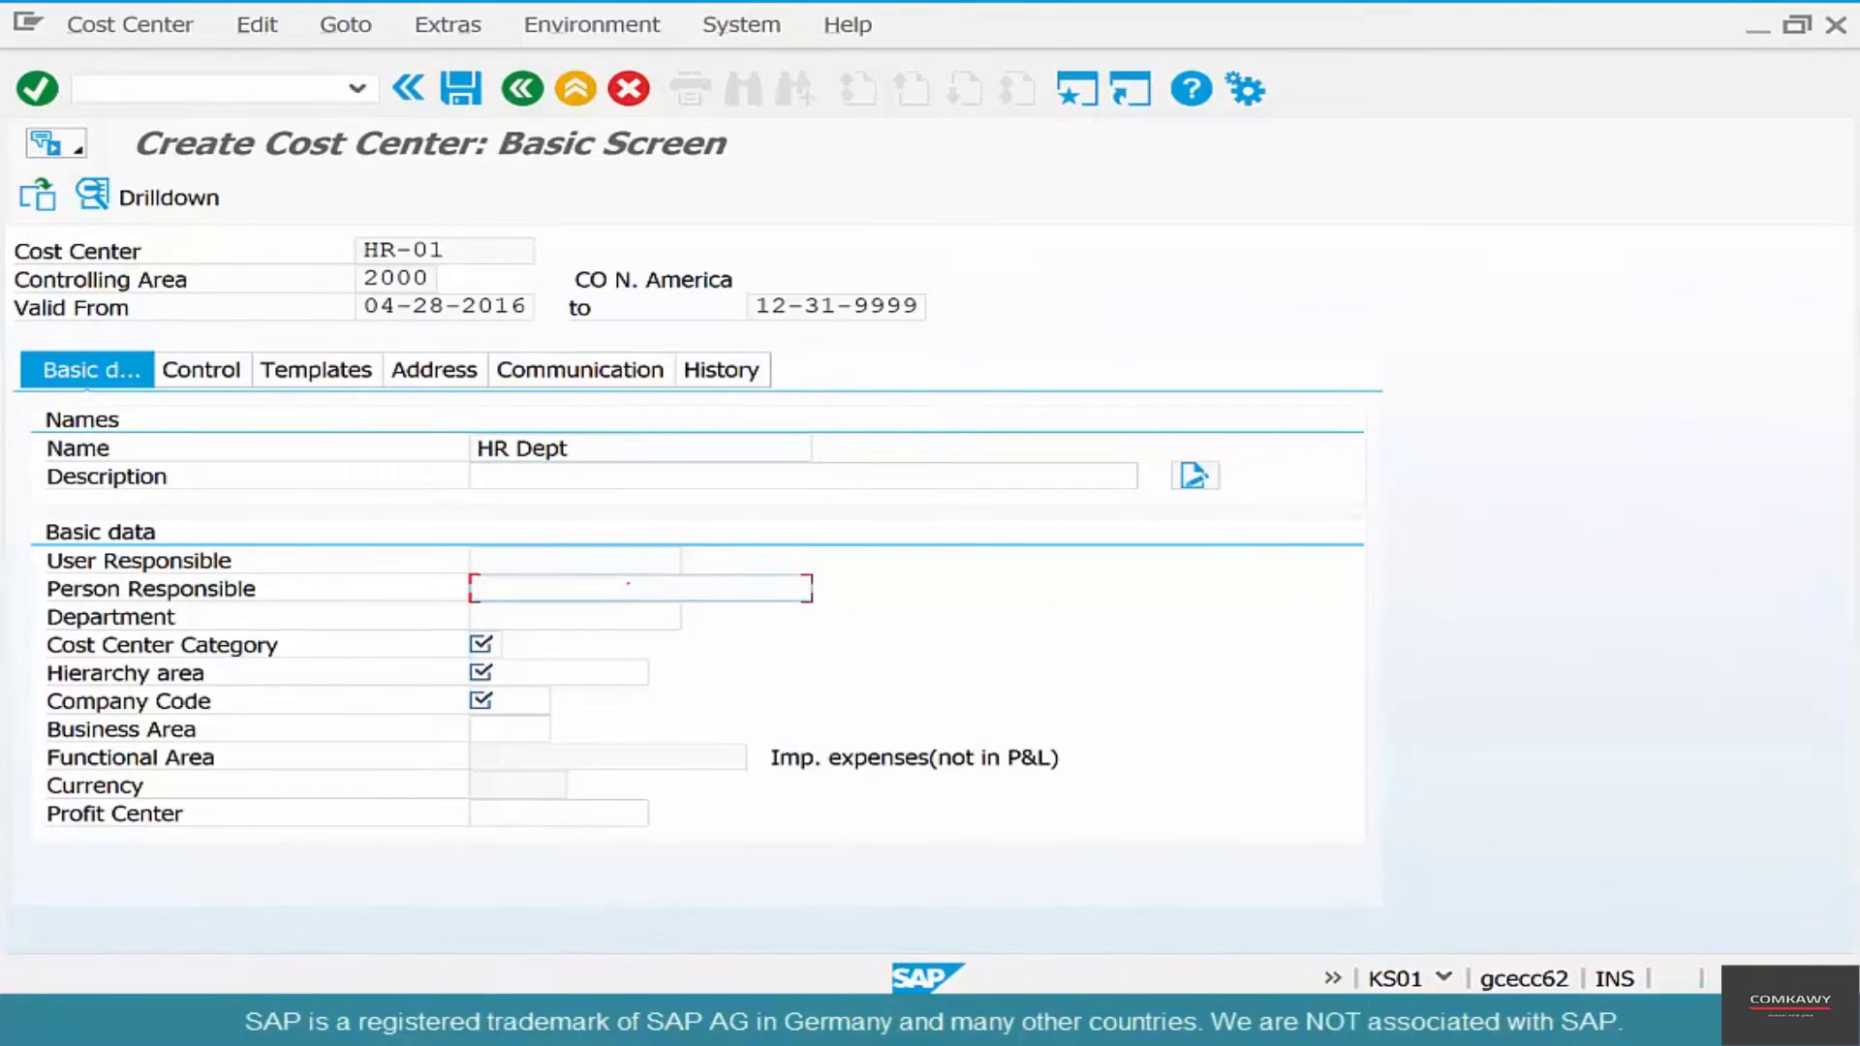
key(BackSpace)
key(Down)
key(Return)
Step: Set the cost center category to 4, the hierarchy area to H3200 and the company code to US01
click(482, 644)
key(BackSpace)
key(Down)
key(Return)
key(Tab)
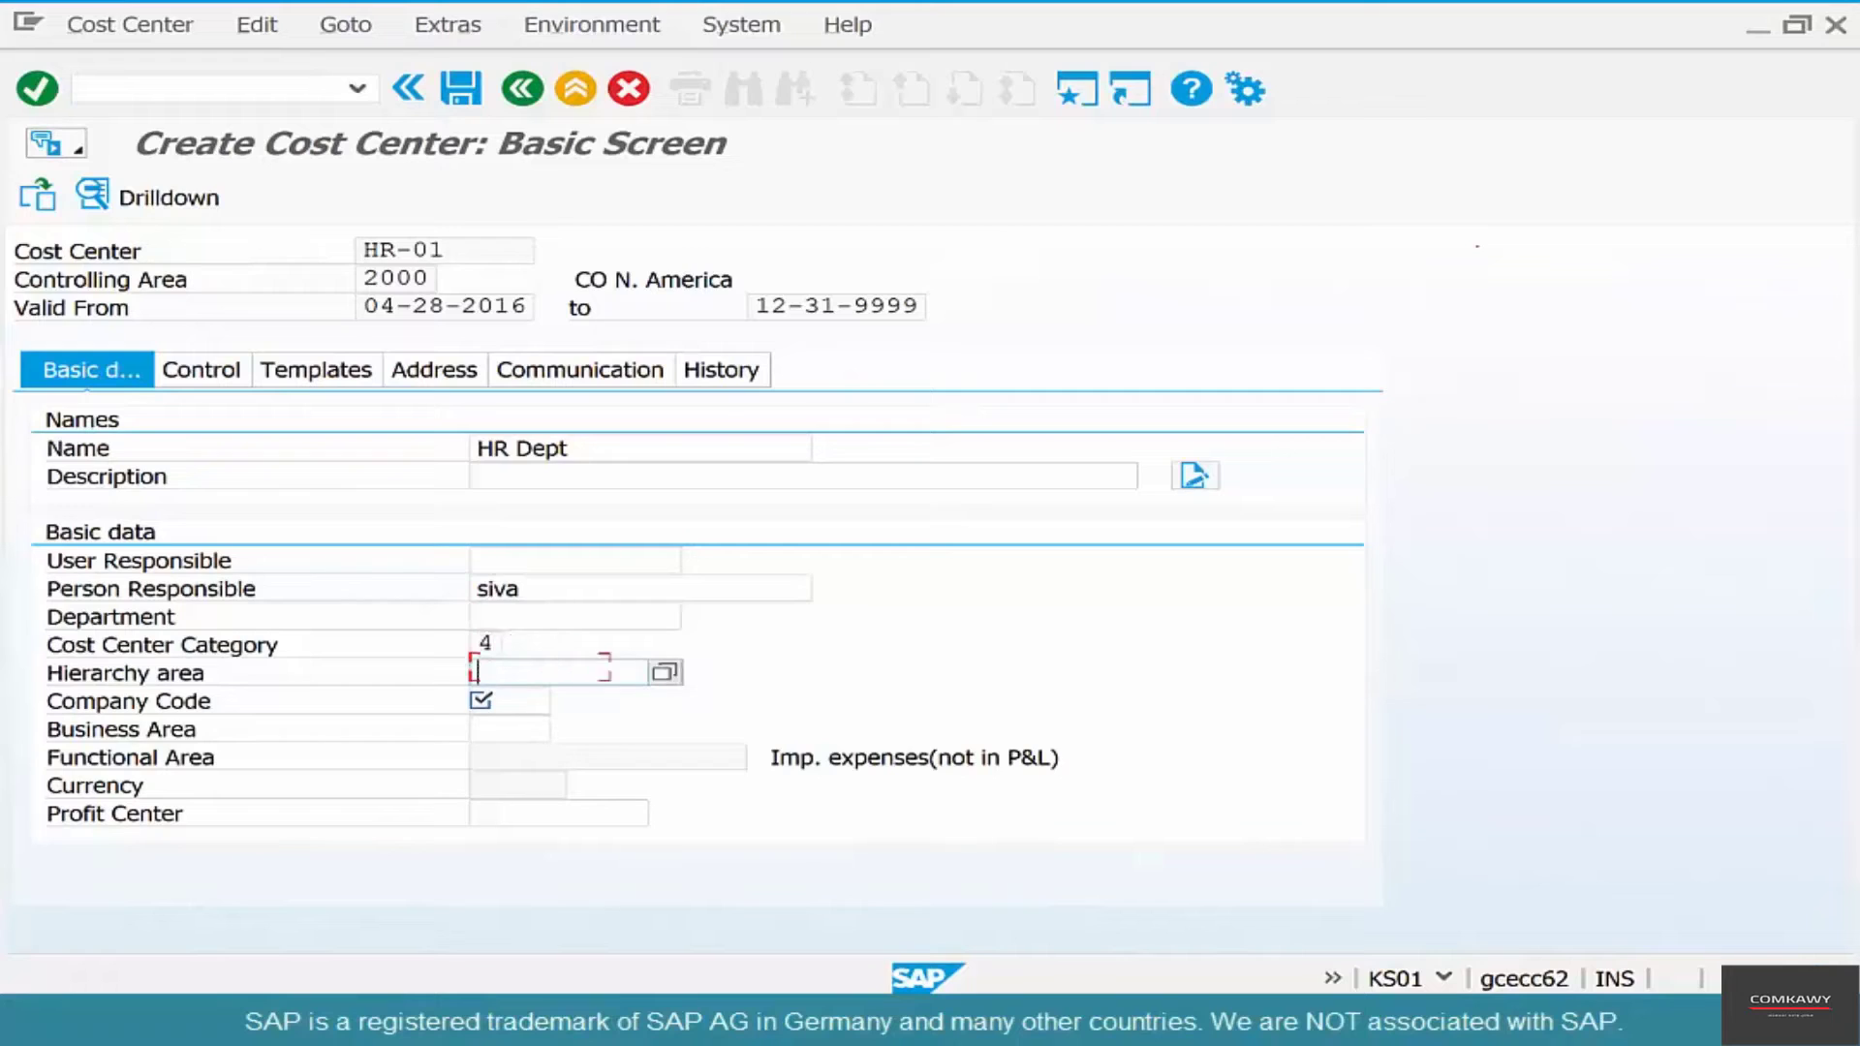
key(Down)
key(Return)
key(Tab)
key(Down)
key(Return)
key(Return)
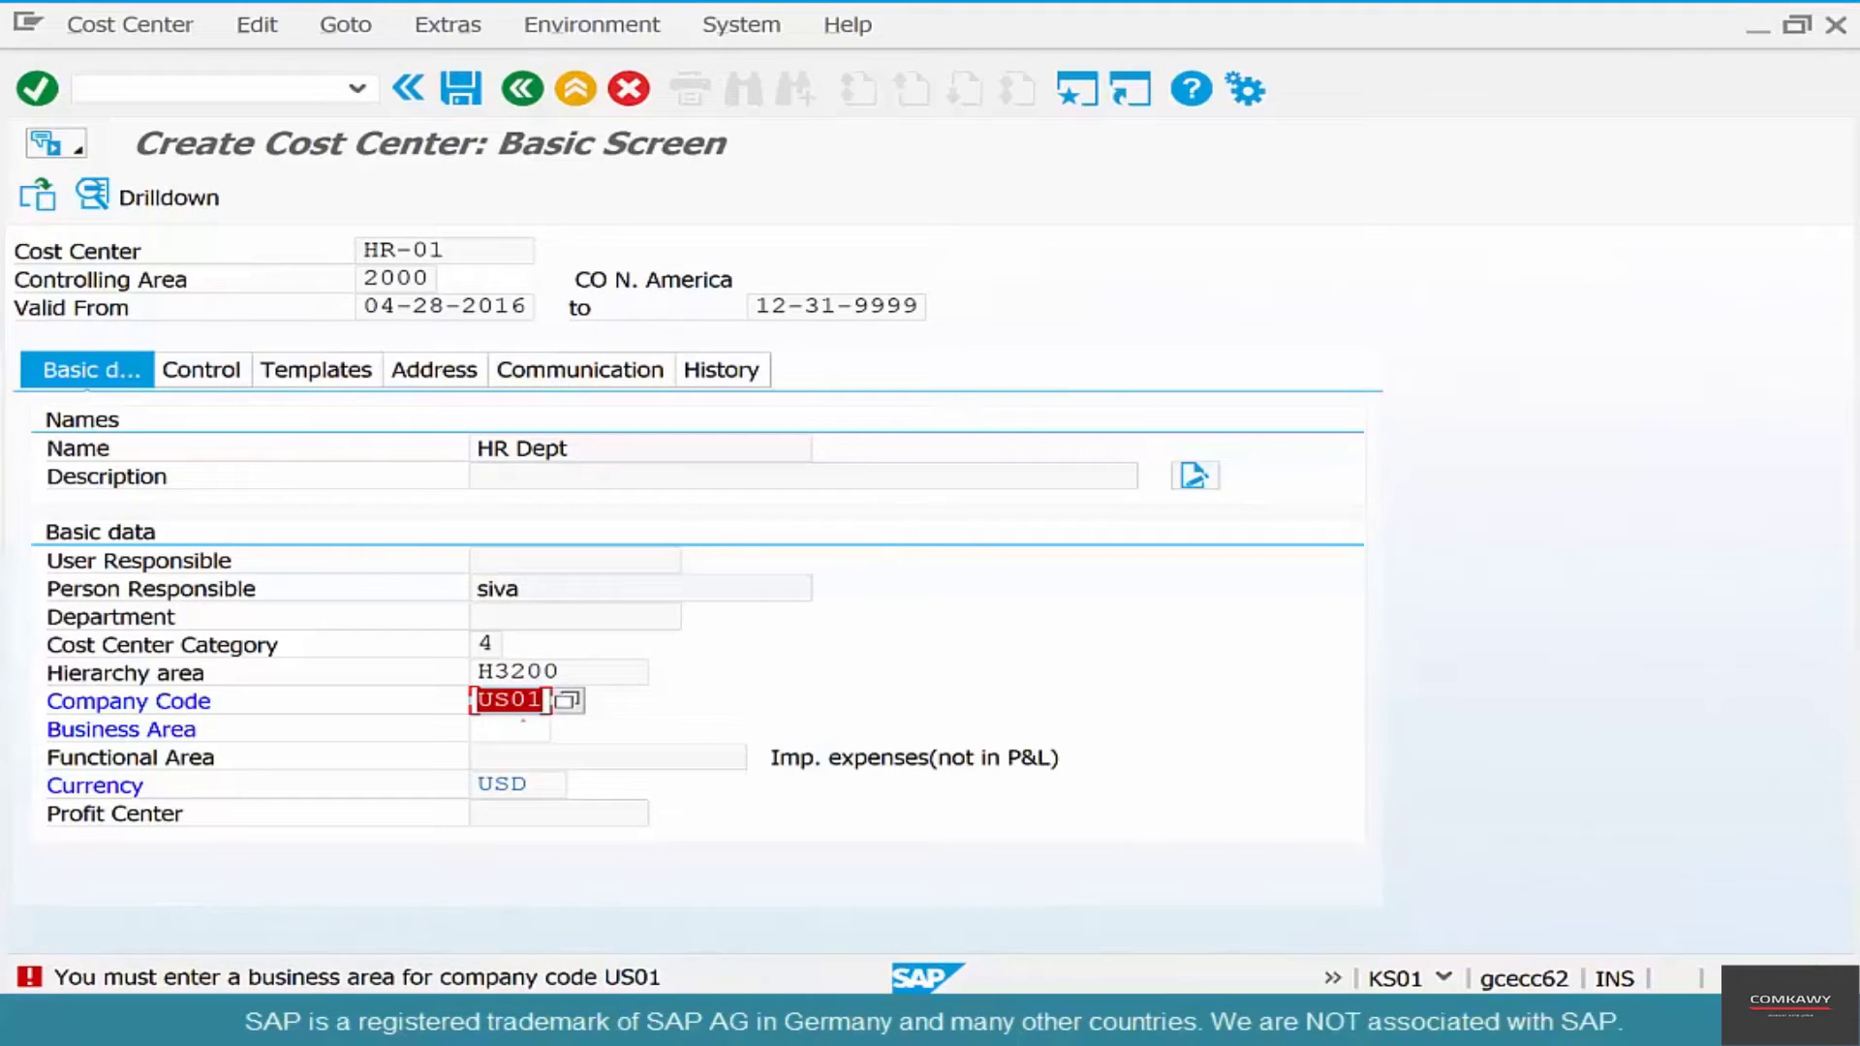
Step: Assign business area 9000 without a profit center, save cost center HR-01 and leave the transaction
click(521, 726)
click(567, 728)
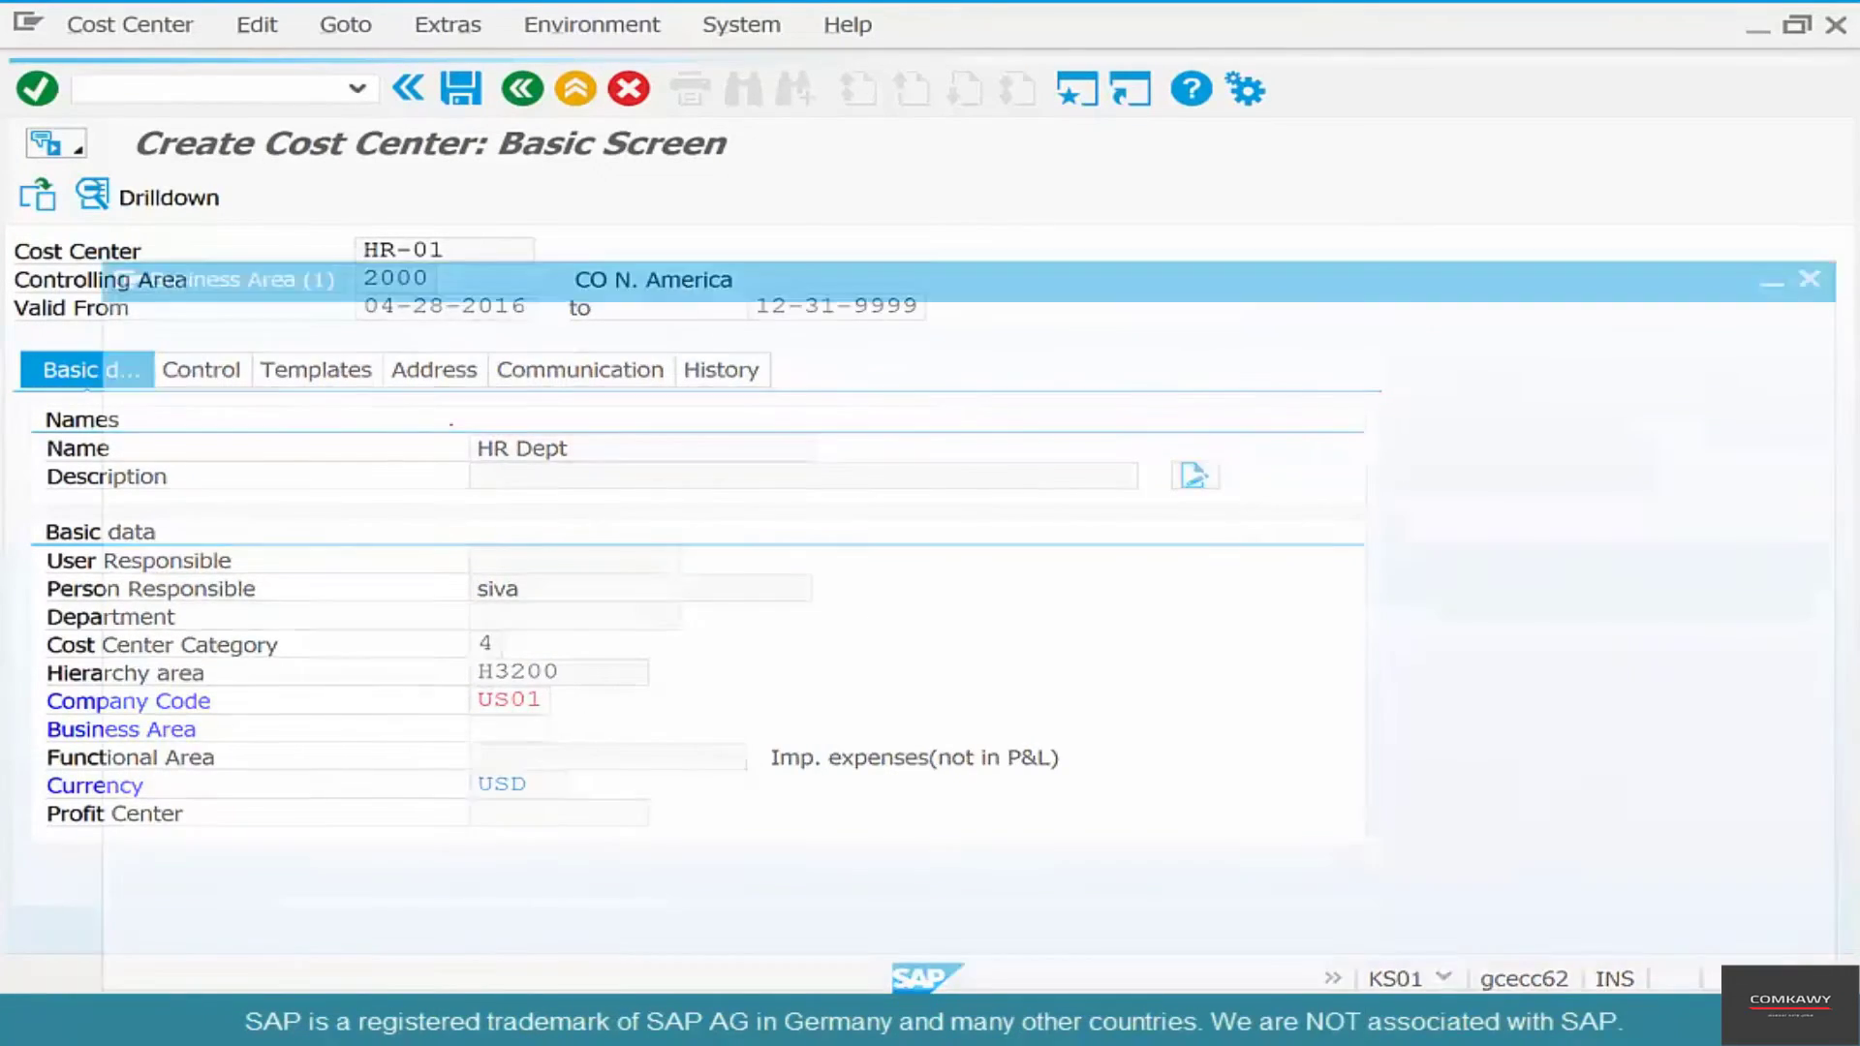
text(9000)
key(Return)
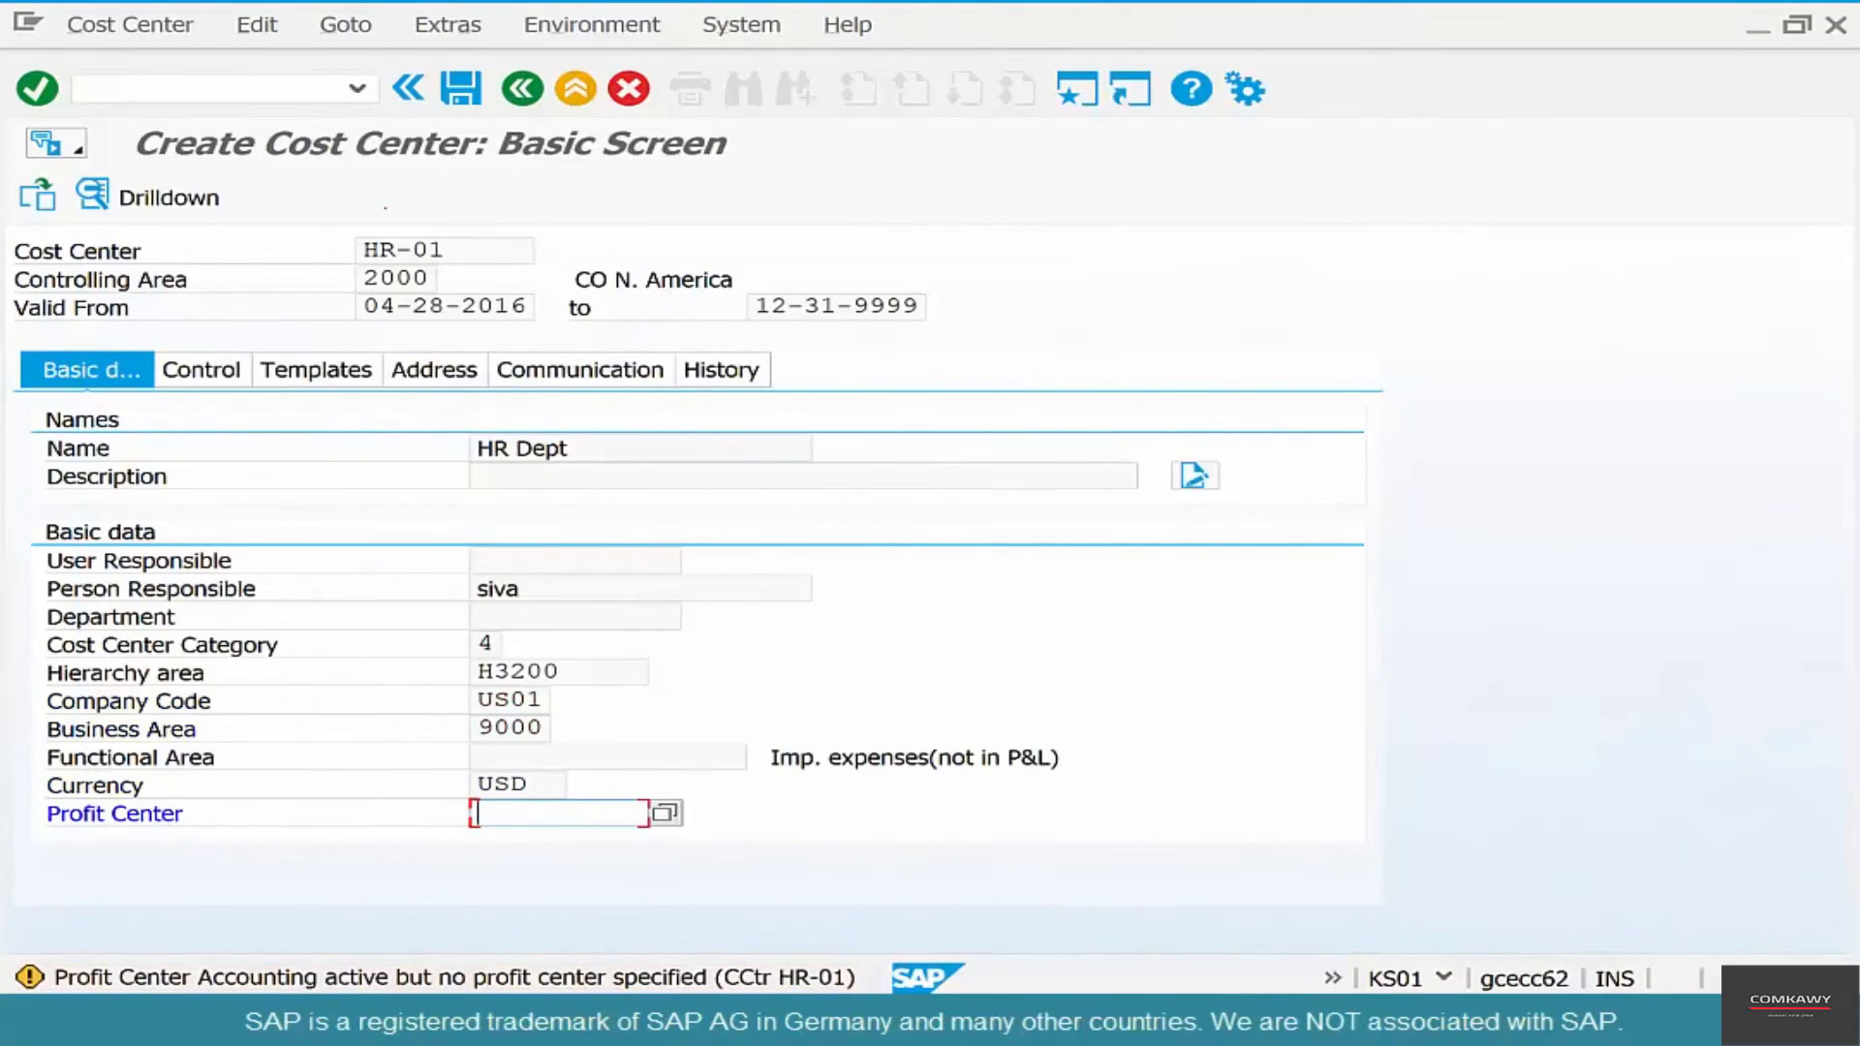
key(Return)
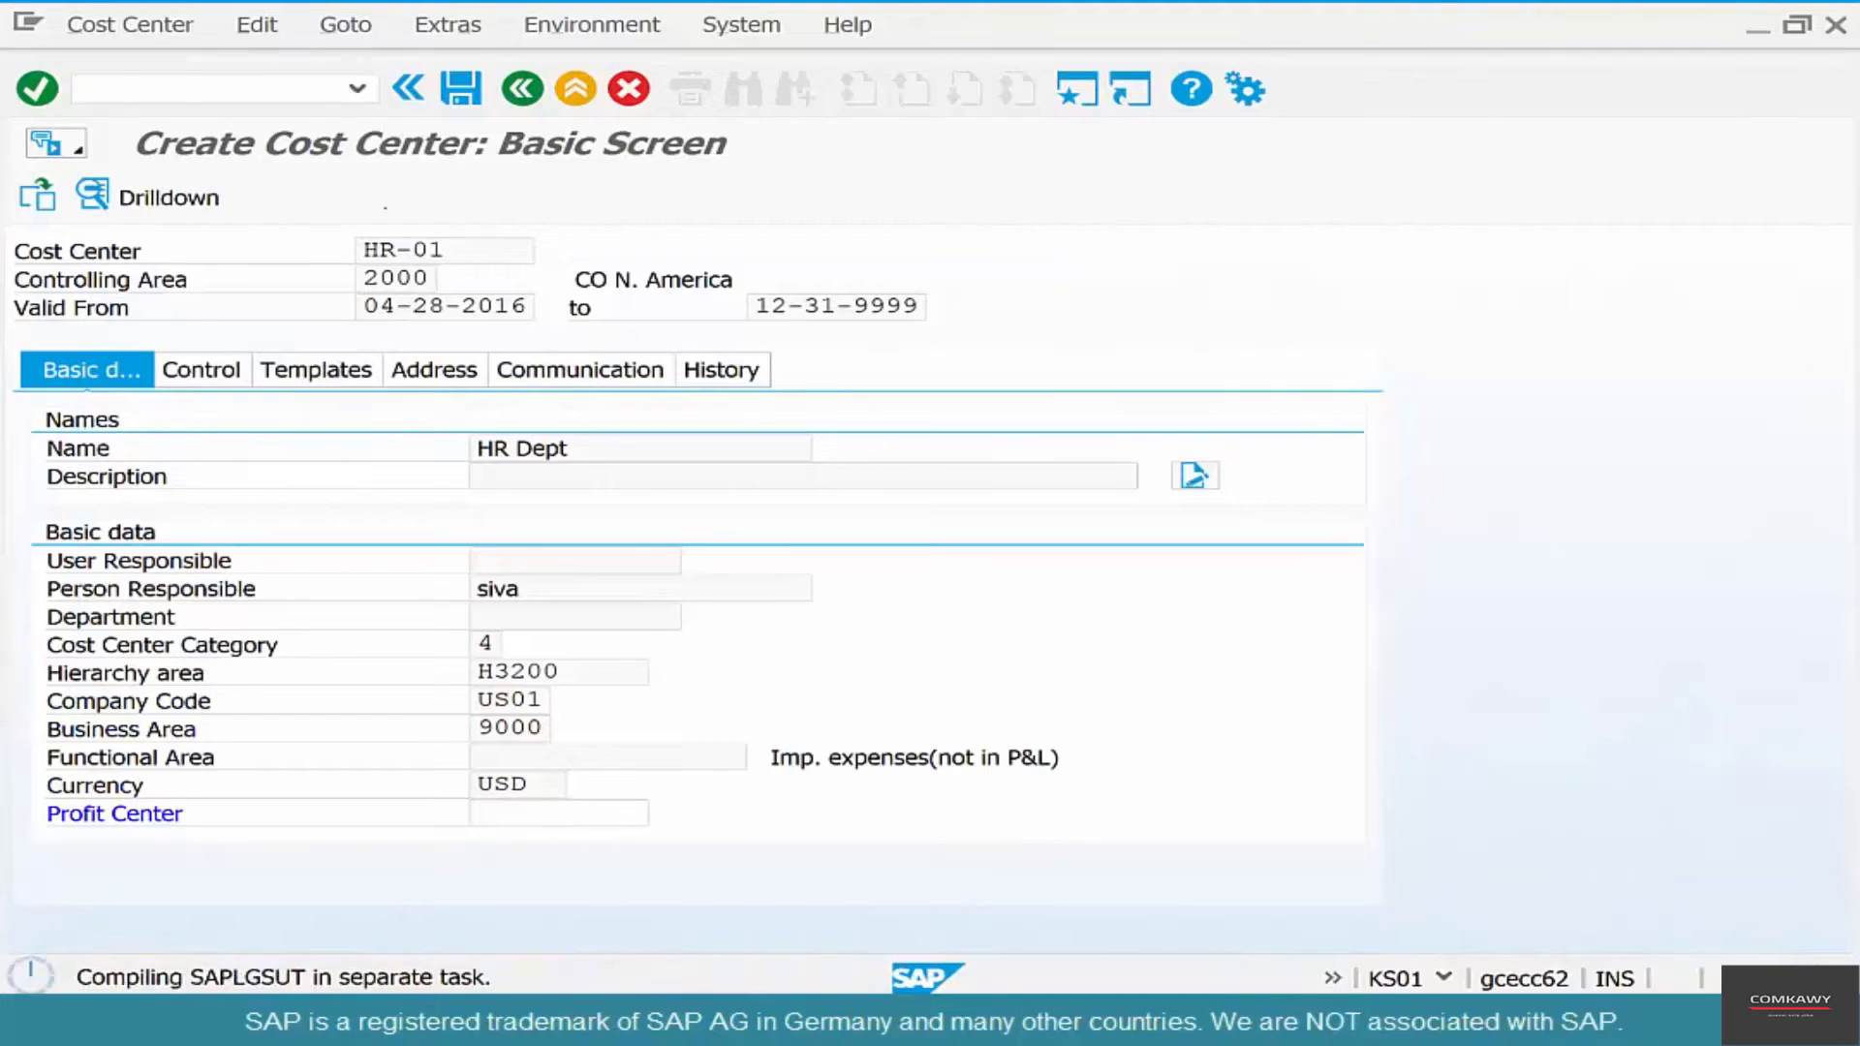
key(ctrl+s)
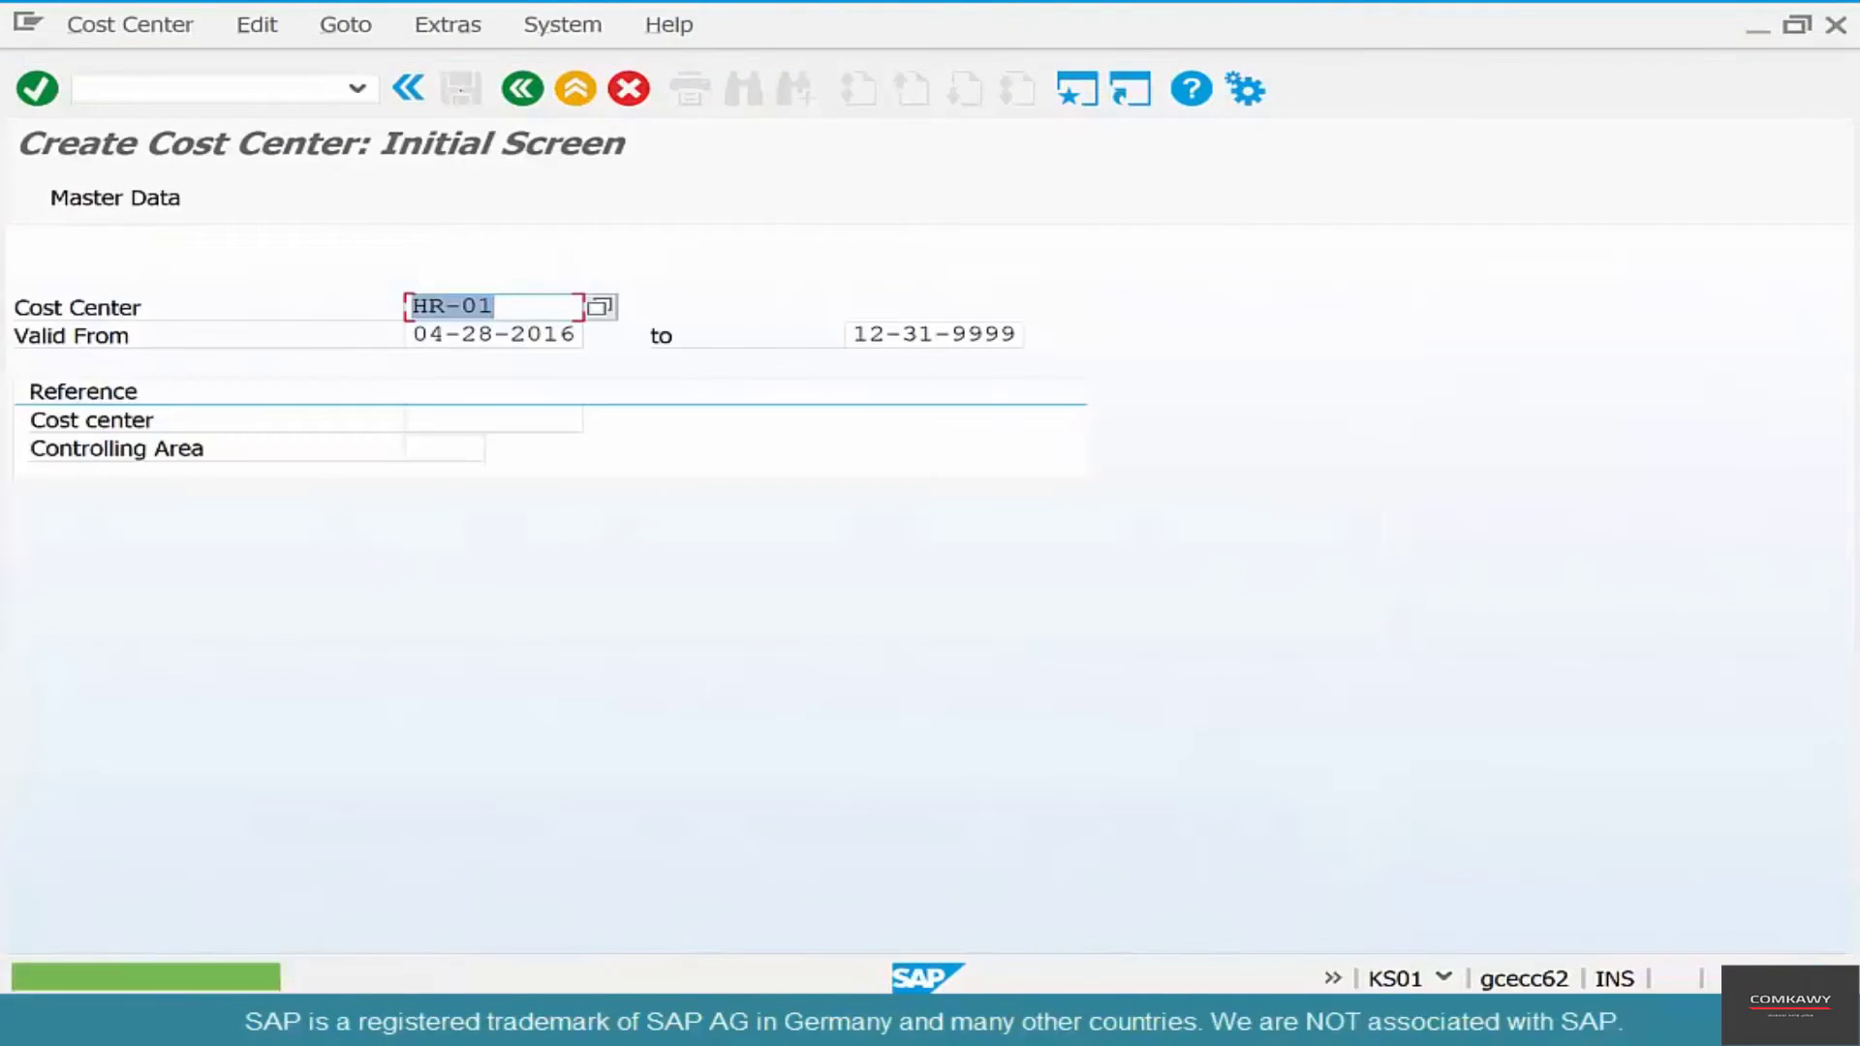
key(F3)
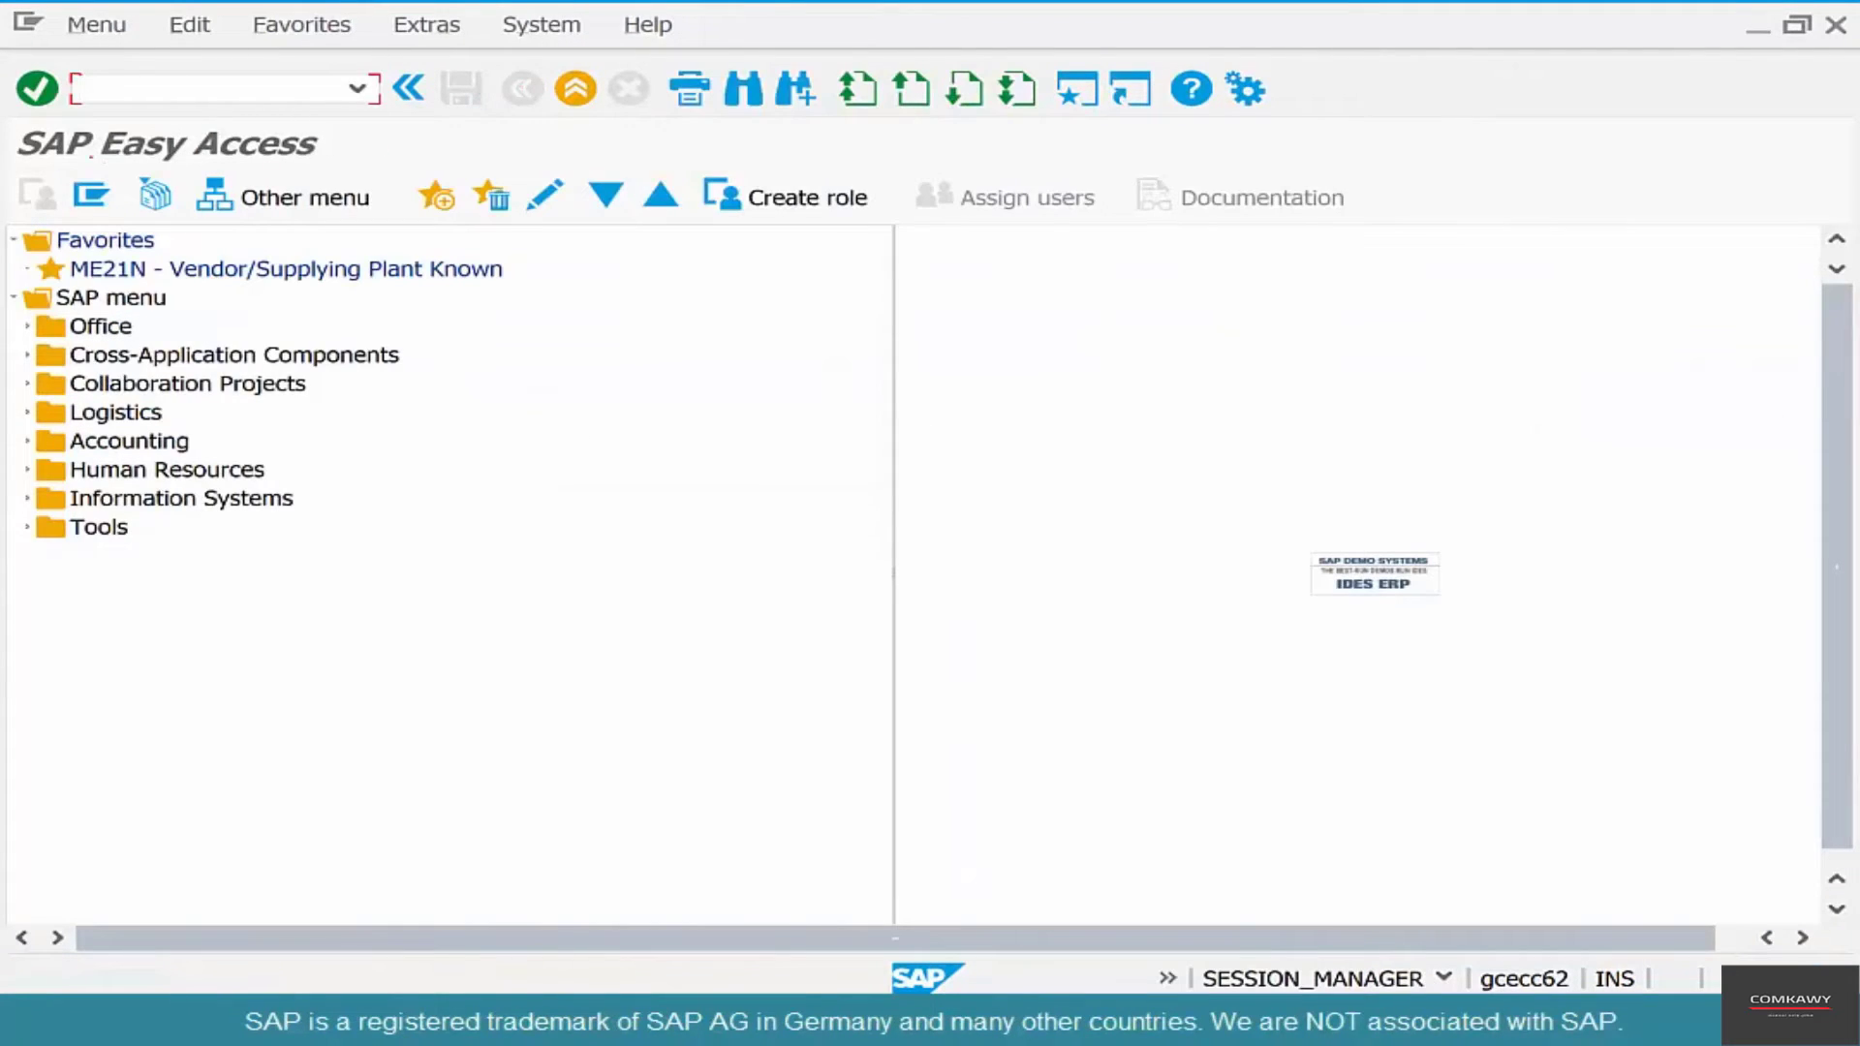
Step: Start a standard purchase order with transaction ME21N for vendor 4001 and expand its header
text(me21n)
key(Return)
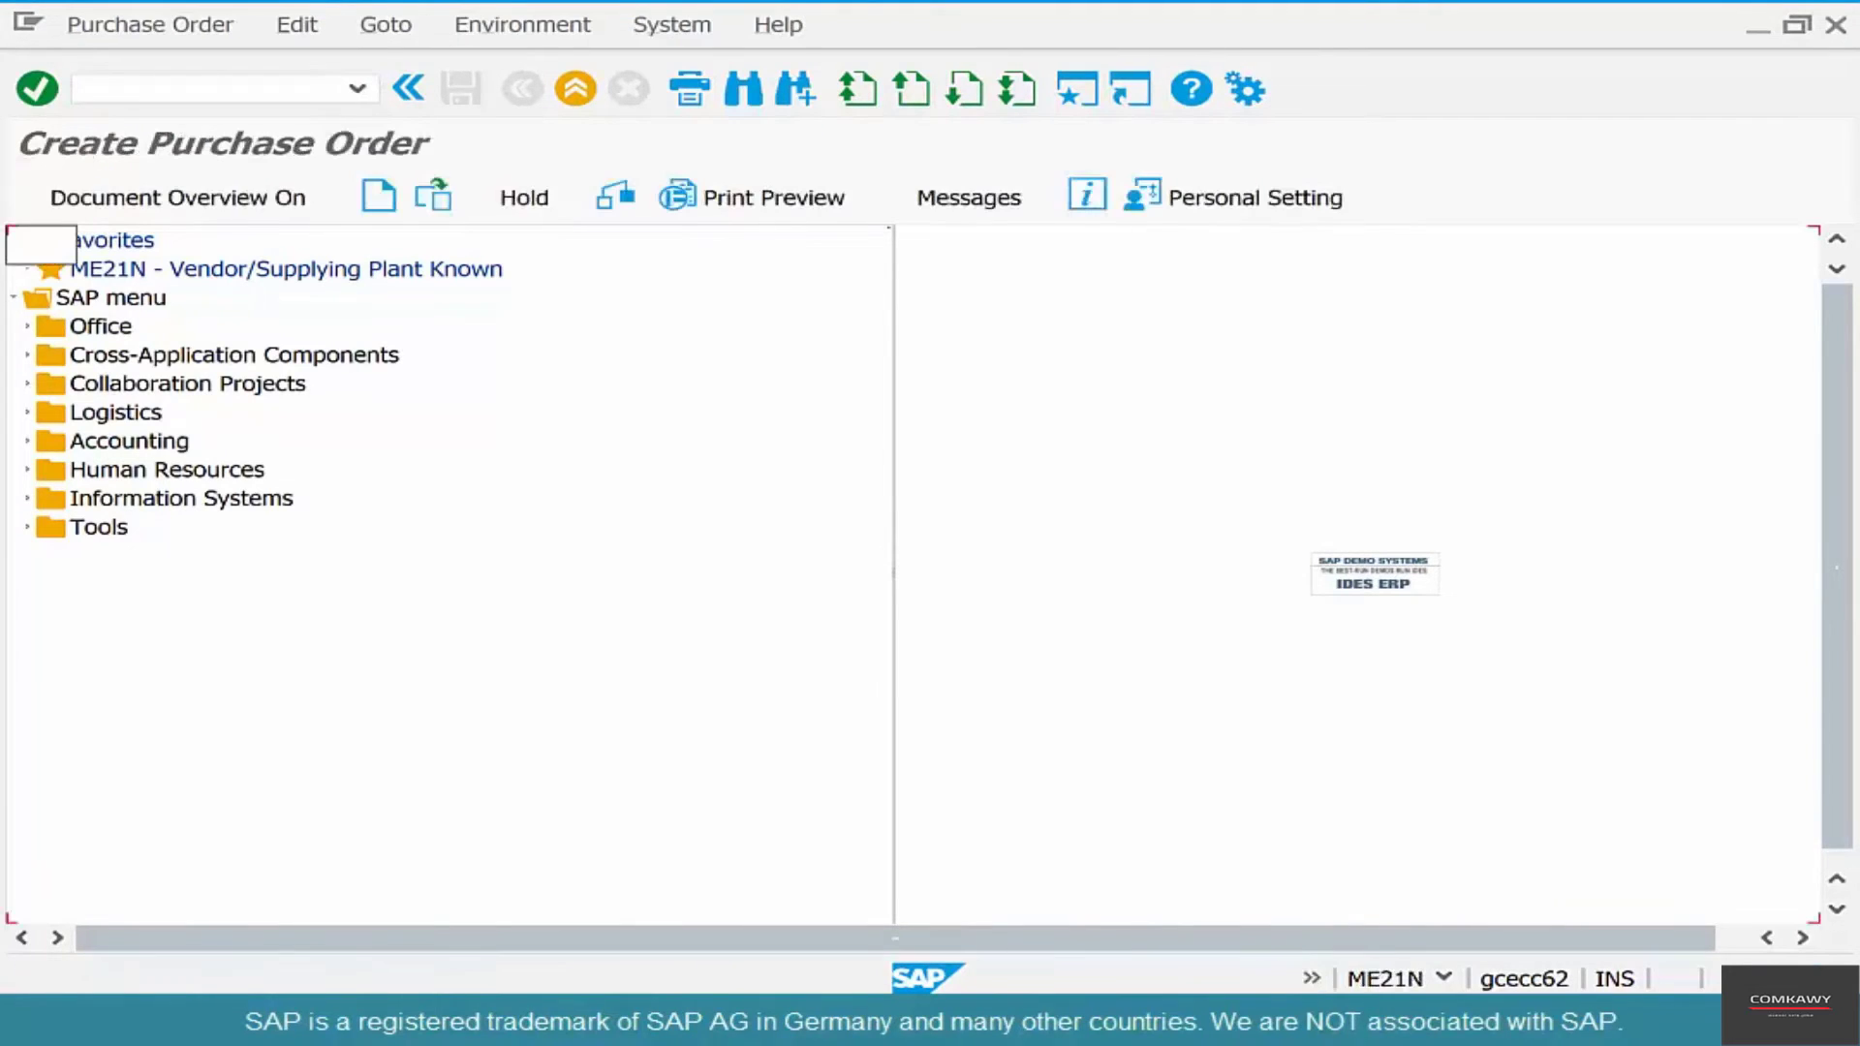
text(4001)
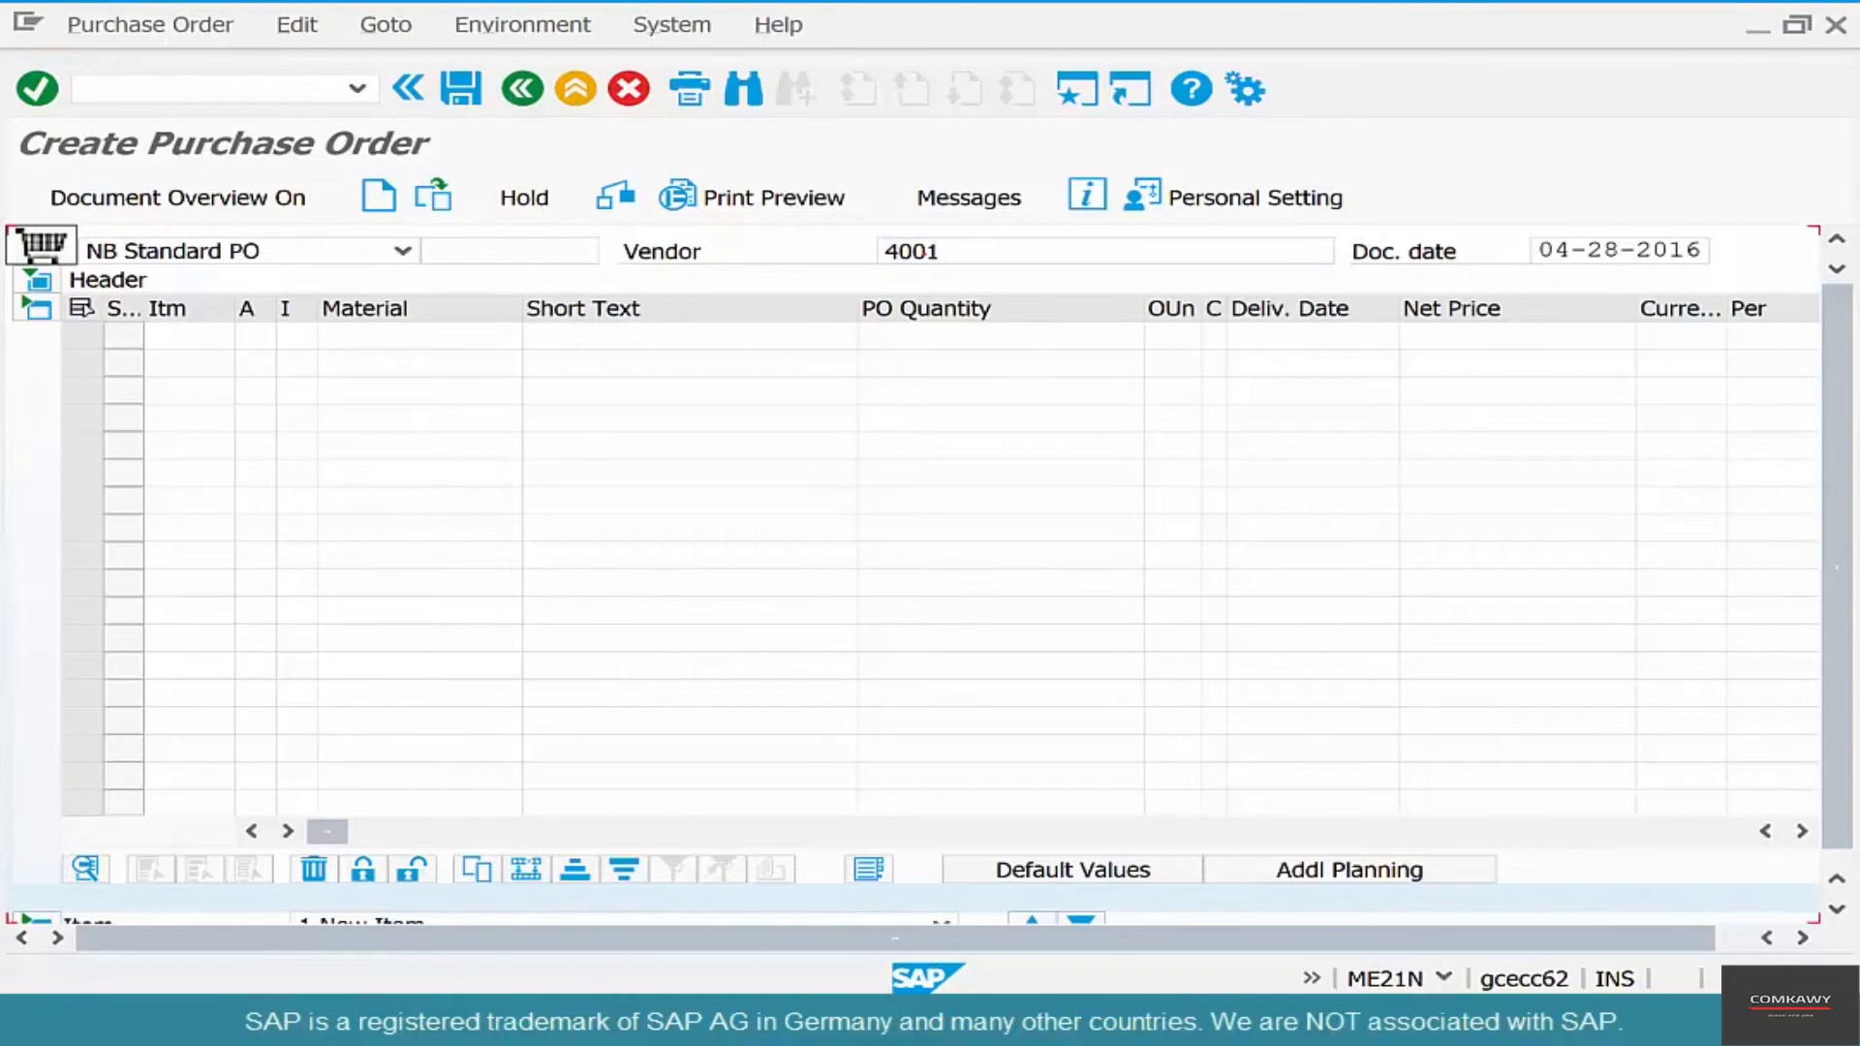
key(Return)
click(36, 279)
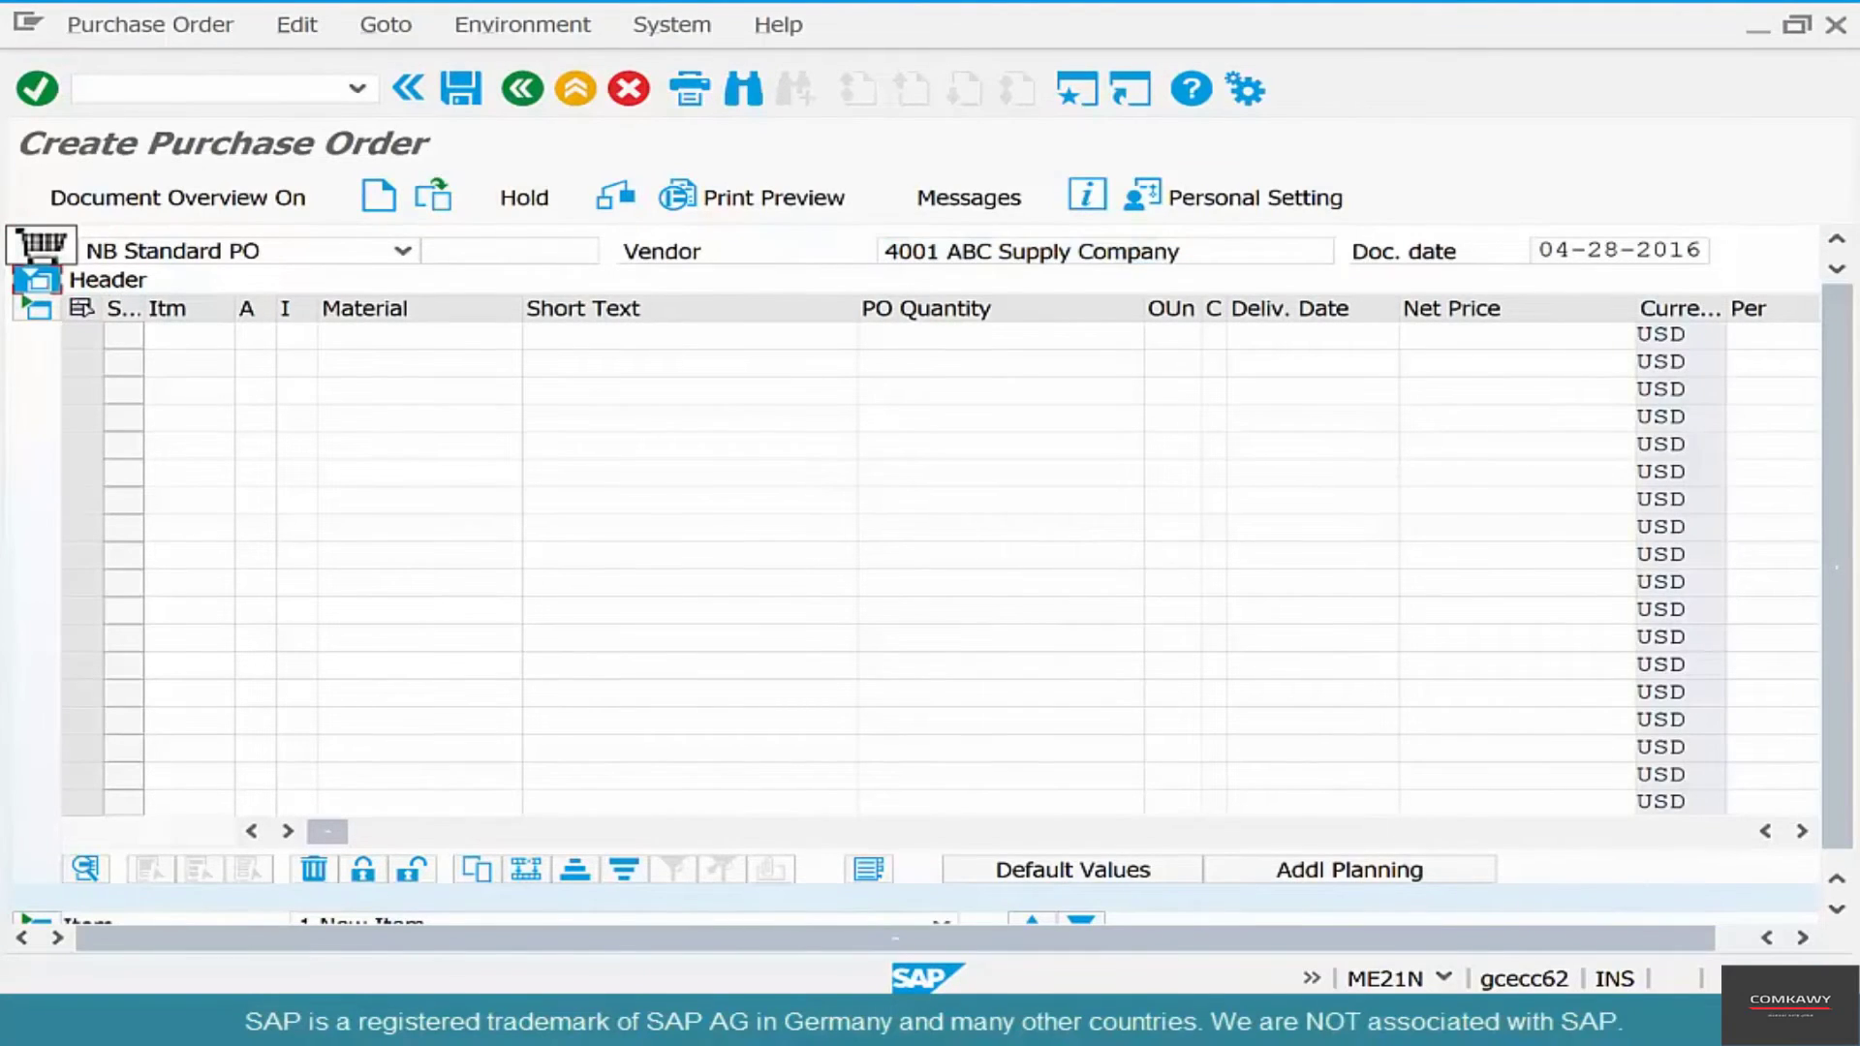
Step: Add item 10 to the purchase order with material COFFEEBEANS-06 and quantity 1
click(417, 533)
text(co)
key(Down)
key(Return)
key(Tab)
key(Tab)
text(1)
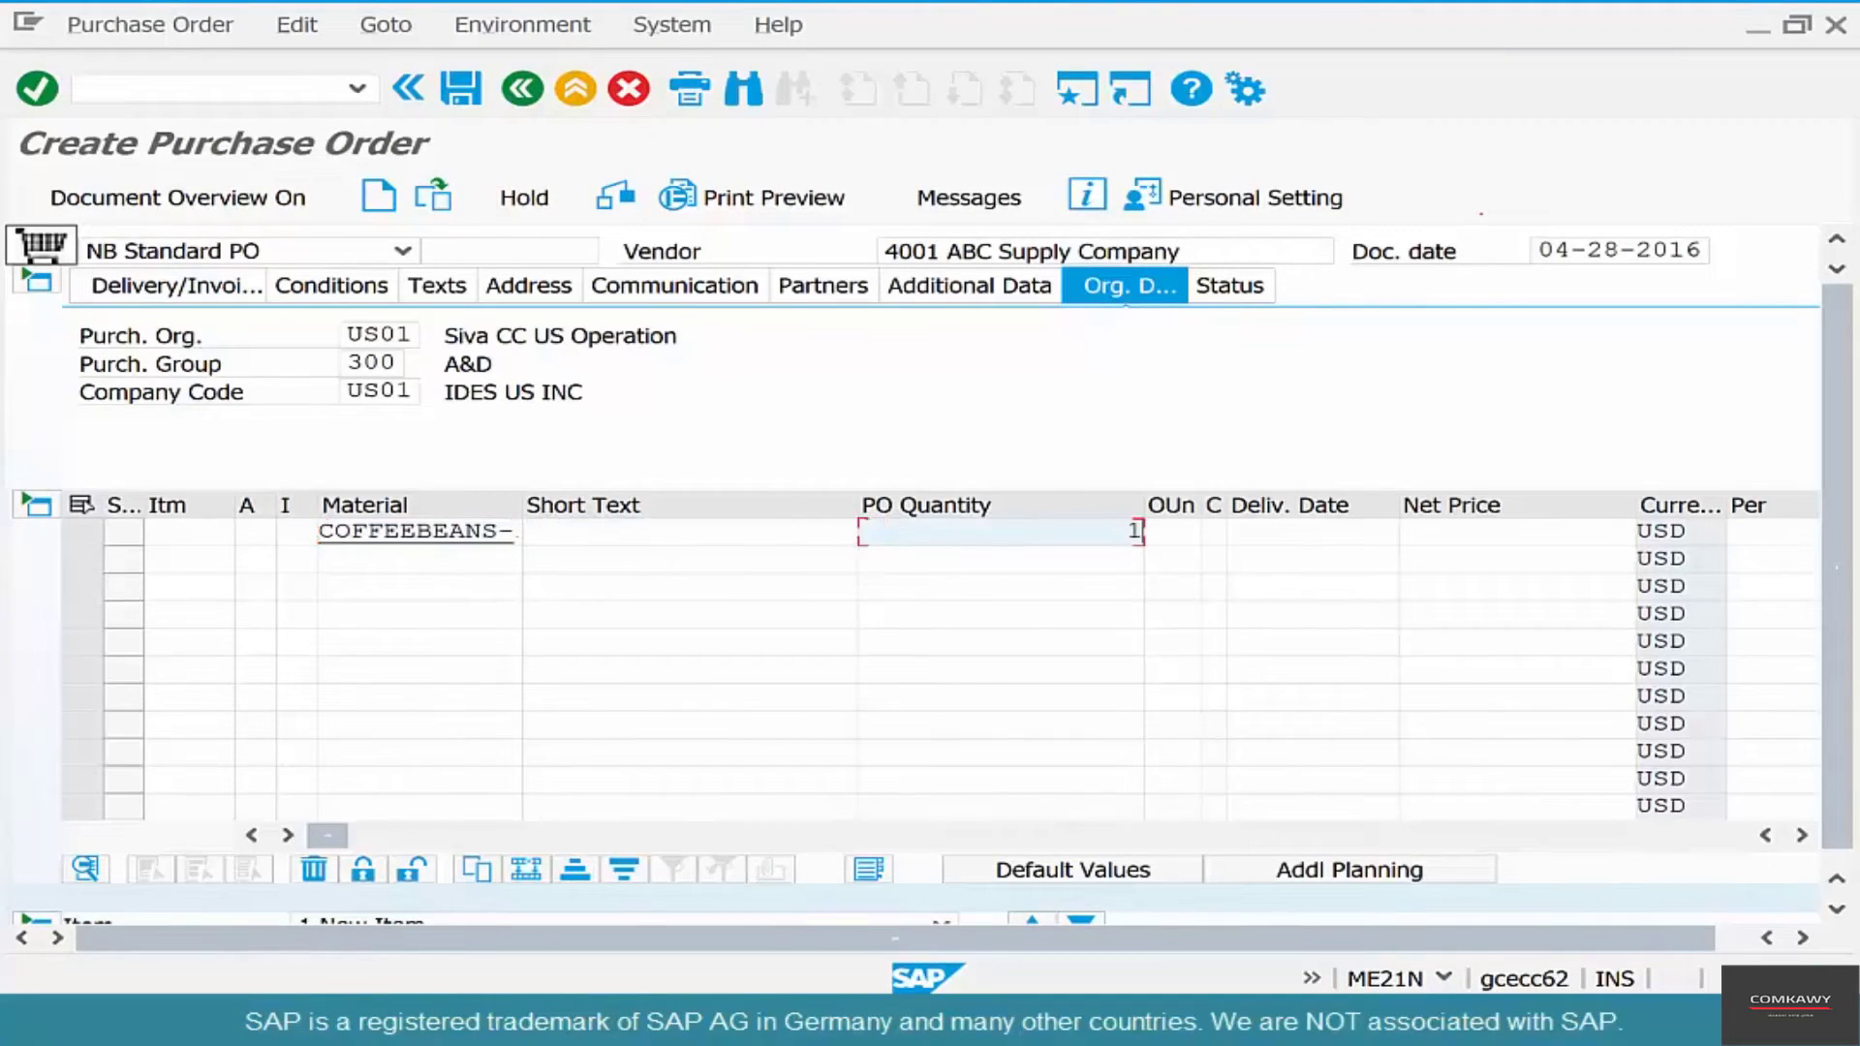
key(Return)
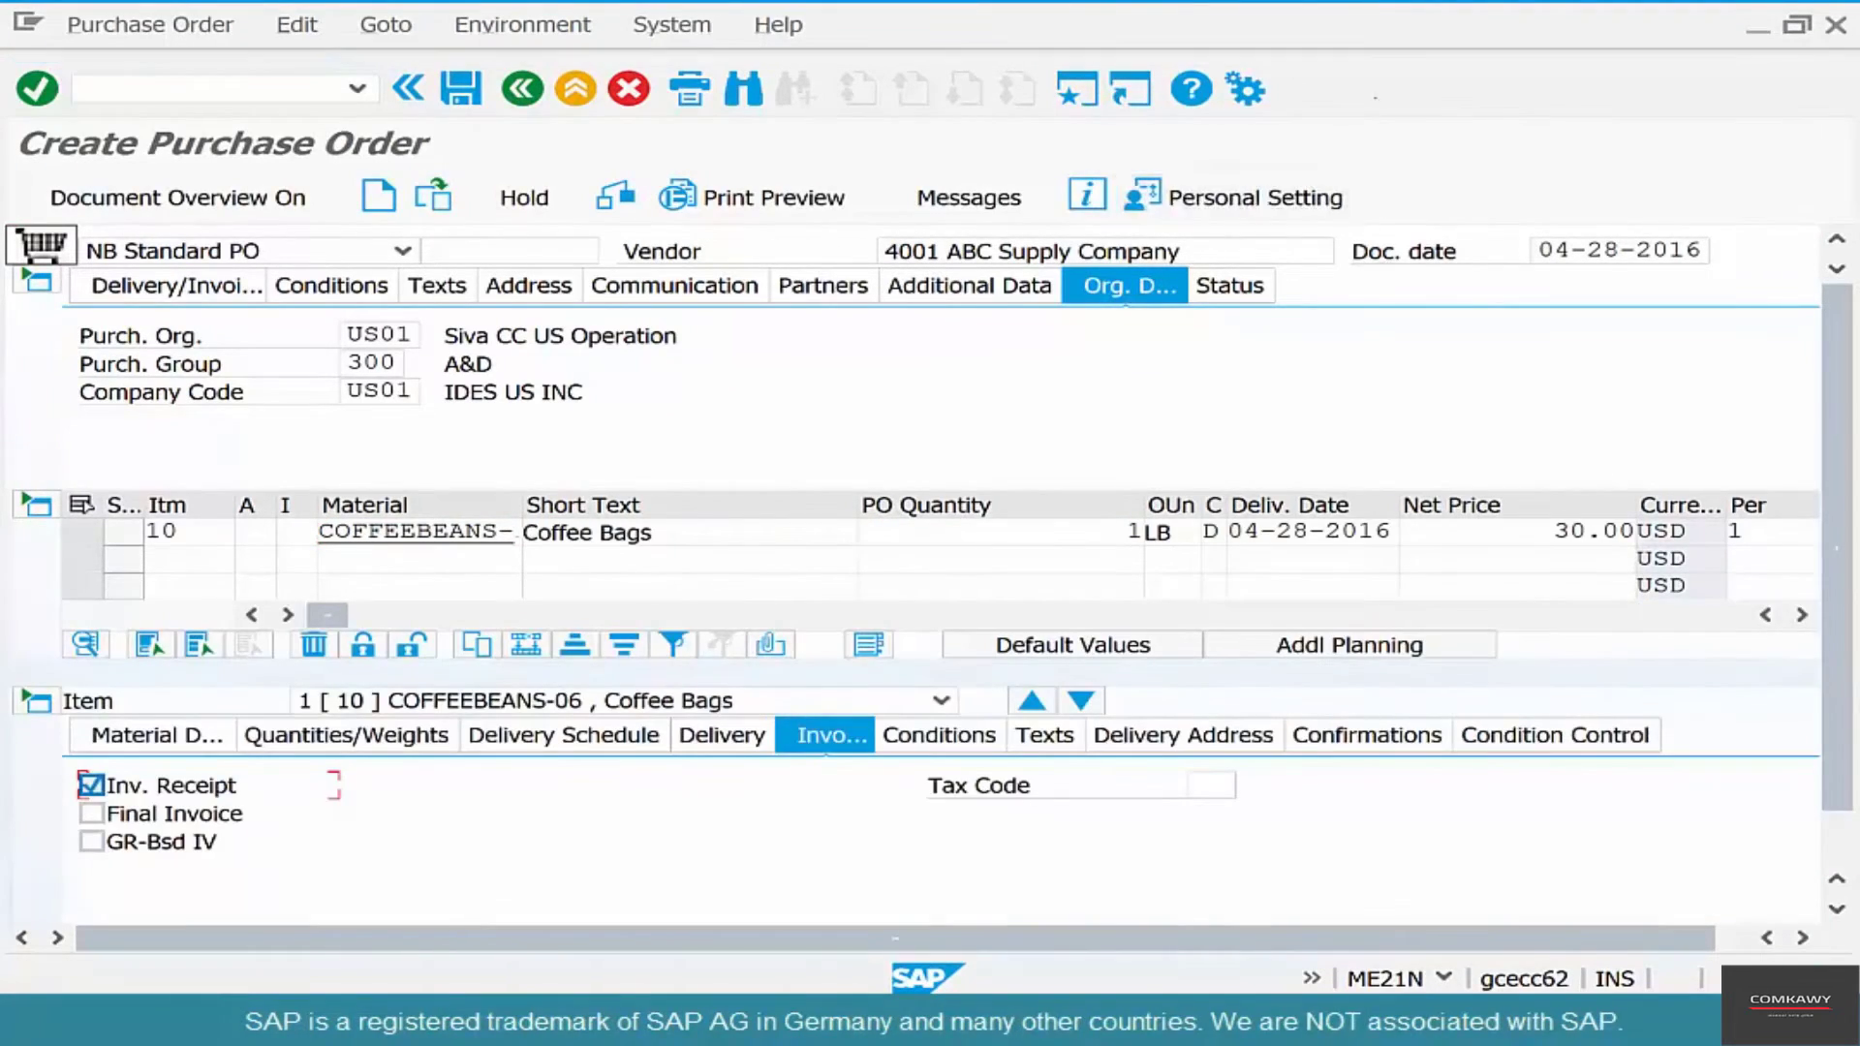
Step: Add item 20 to the purchase order with material STIRRERS-01 and quantity 1
click(496, 553)
text(st)
key(Down)
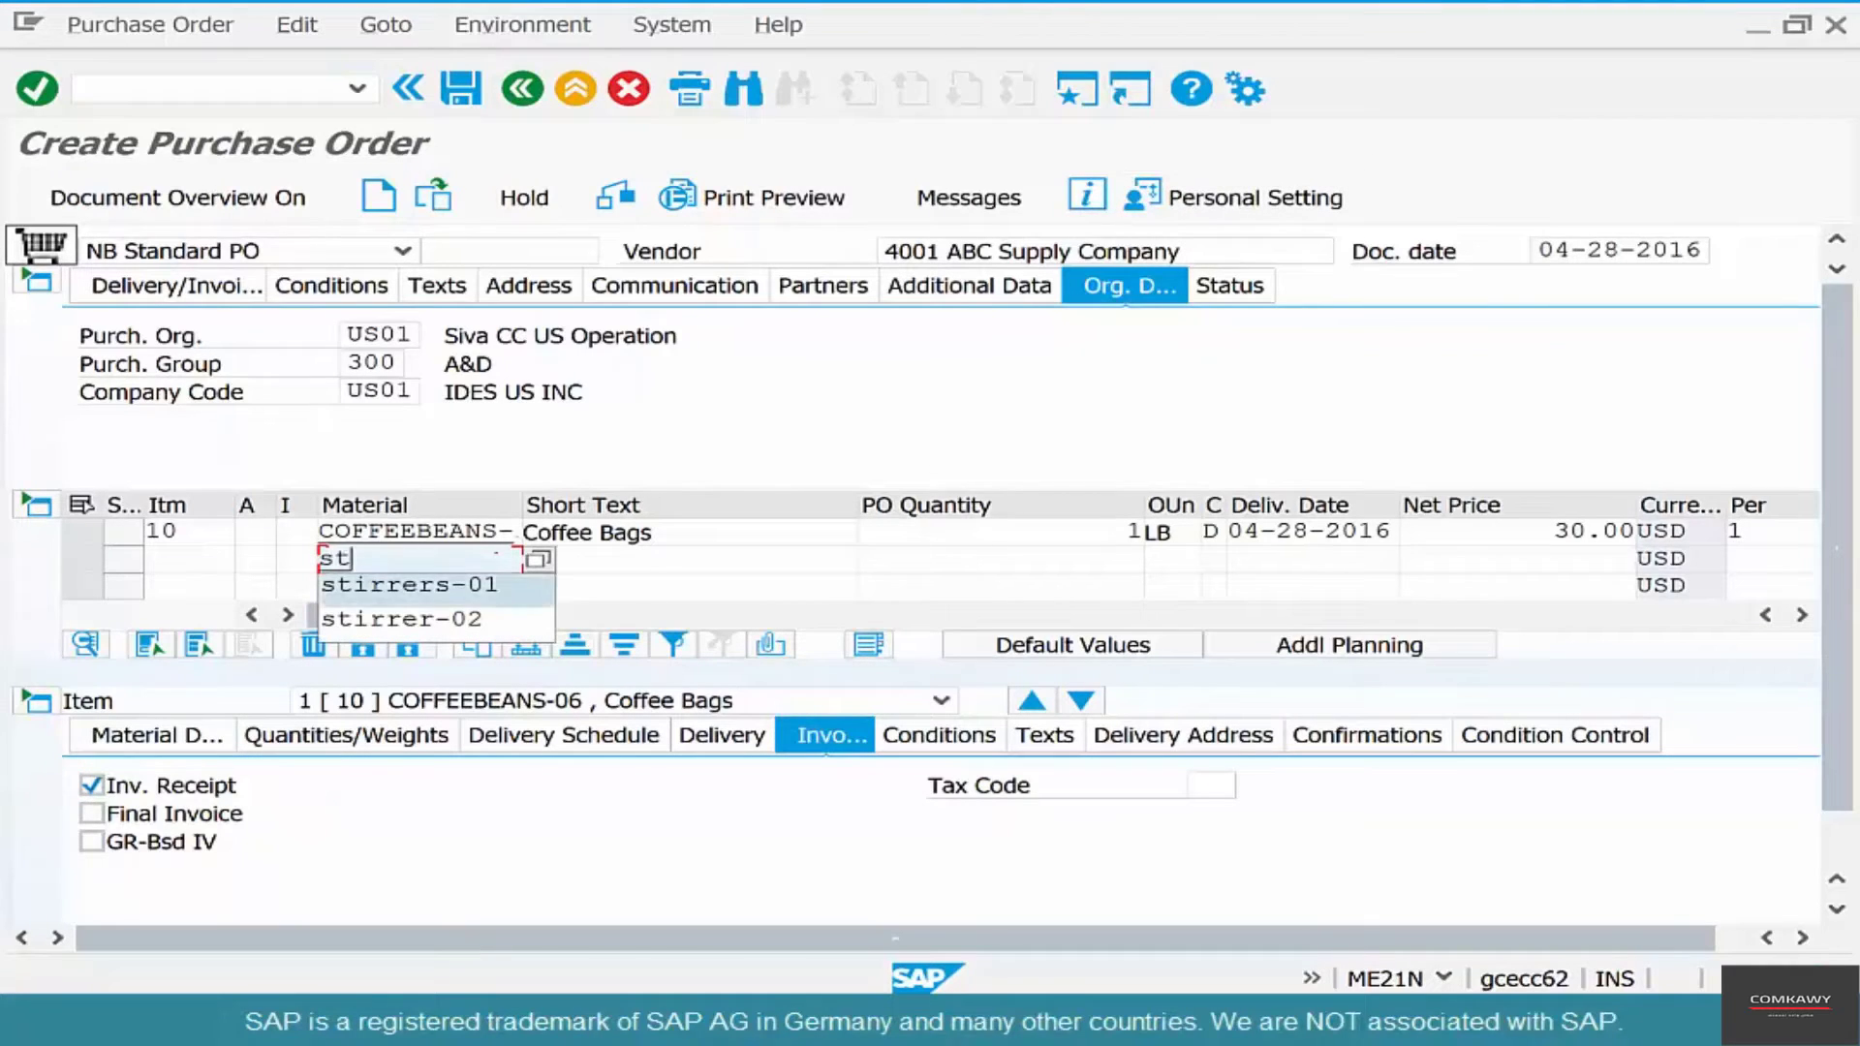
key(Return)
key(Tab)
key(Tab)
text(1)
key(Return)
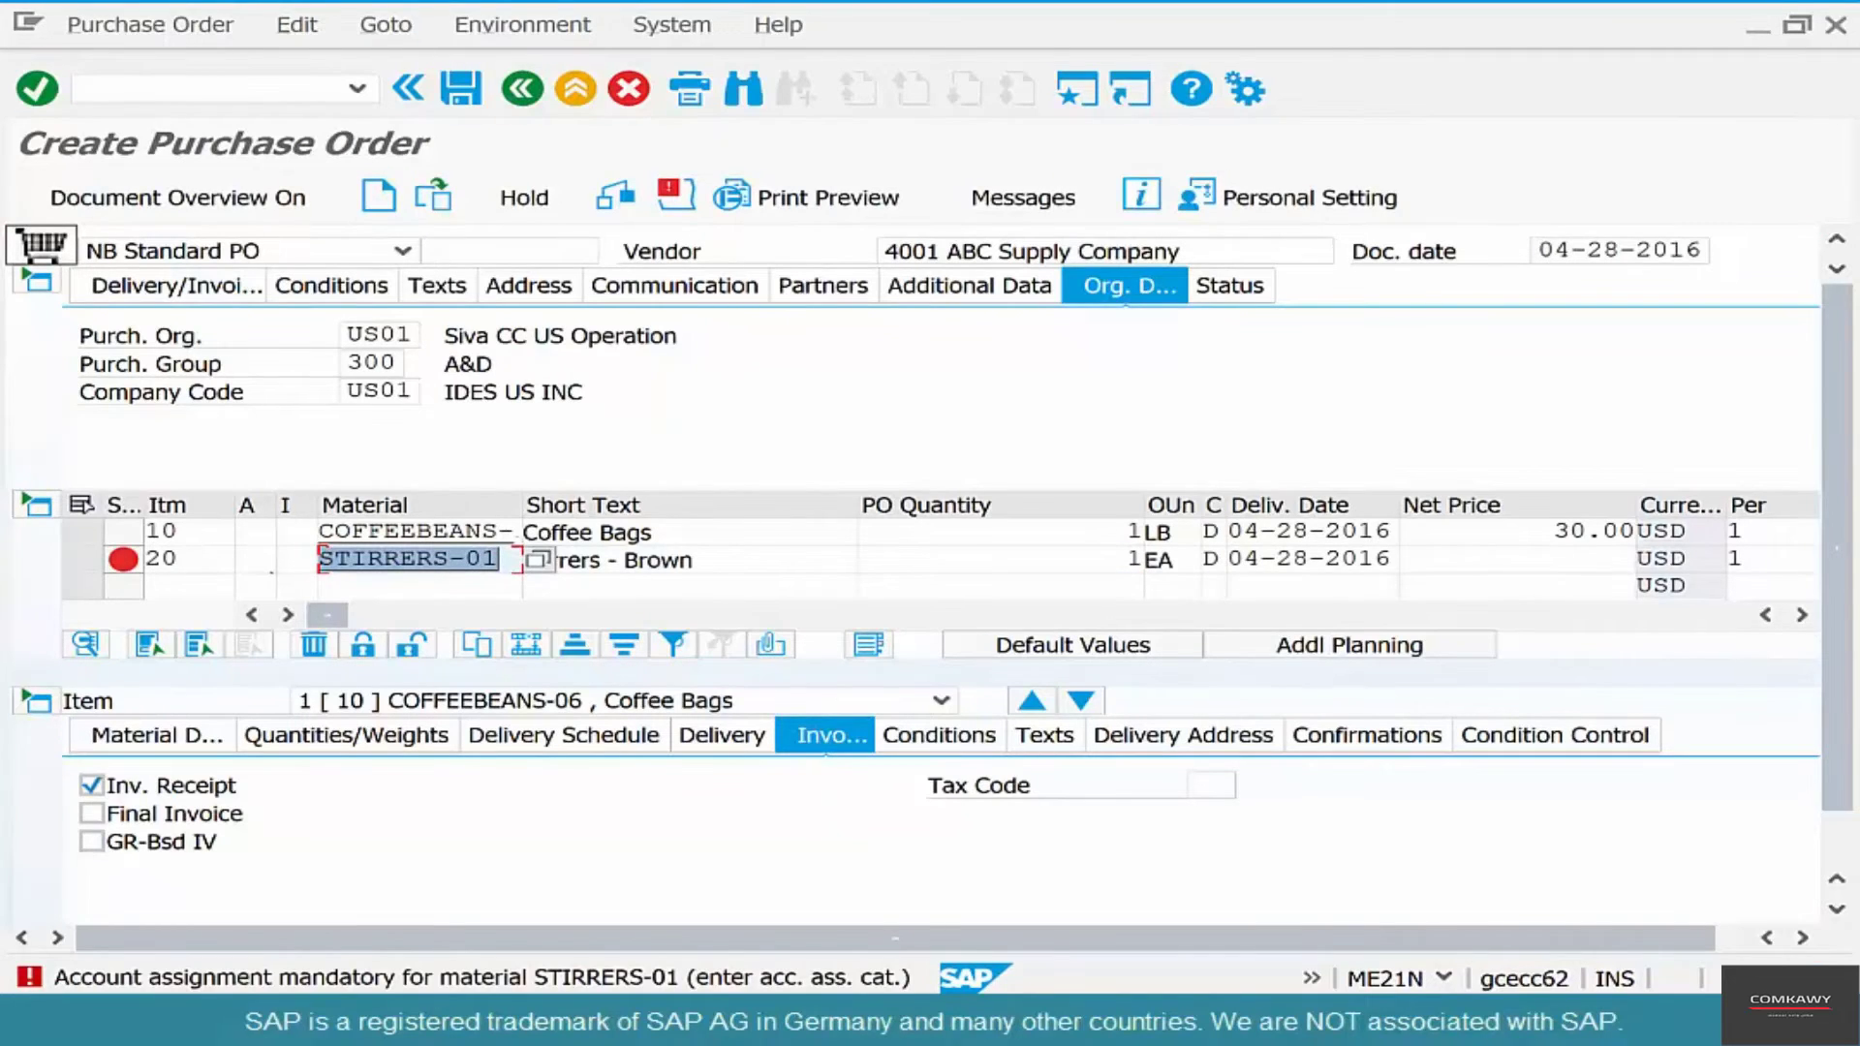
Step: Give the stirrers item account assignment category K and a gross price of 10 USD
click(263, 581)
click(260, 558)
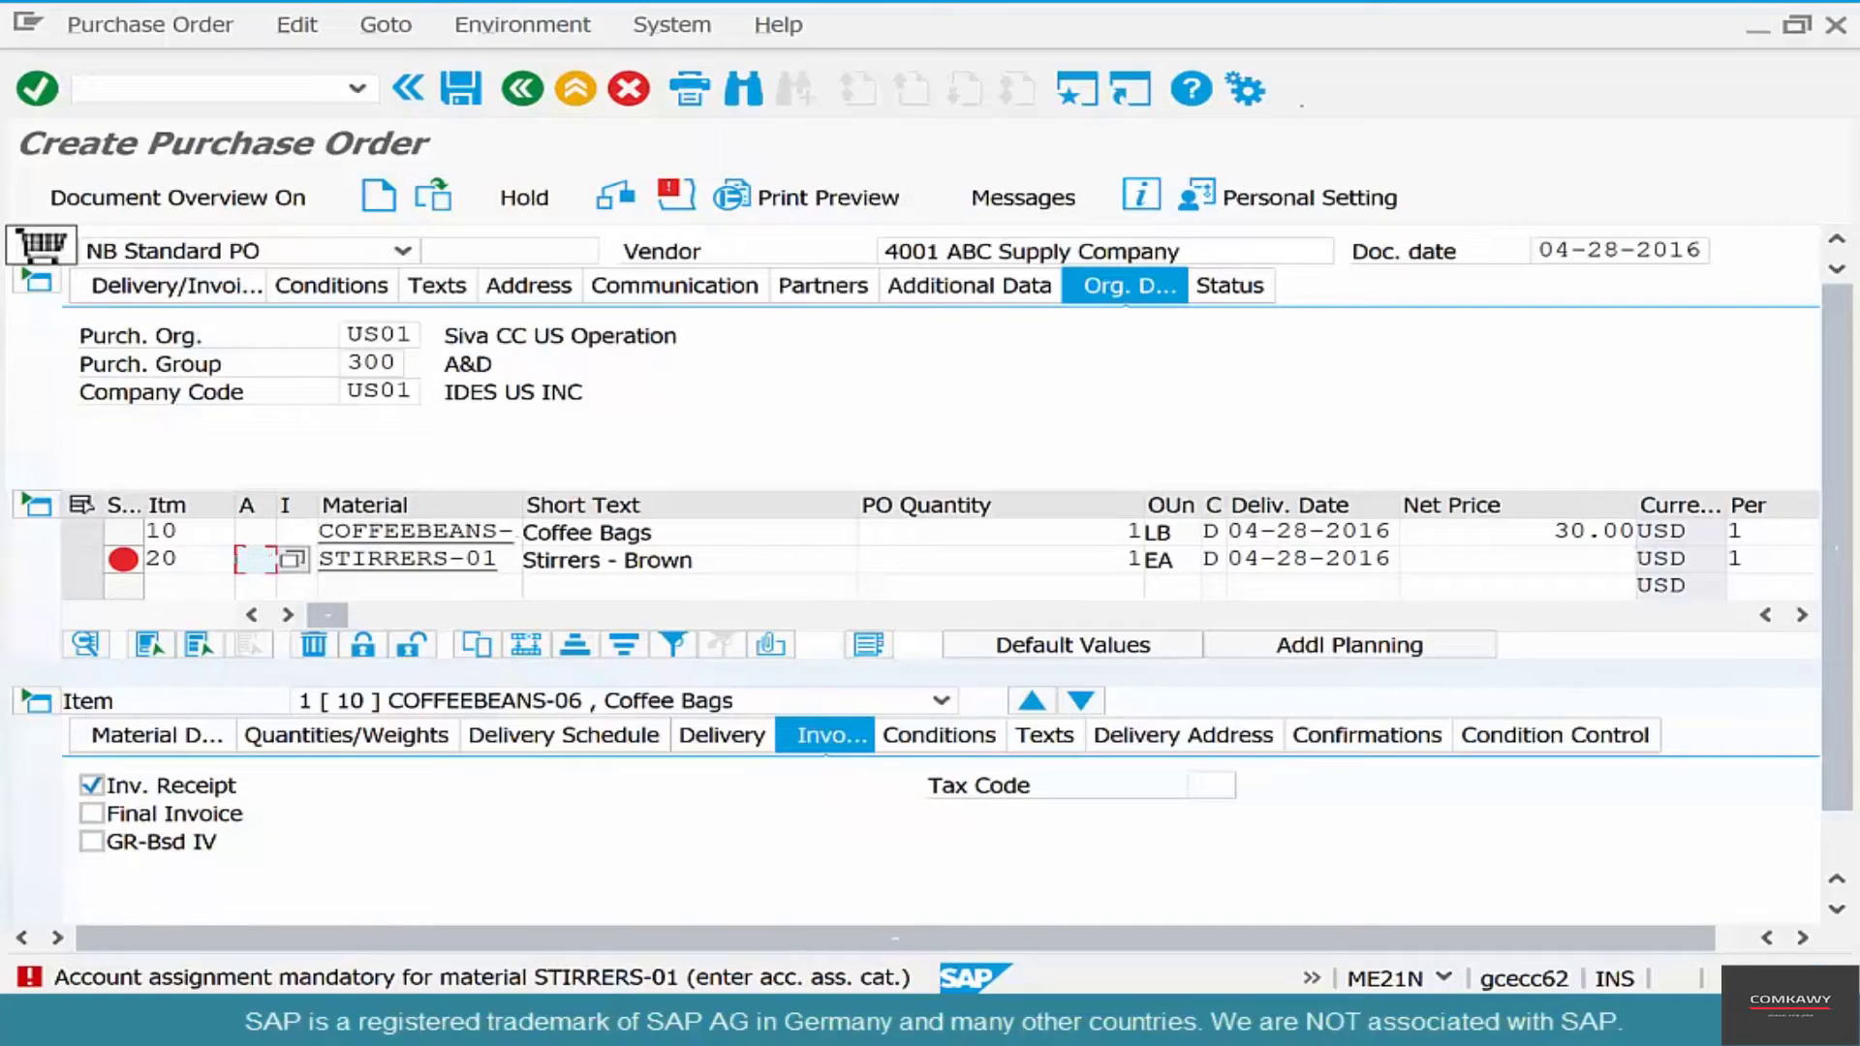
text(K)
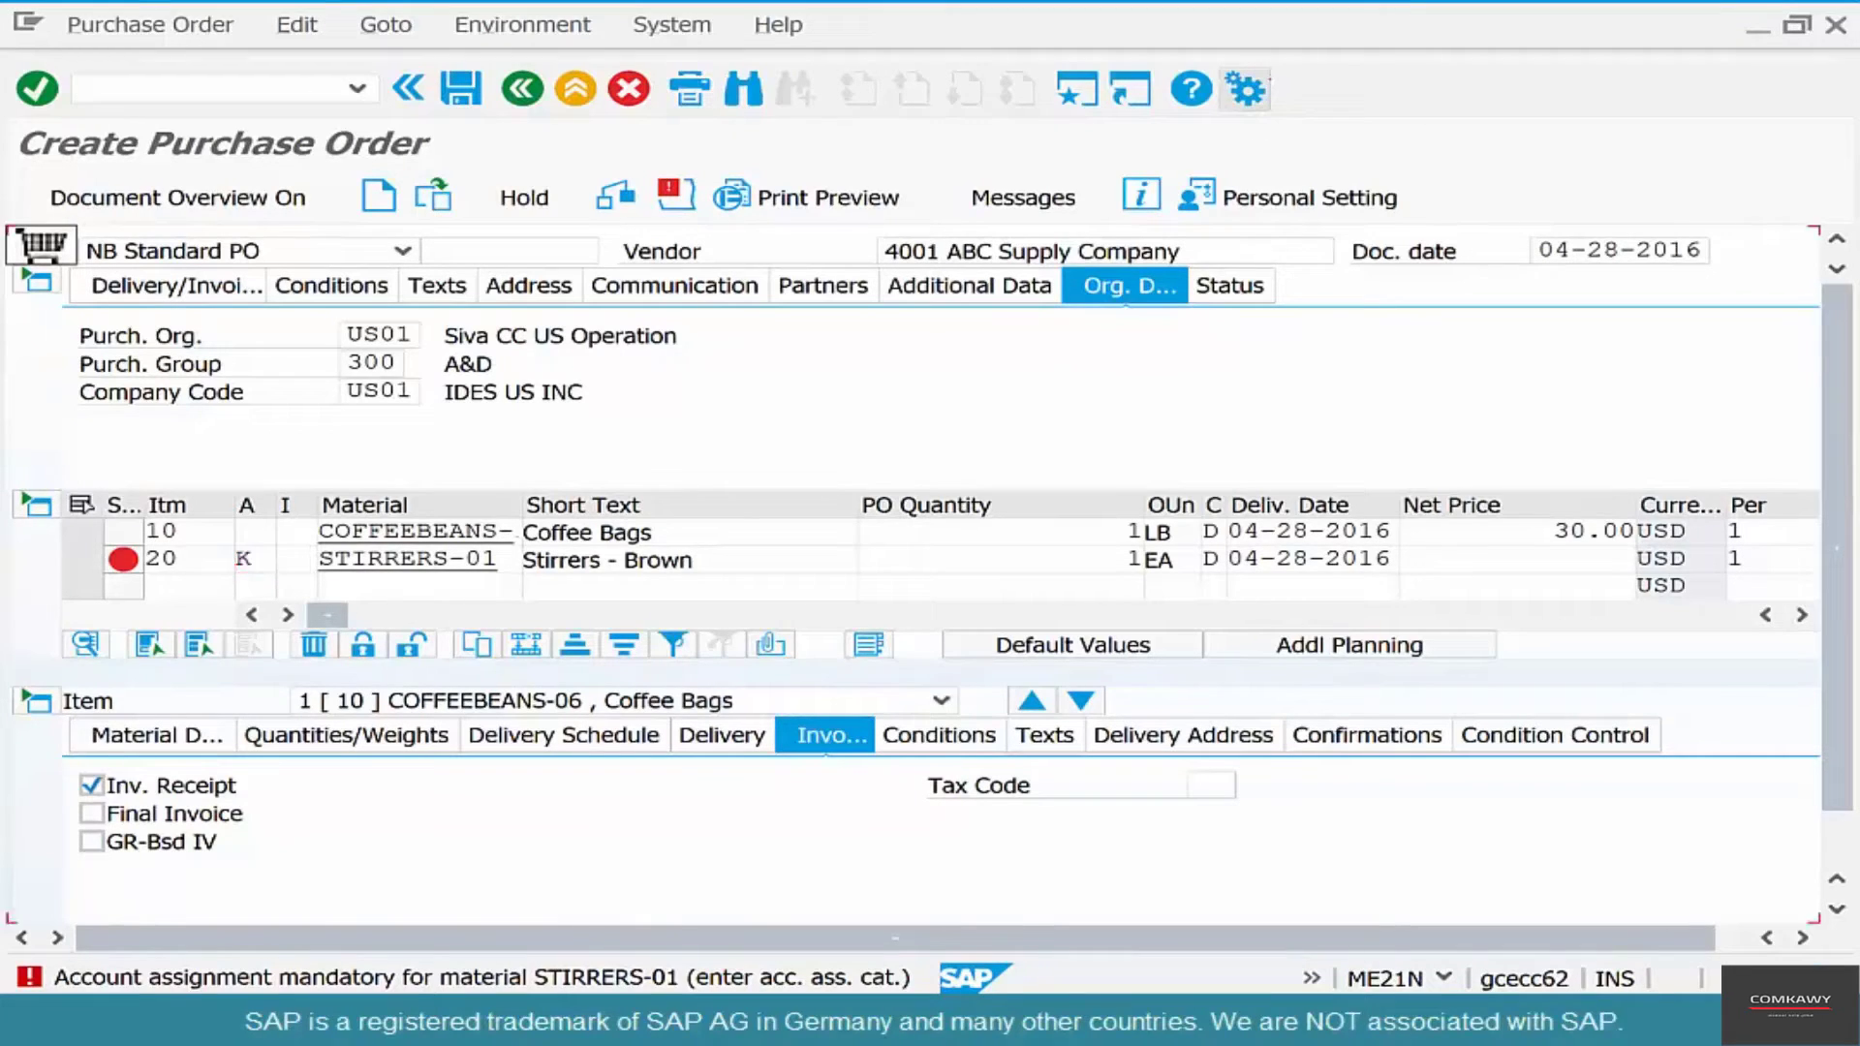
key(Return)
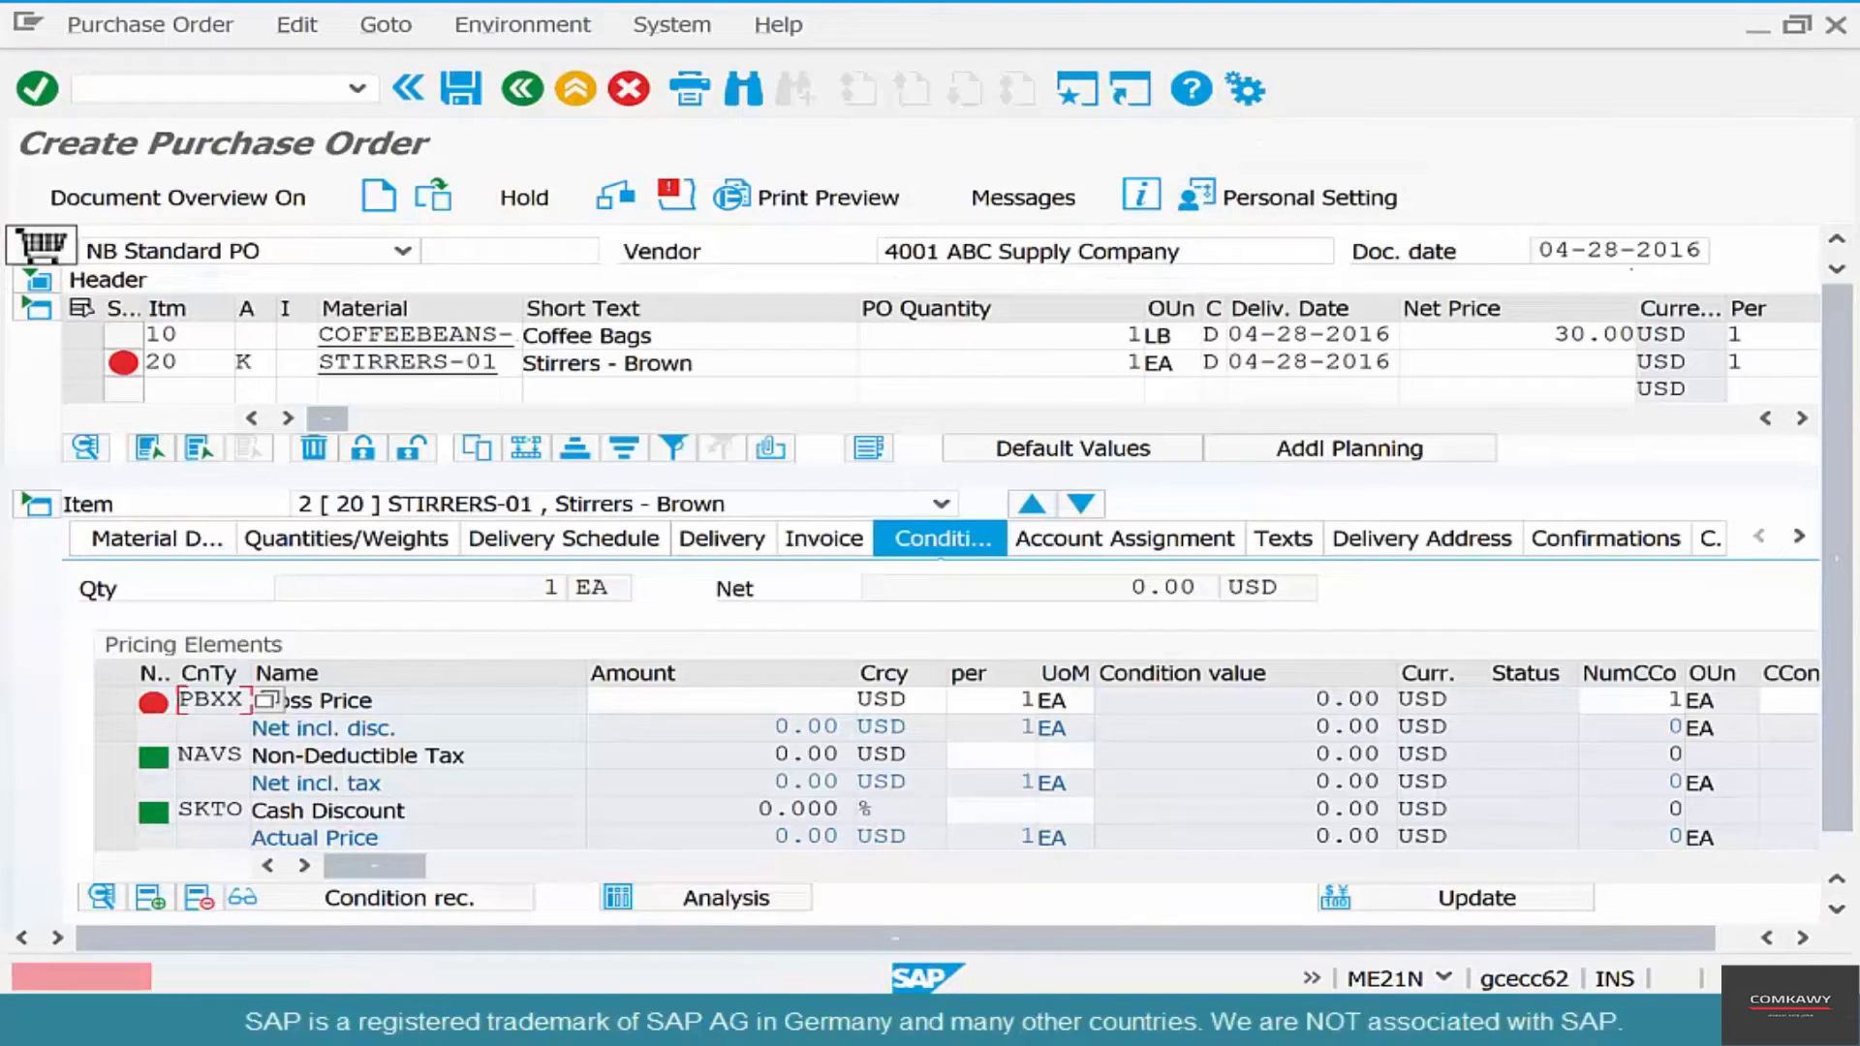
click(834, 705)
text(10)
key(Return)
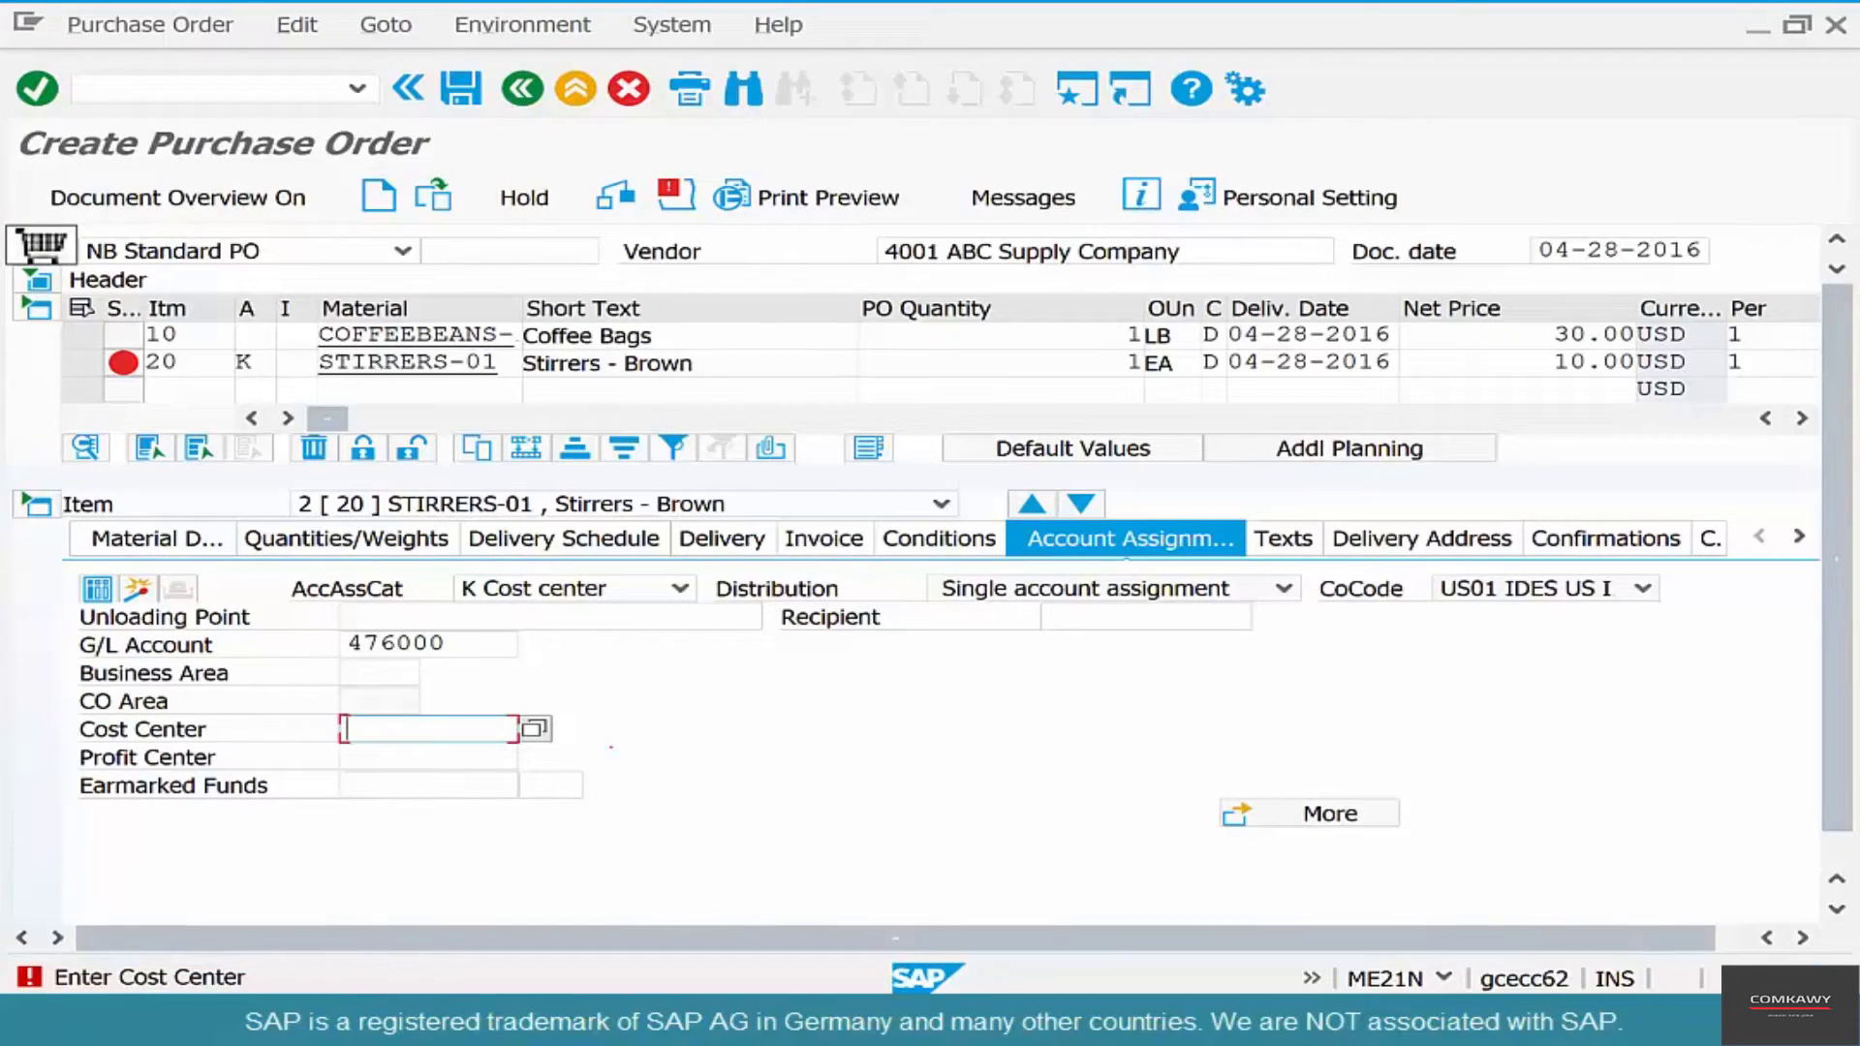
Step: Assign the stirrers item to cost center HR-01
text(hr-01)
key(Return)
key(Return)
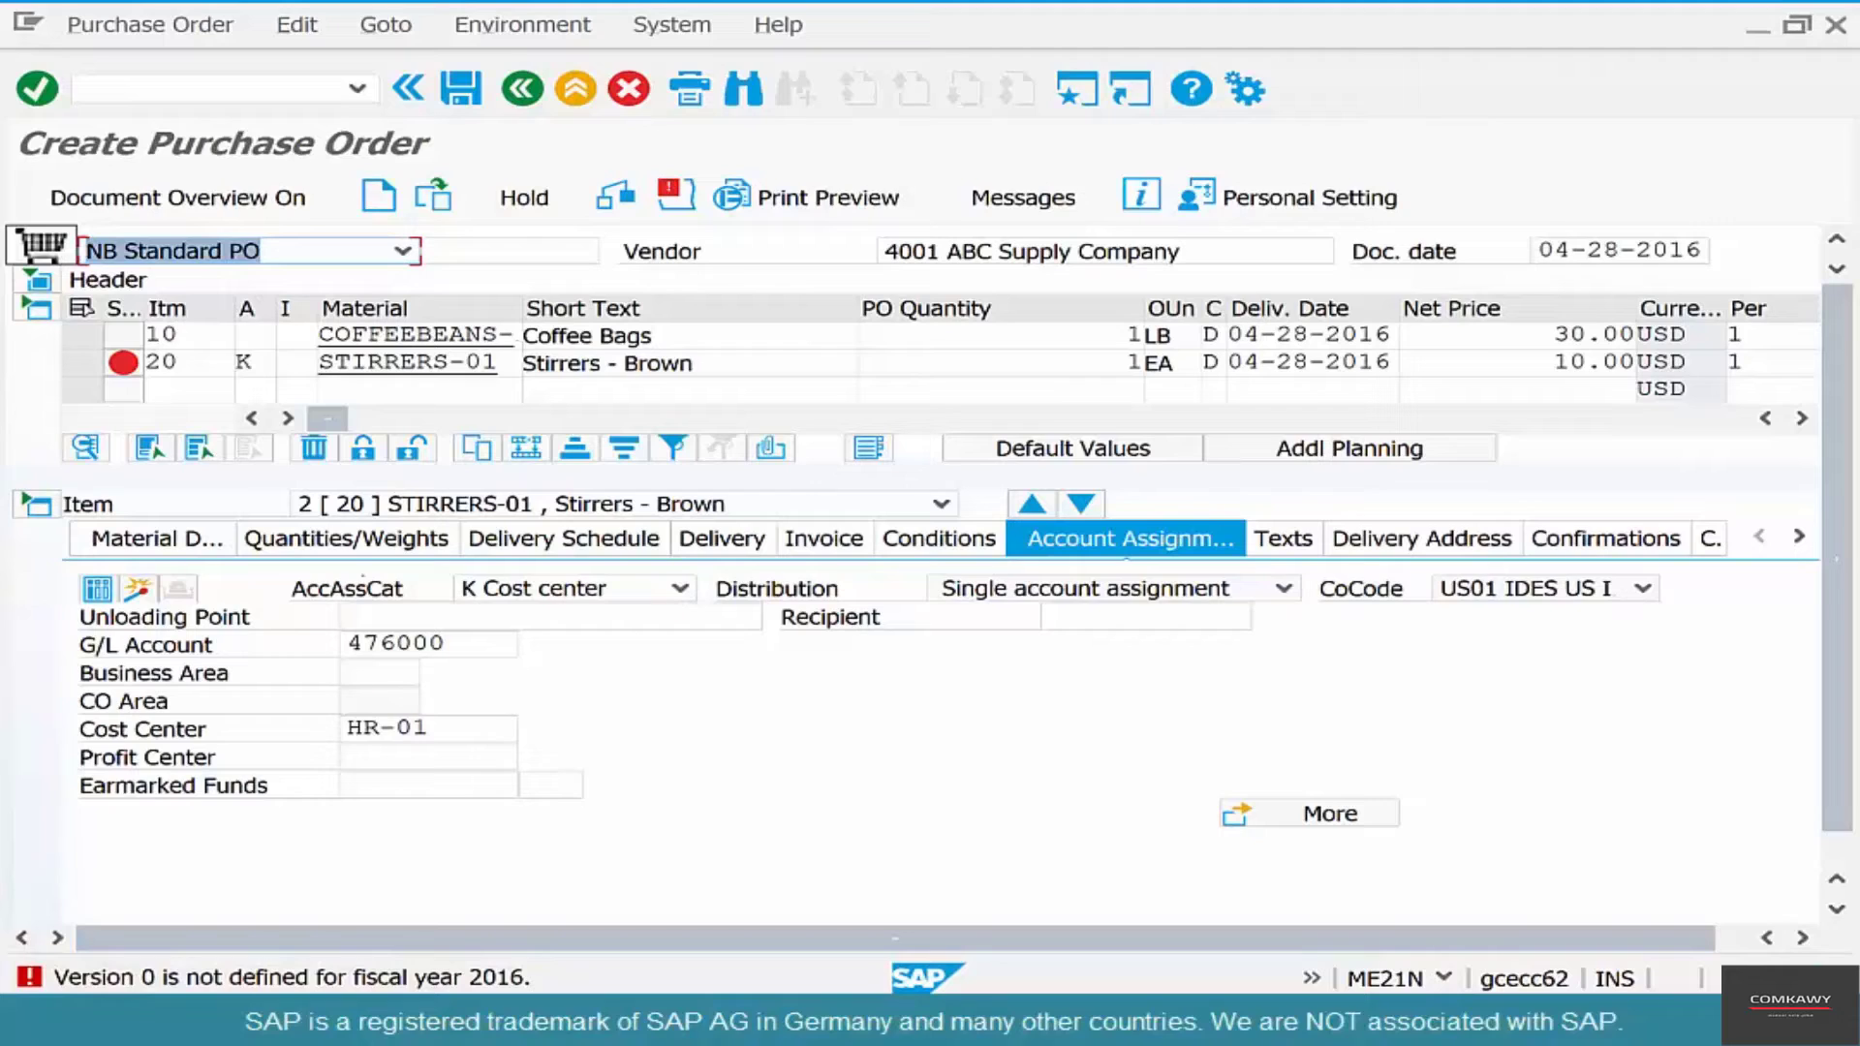
drag(1029, 355, 1162, 354)
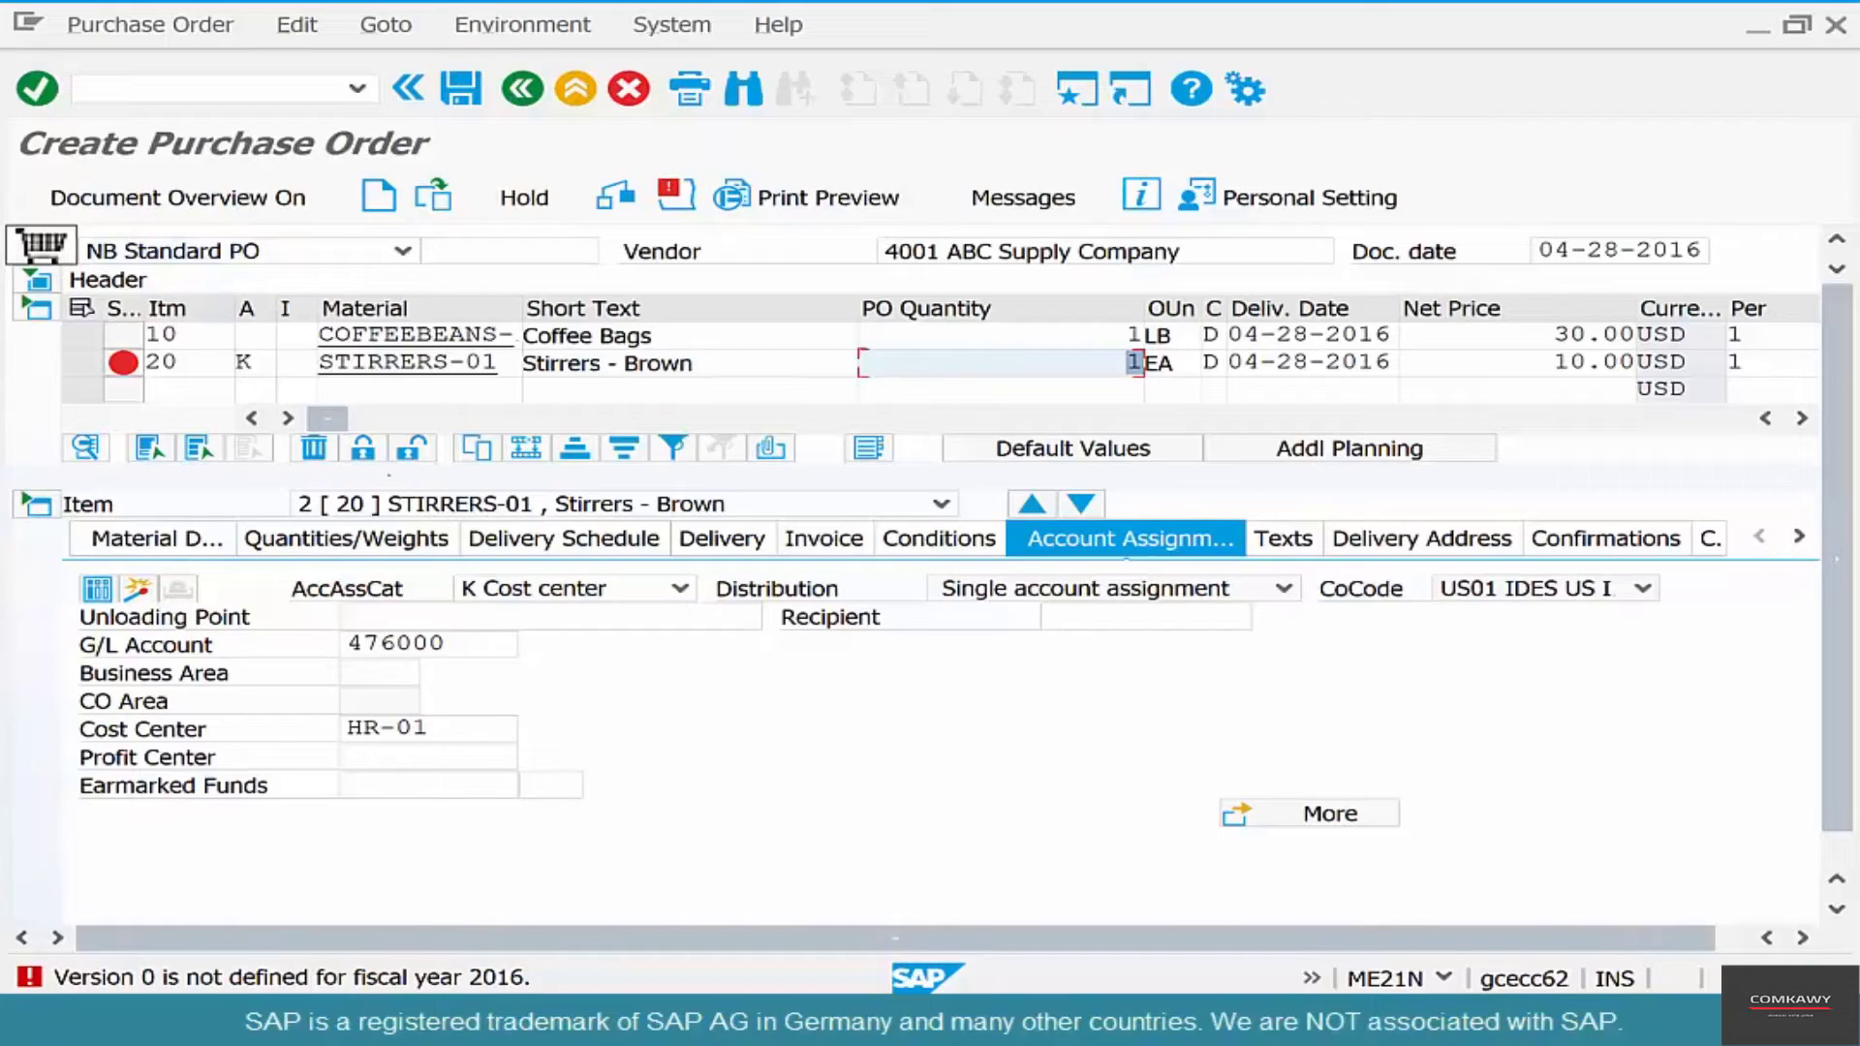
drag(459, 724, 327, 717)
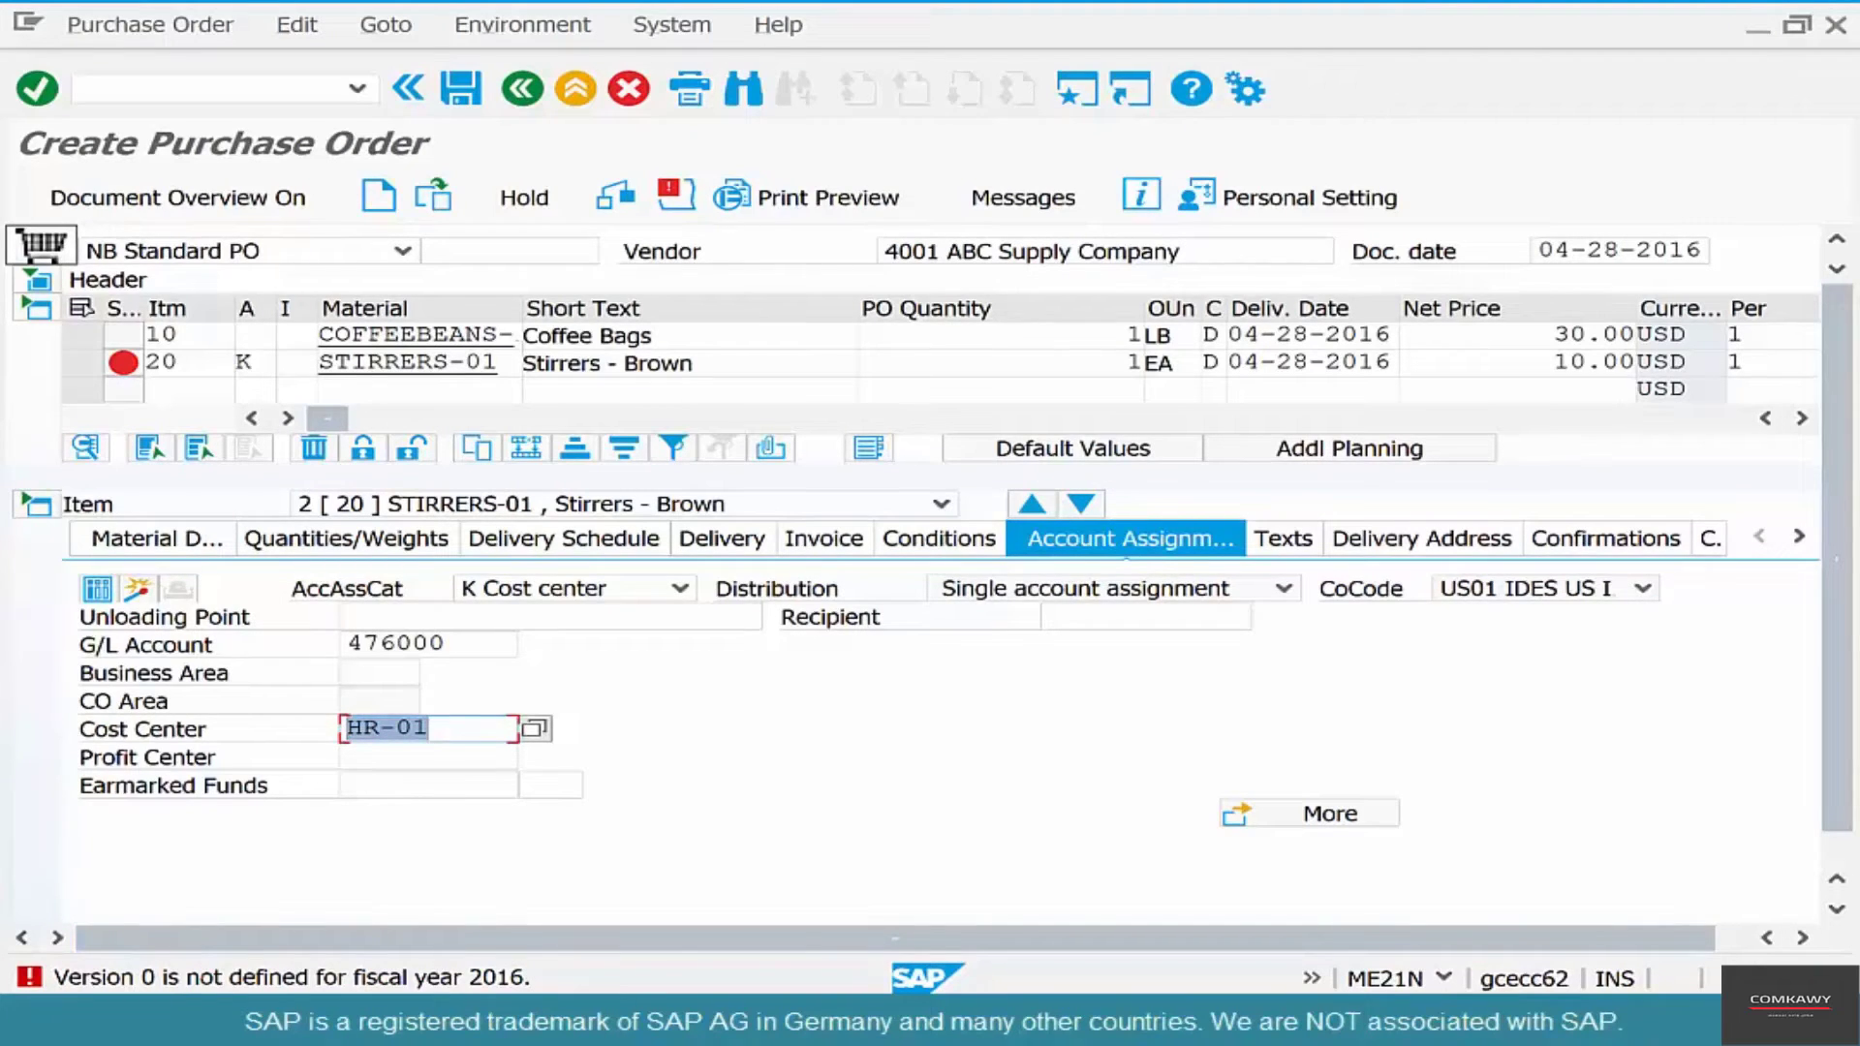
drag(383, 363, 498, 361)
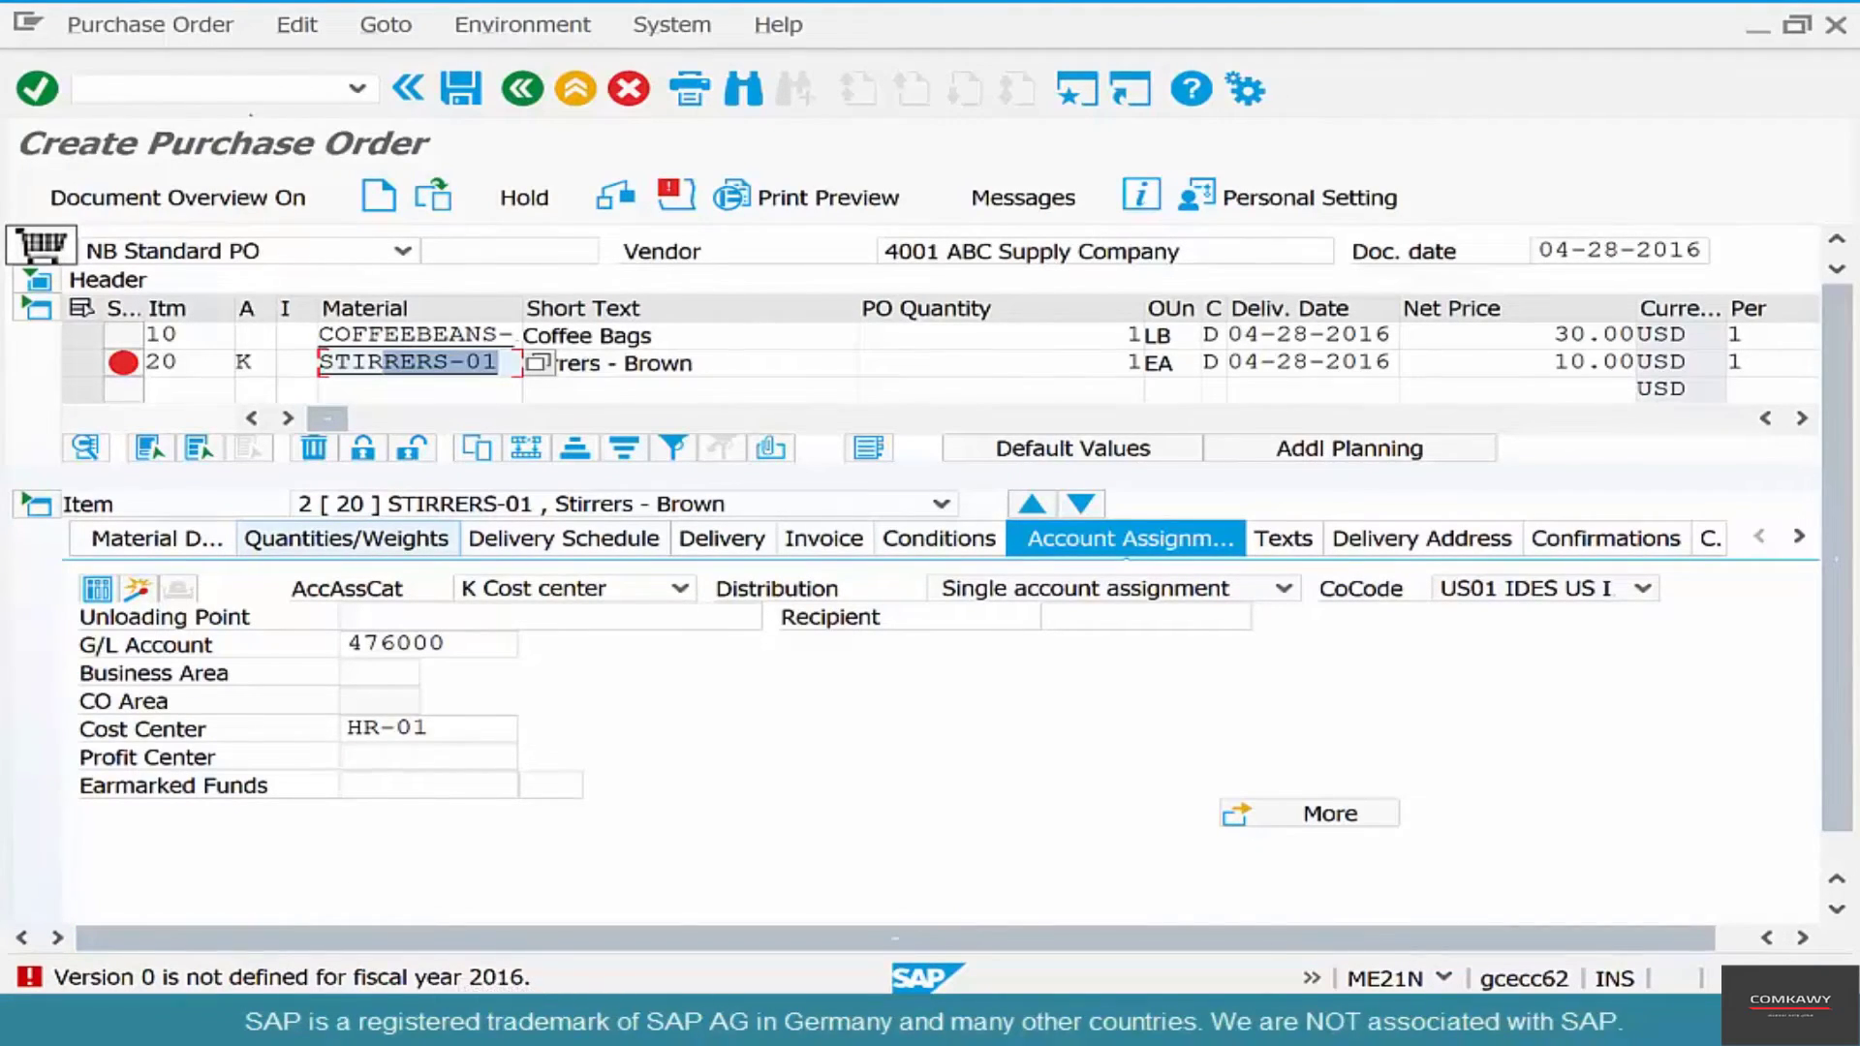
Step: Start transaction OKEV in a new session and try to open the version settings for controlling area 2000
click(259, 91)
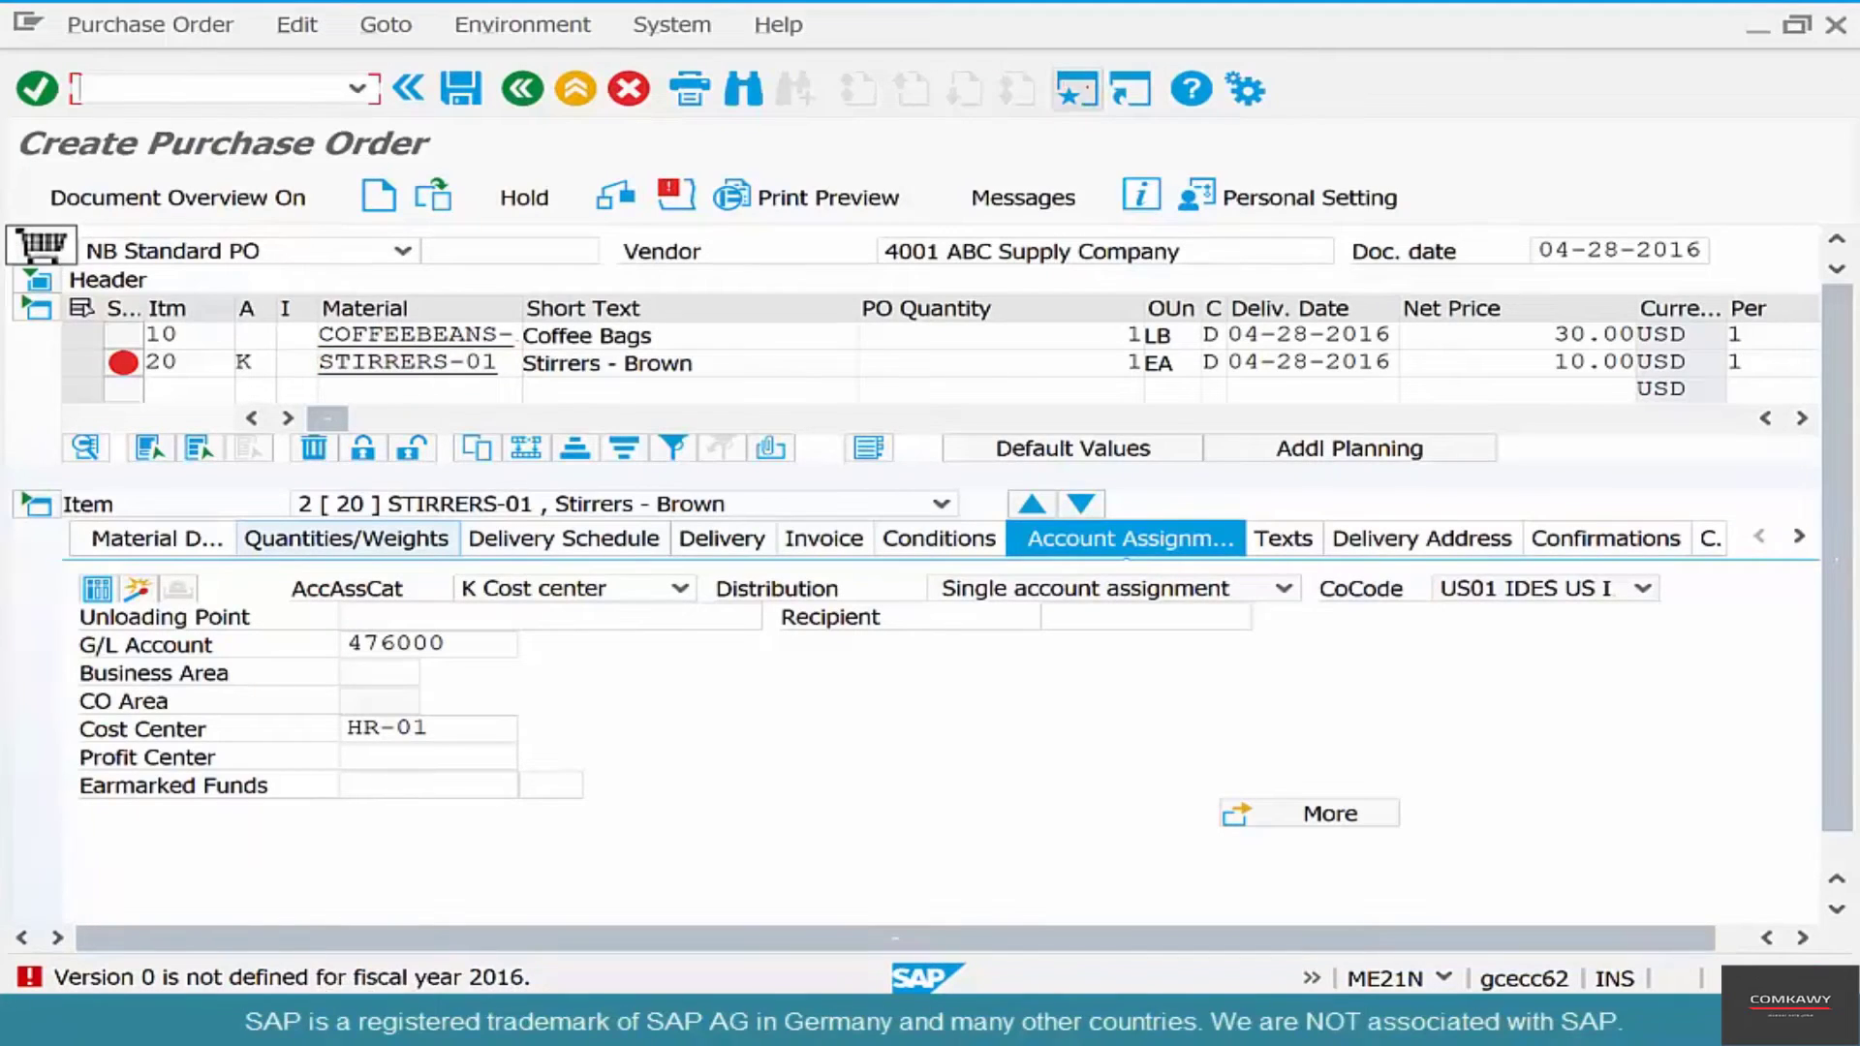
click(1087, 87)
key(F3)
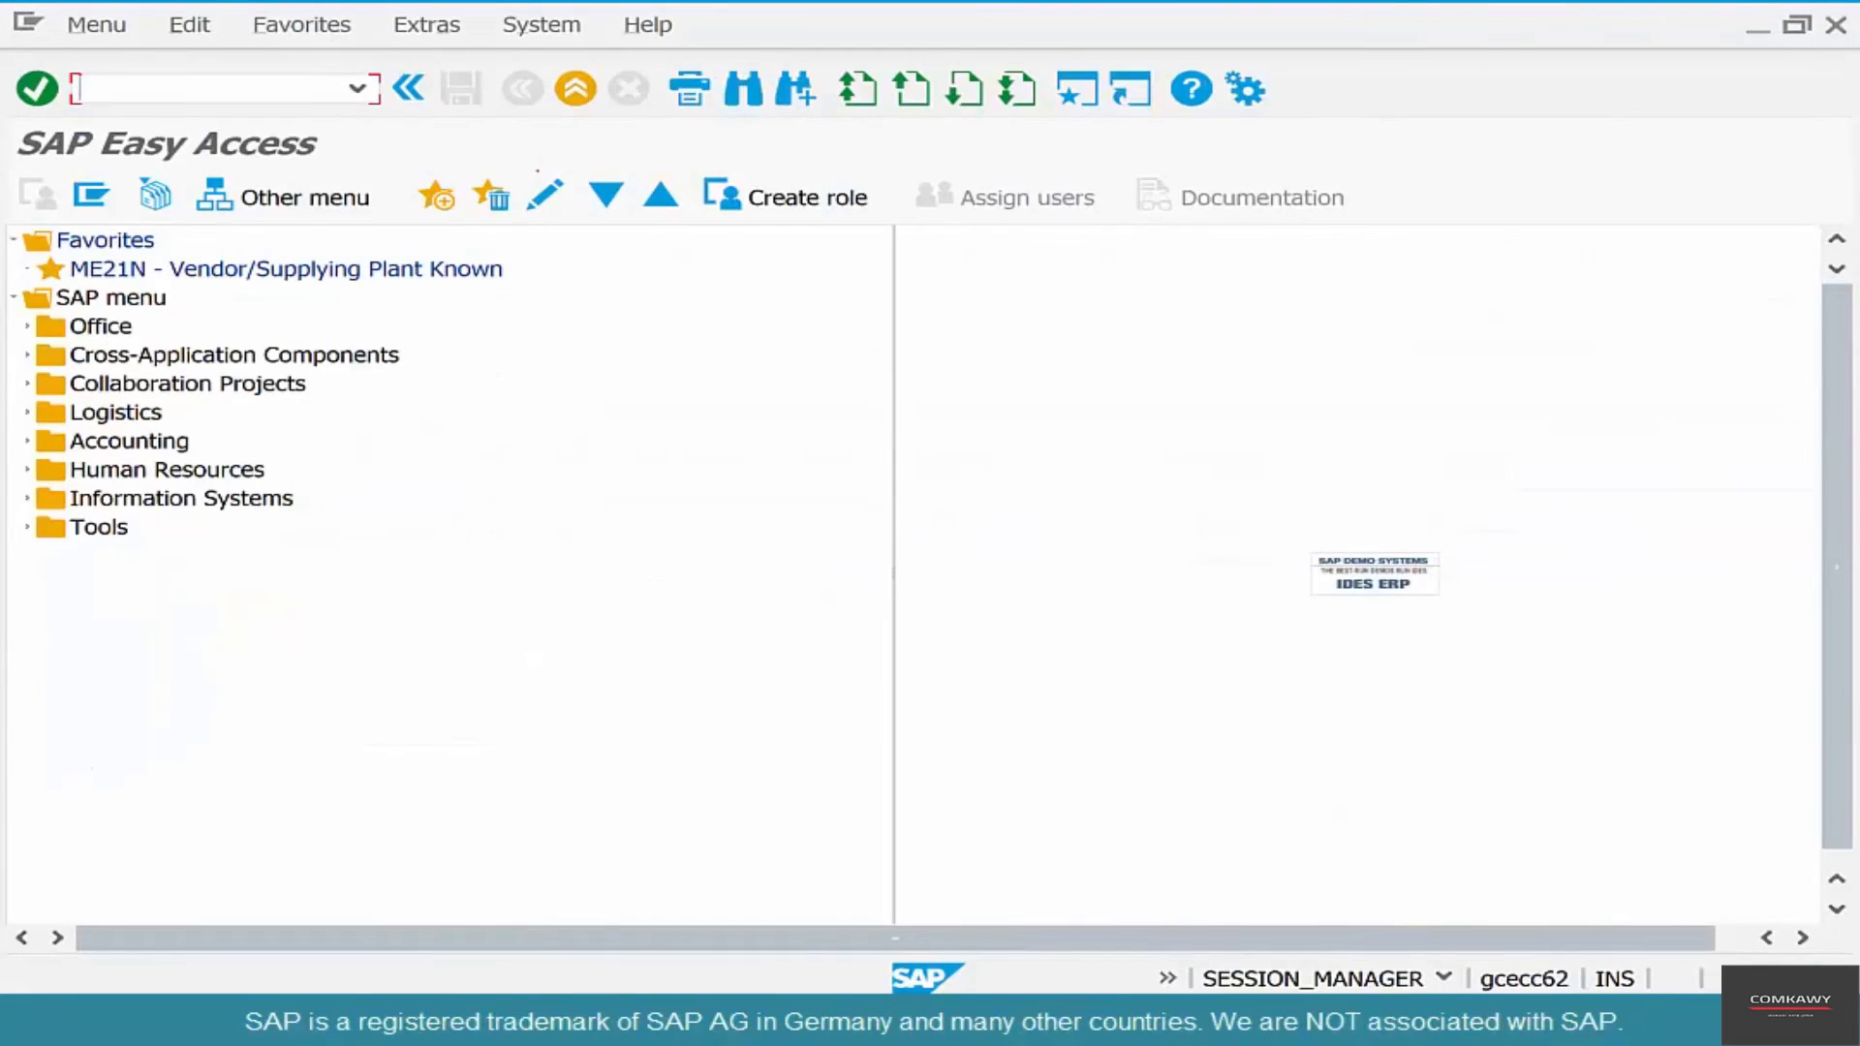
text(okev)
key(Return)
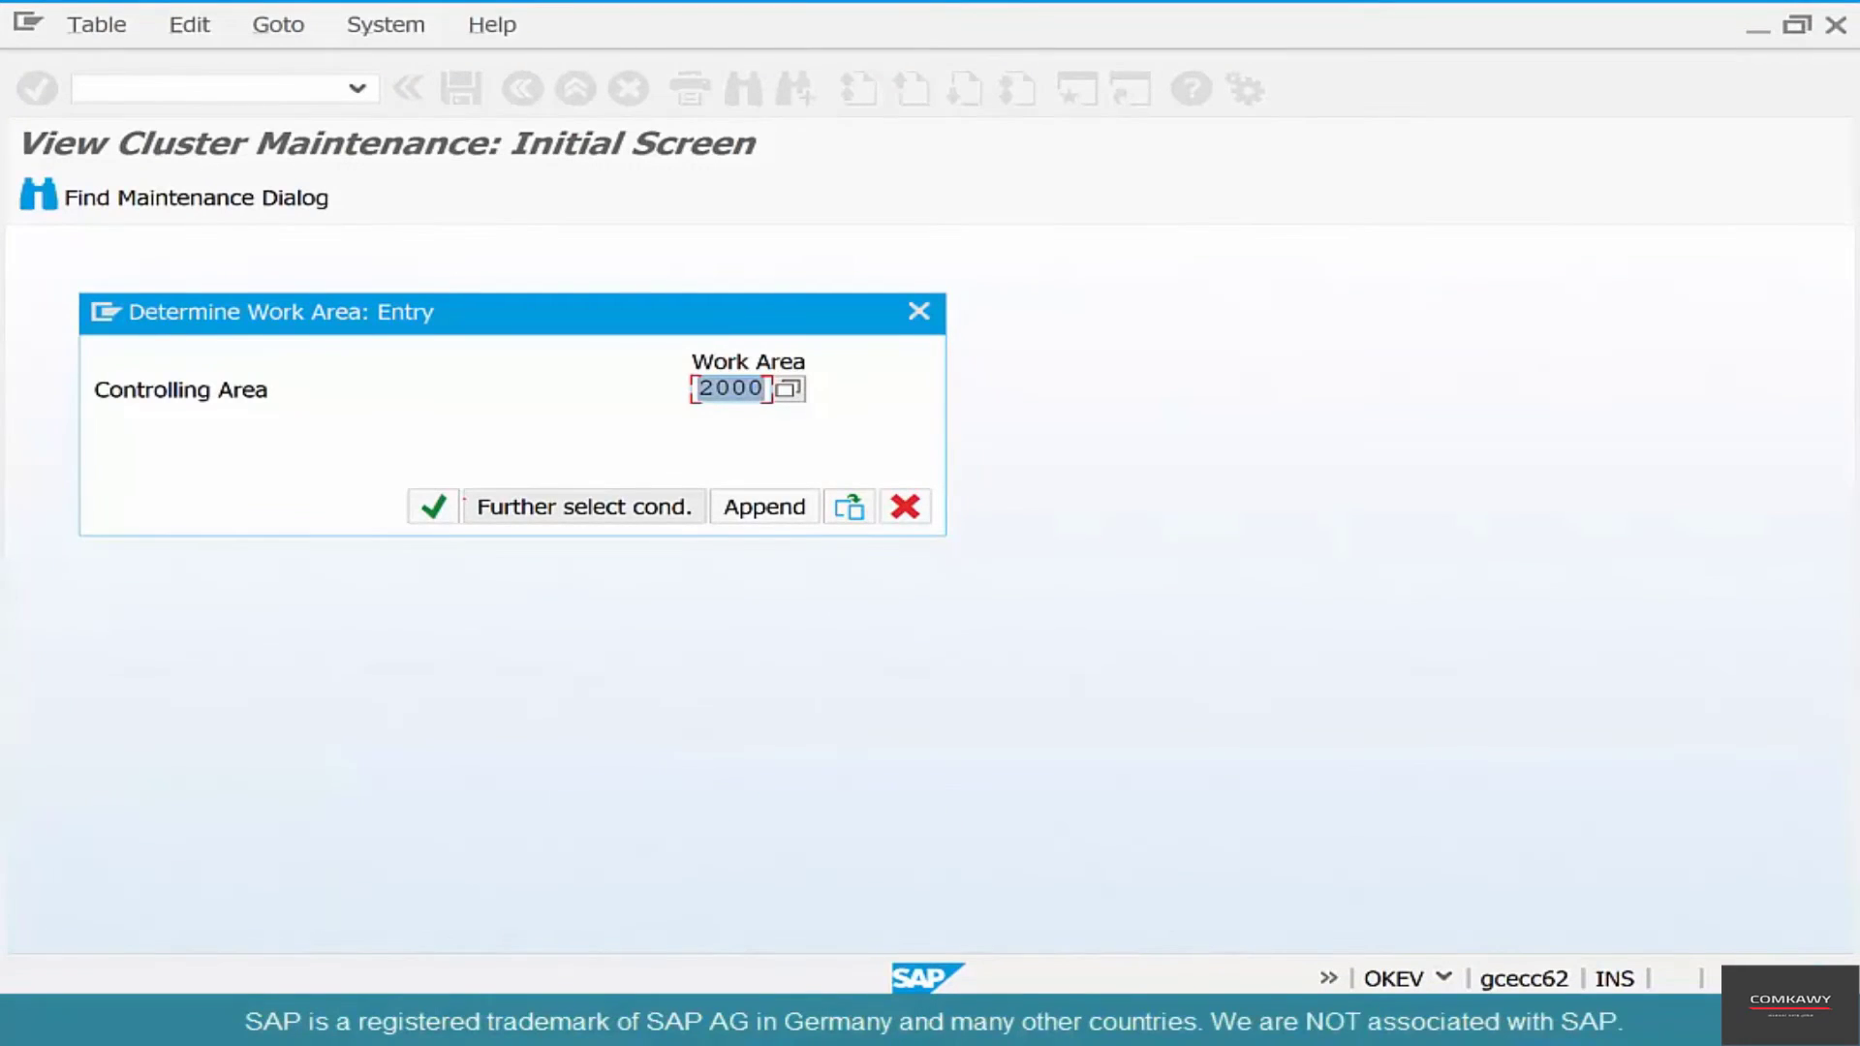
click(433, 507)
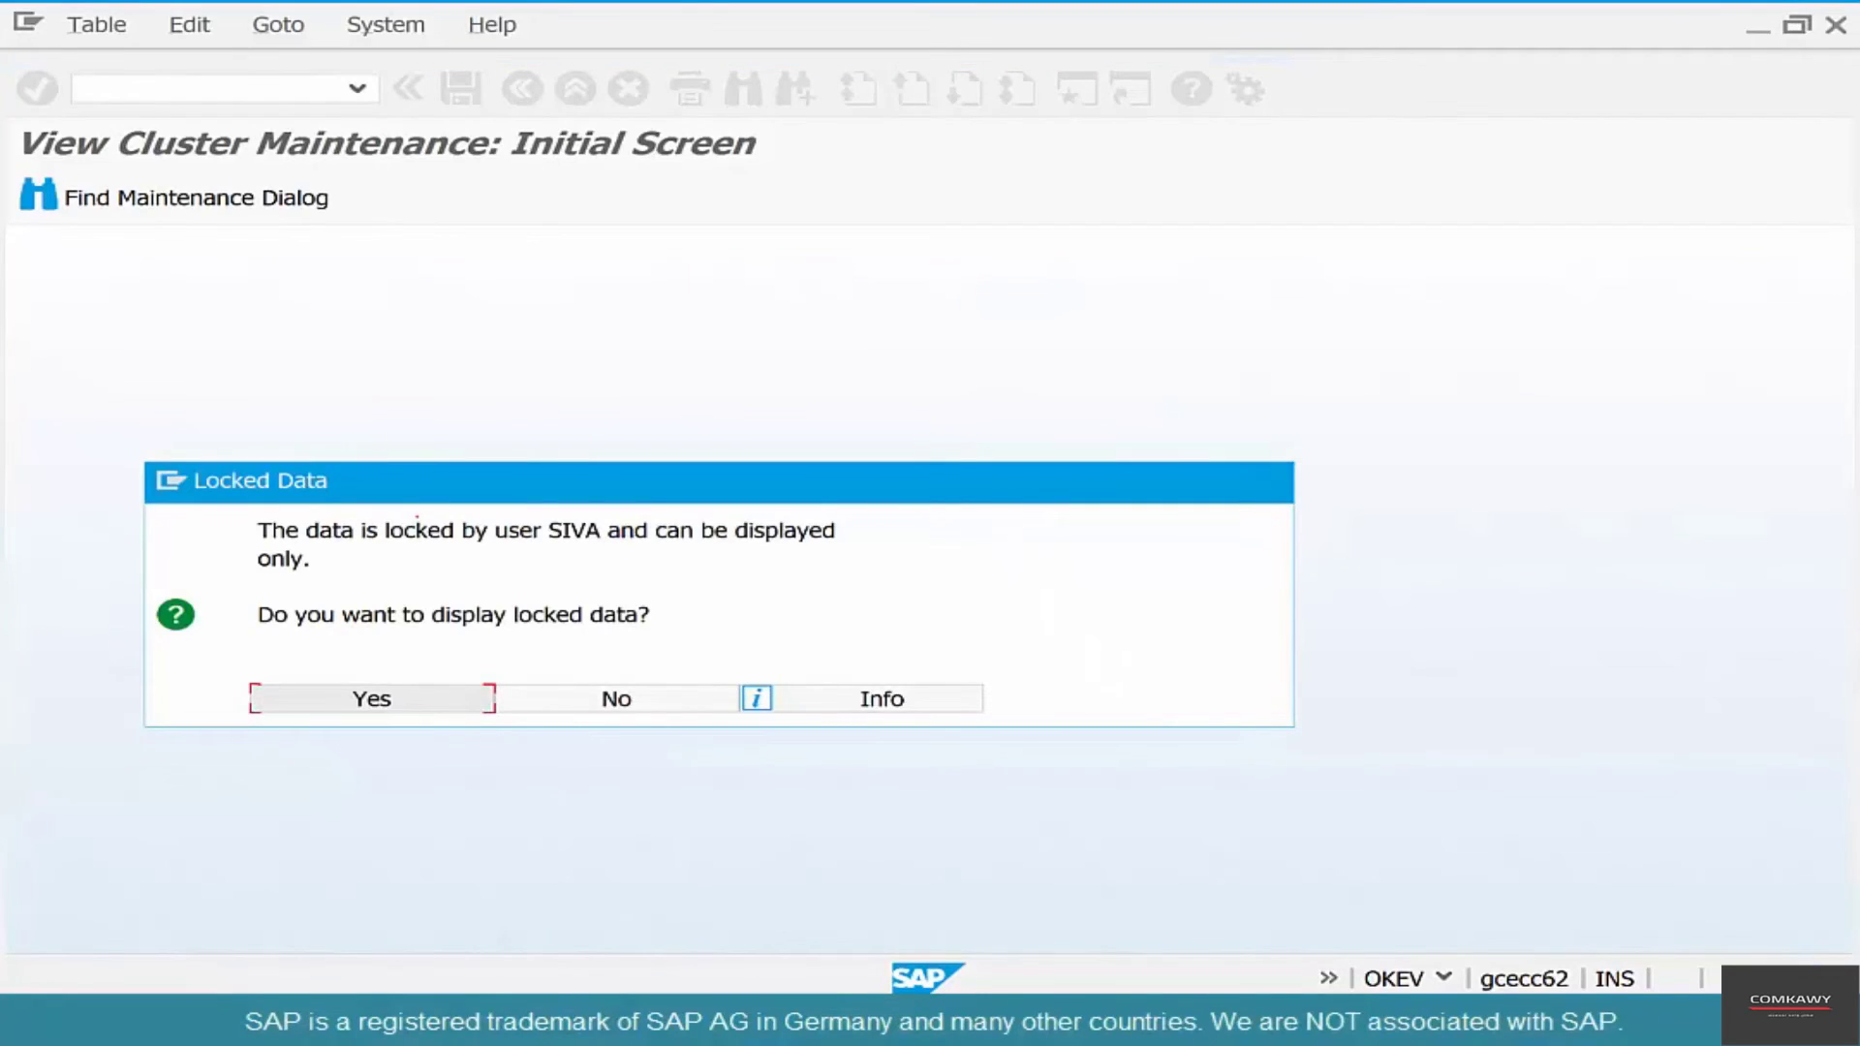
Step: Exit the company code assignment maintenance in the other session to release controlling area 2000, and return to the OKEV session
key(alt+Tab)
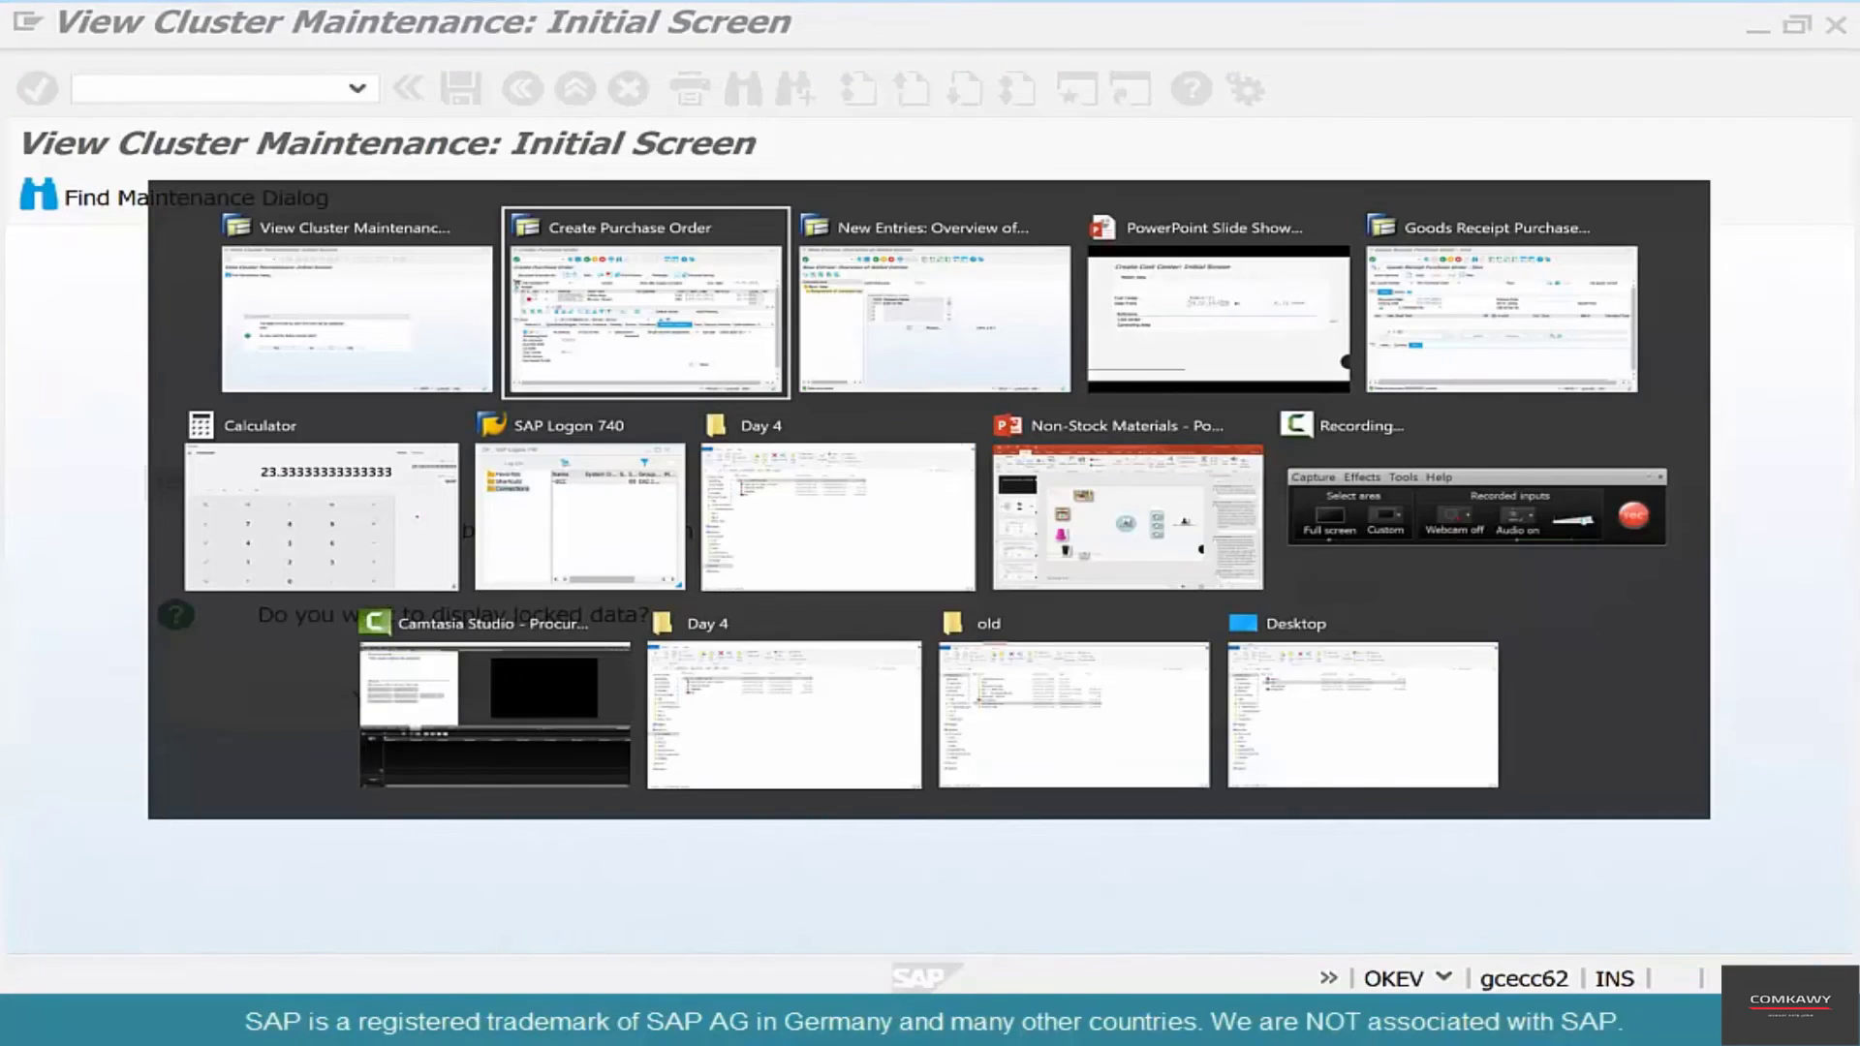
key(alt+Tab)
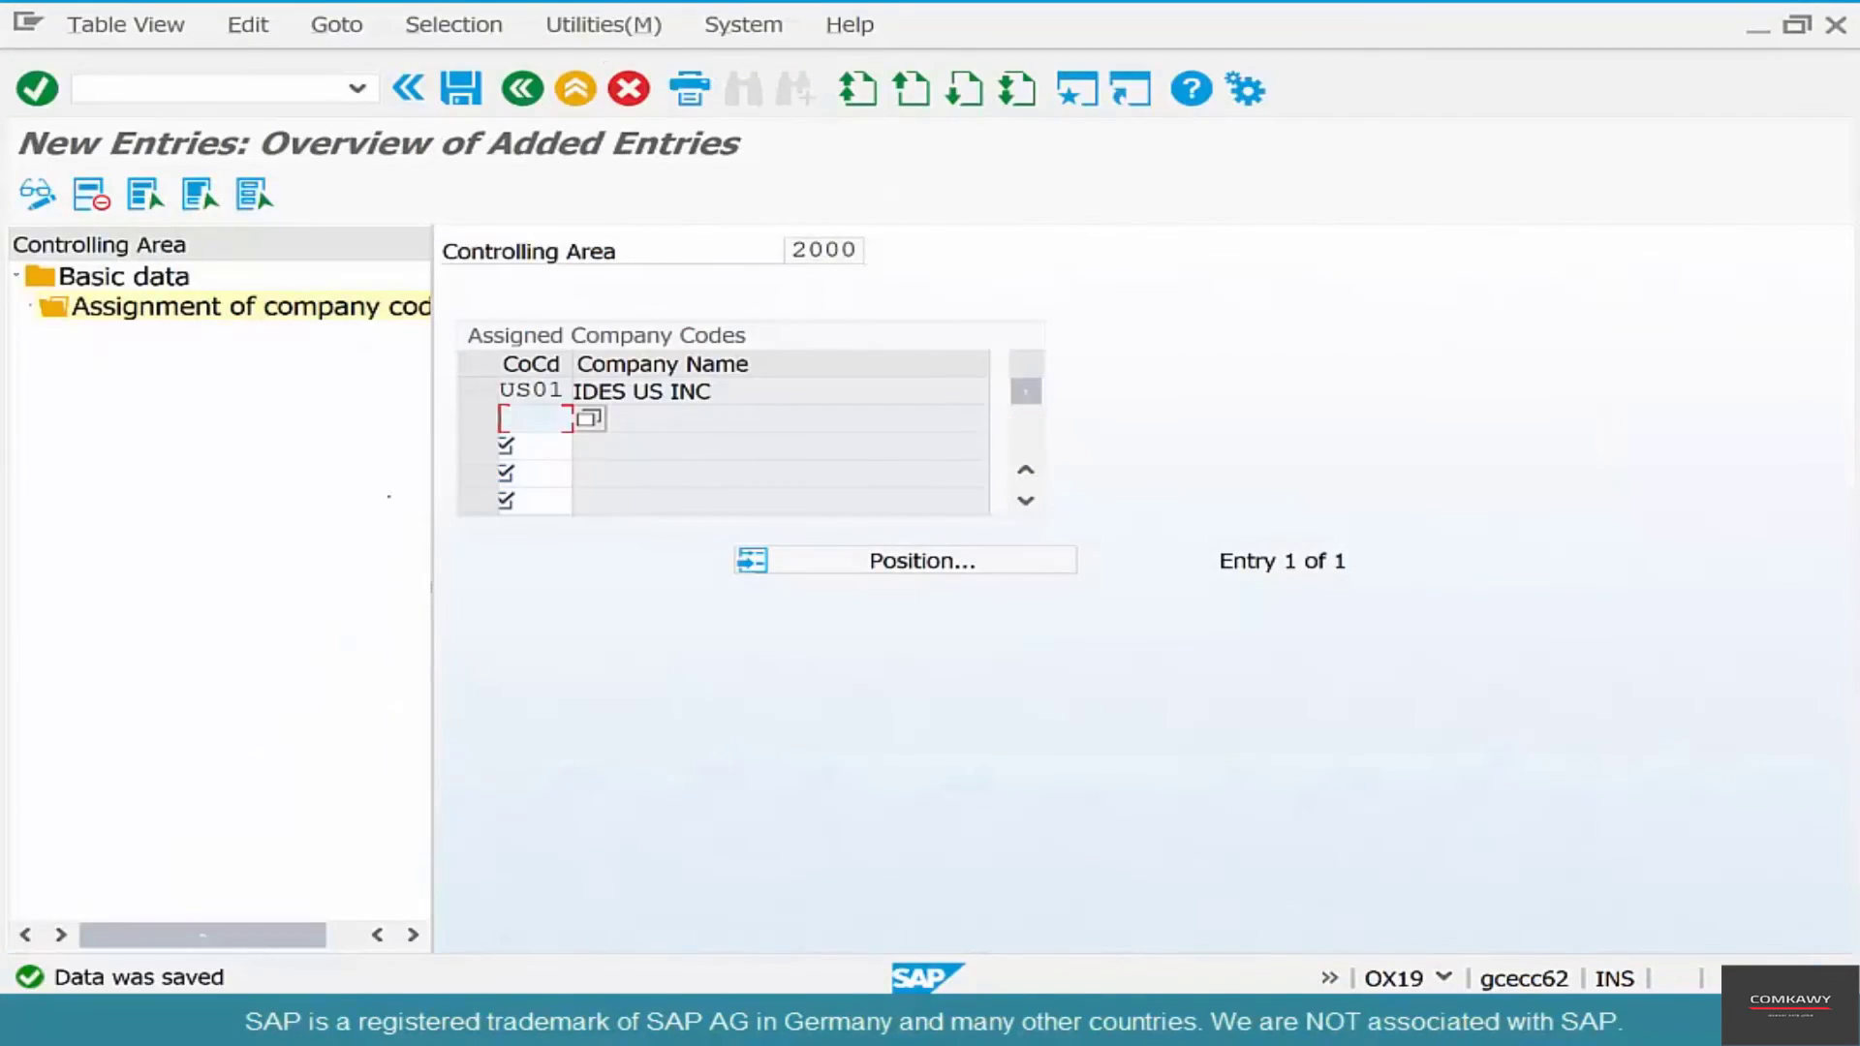
key(F3)
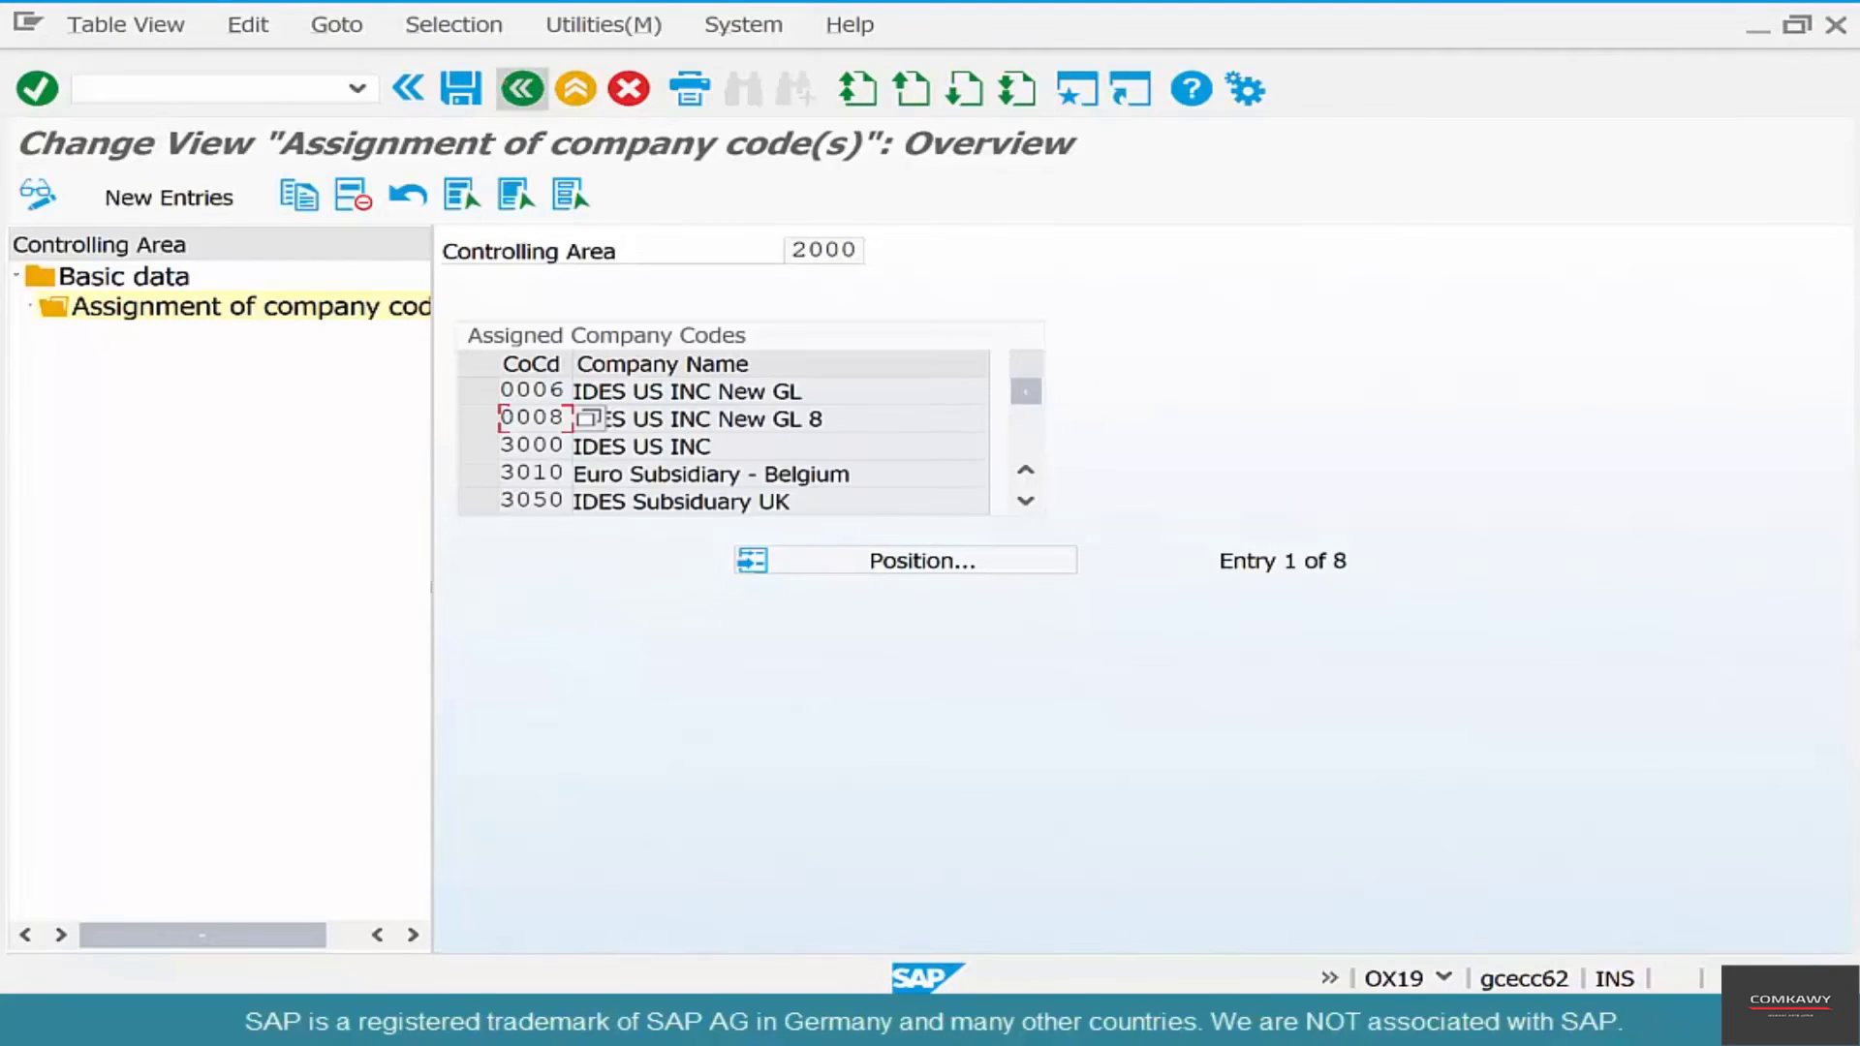
key(F3)
key(F3)
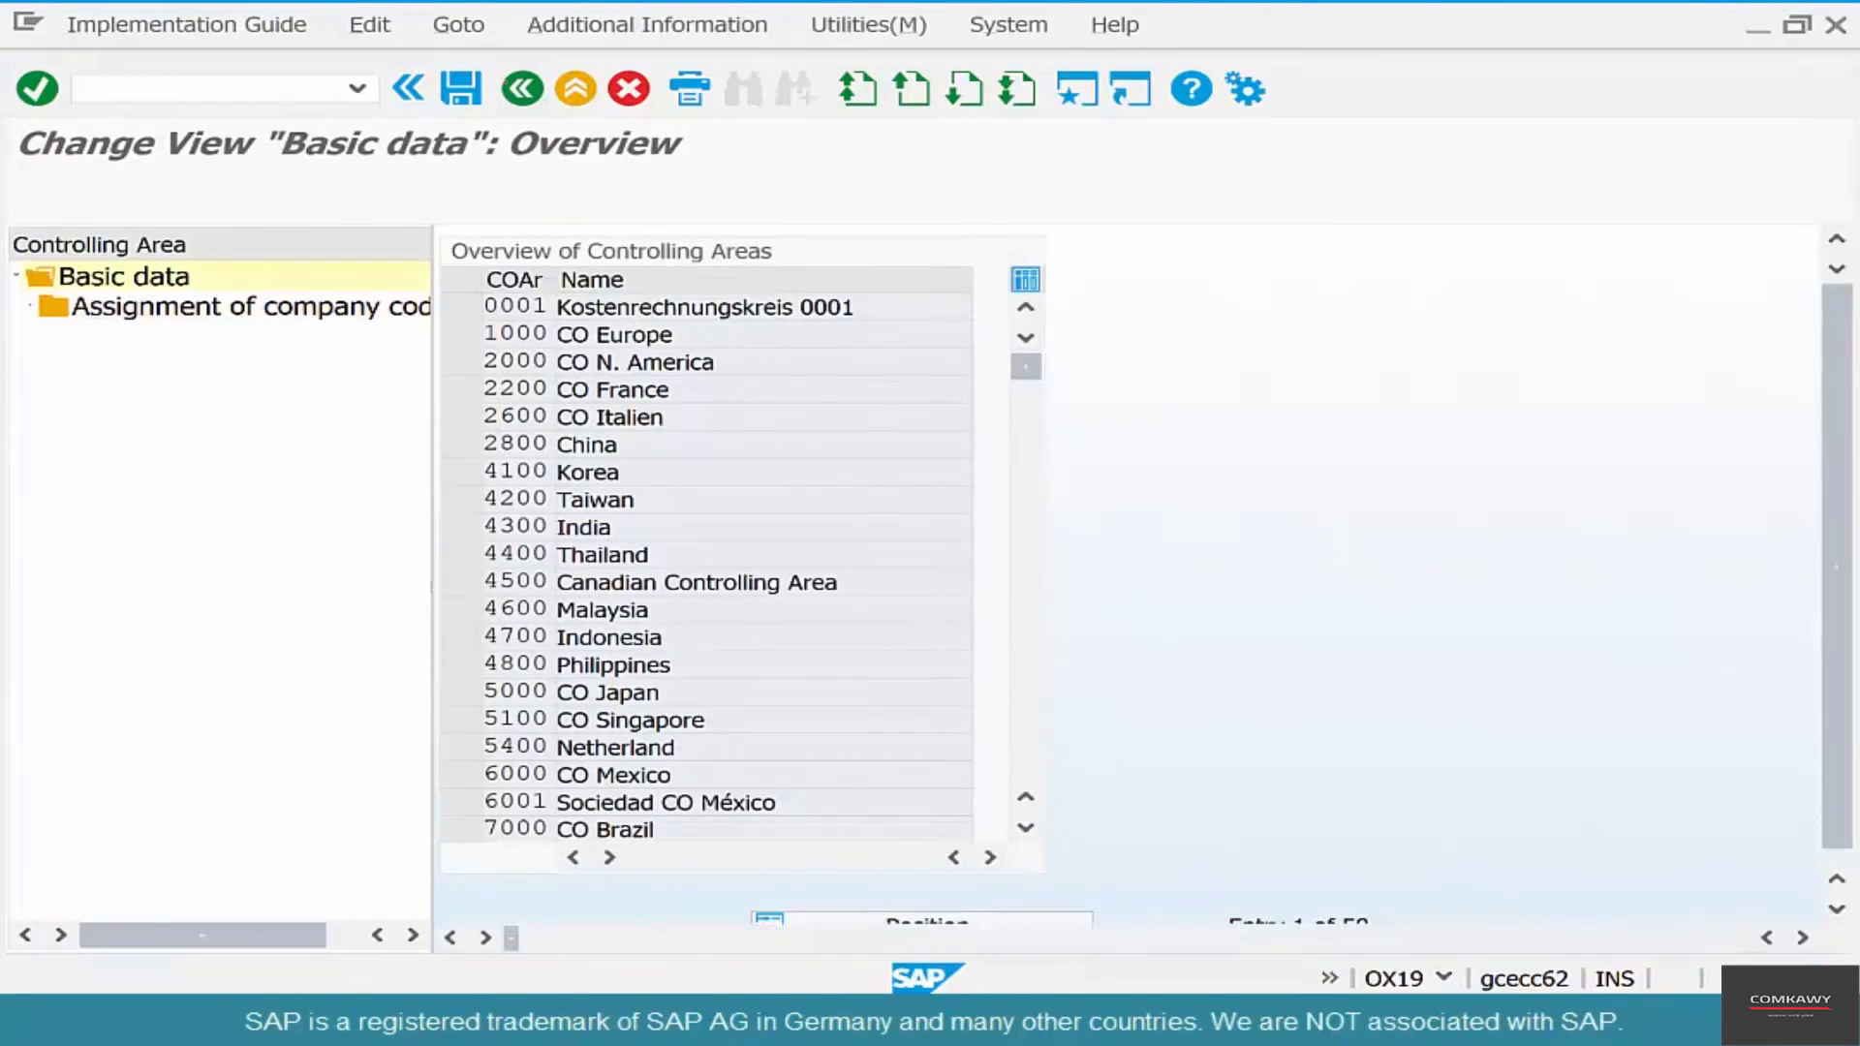
key(alt+Tab)
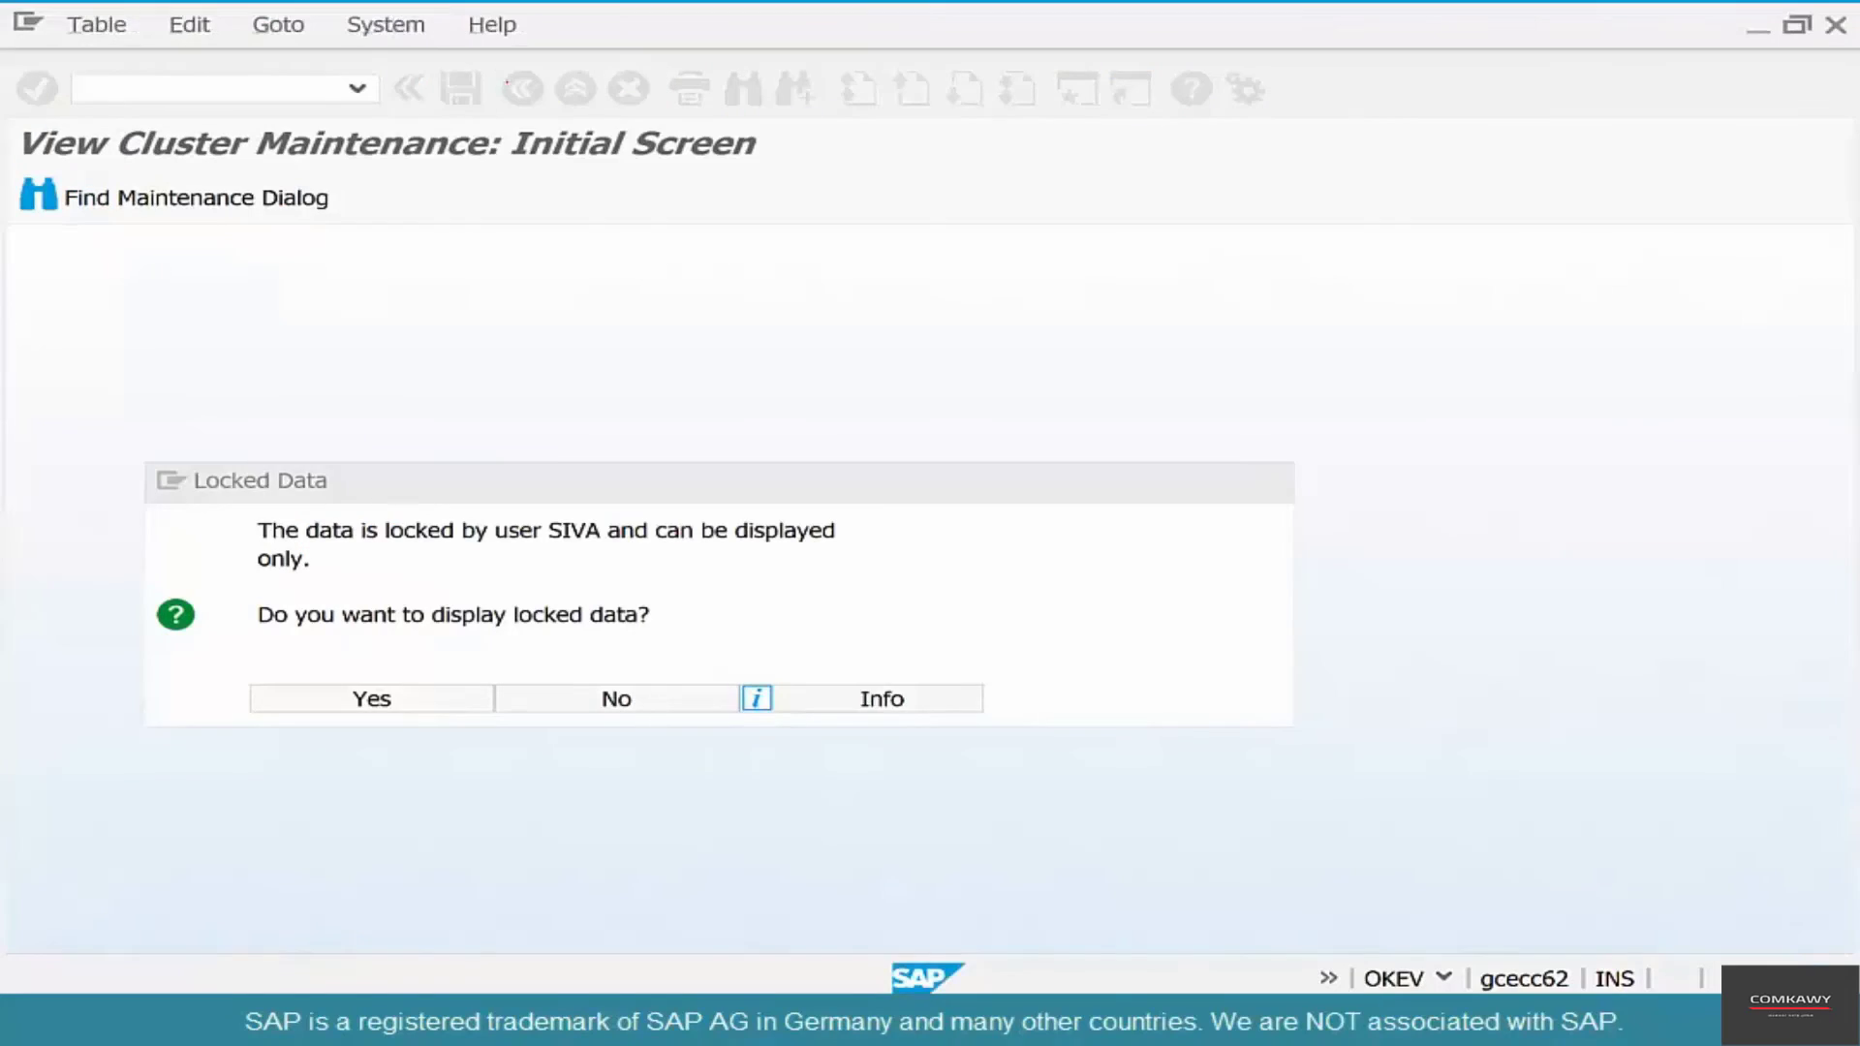
Step: Decline displaying the locked data and restart transaction OKEV
click(616, 699)
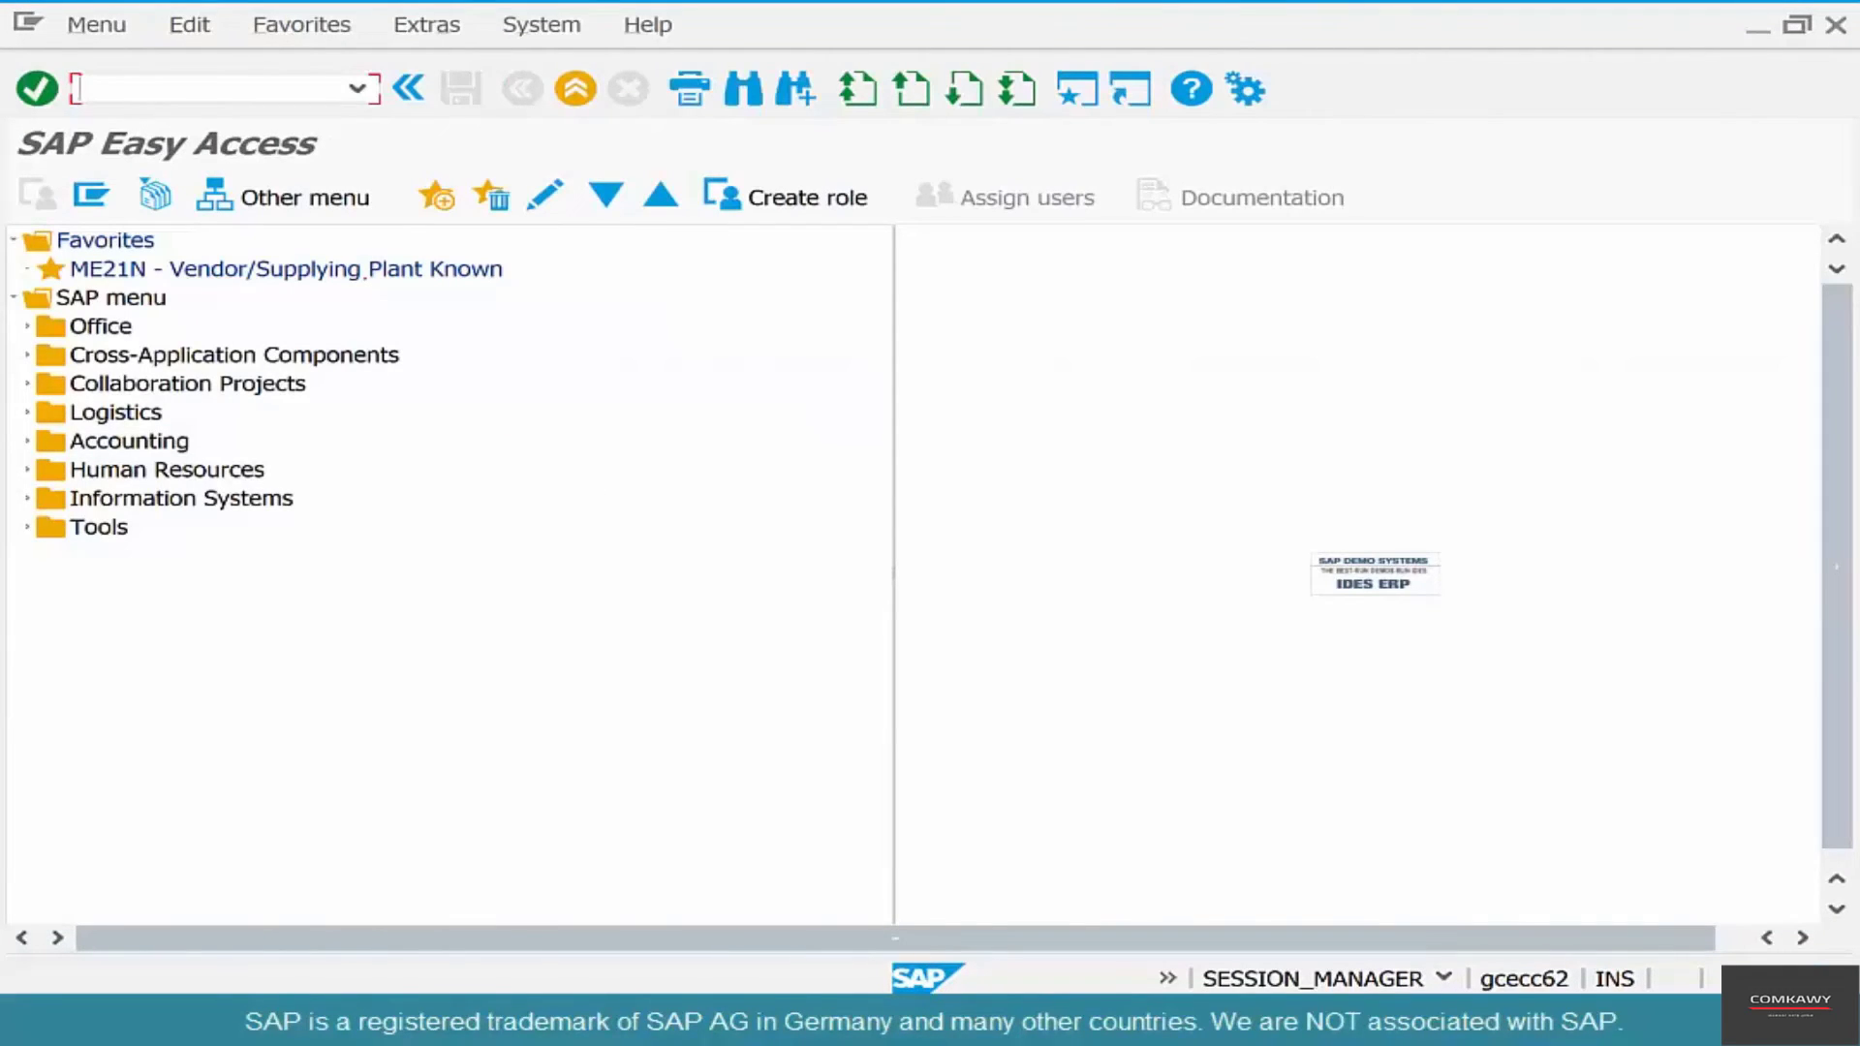
text(okeq)
key(Return)
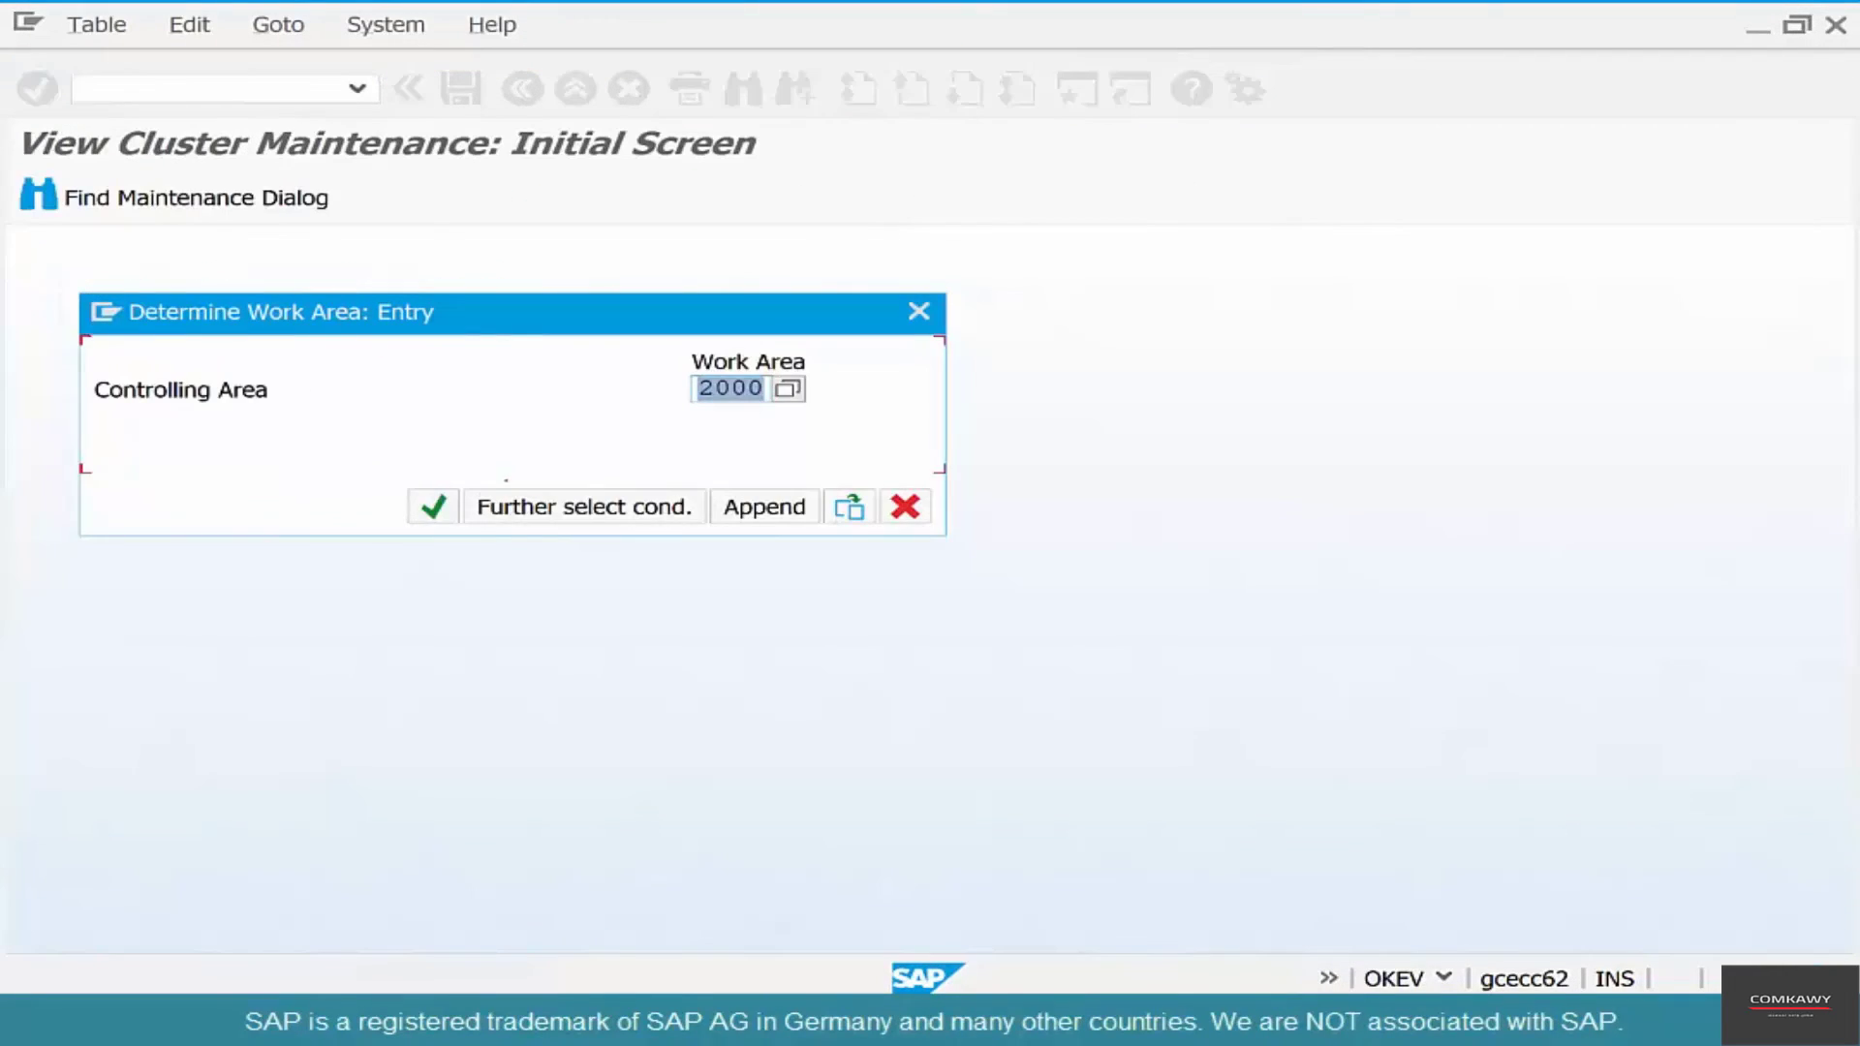
Step: Open the fiscal year settings of version 0 (Plan/Actual Version) for controlling area 2000
click(432, 506)
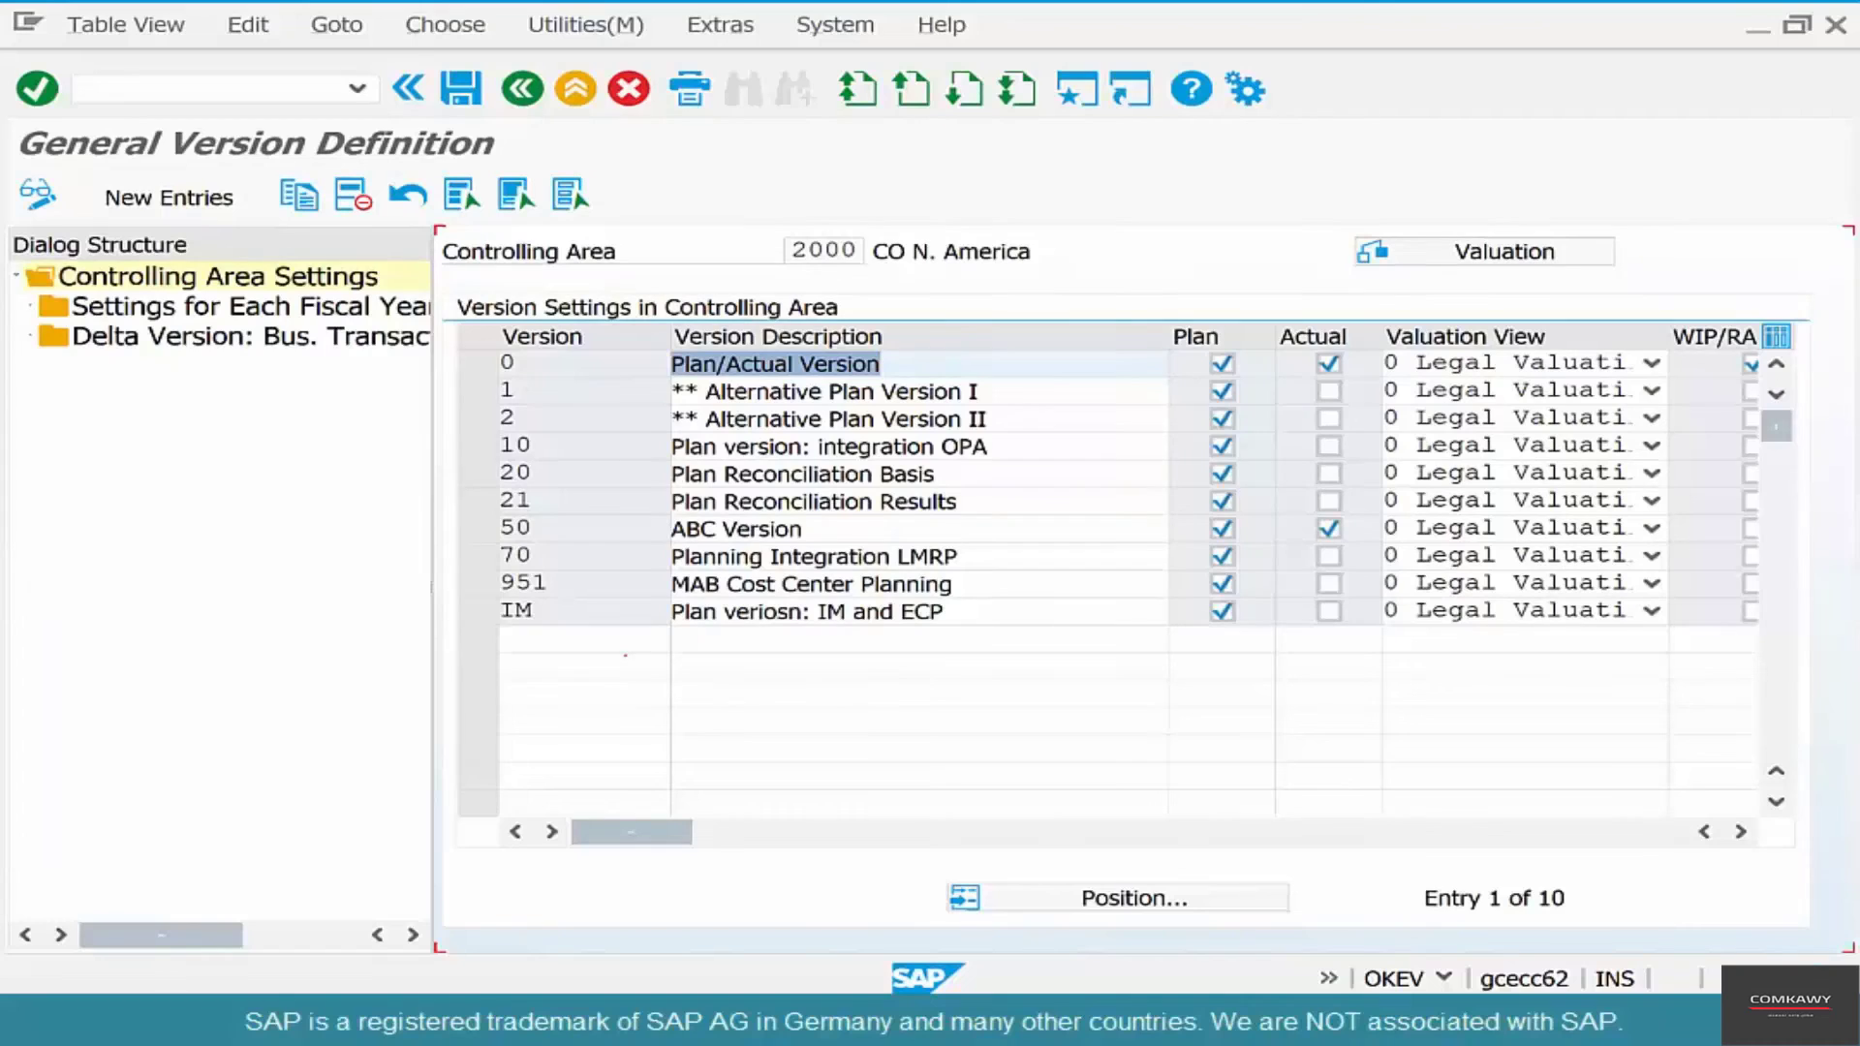
click(469, 364)
double_click(308, 308)
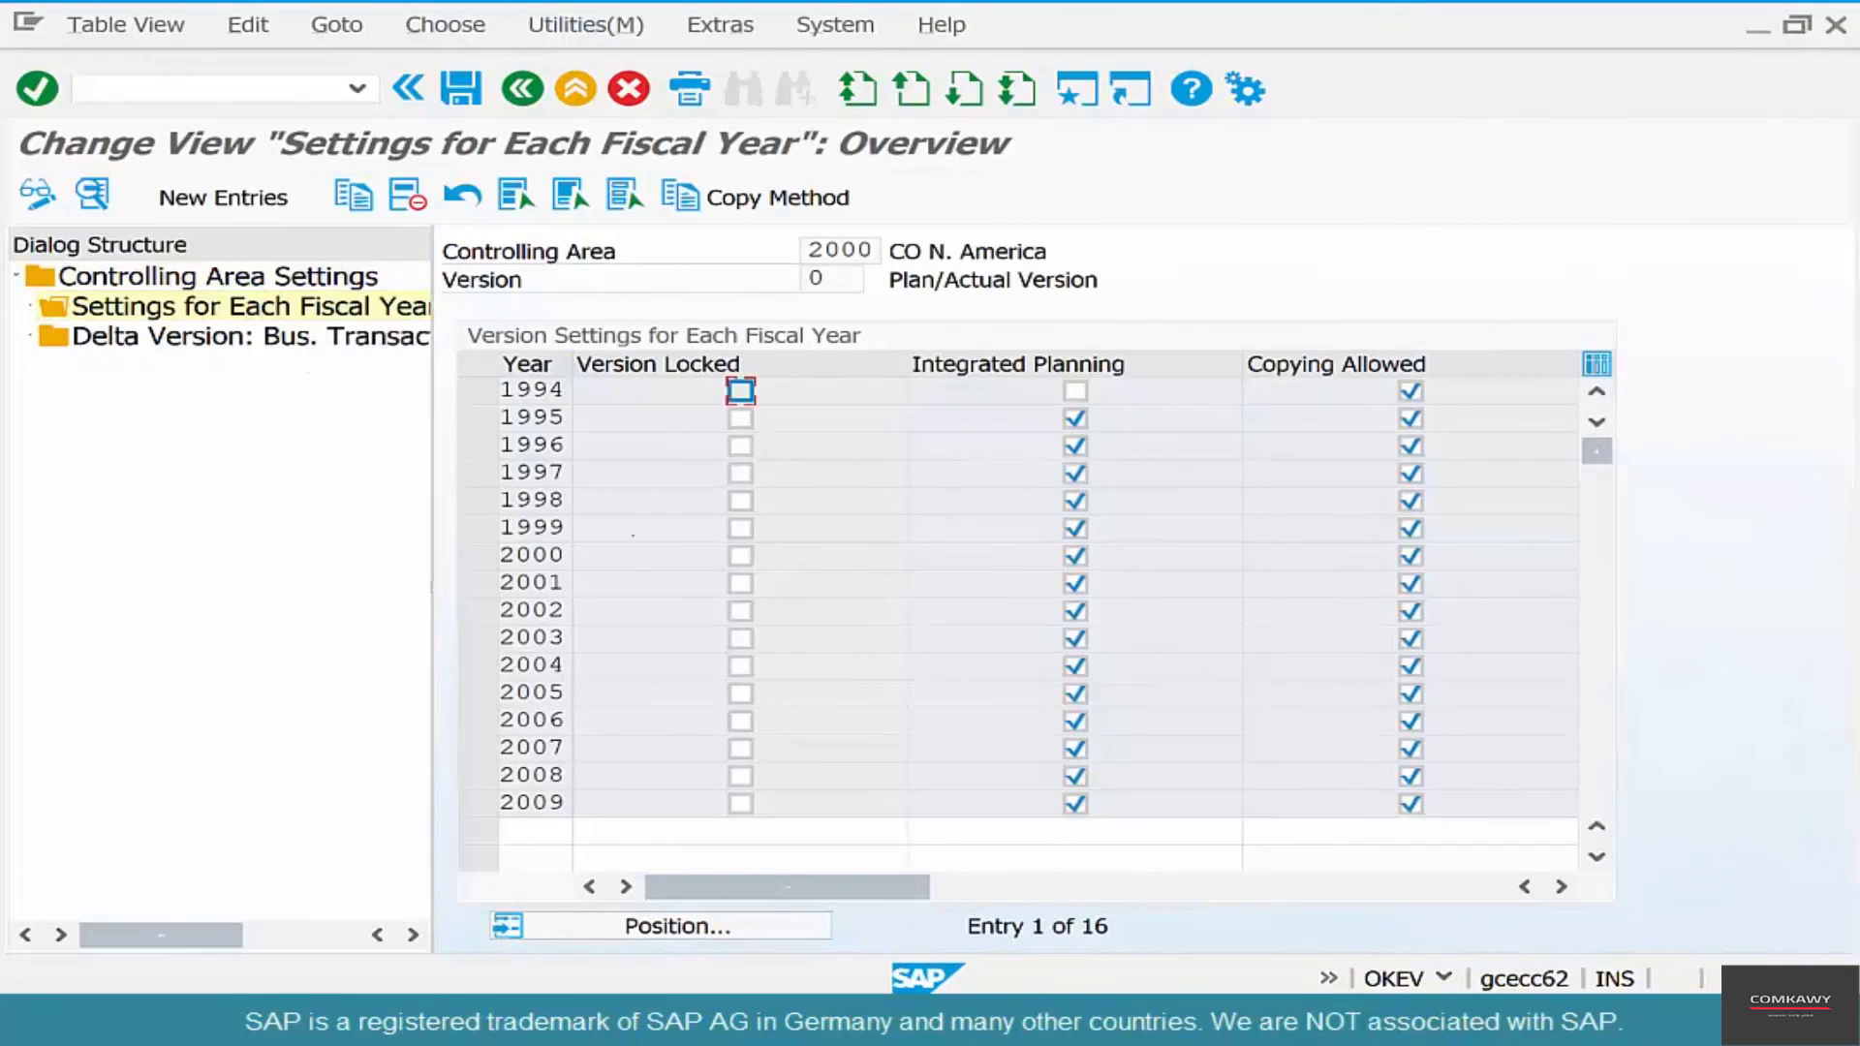
Step: Copy the 2009 fiscal year settings as fiscal year 2016, save them, and leave the version maintenance
scroll(685, 579, down, 2)
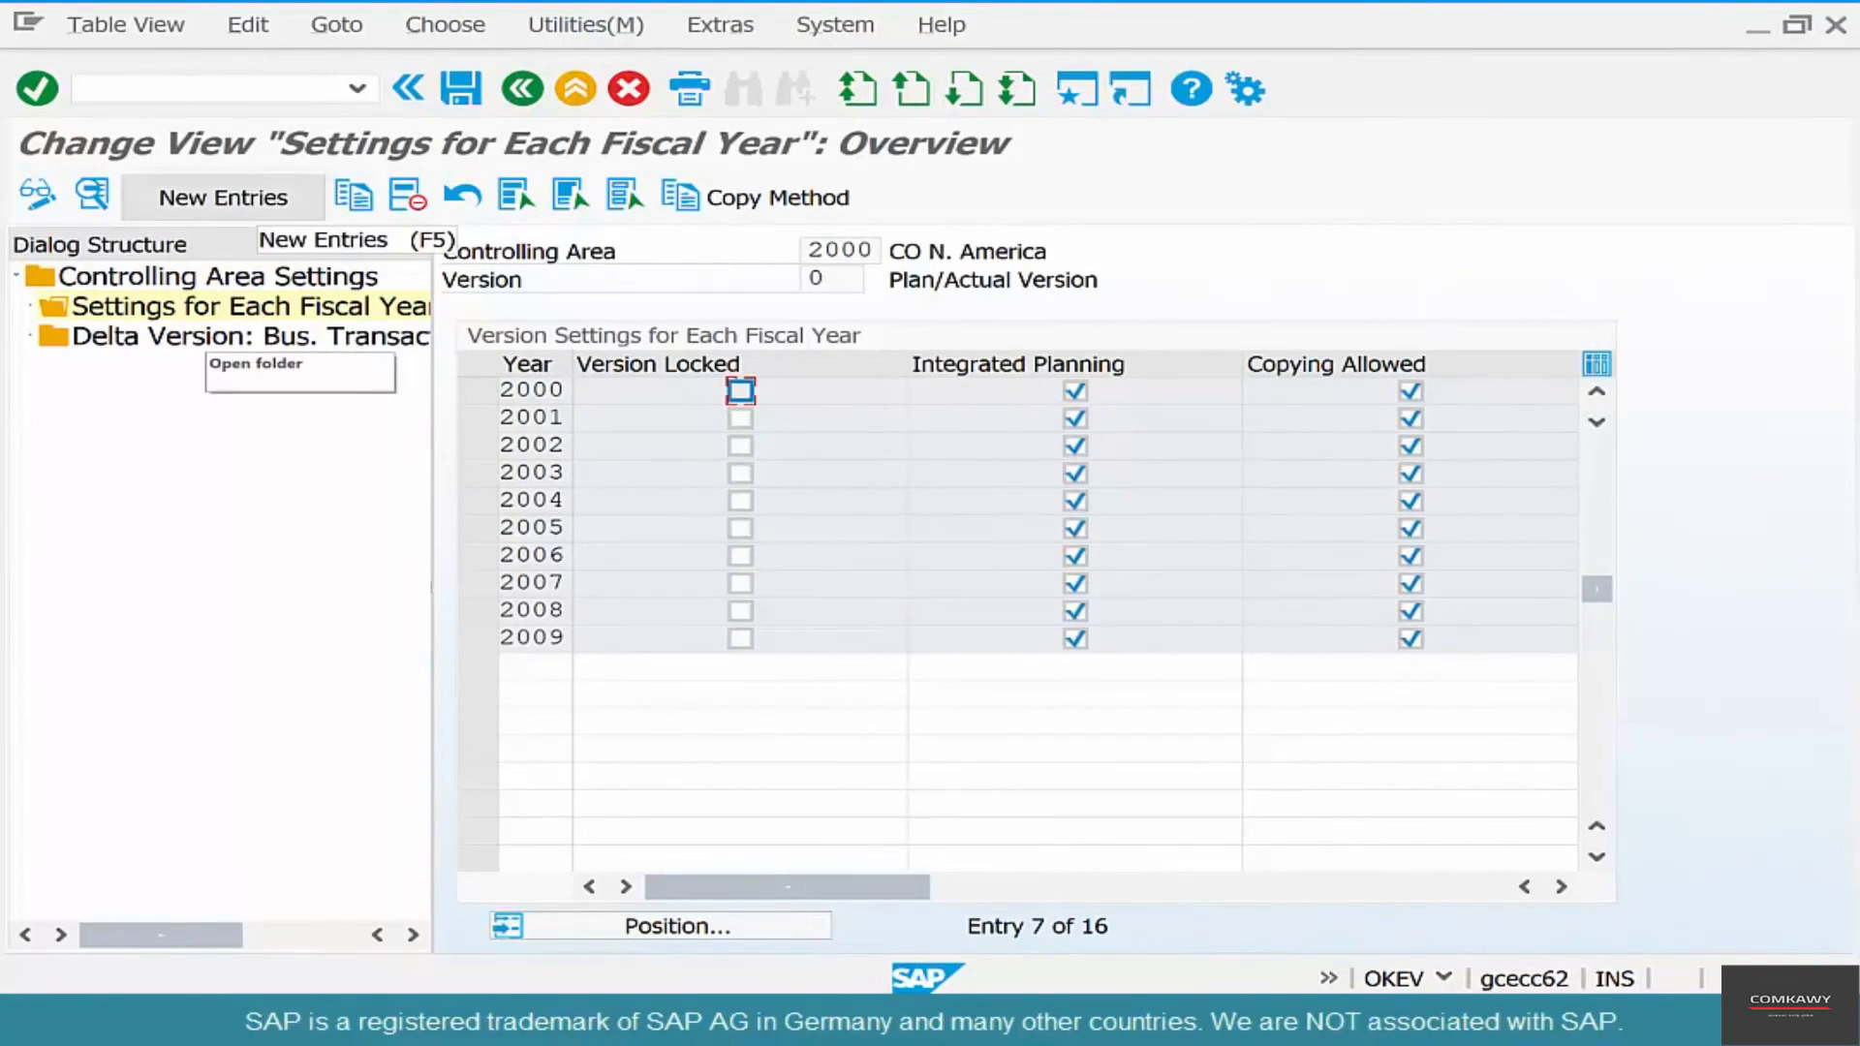
click(478, 640)
click(354, 196)
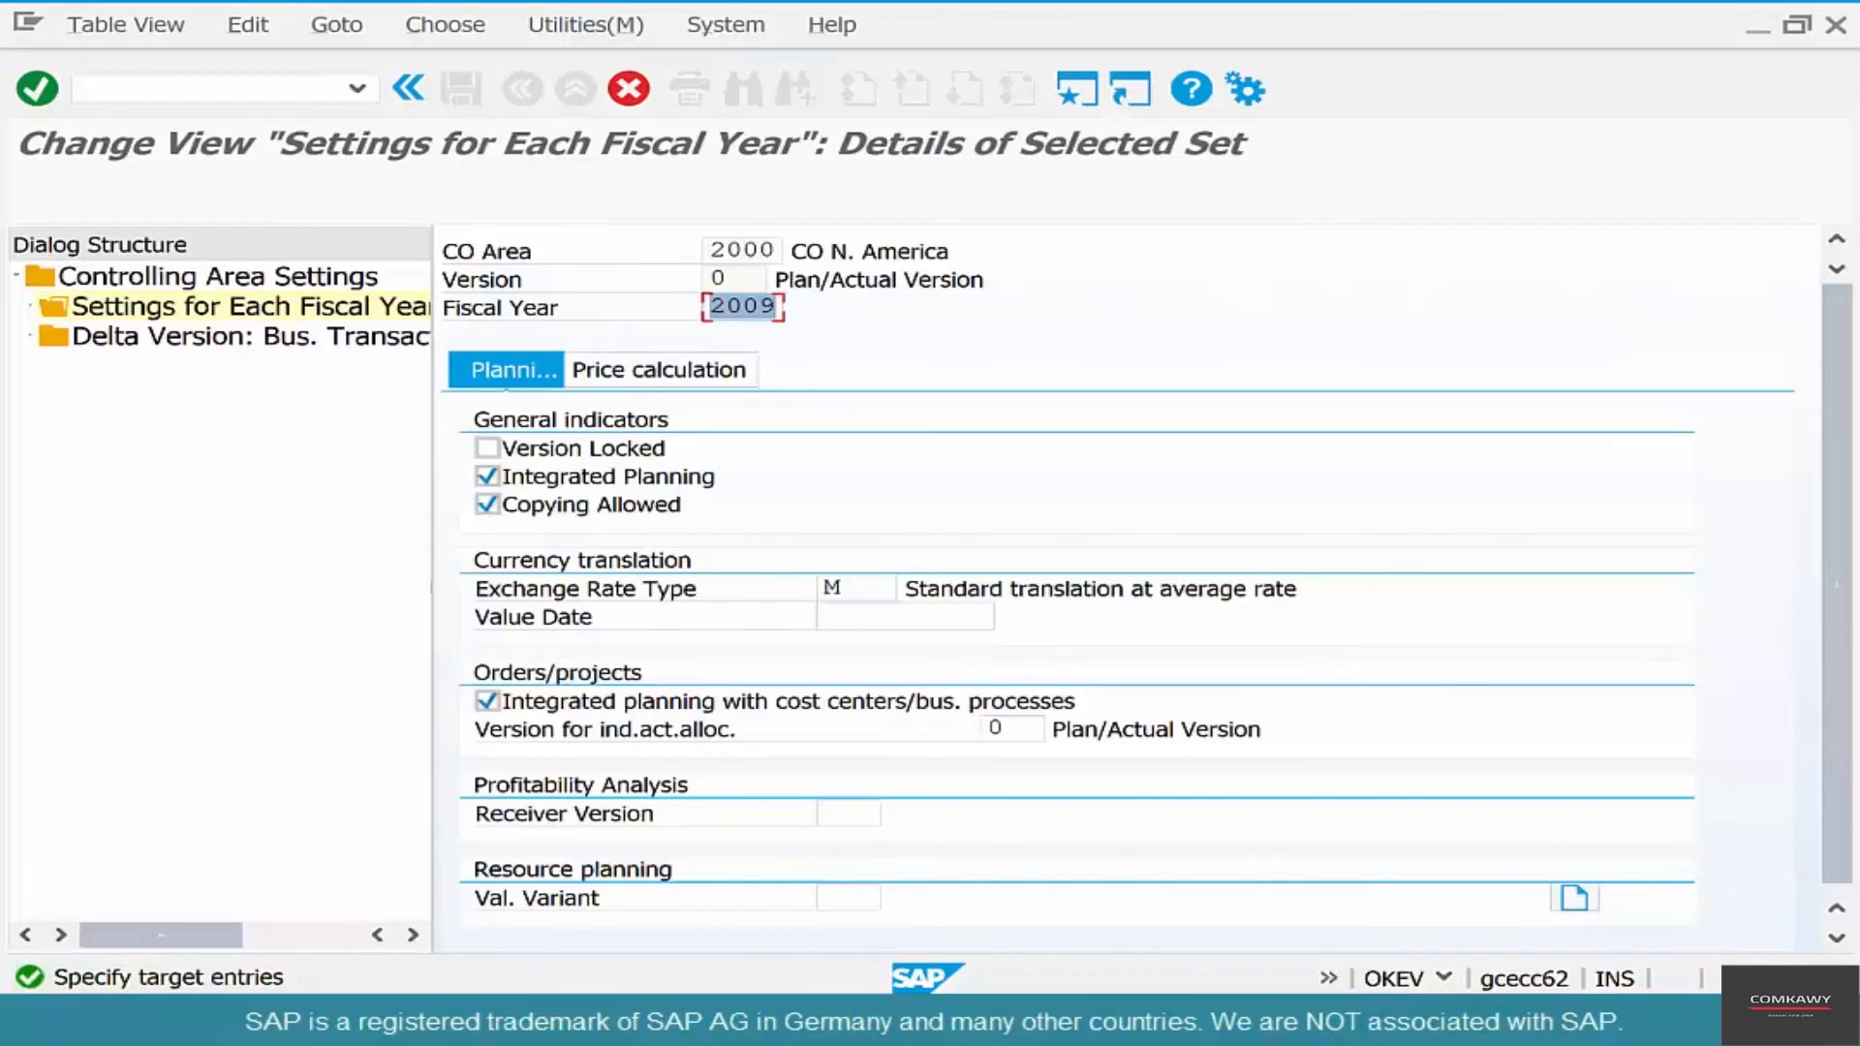
text(2016)
key(Return)
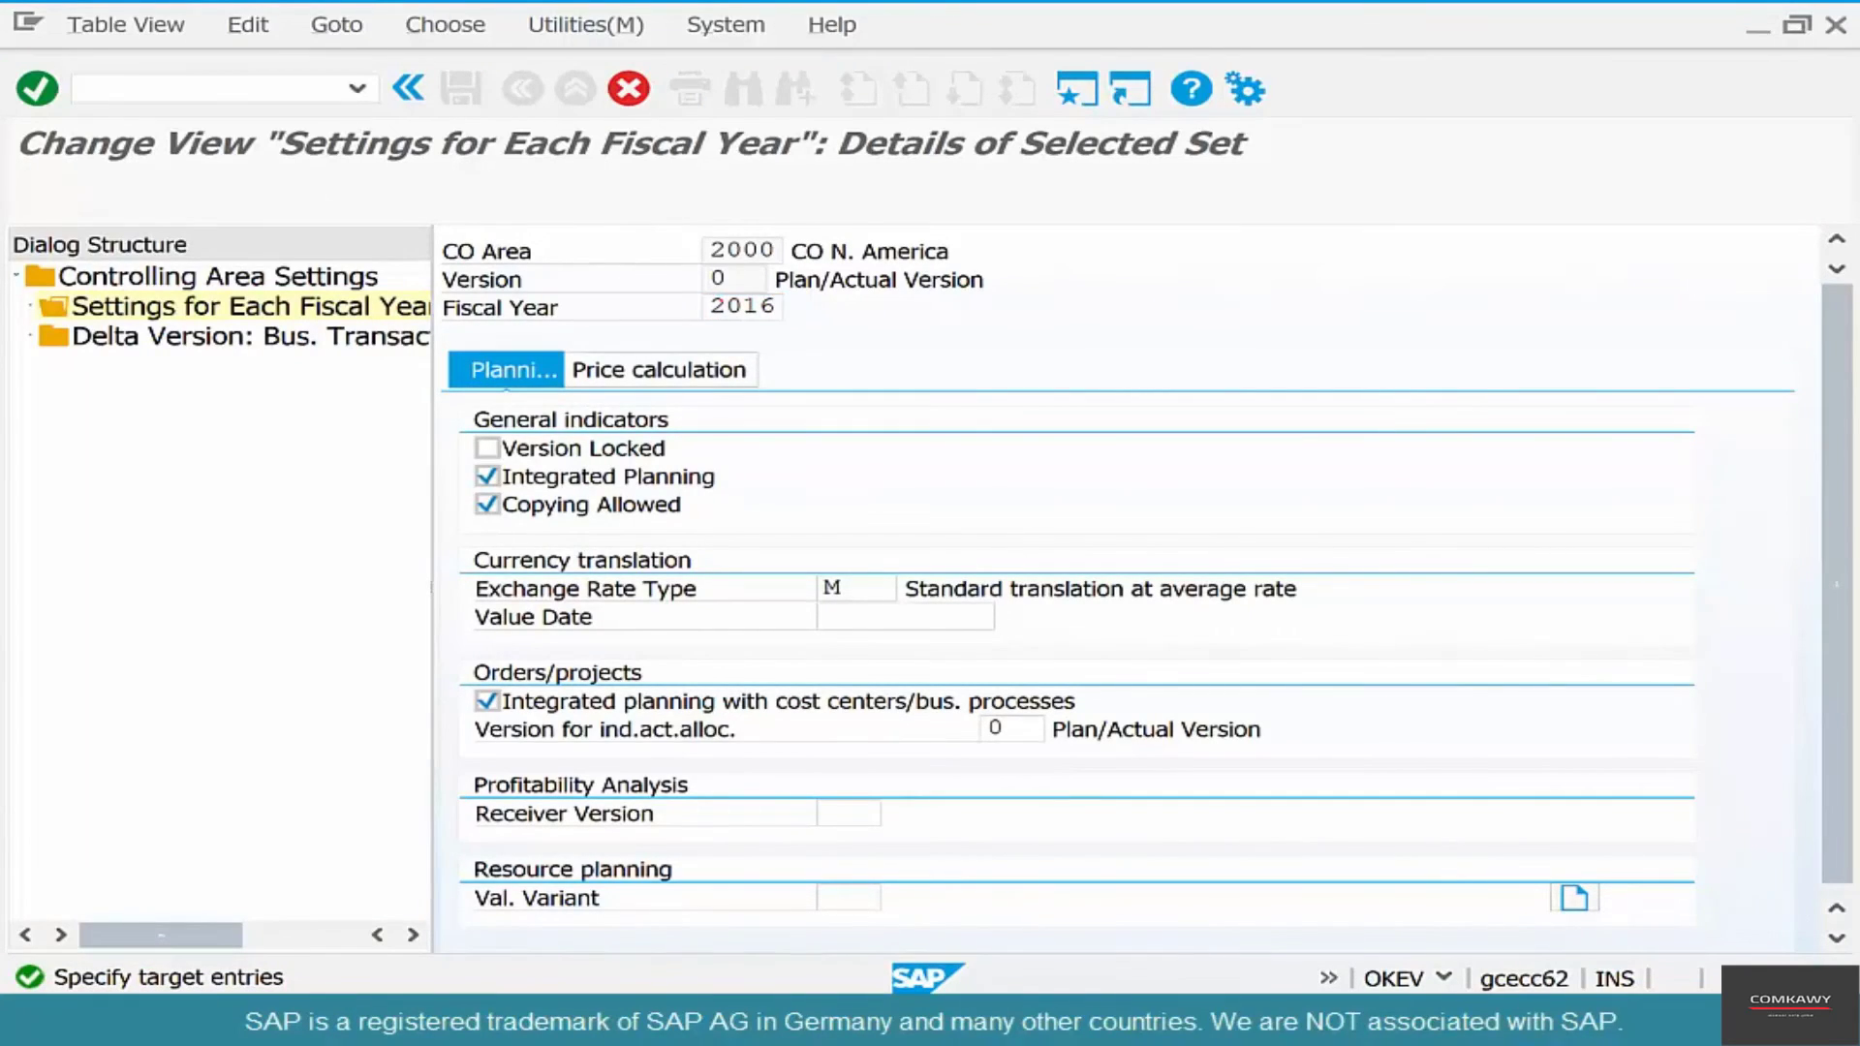
key(ctrl+s)
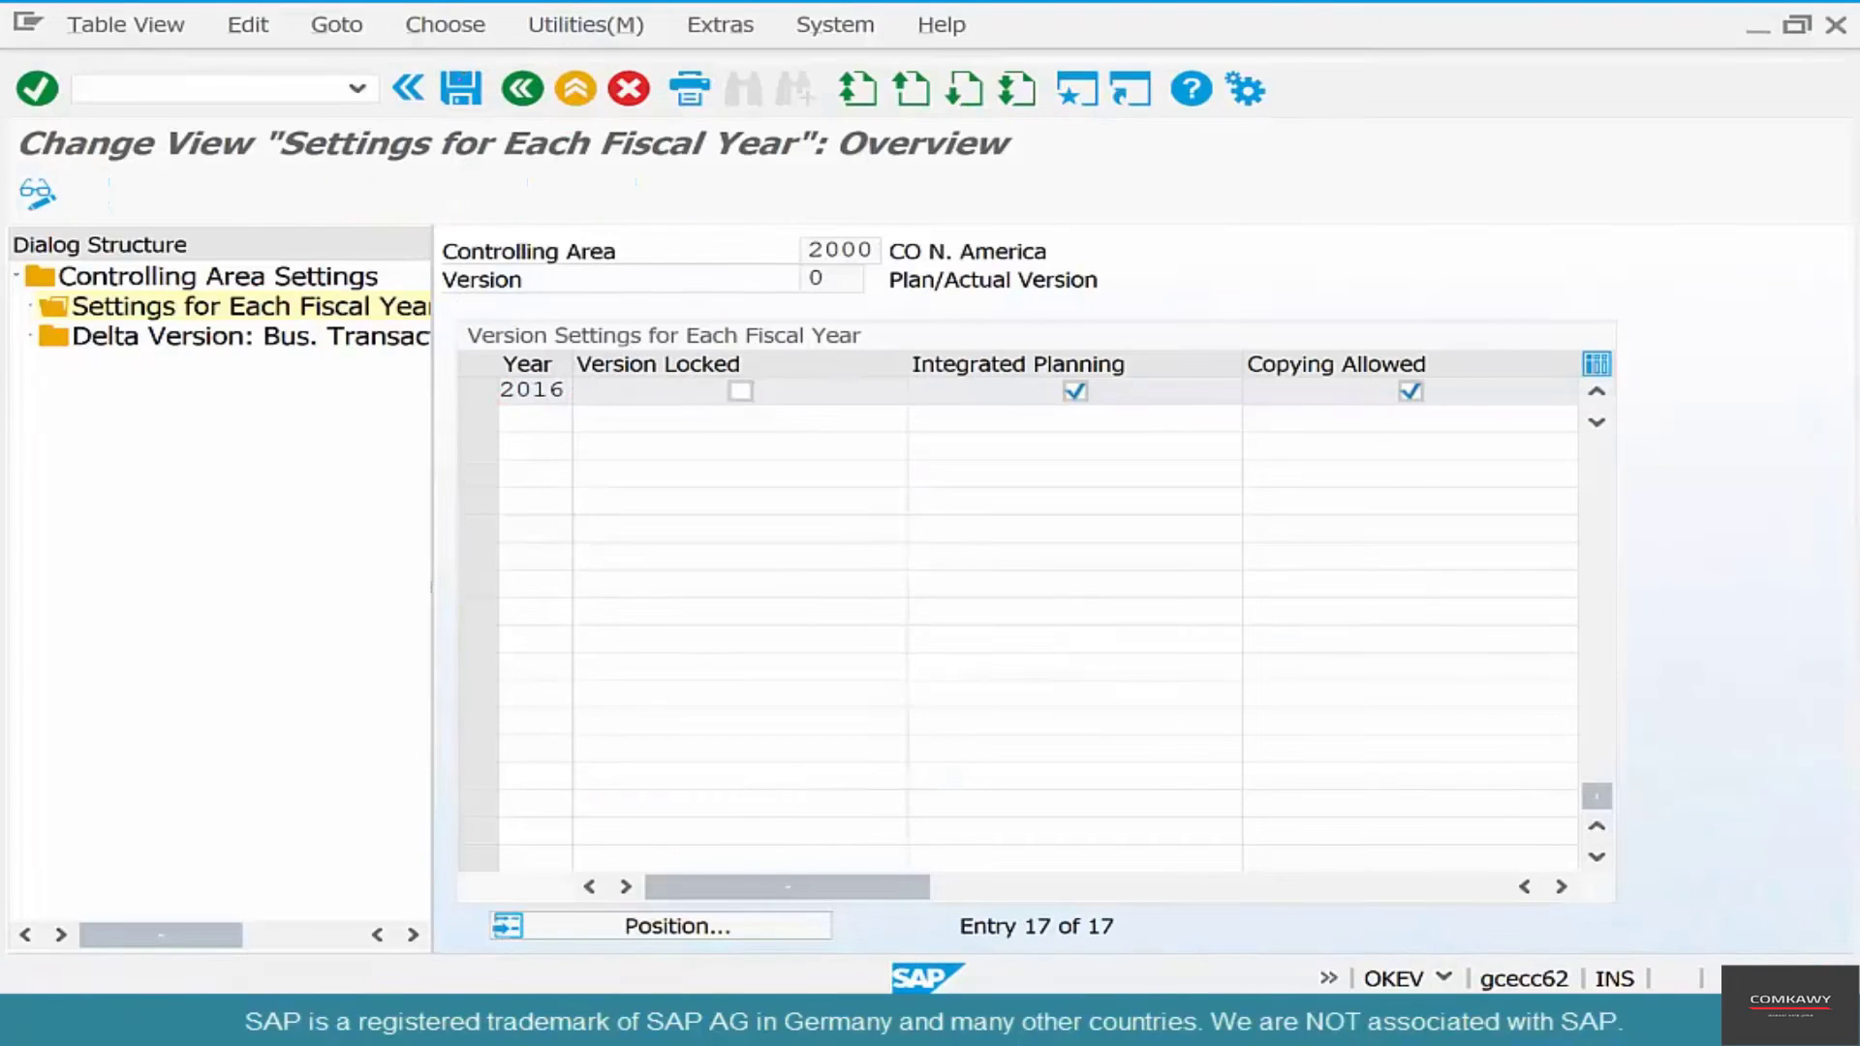
click(688, 502)
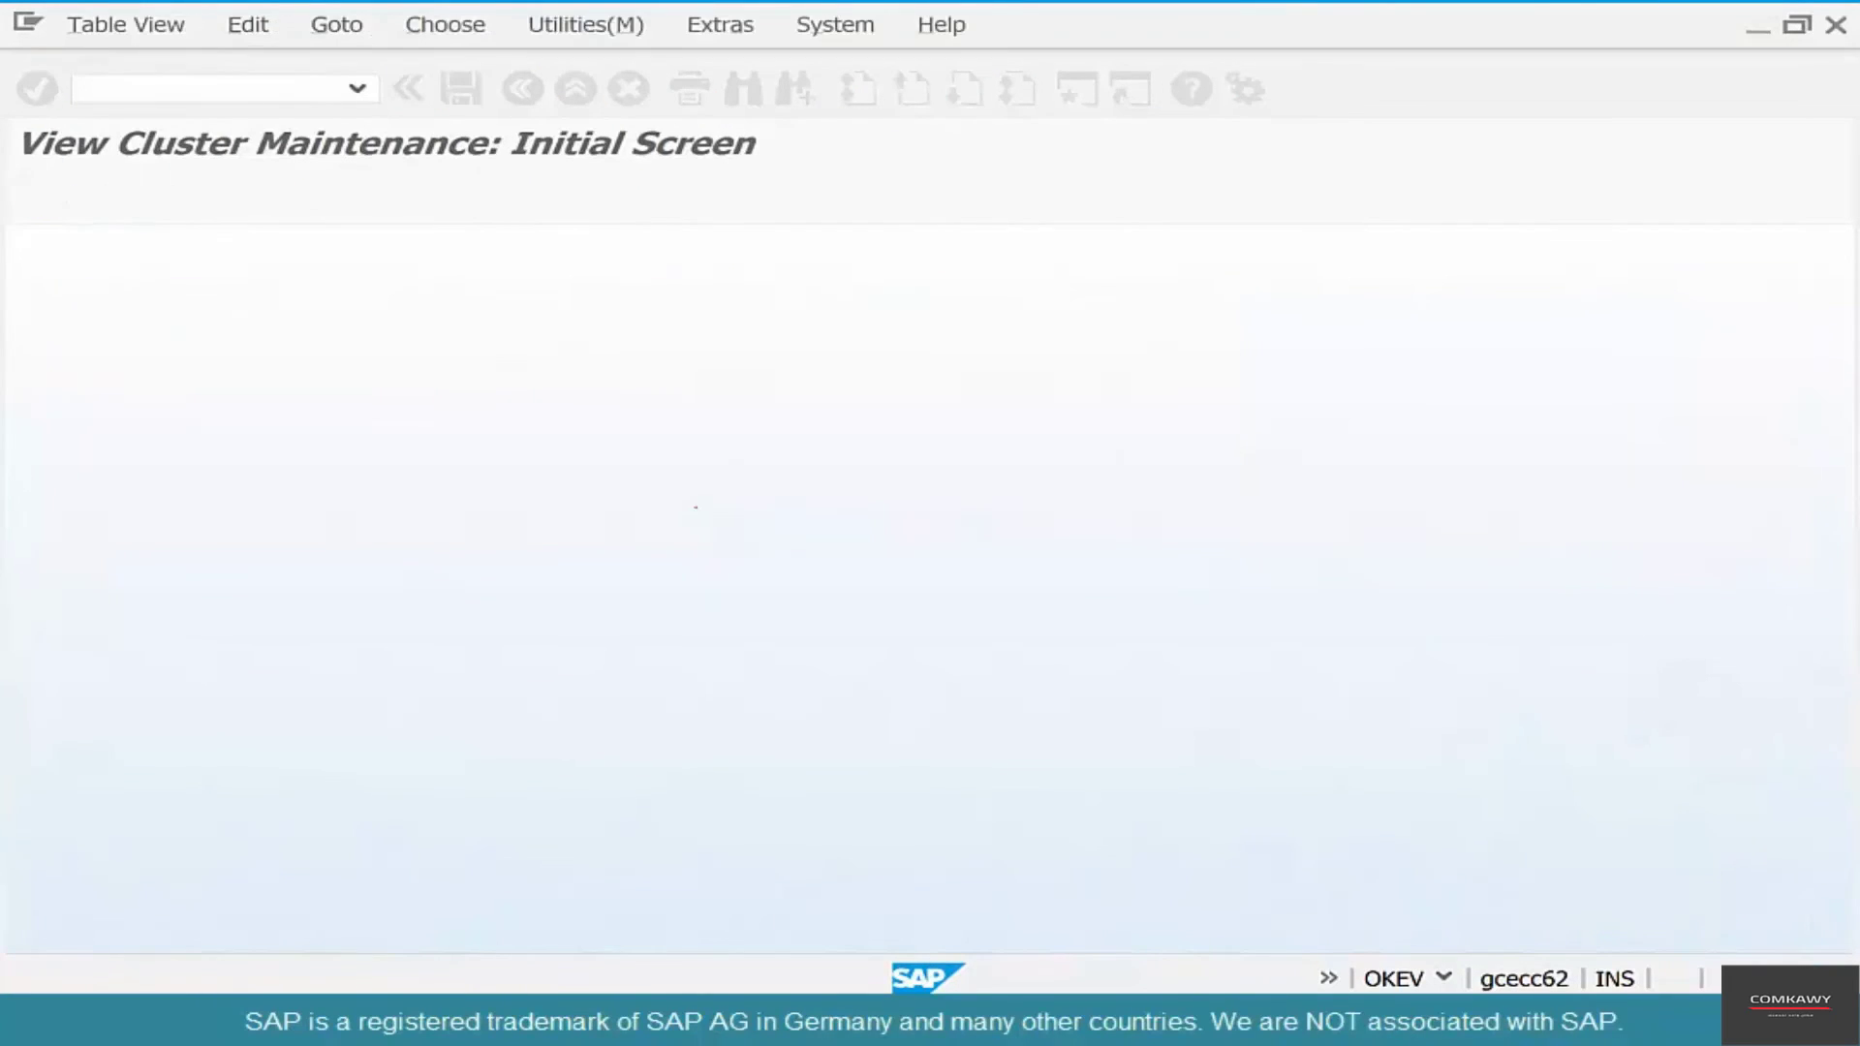
click(522, 88)
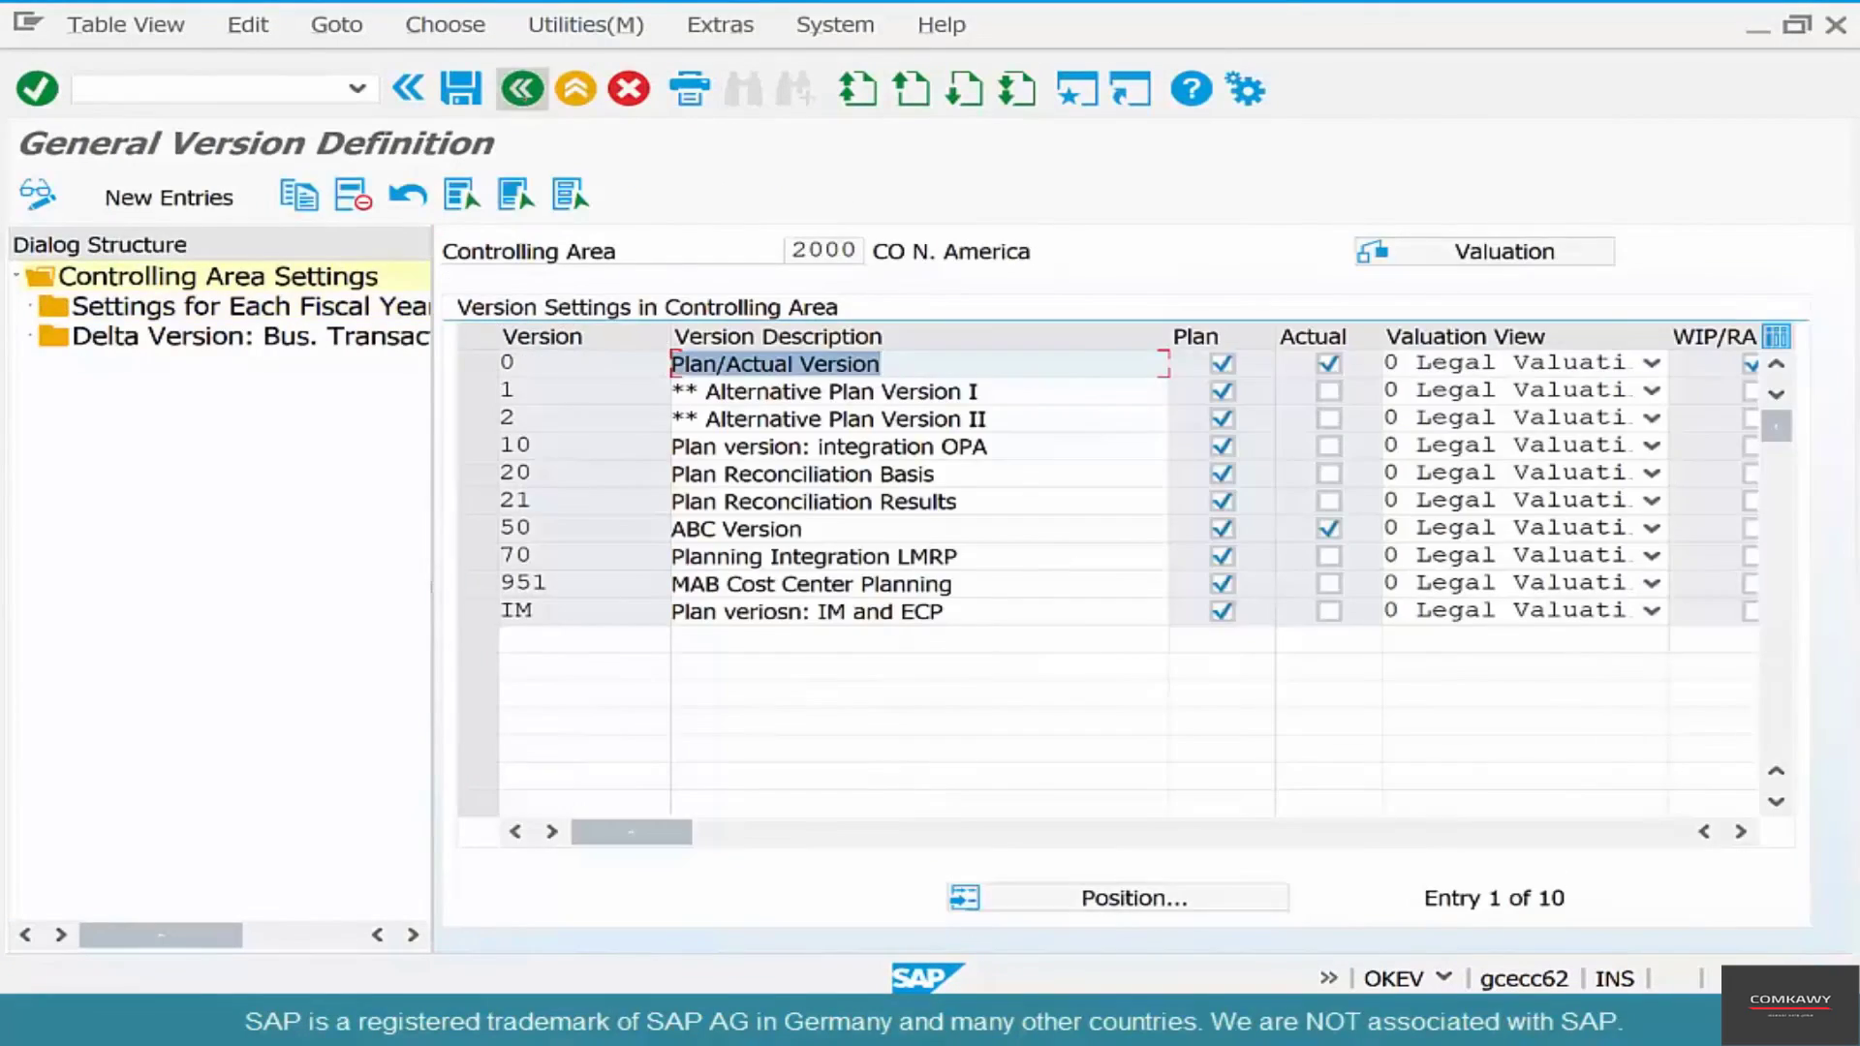
key(F3)
Step: Return to the purchase order session, try to save the order with the stirrers item, and dismiss the message log
key(alt+Tab)
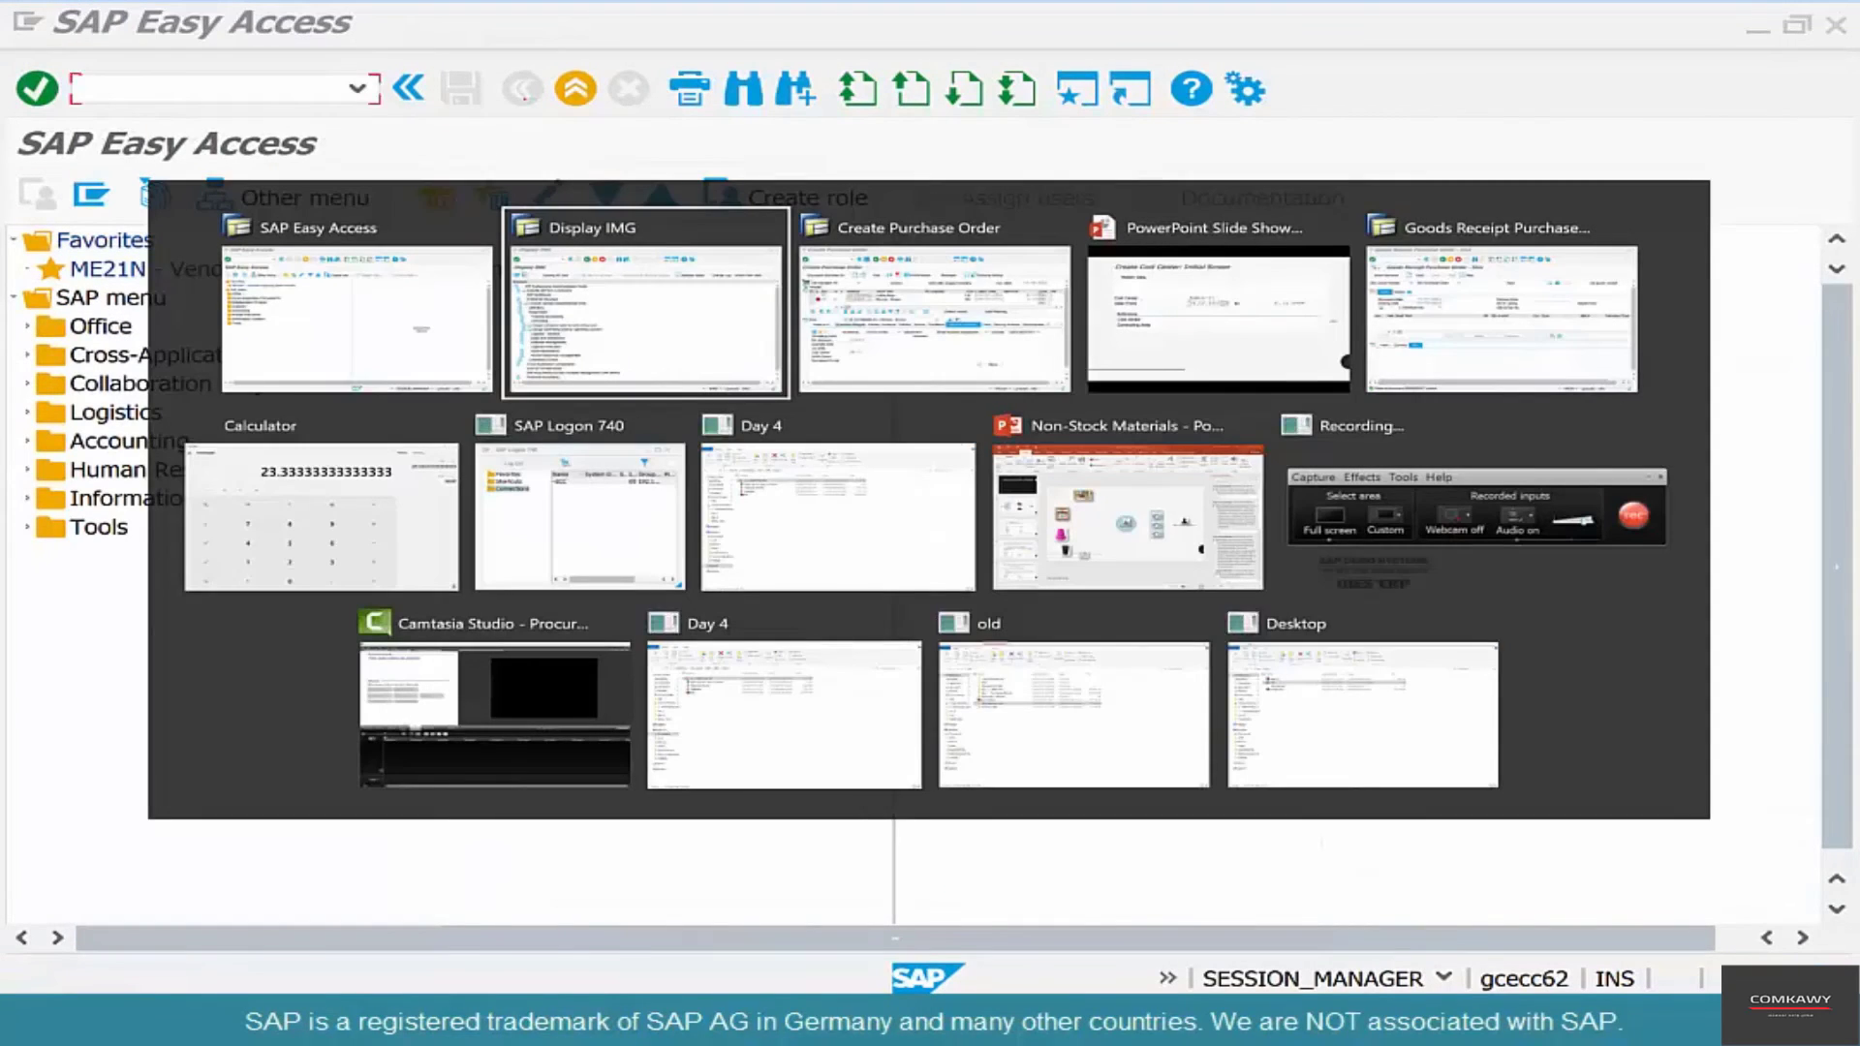
key(alt+Tab)
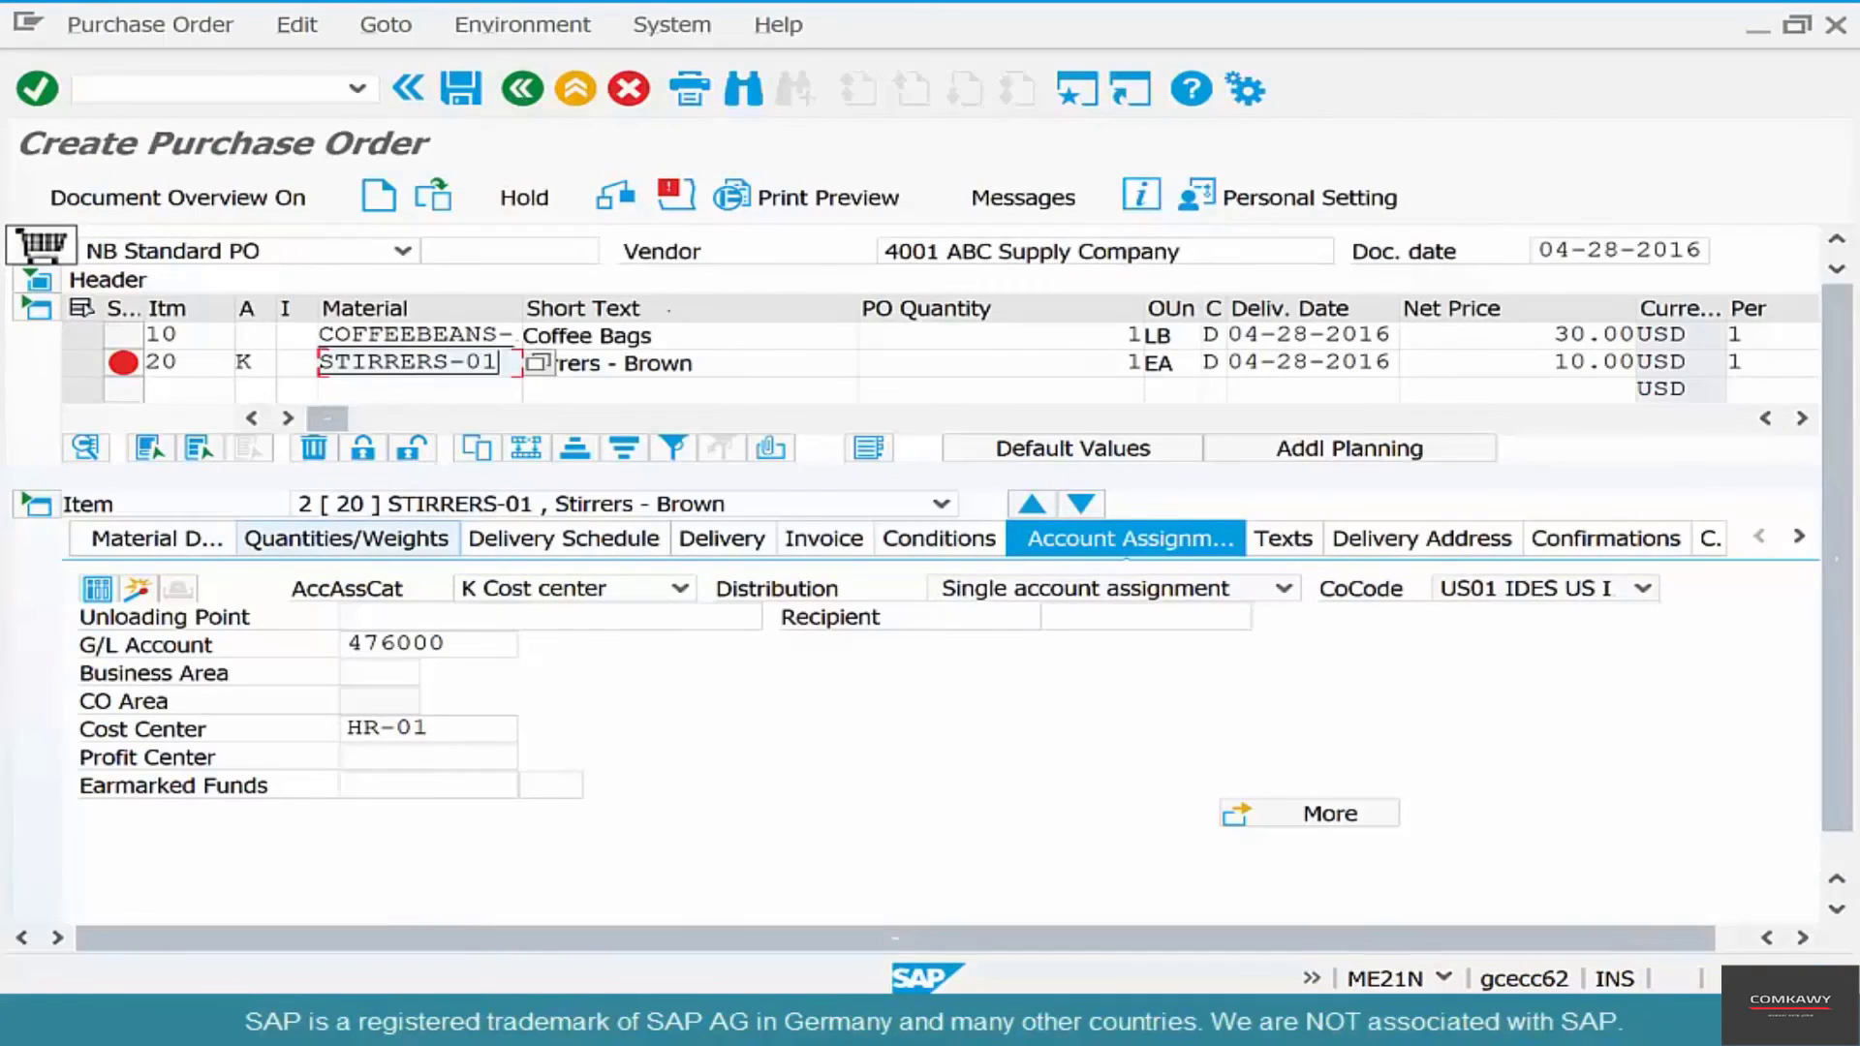
key(Return)
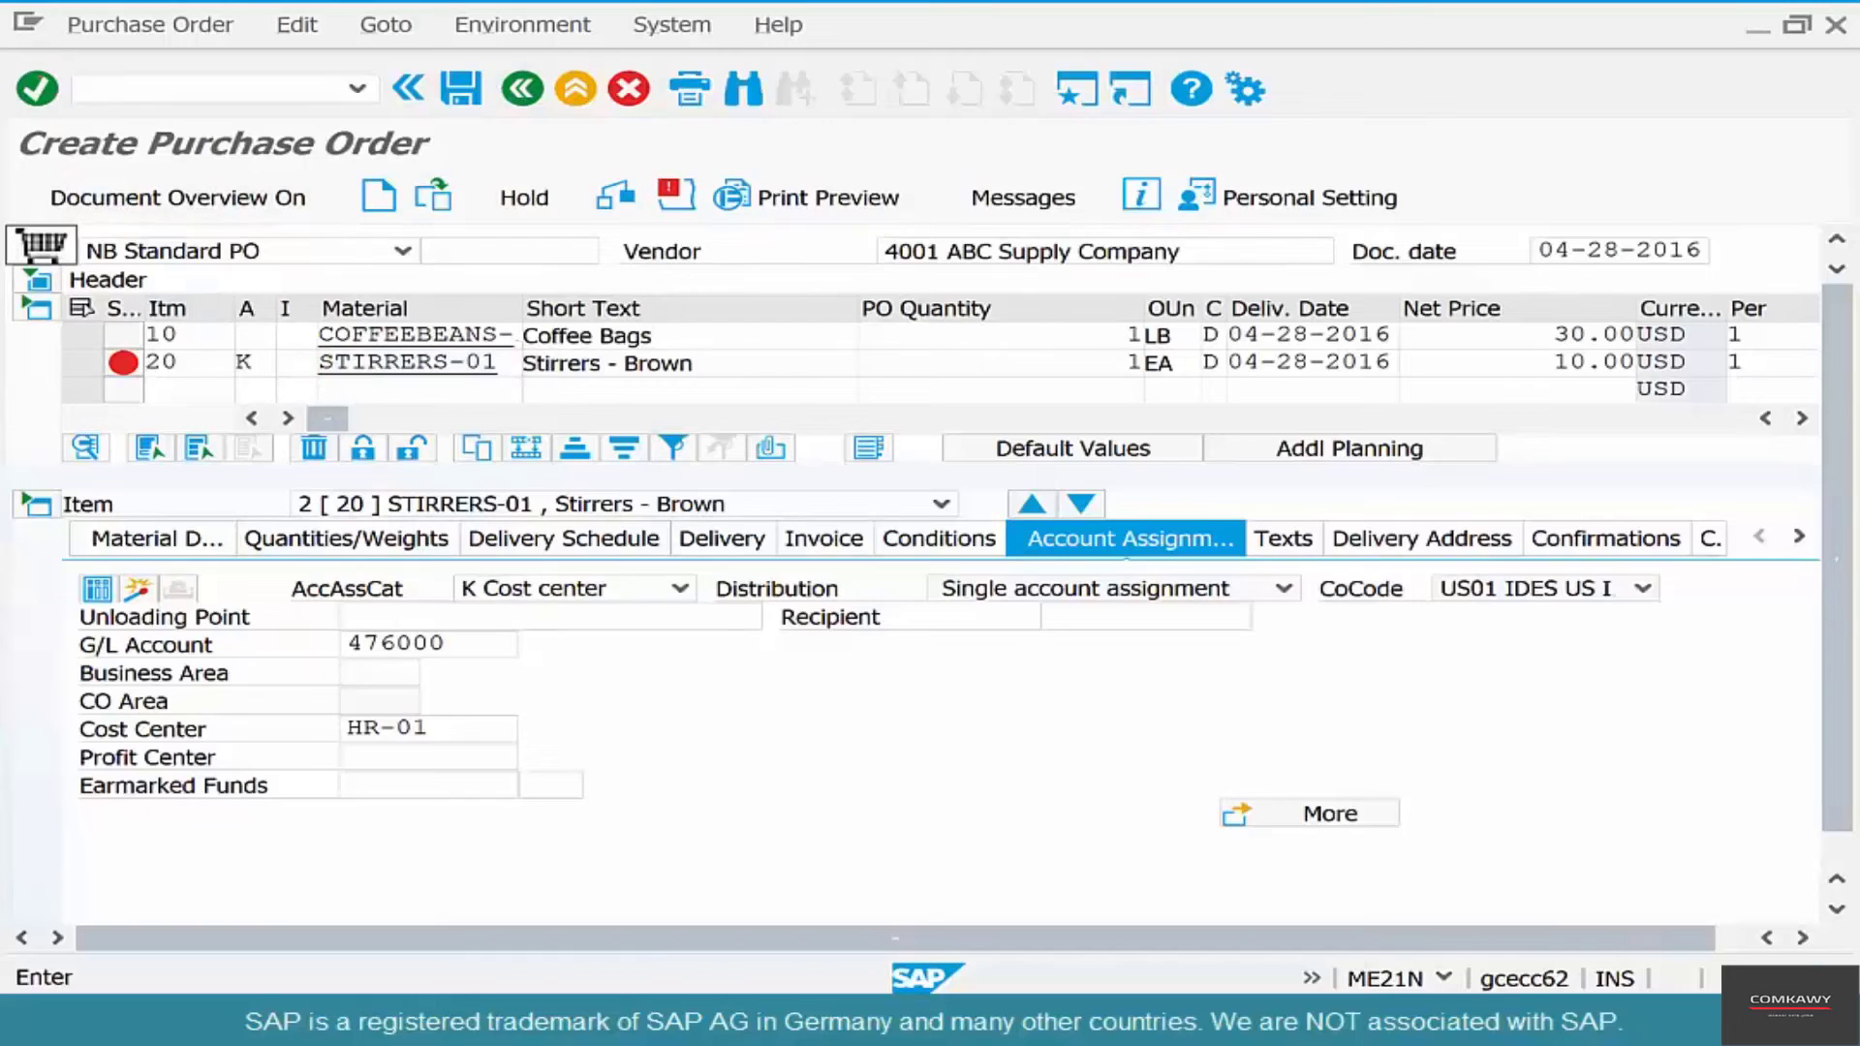
click(407, 362)
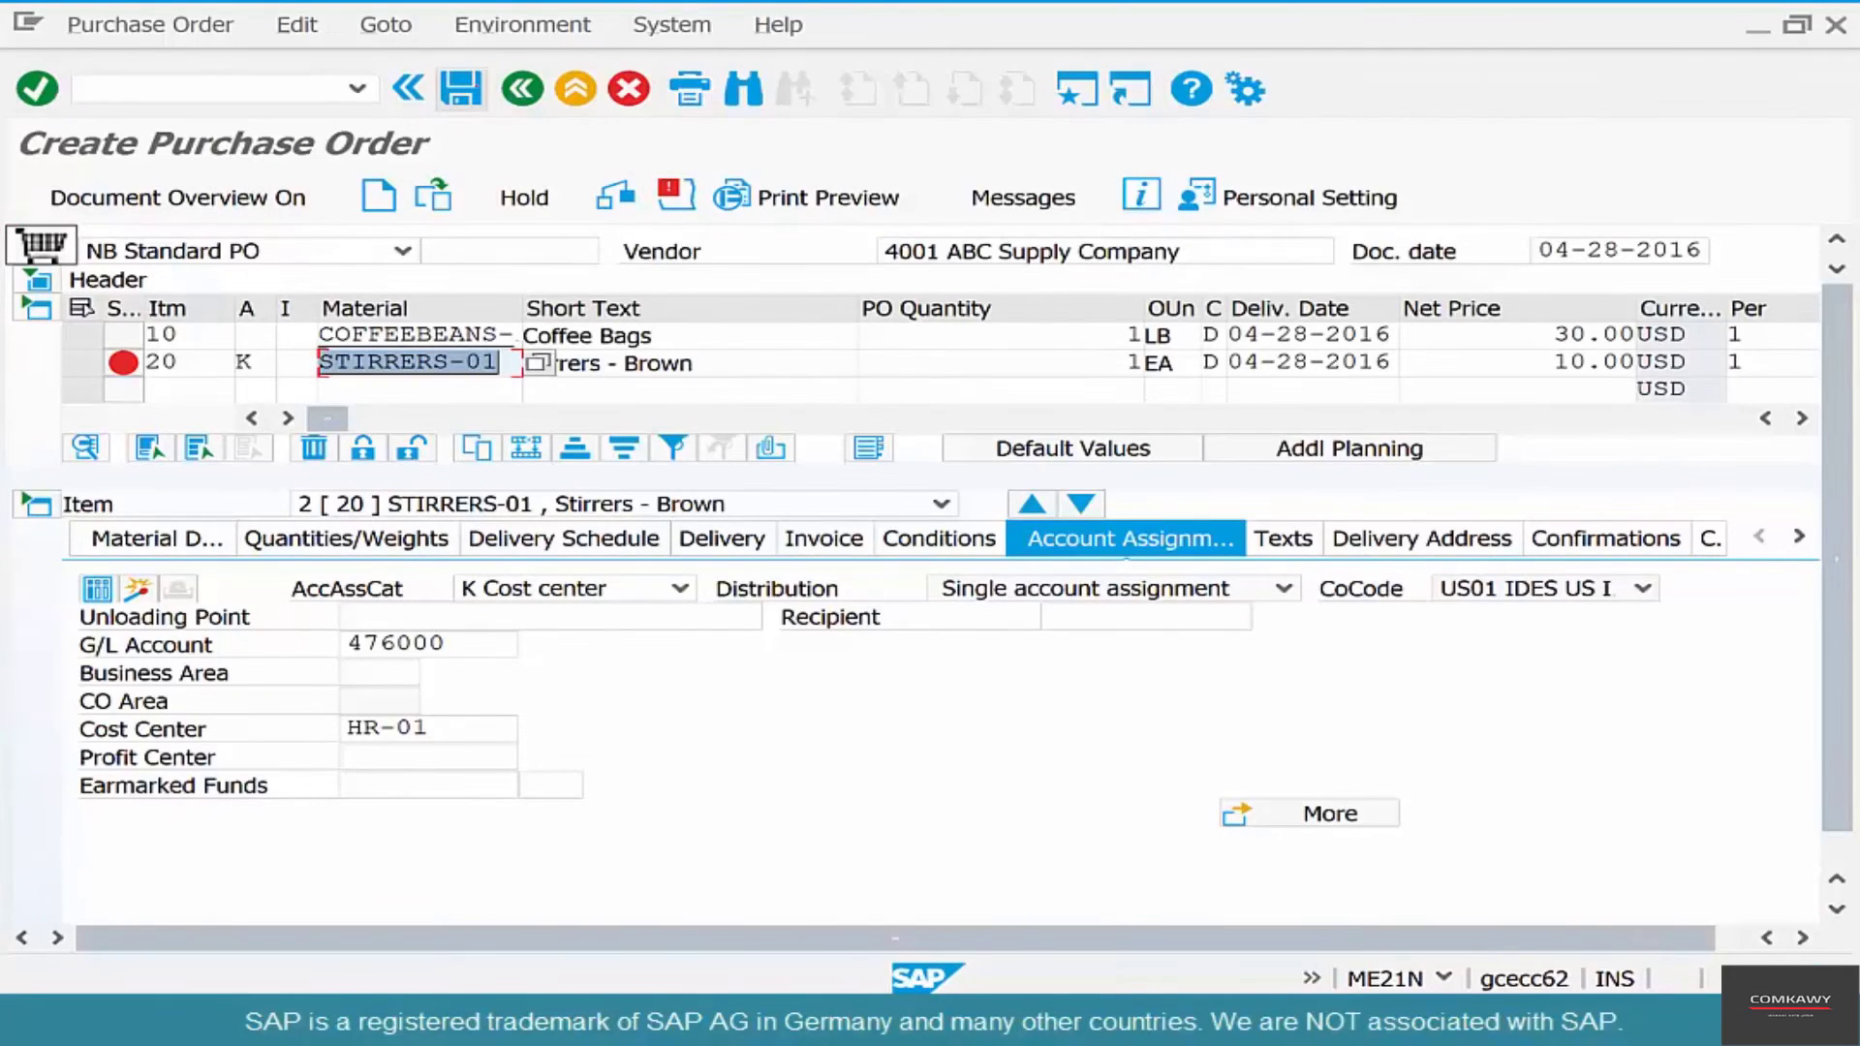
click(460, 88)
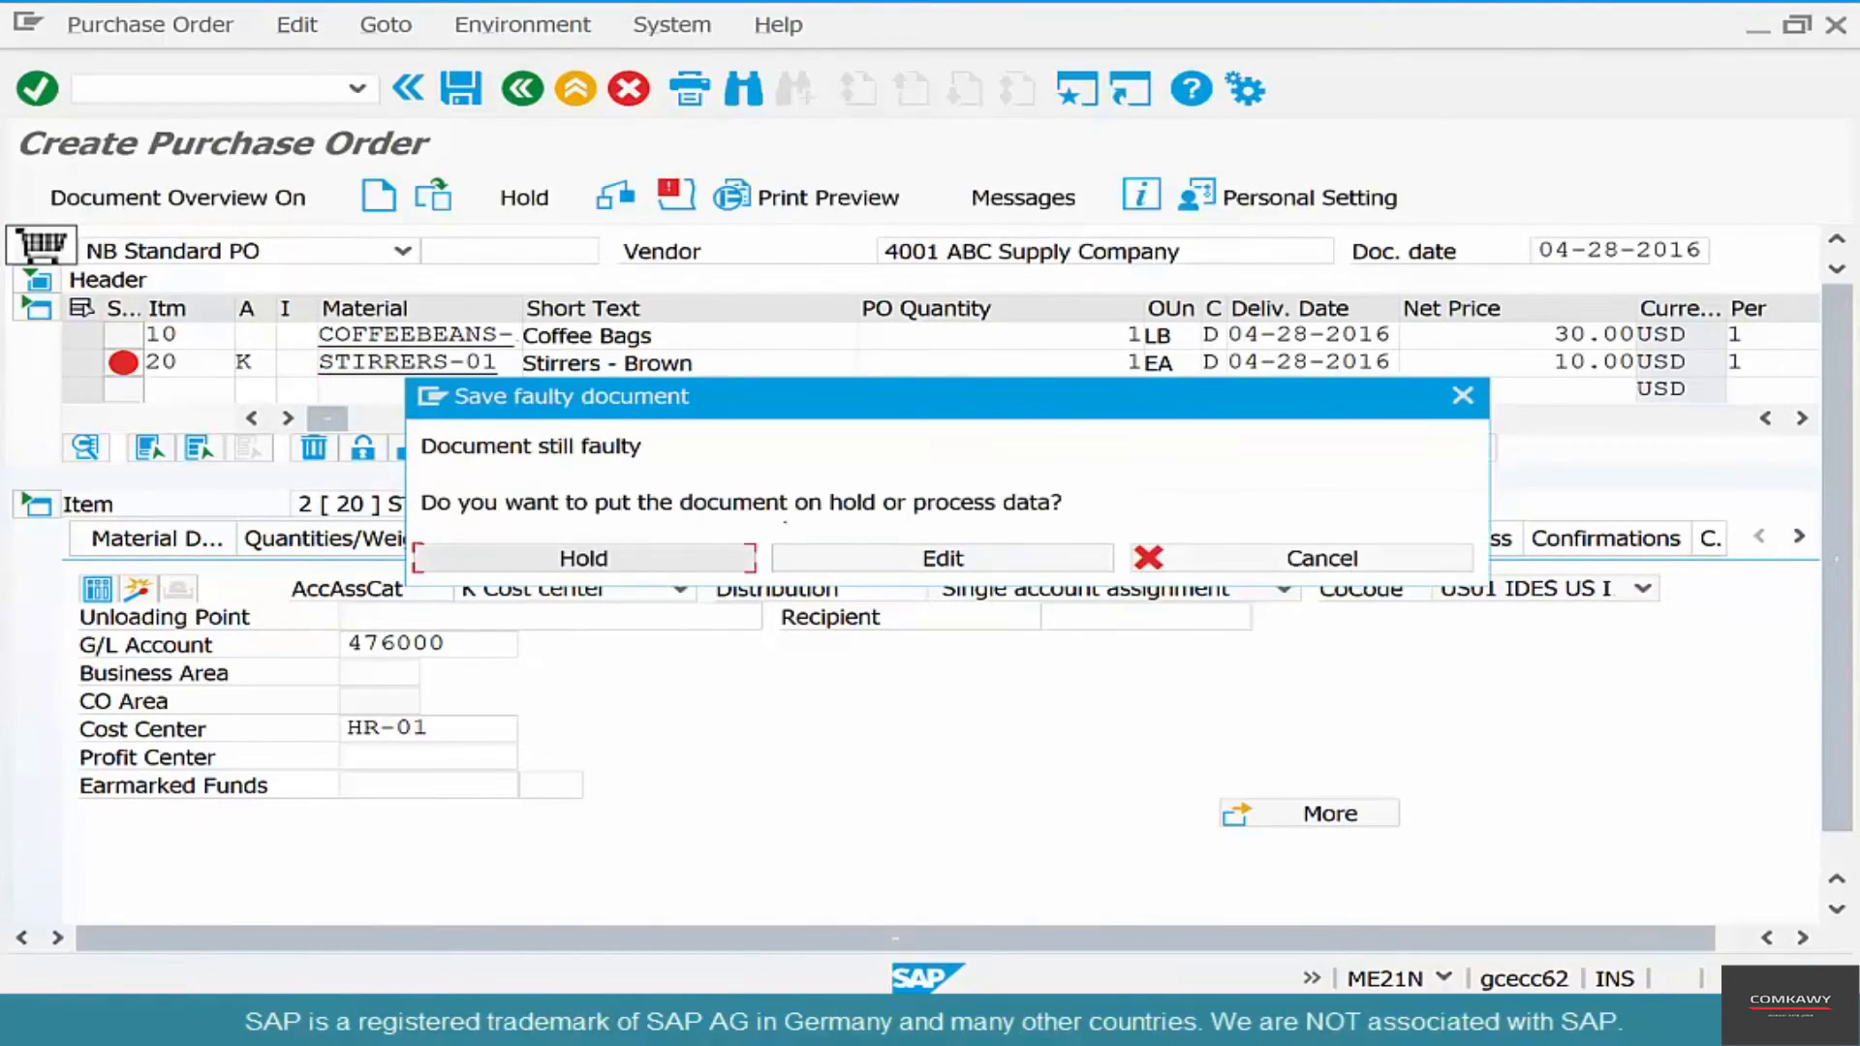
click(942, 558)
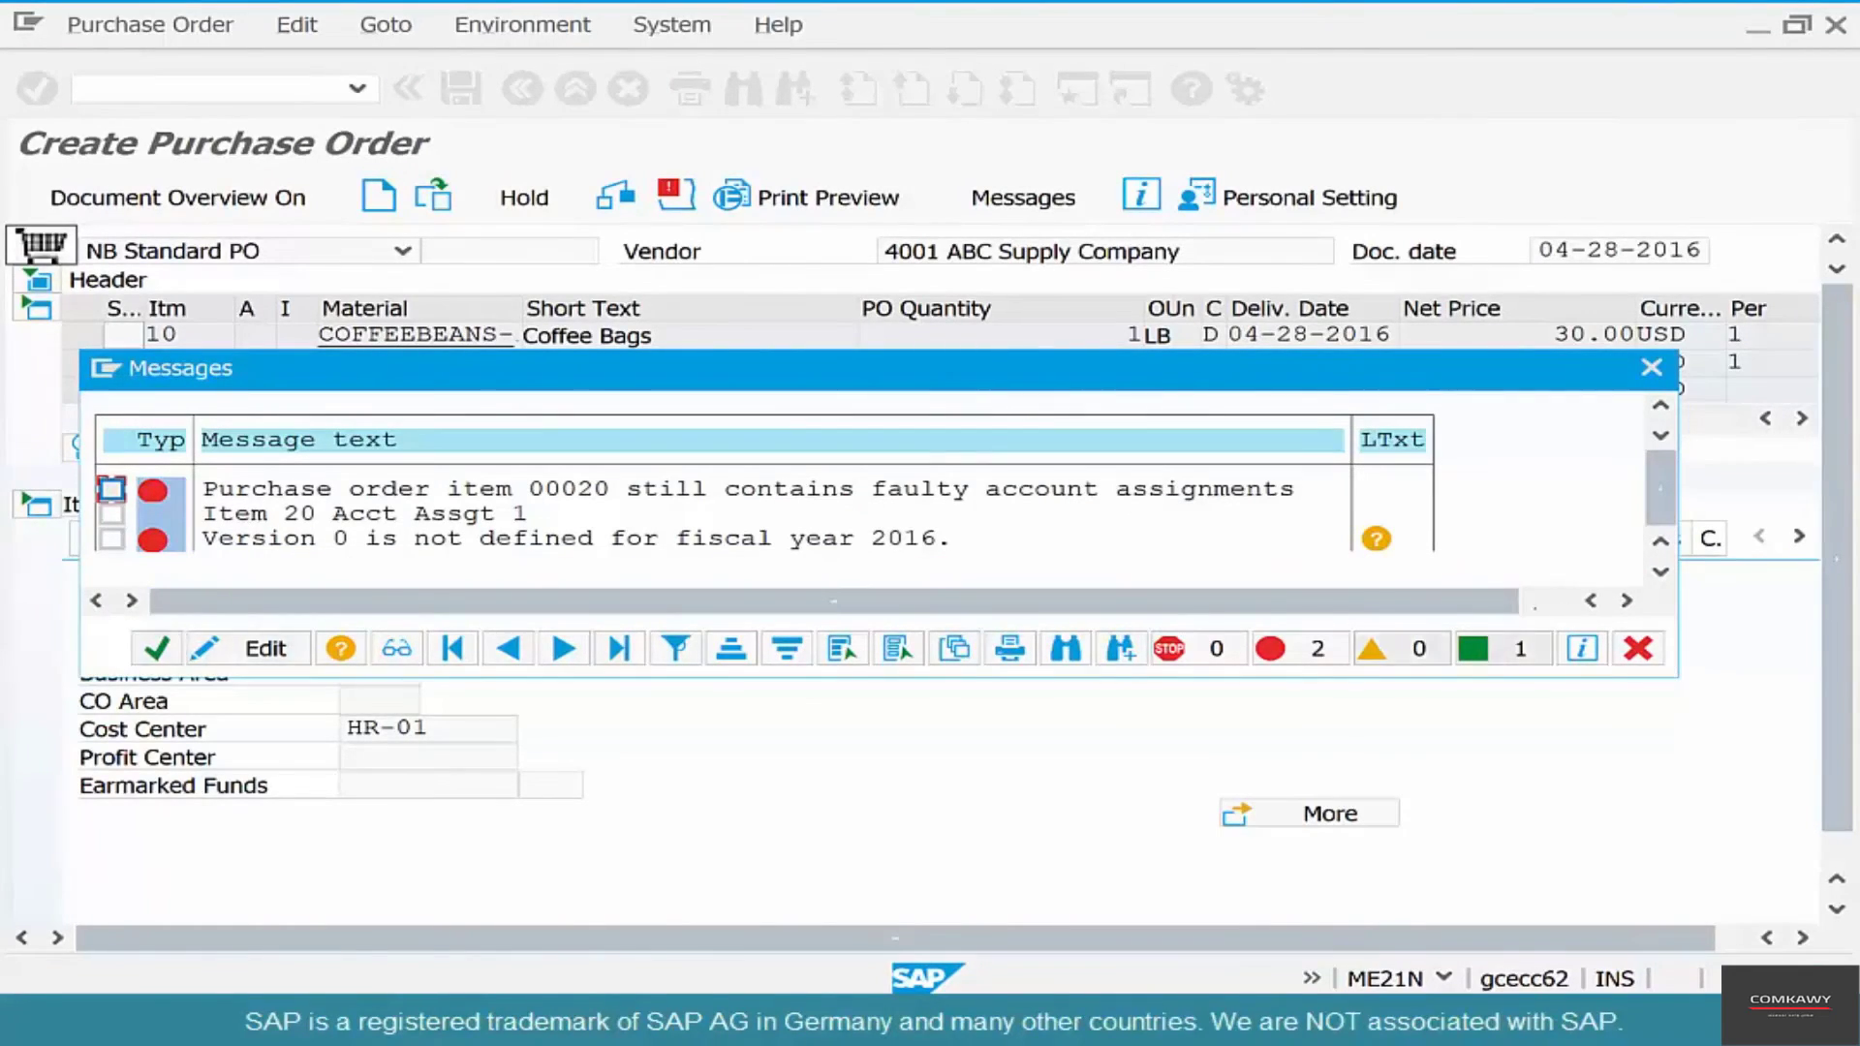
click(1637, 648)
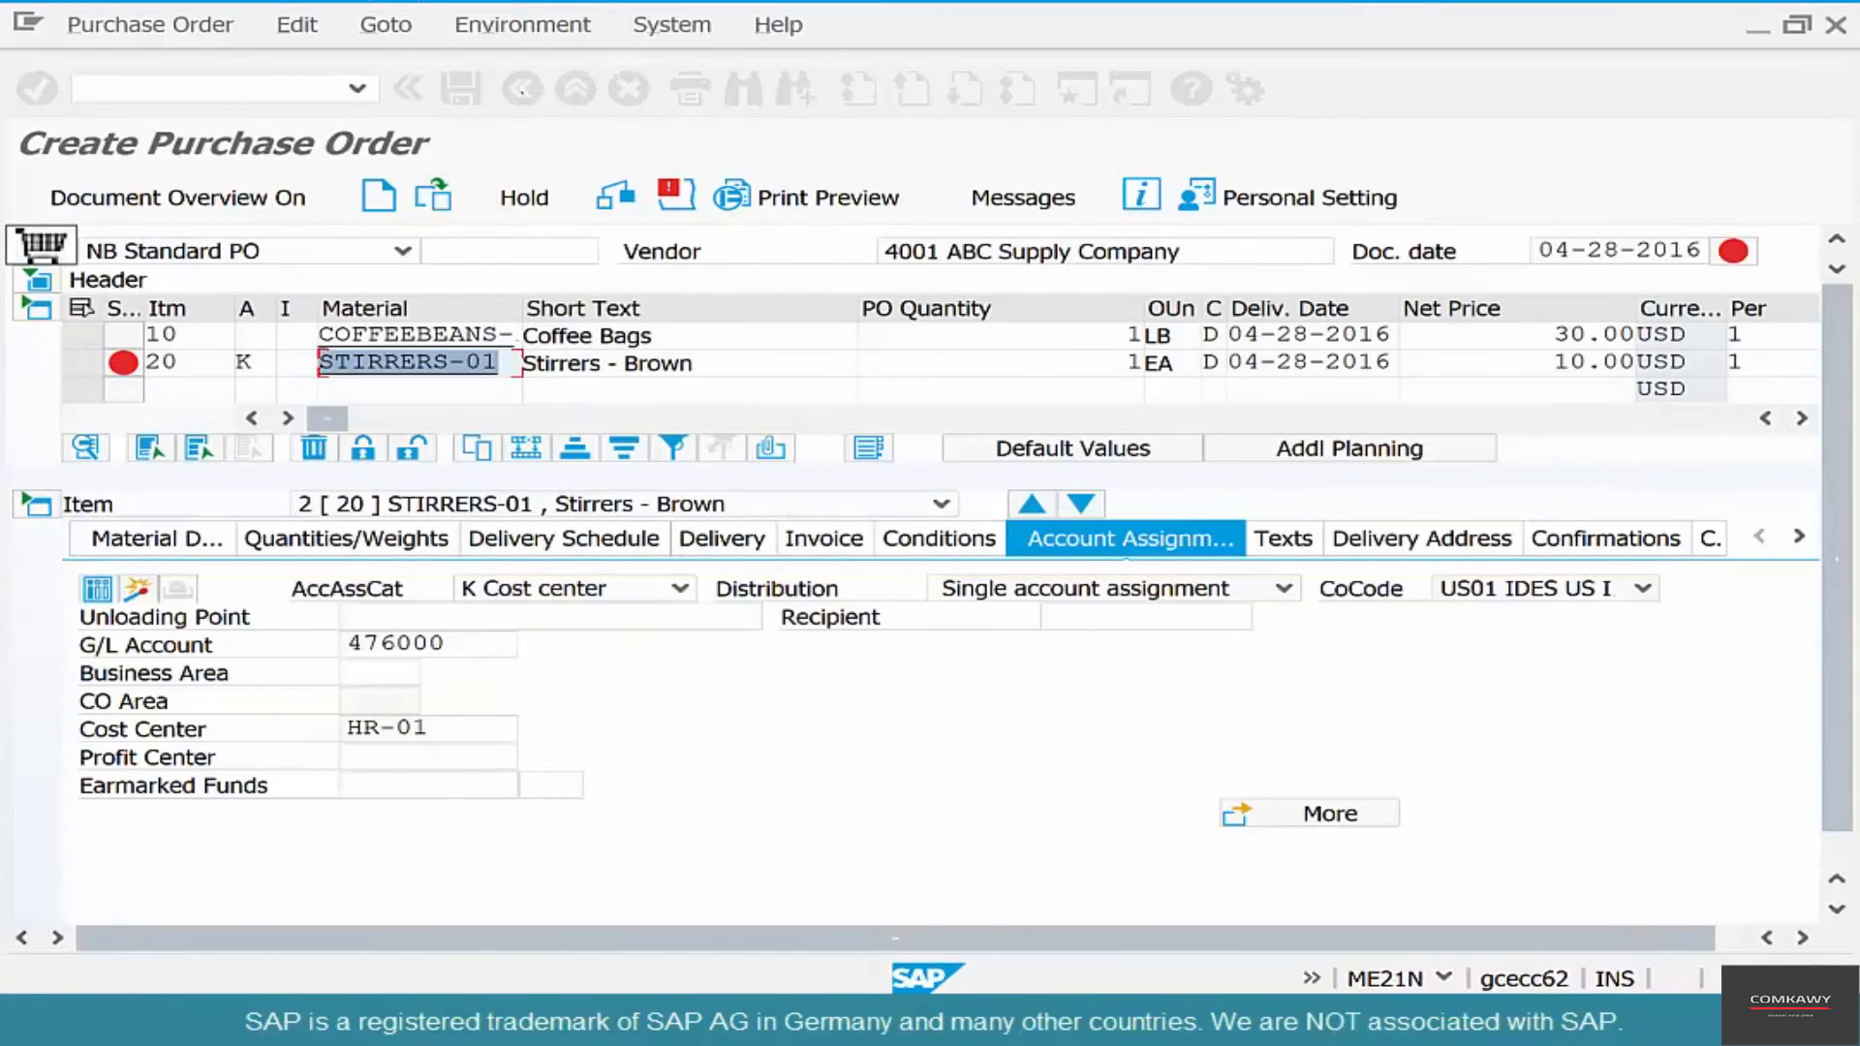
Step: Exit the faulty purchase order without saving it
click(523, 88)
key(F3)
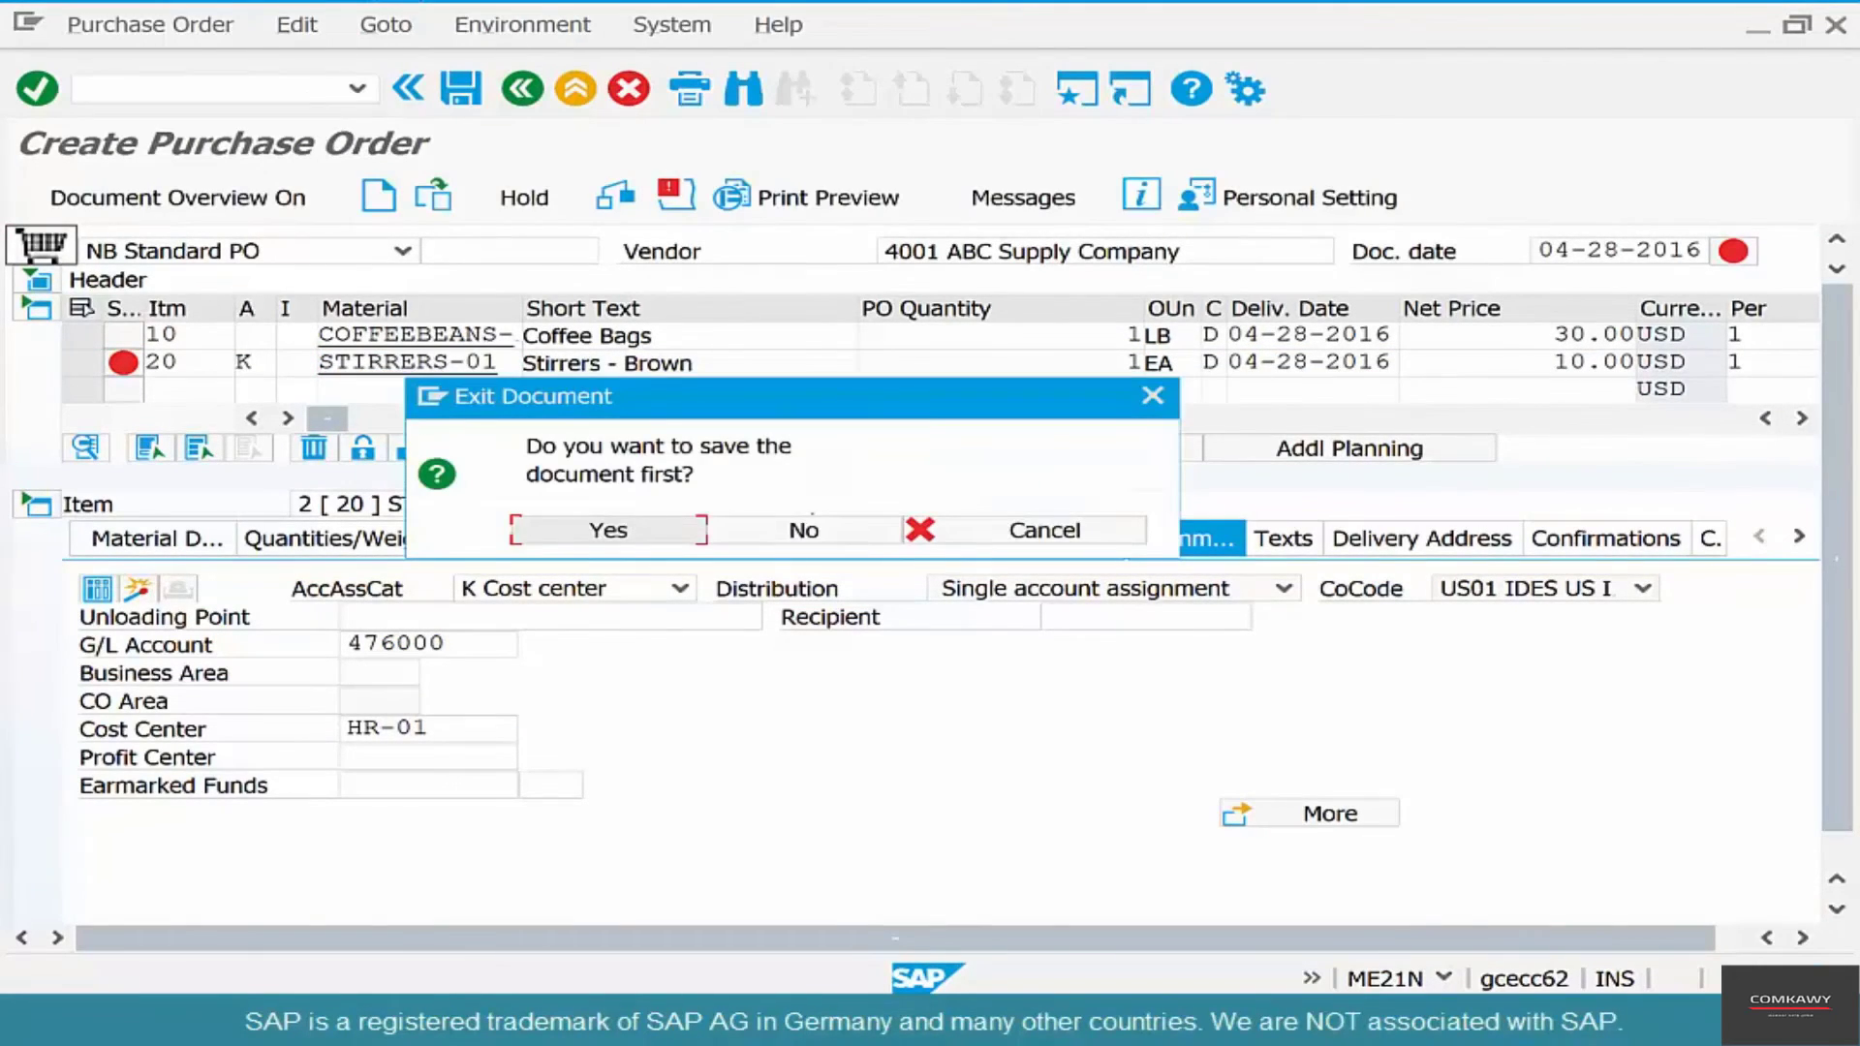
click(803, 530)
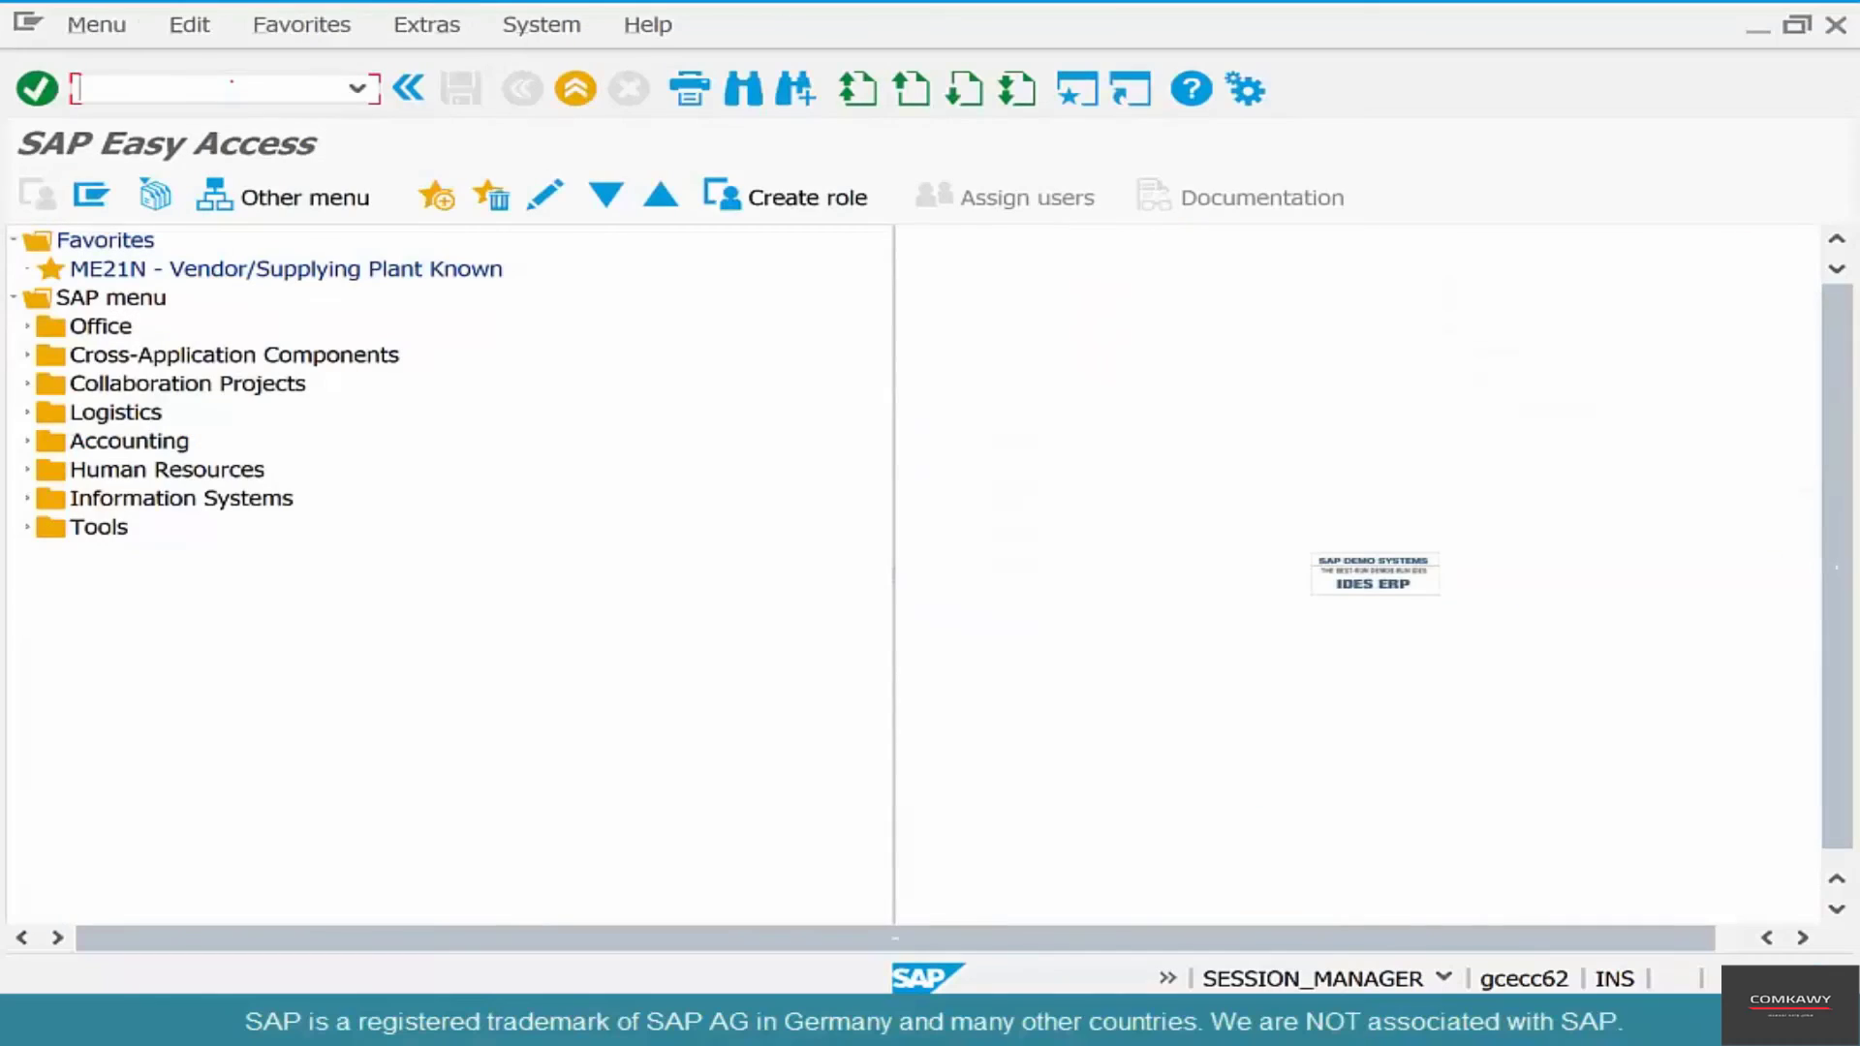
Step: Start a new purchase order with transaction ME21N and set the vendor to 4001
text(me21n)
key(Return)
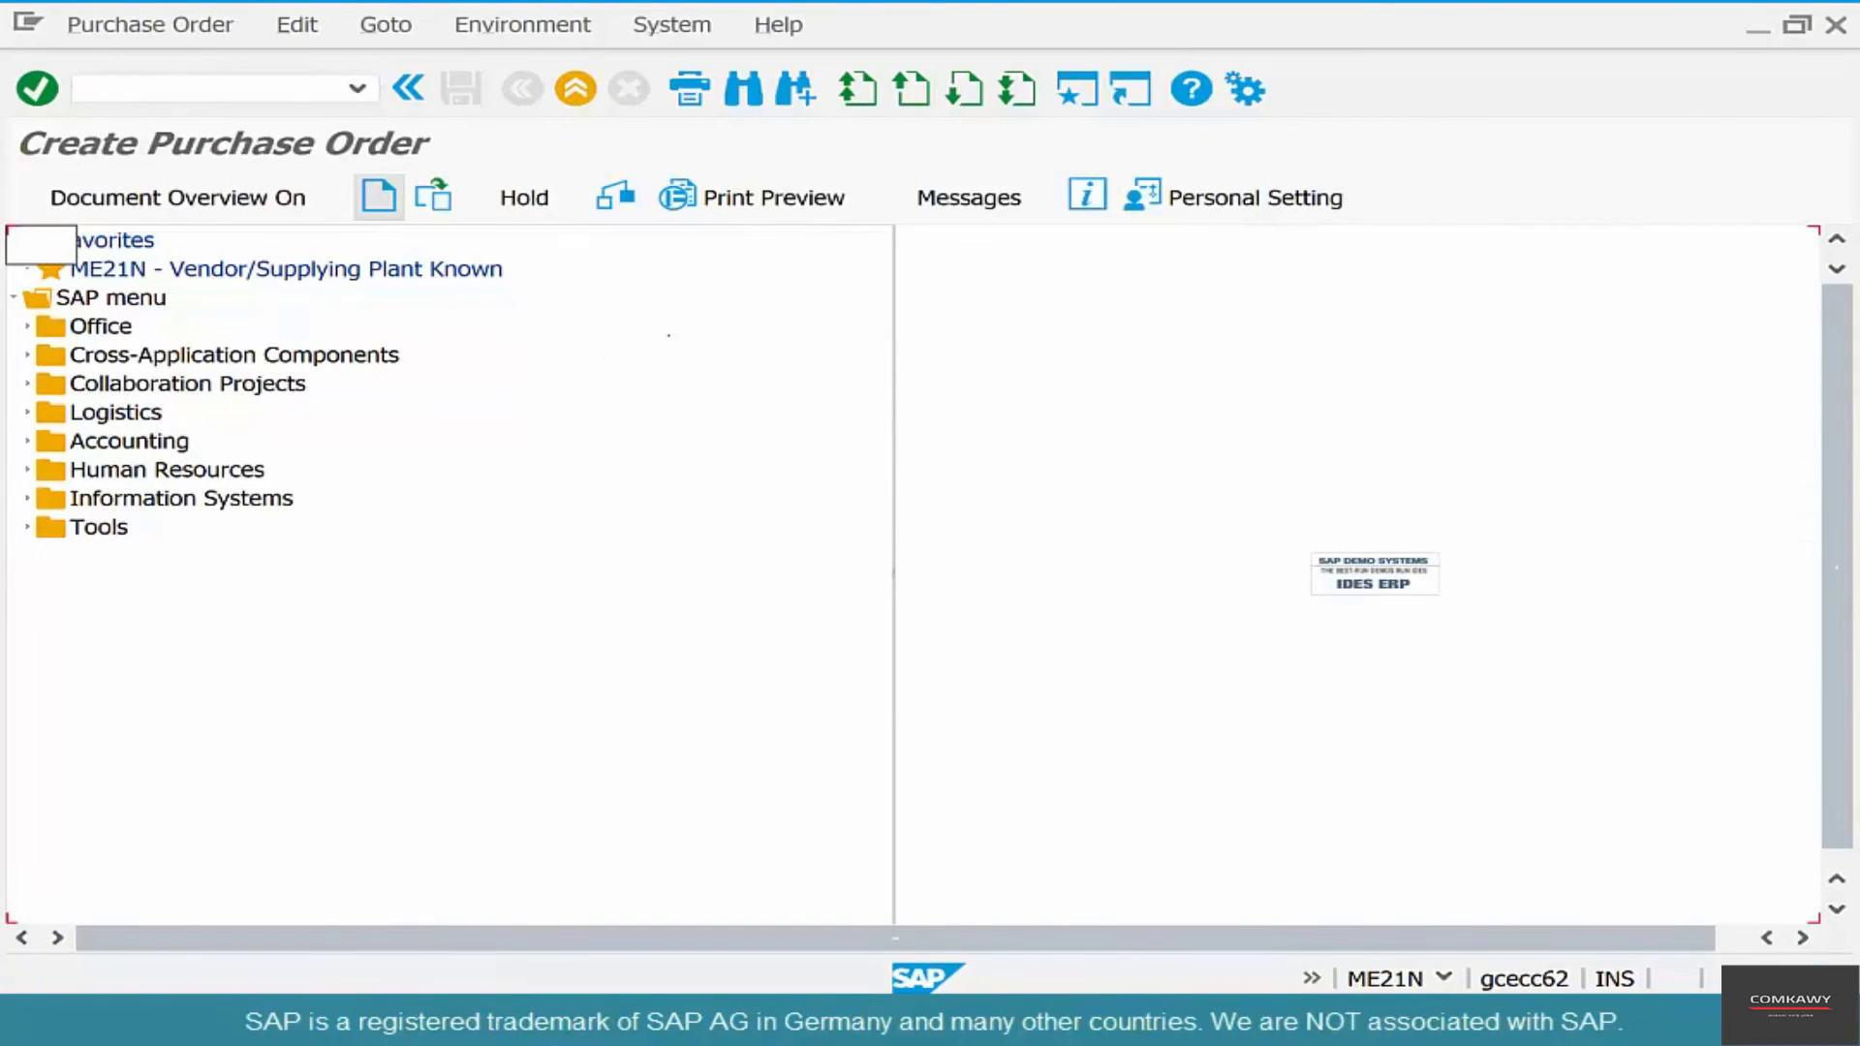
click(971, 247)
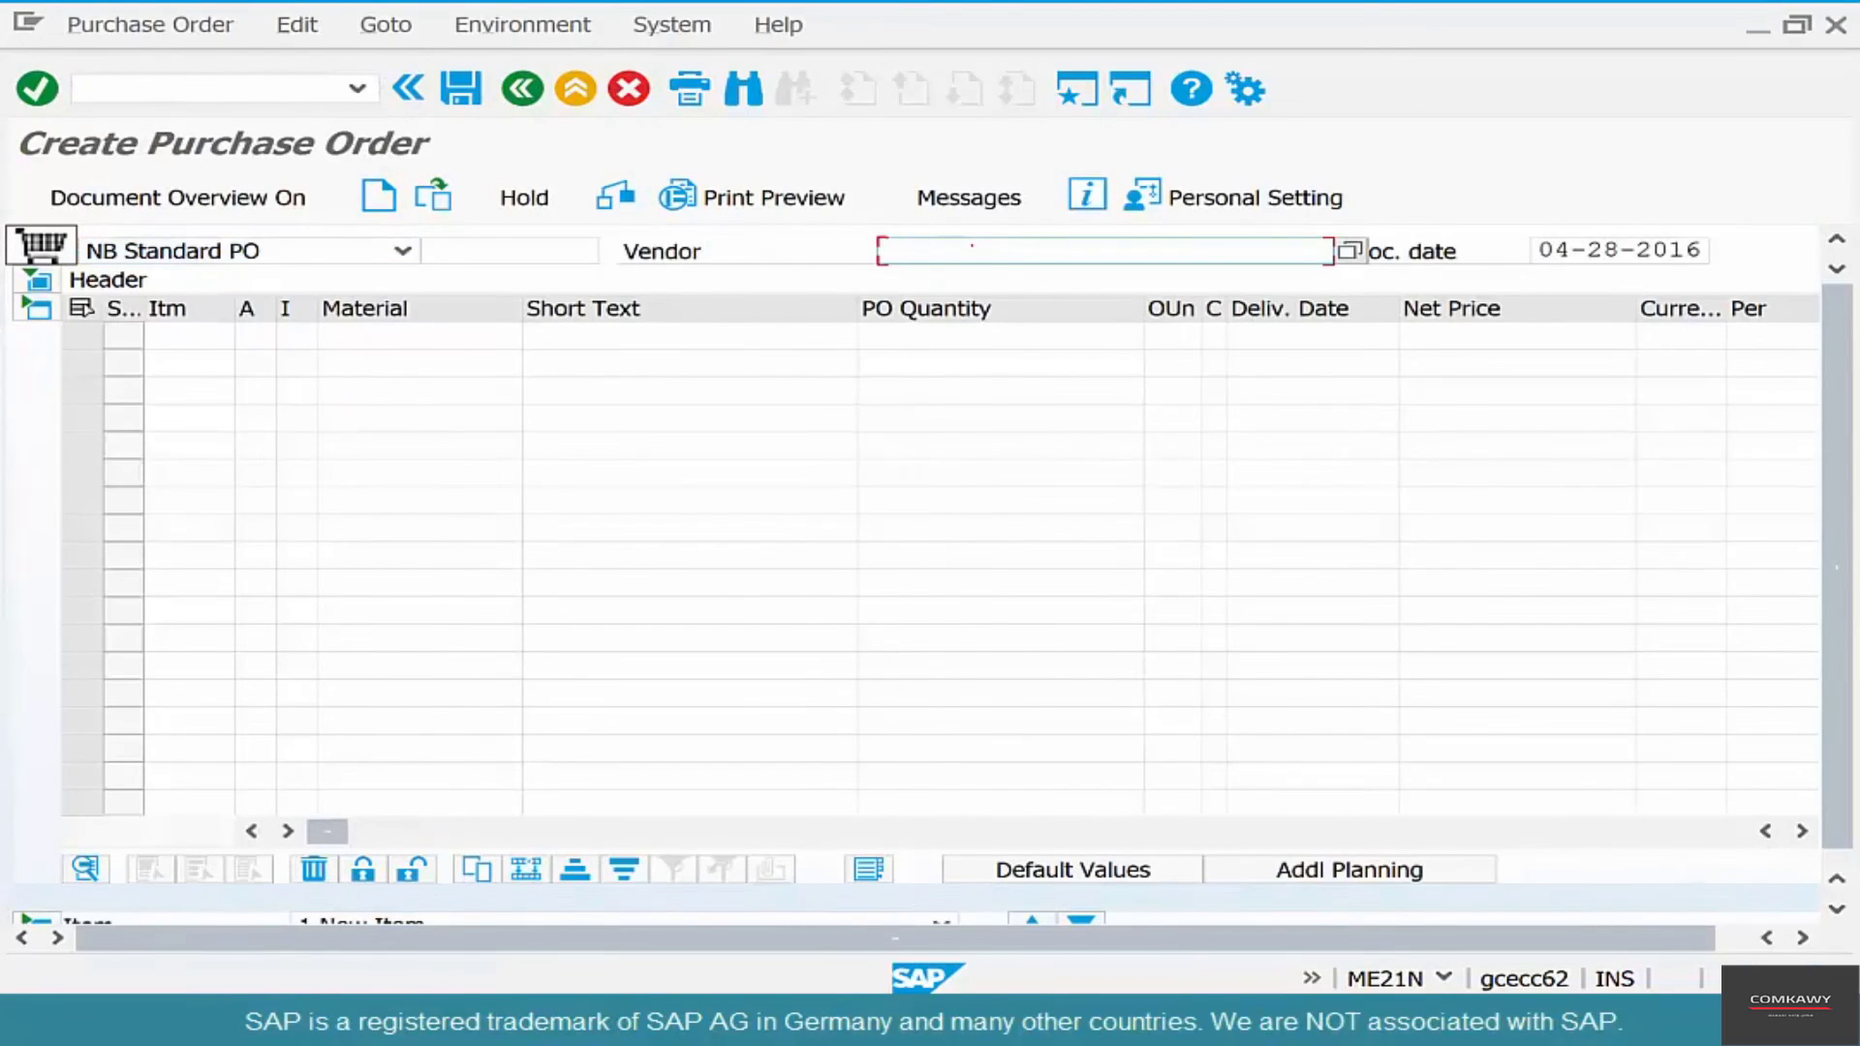
text(4)
key(Down)
key(Return)
key(Return)
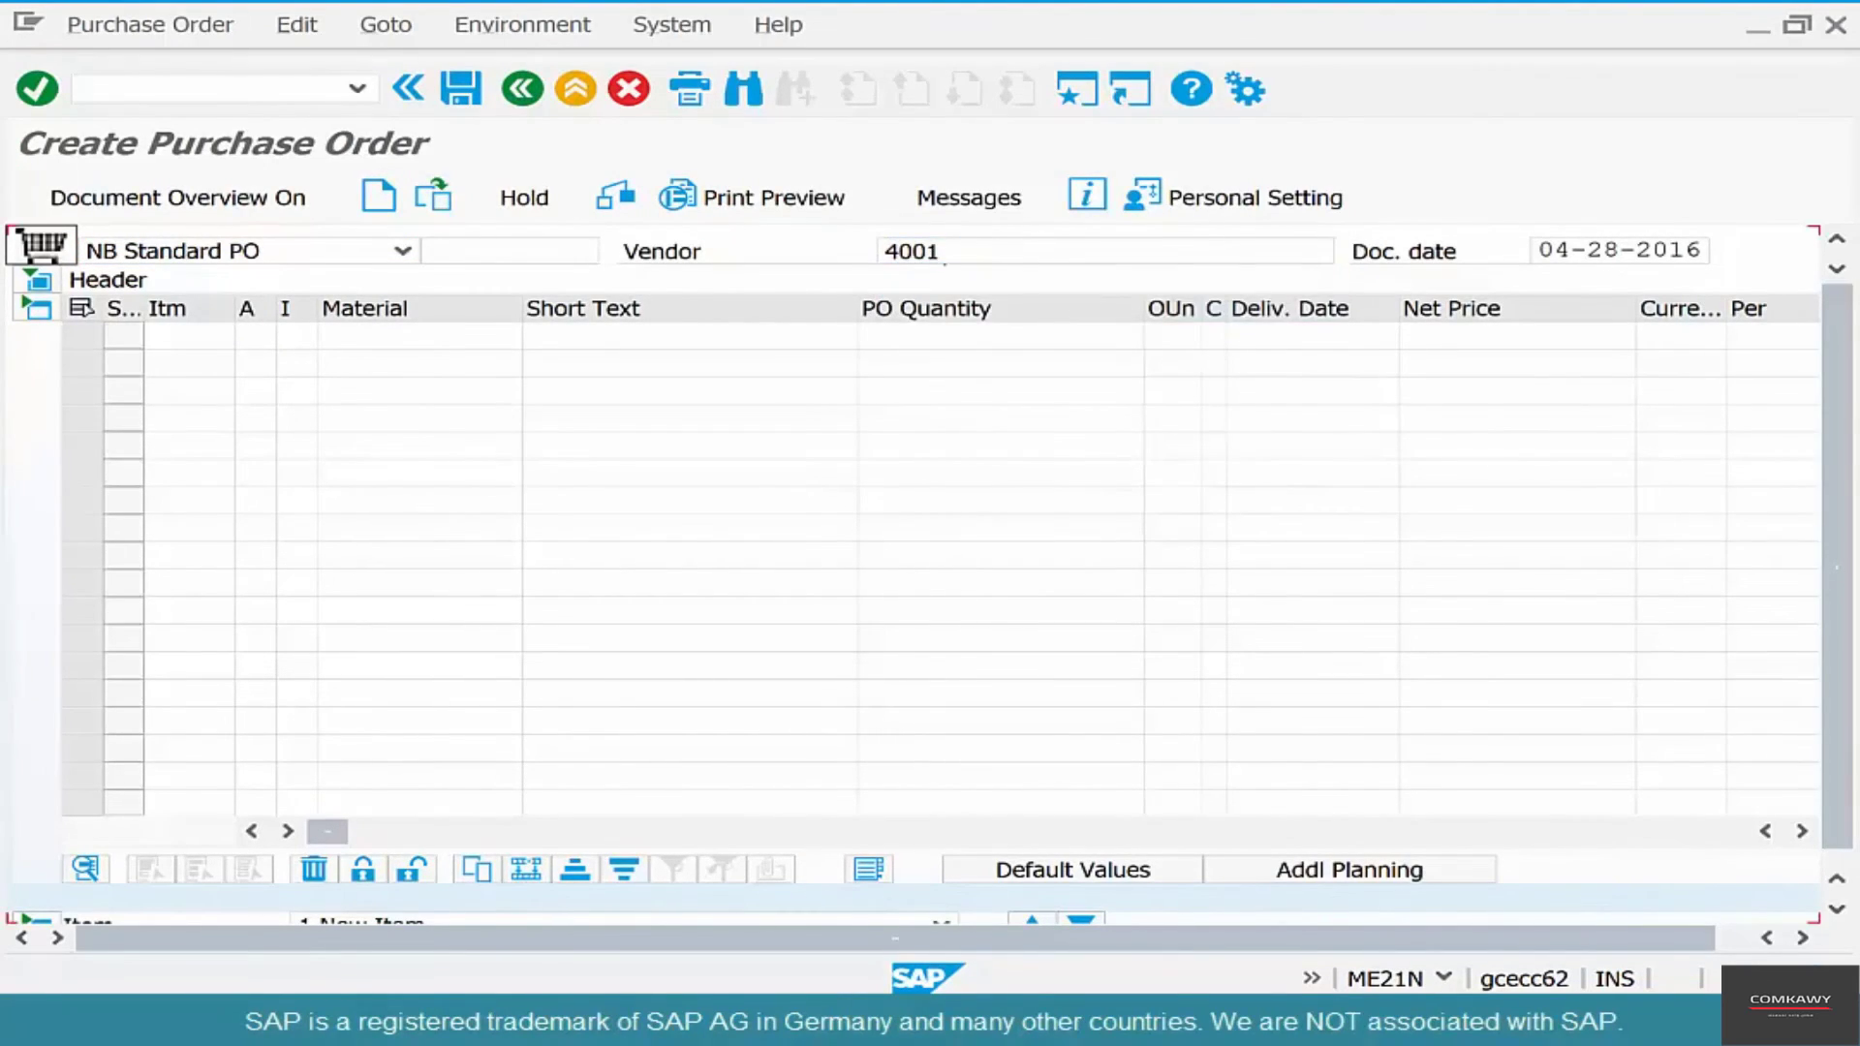
Step: Add material COFFEEBEANS-06 as the first order item with a quantity of 1
click(351, 336)
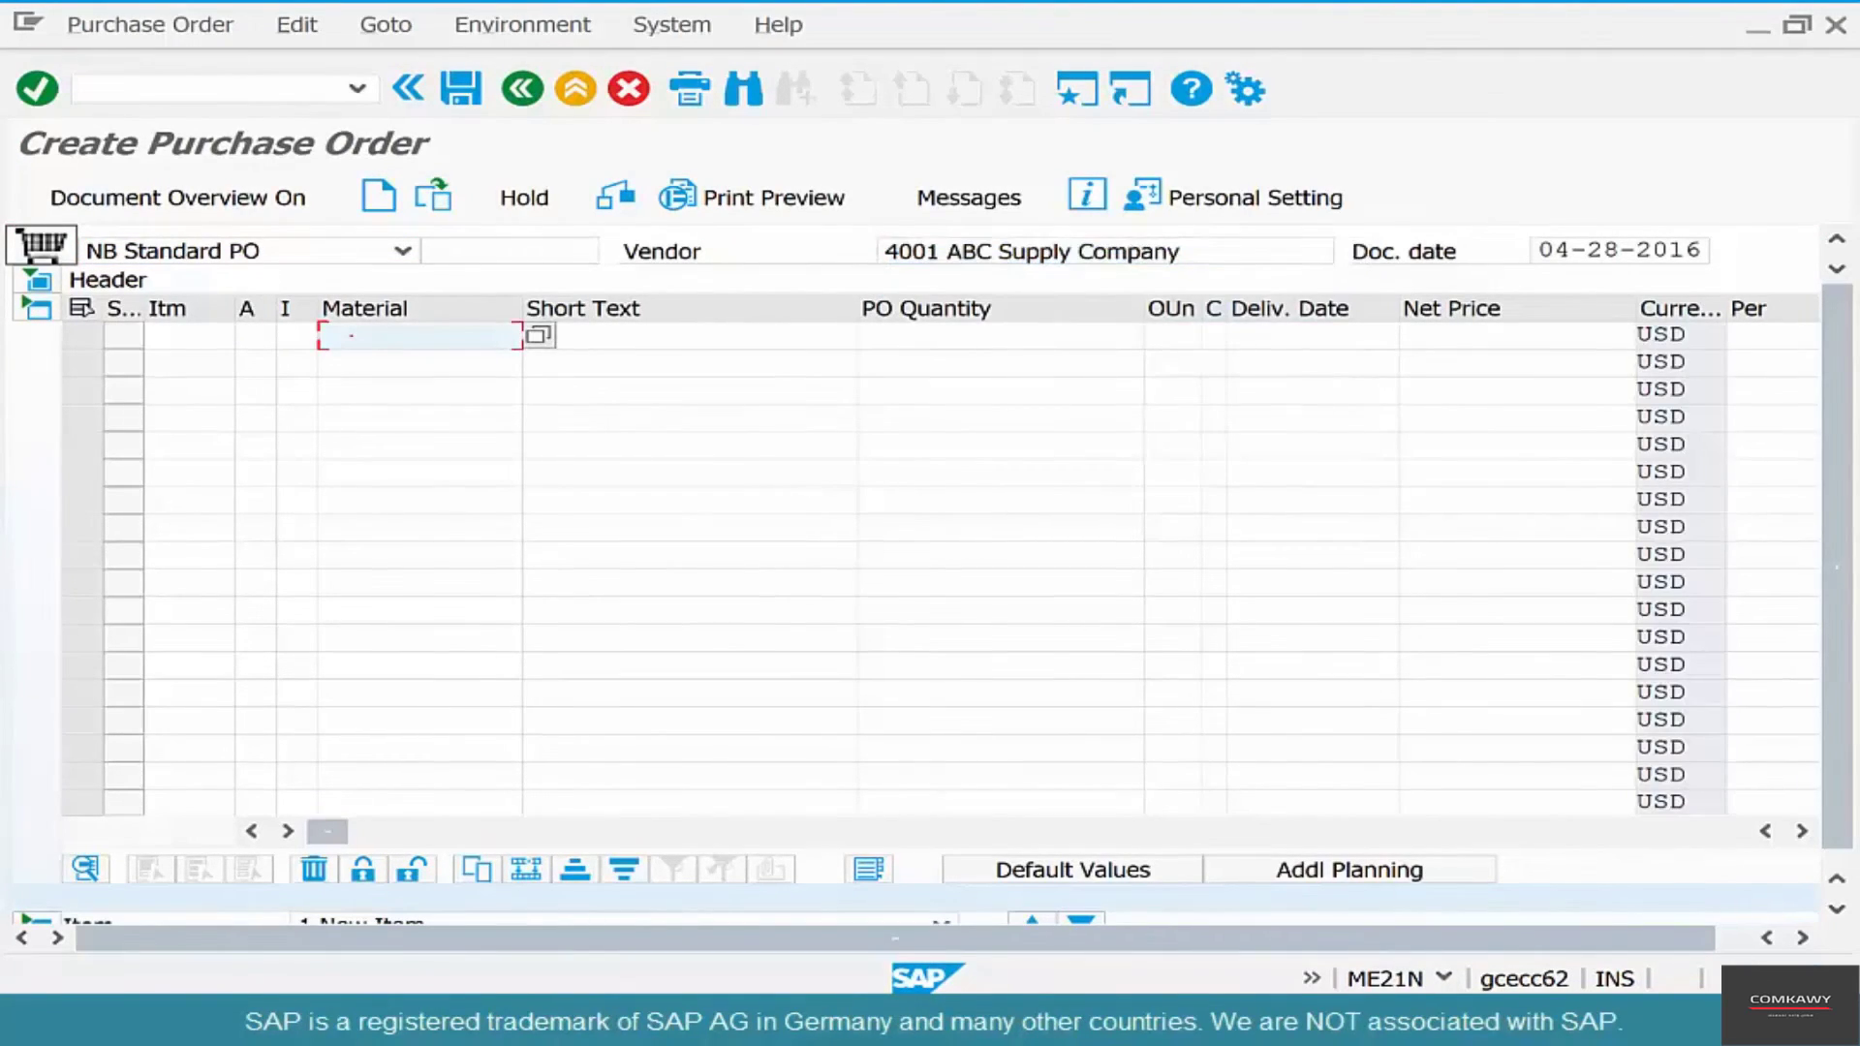
text(c)
key(Down)
key(Return)
key(Tab)
key(Tab)
text(1)
key(Return)
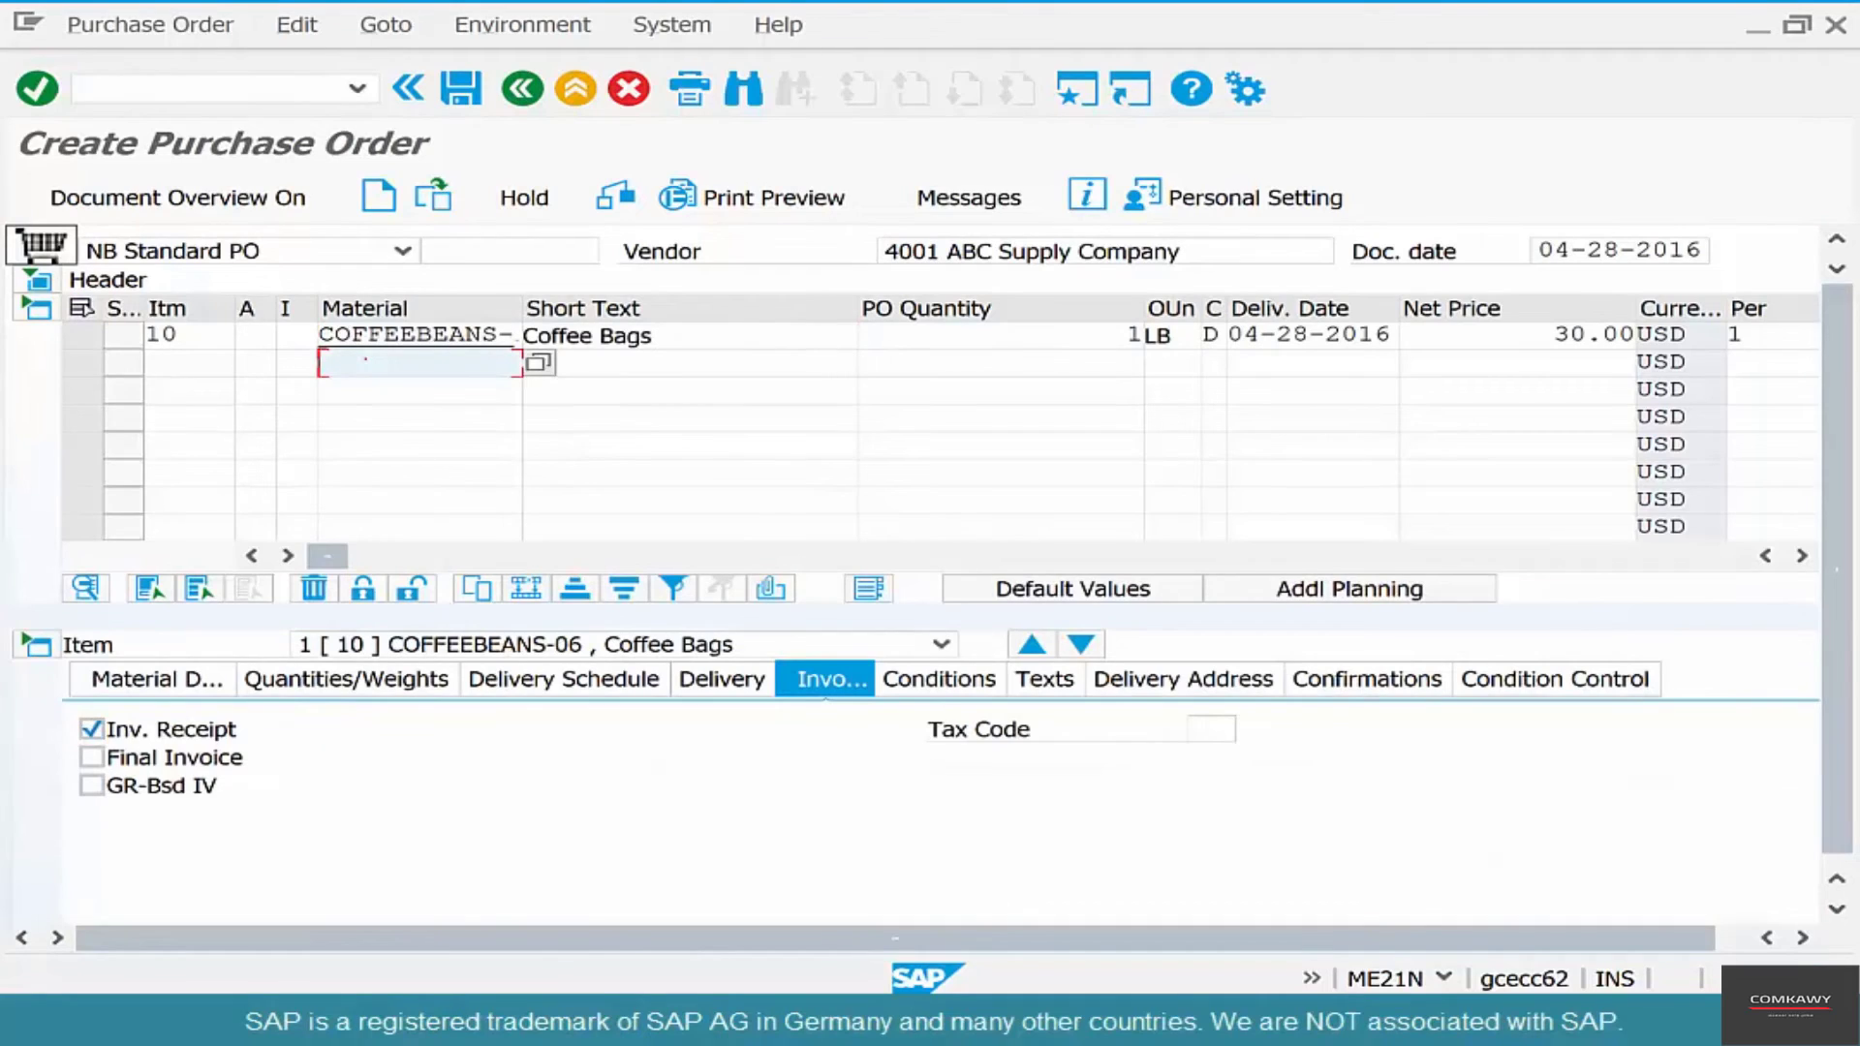
Step: Add material STIRRERS-01 as the second order item with a quantity of 1
text(st)
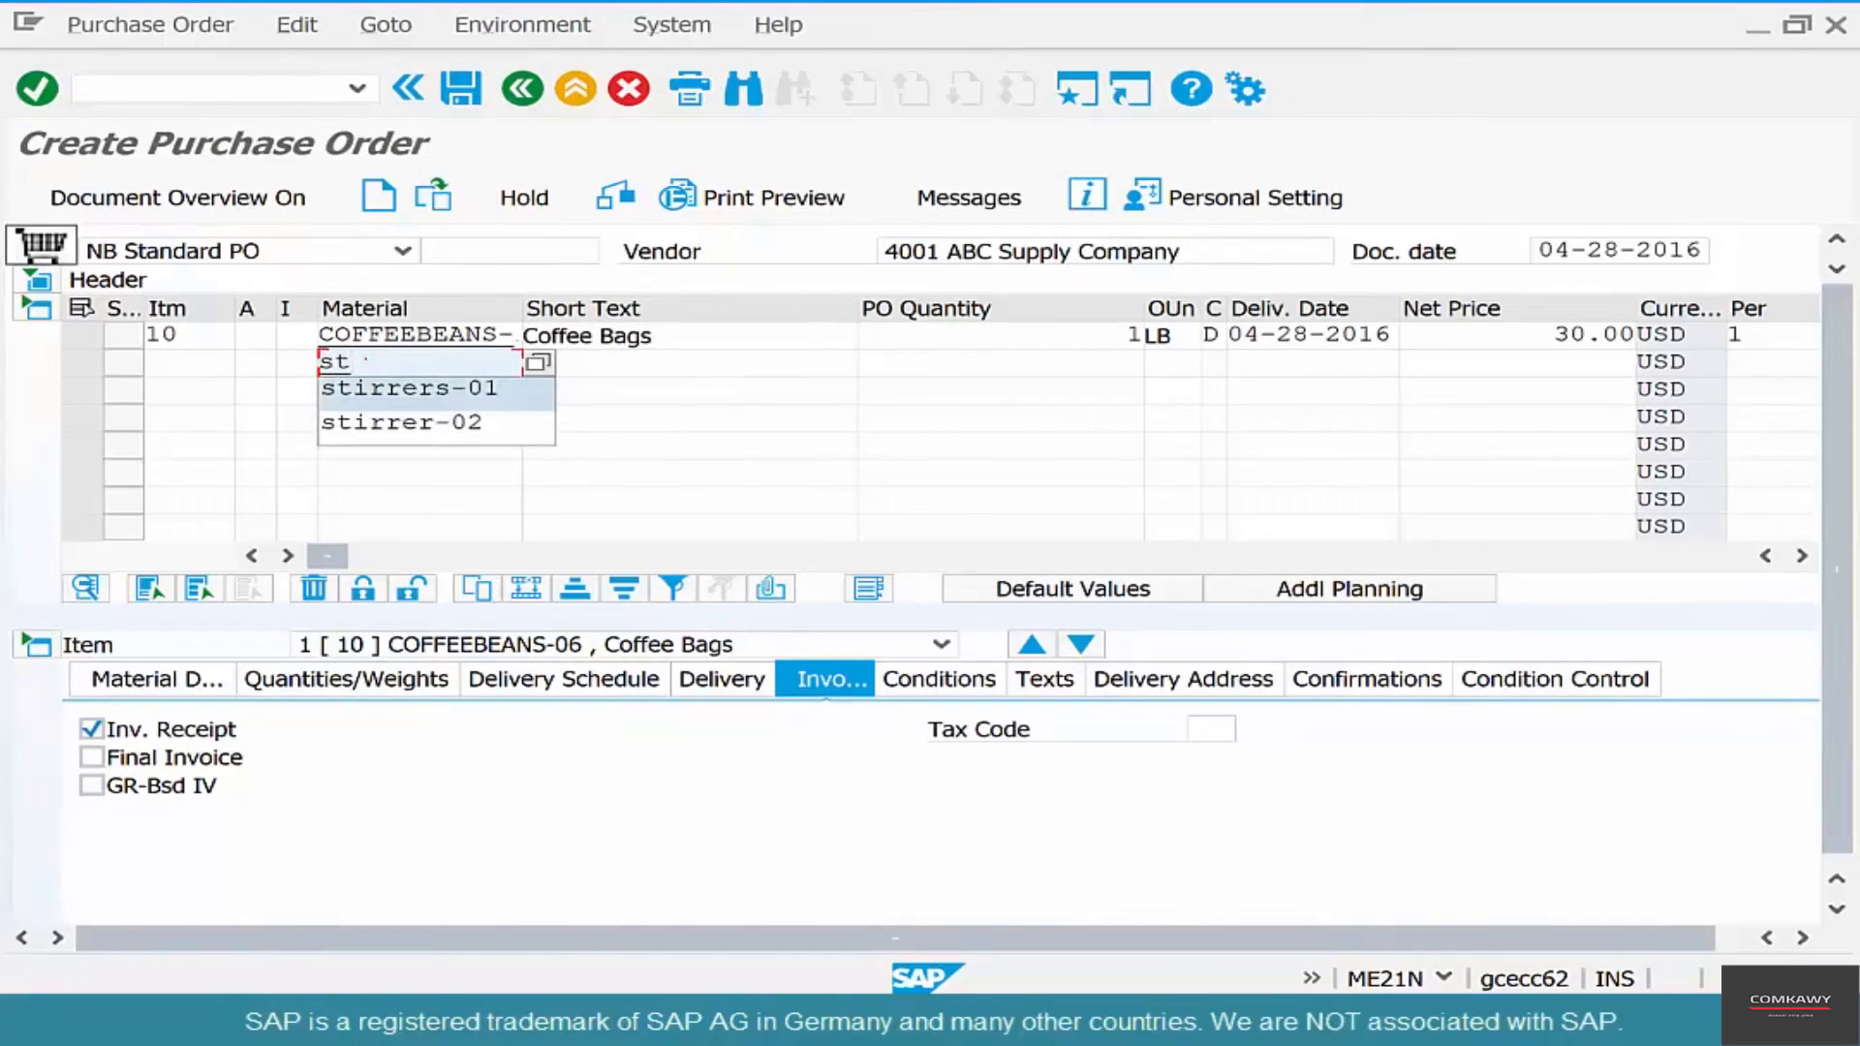
key(Return)
key(Tab)
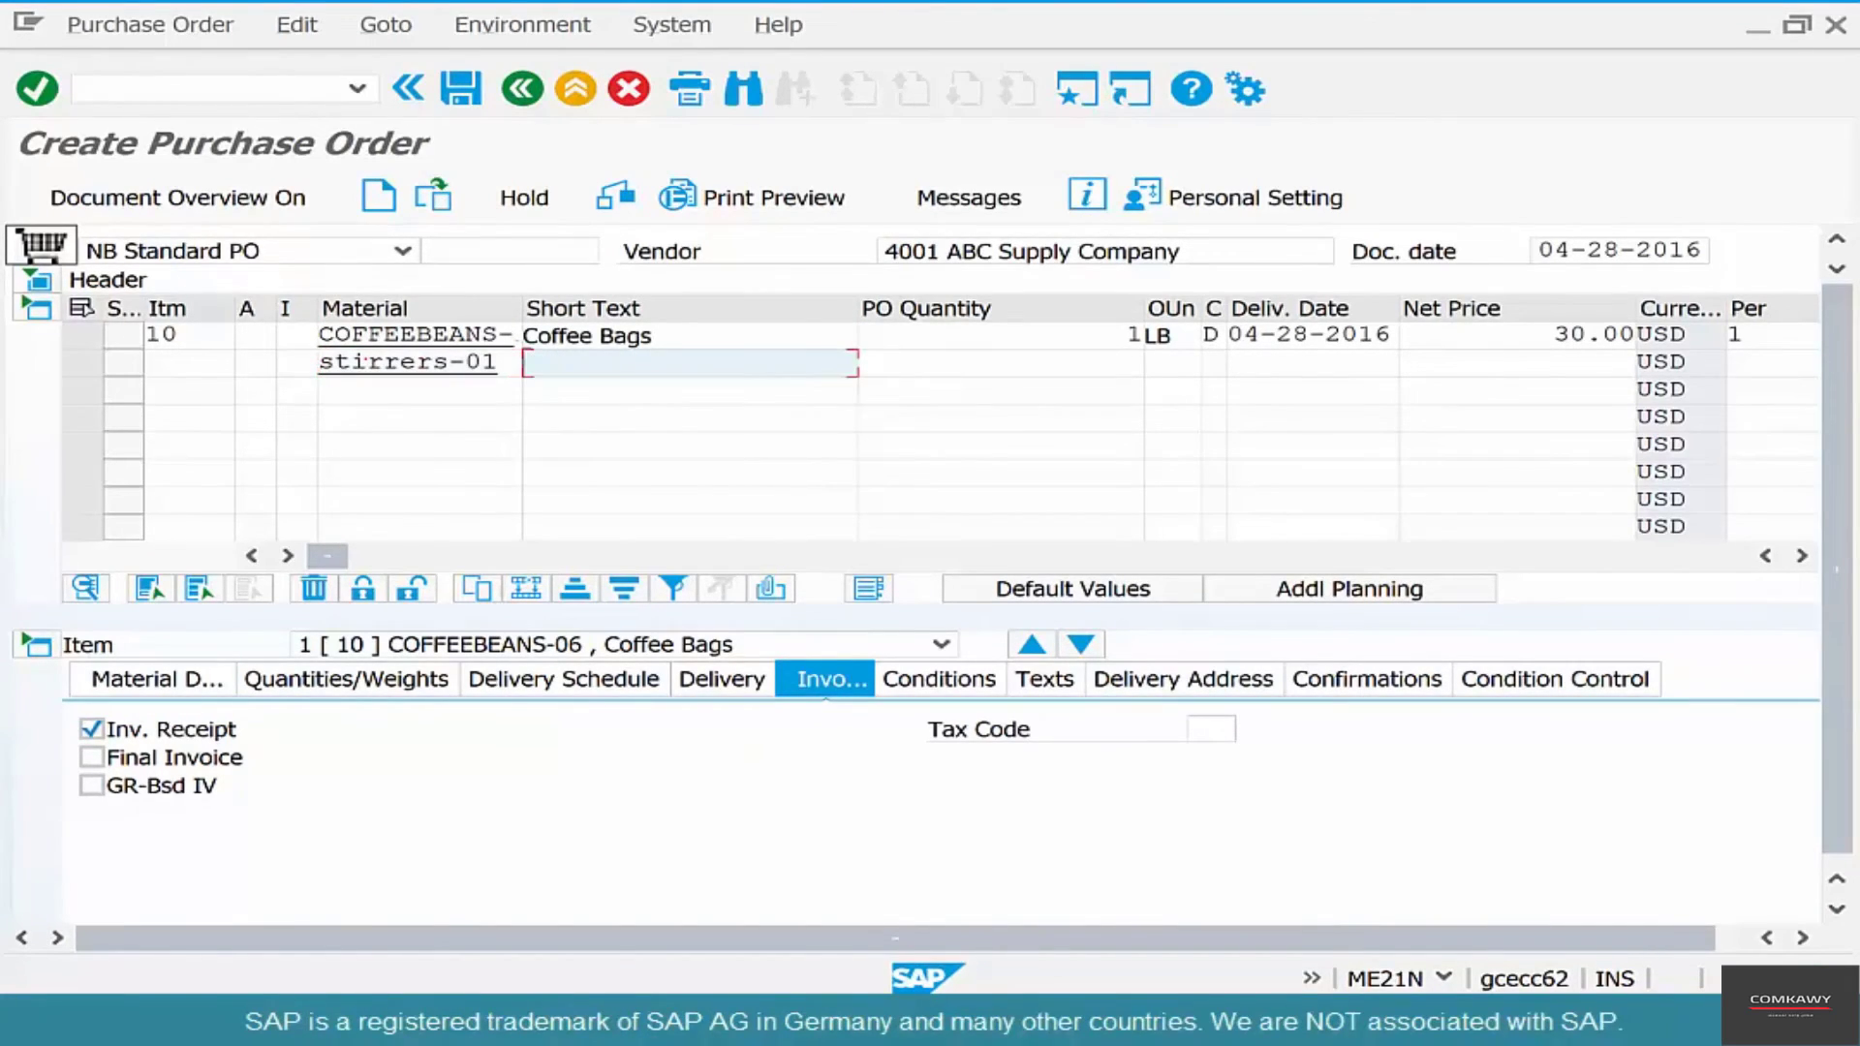
key(Tab)
text(1)
key(Return)
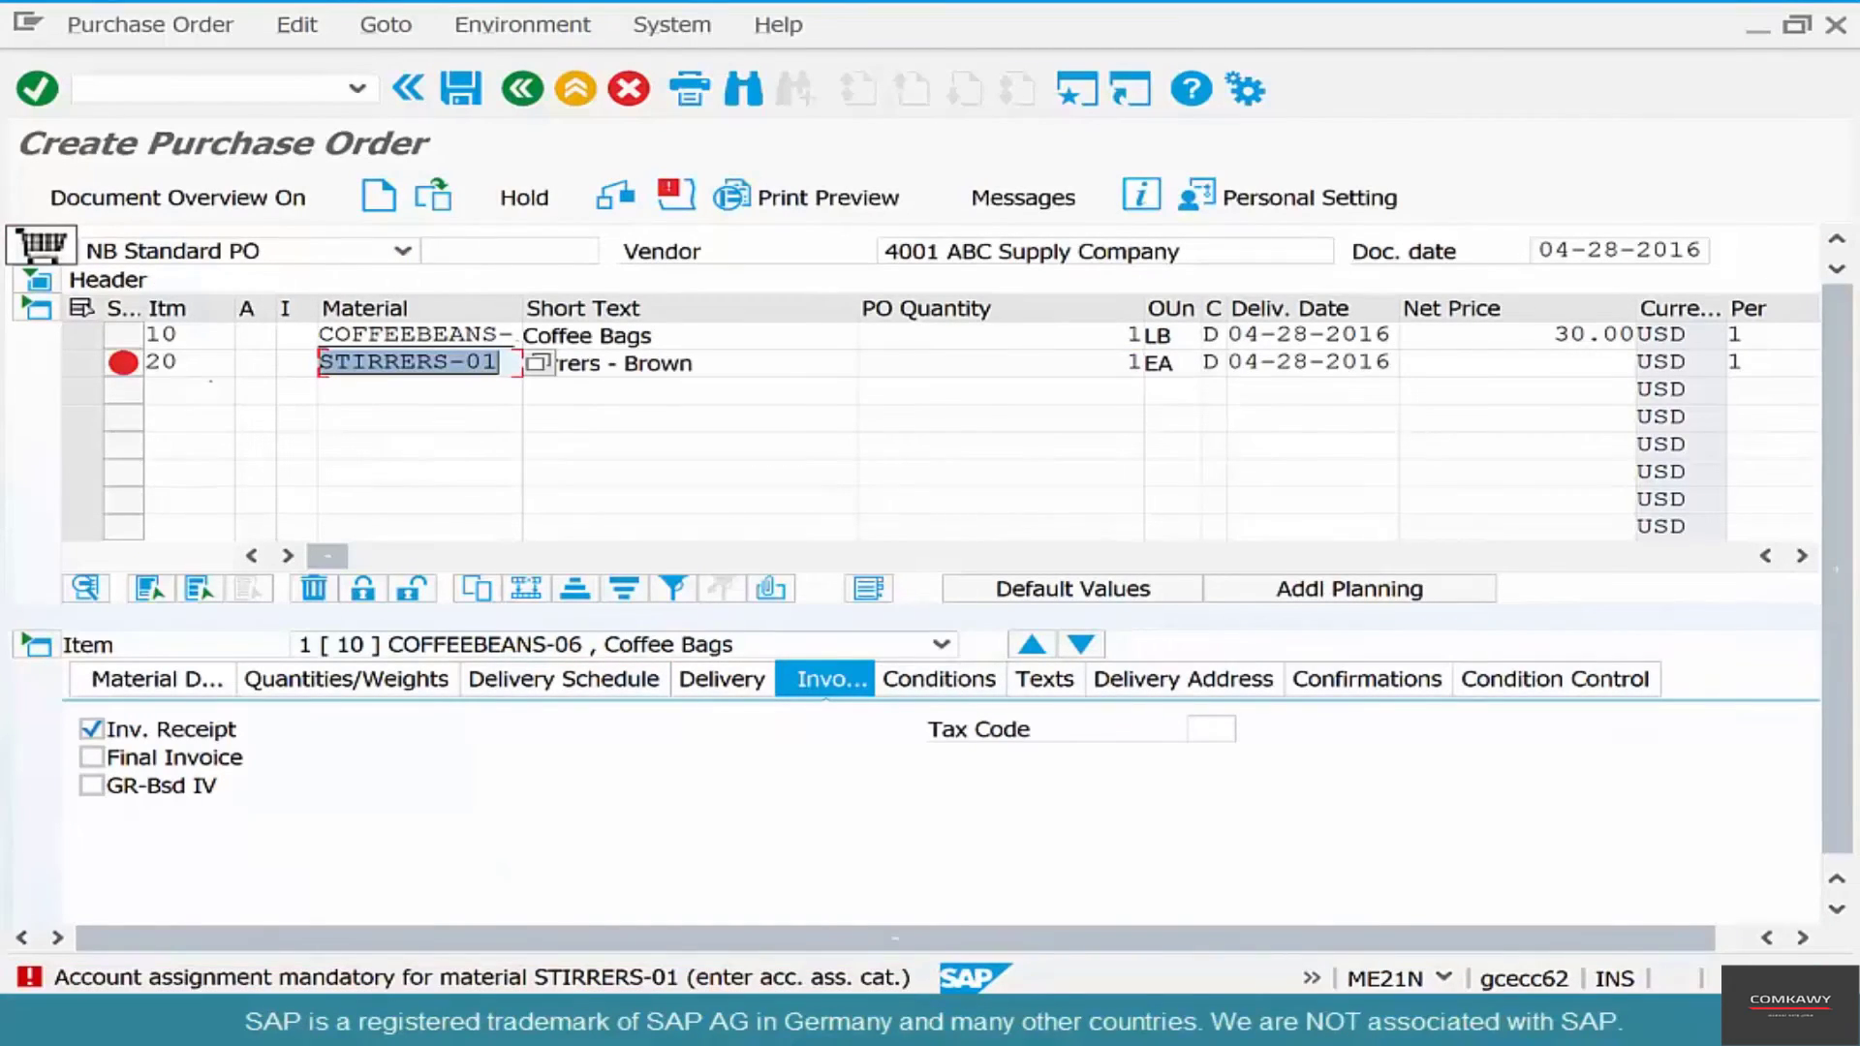
Step: Set the stirrers item's account assignment category to K and its gross price to 10 USD
click(255, 363)
text(K)
key(Return)
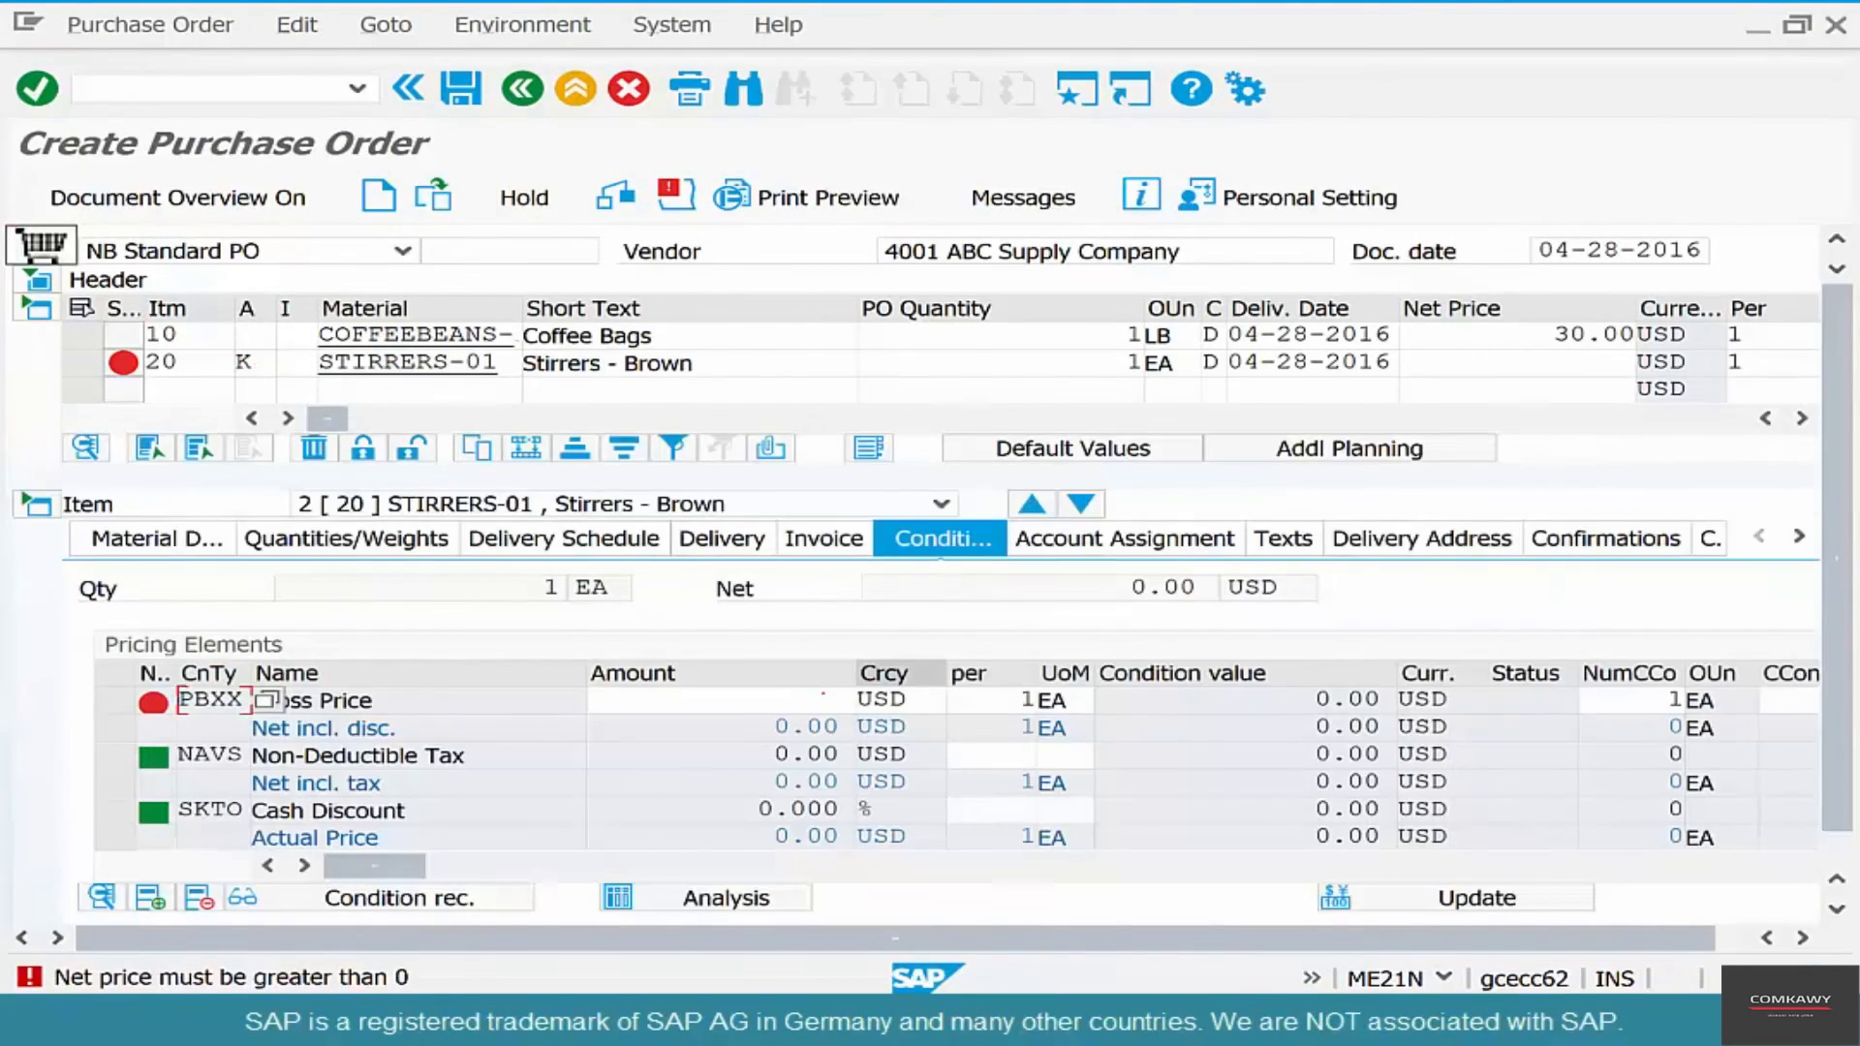
click(765, 701)
text(0)
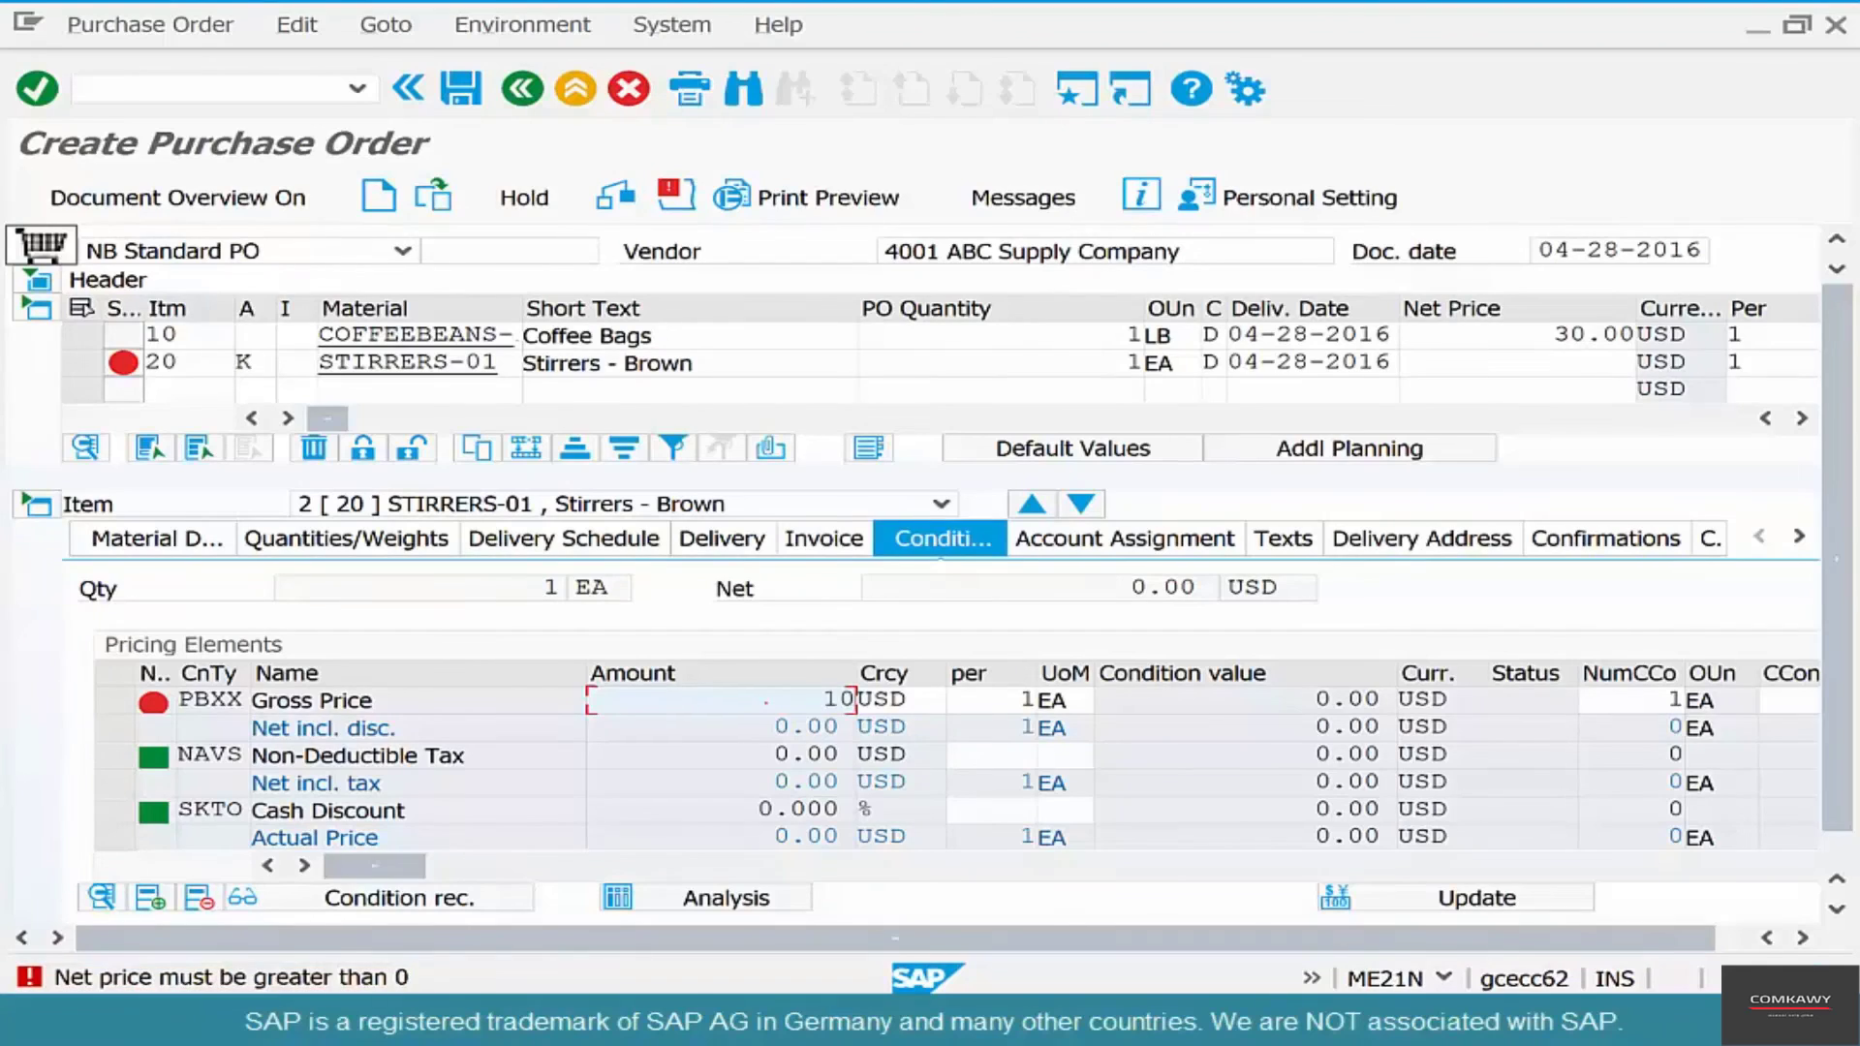
key(Return)
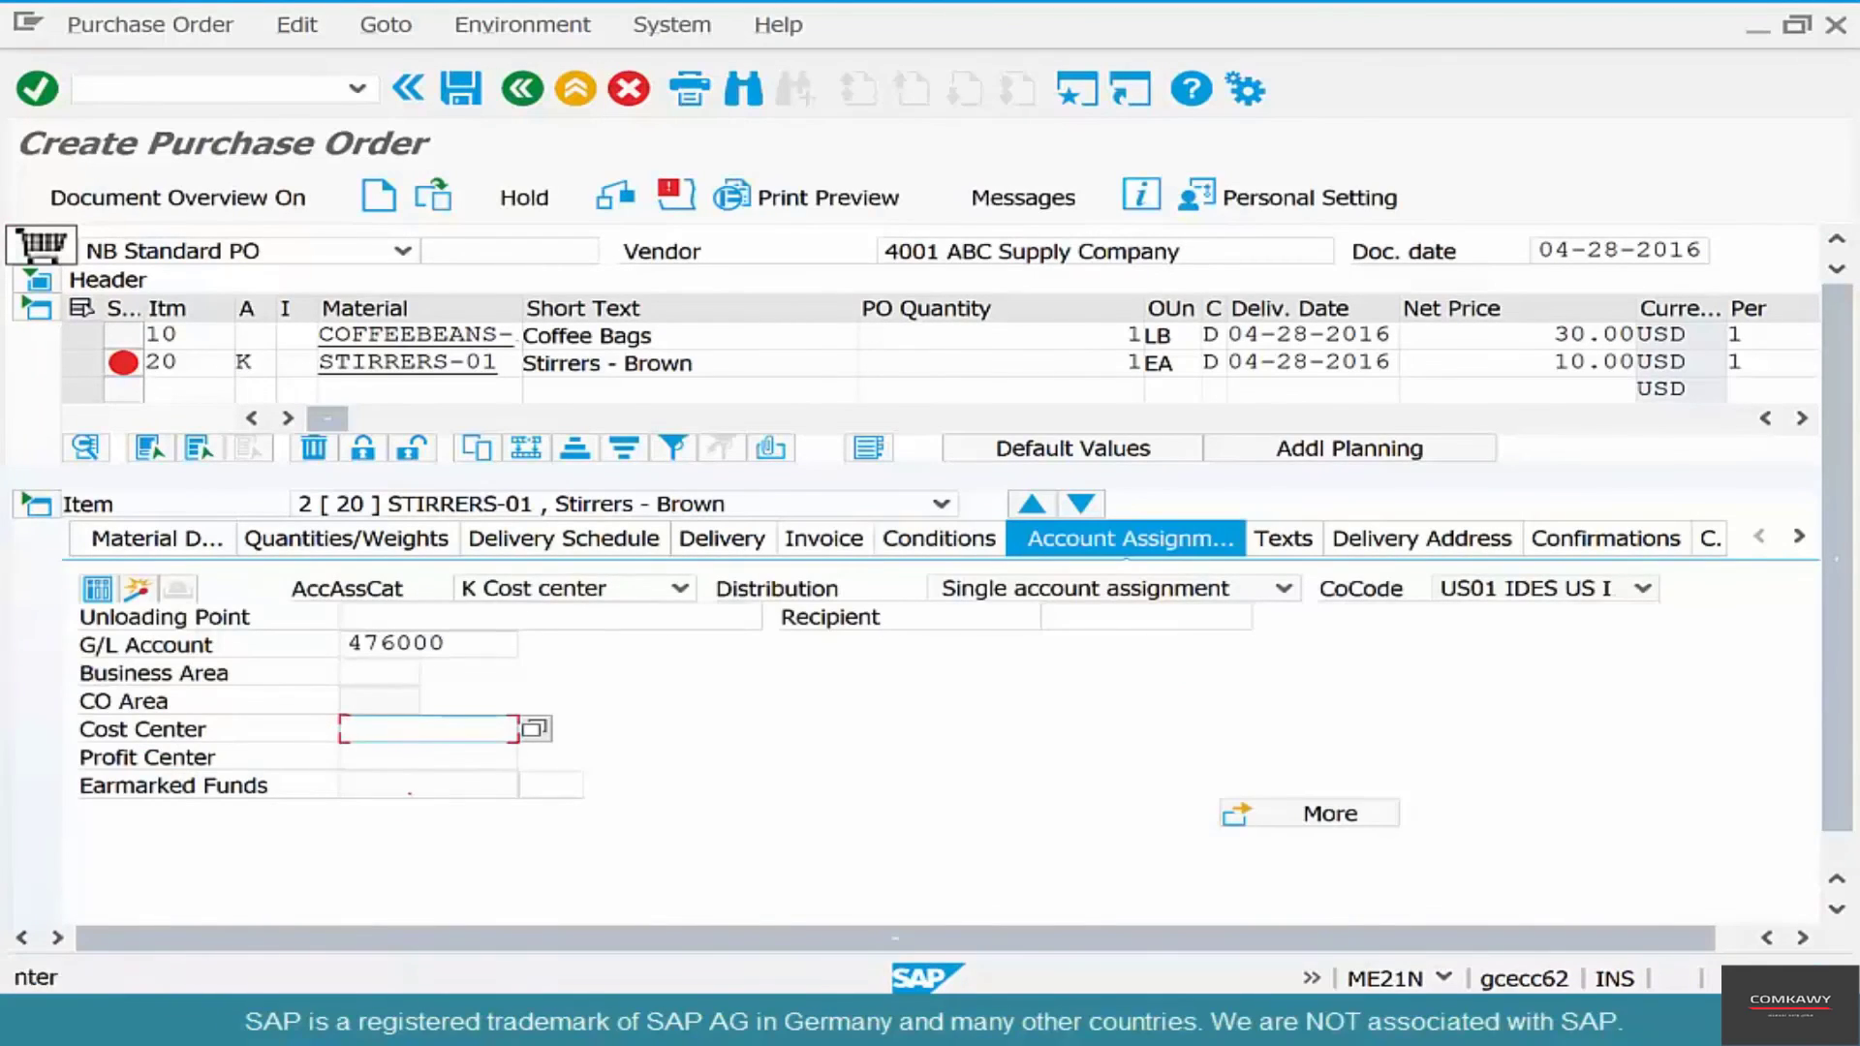
Step: Assign the stirrers item to cost center HR-01 and save the purchase order
key(BackSpace)
key(Down)
key(Return)
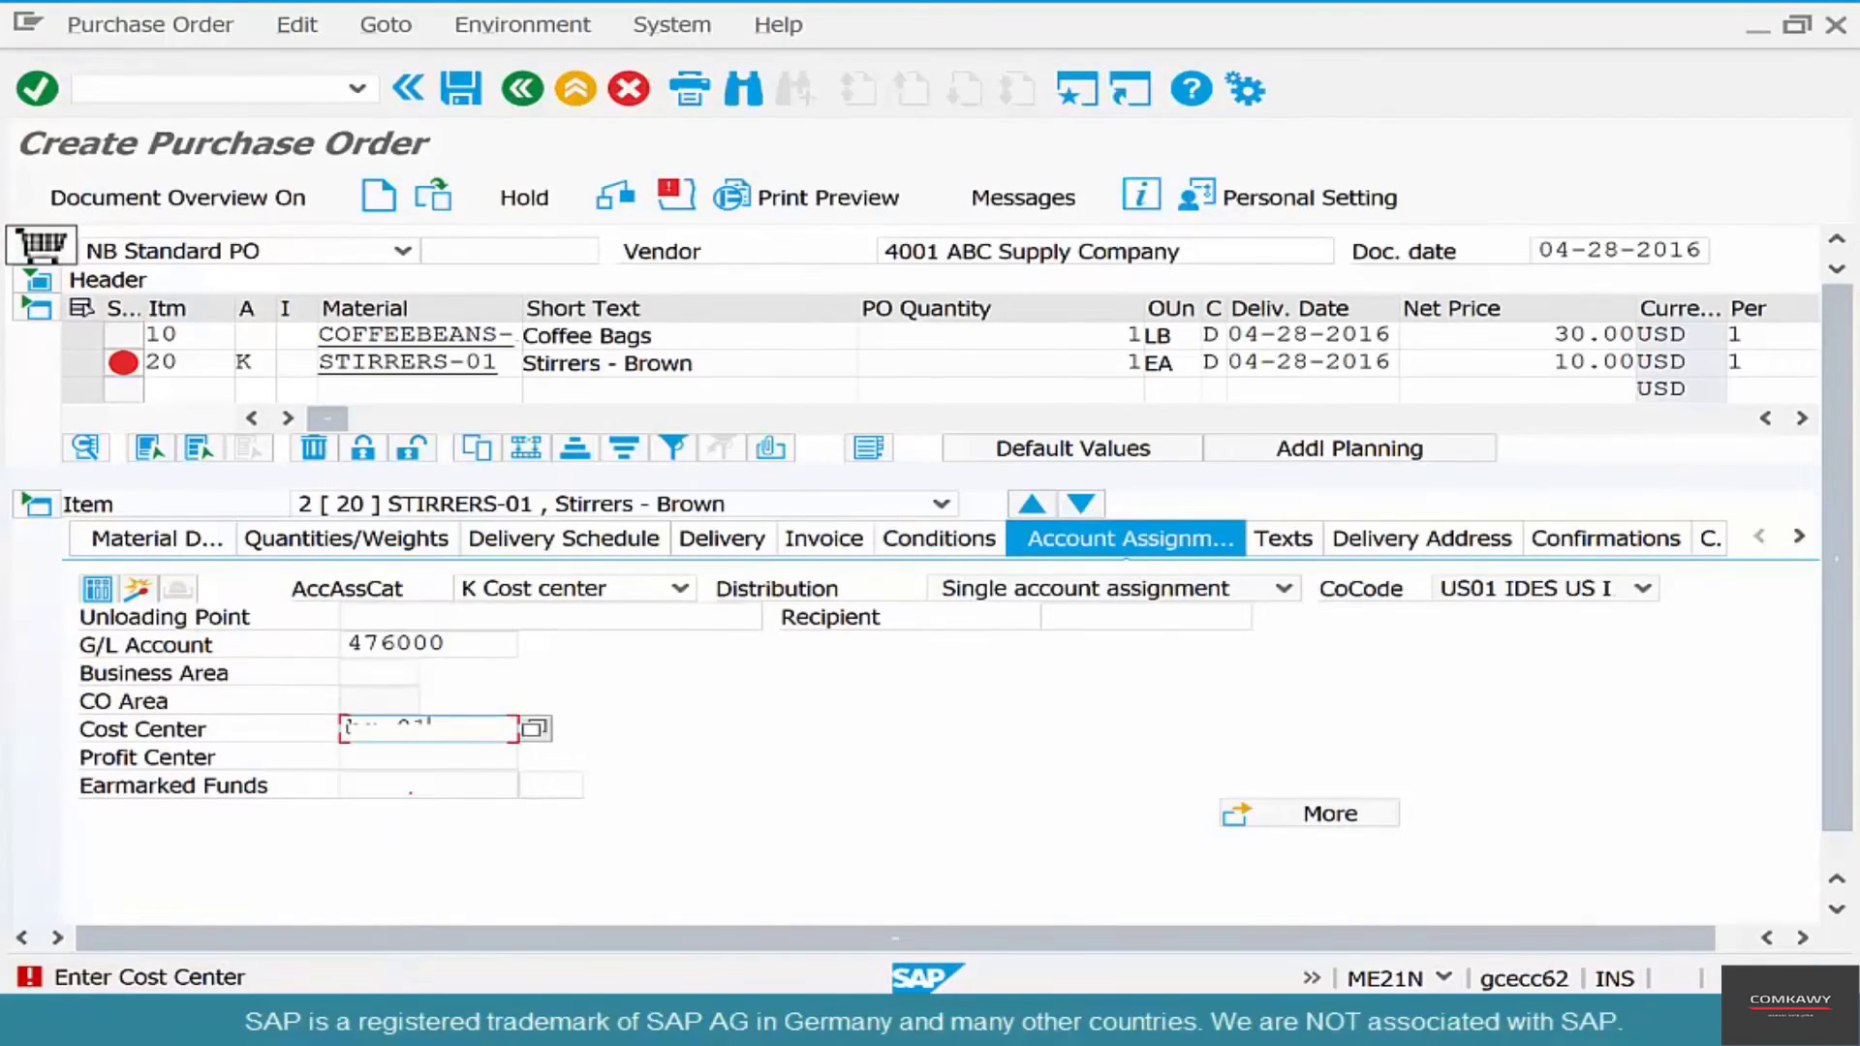
key(Return)
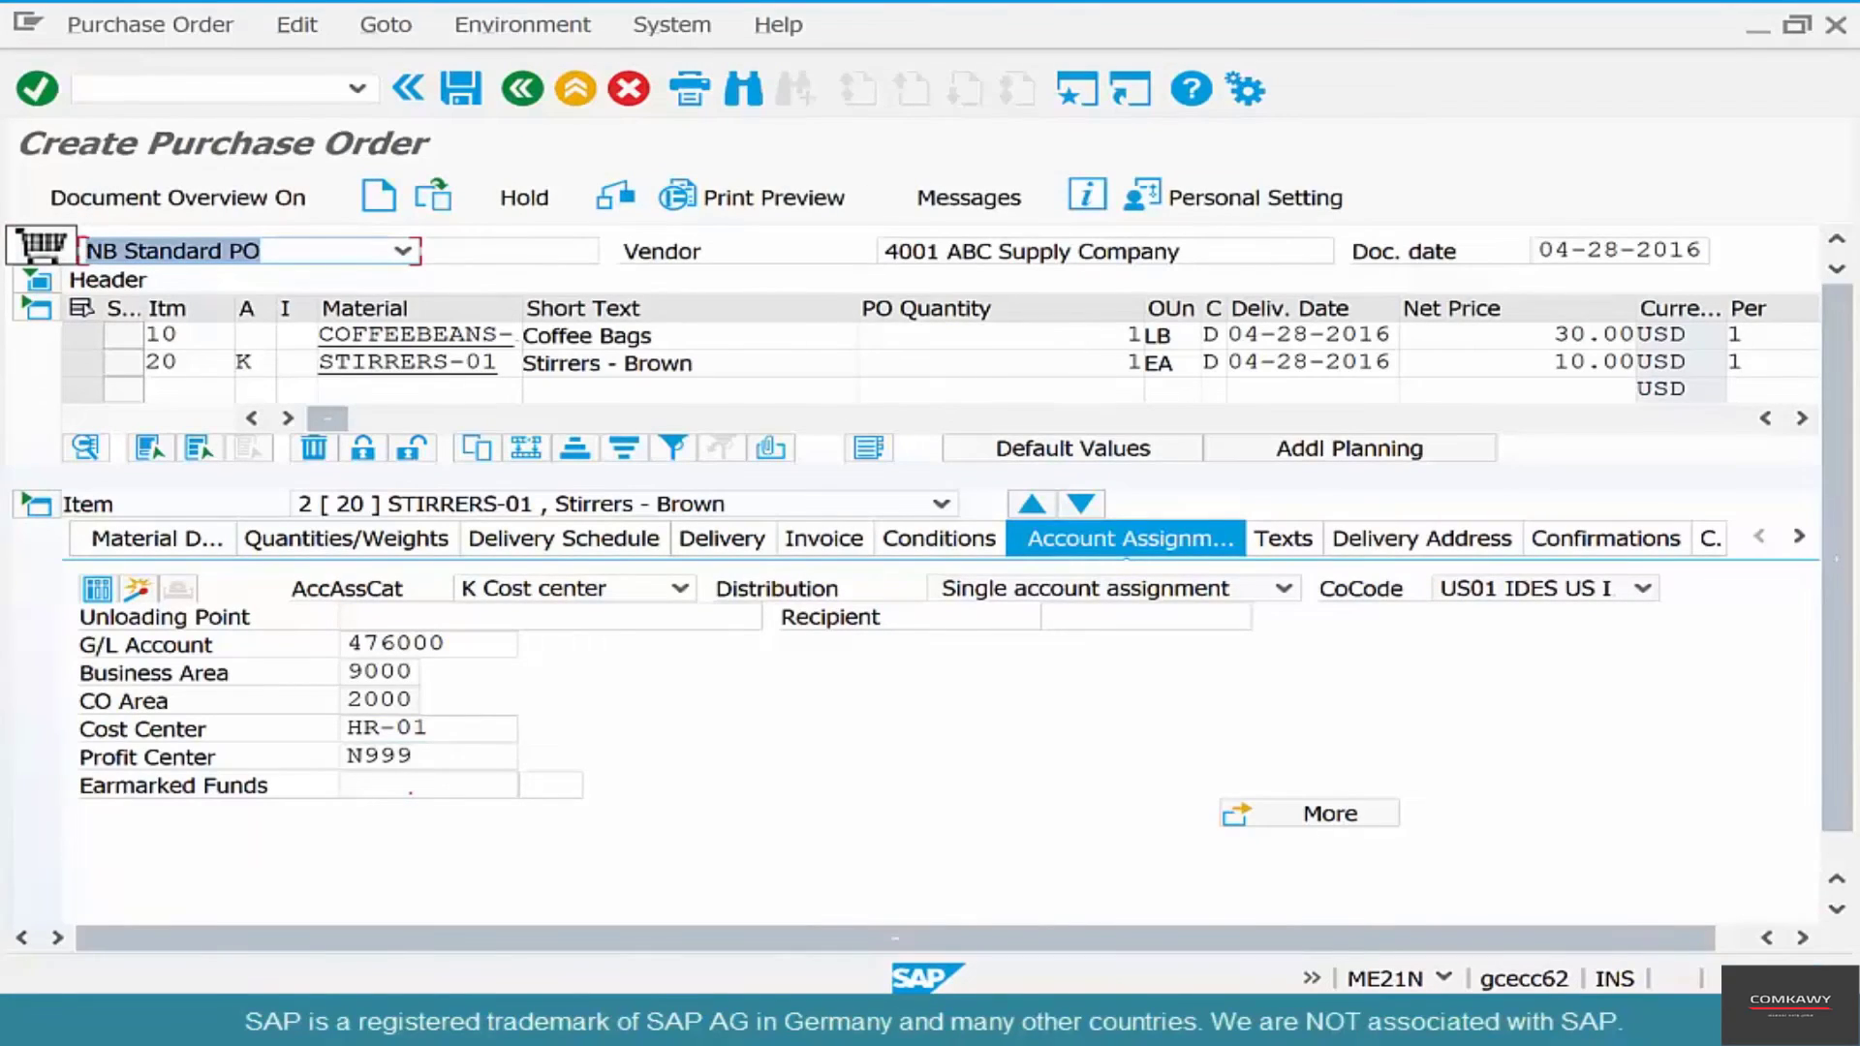
key(ctrl+s)
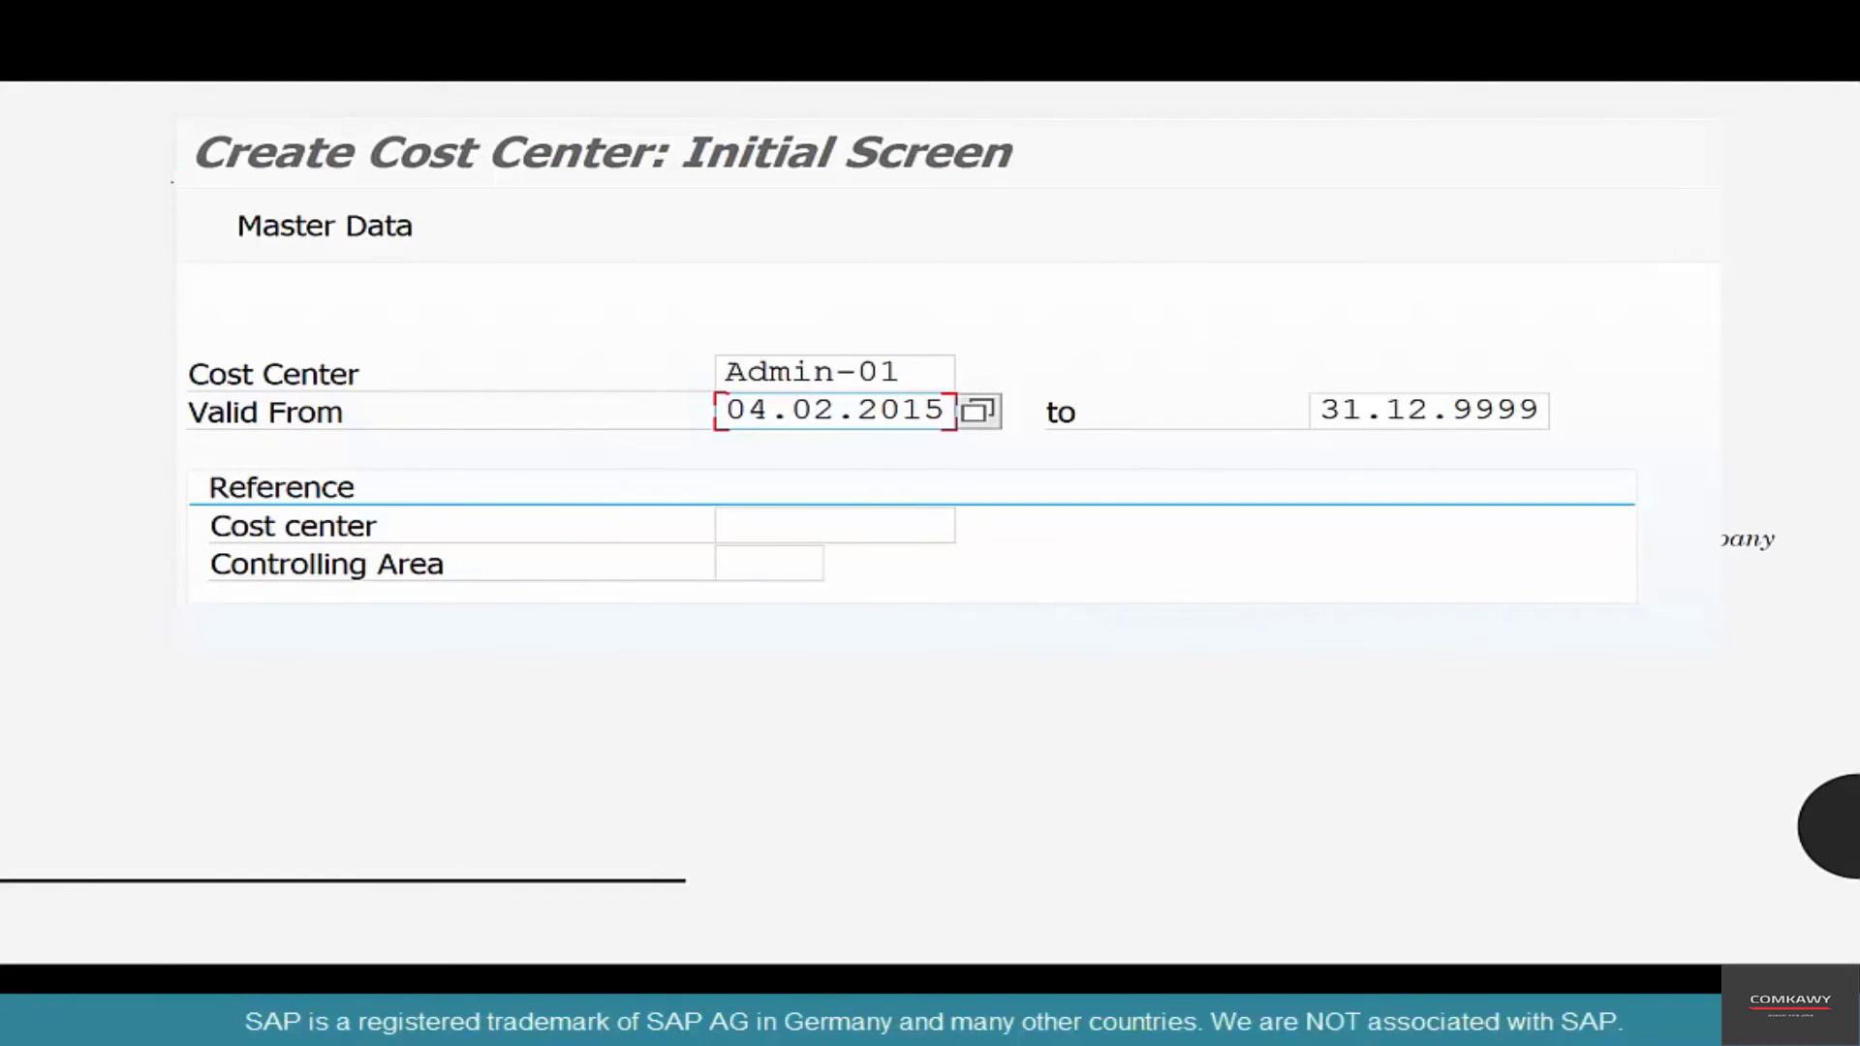
drag(164, 181, 715, 173)
mouse_move(1106, 125)
mouse_down()
mouse_move(1098, 169)
mouse_move(1195, 162)
mouse_up()
drag(1201, 130, 1190, 176)
drag(1227, 132, 1225, 167)
key(Right)
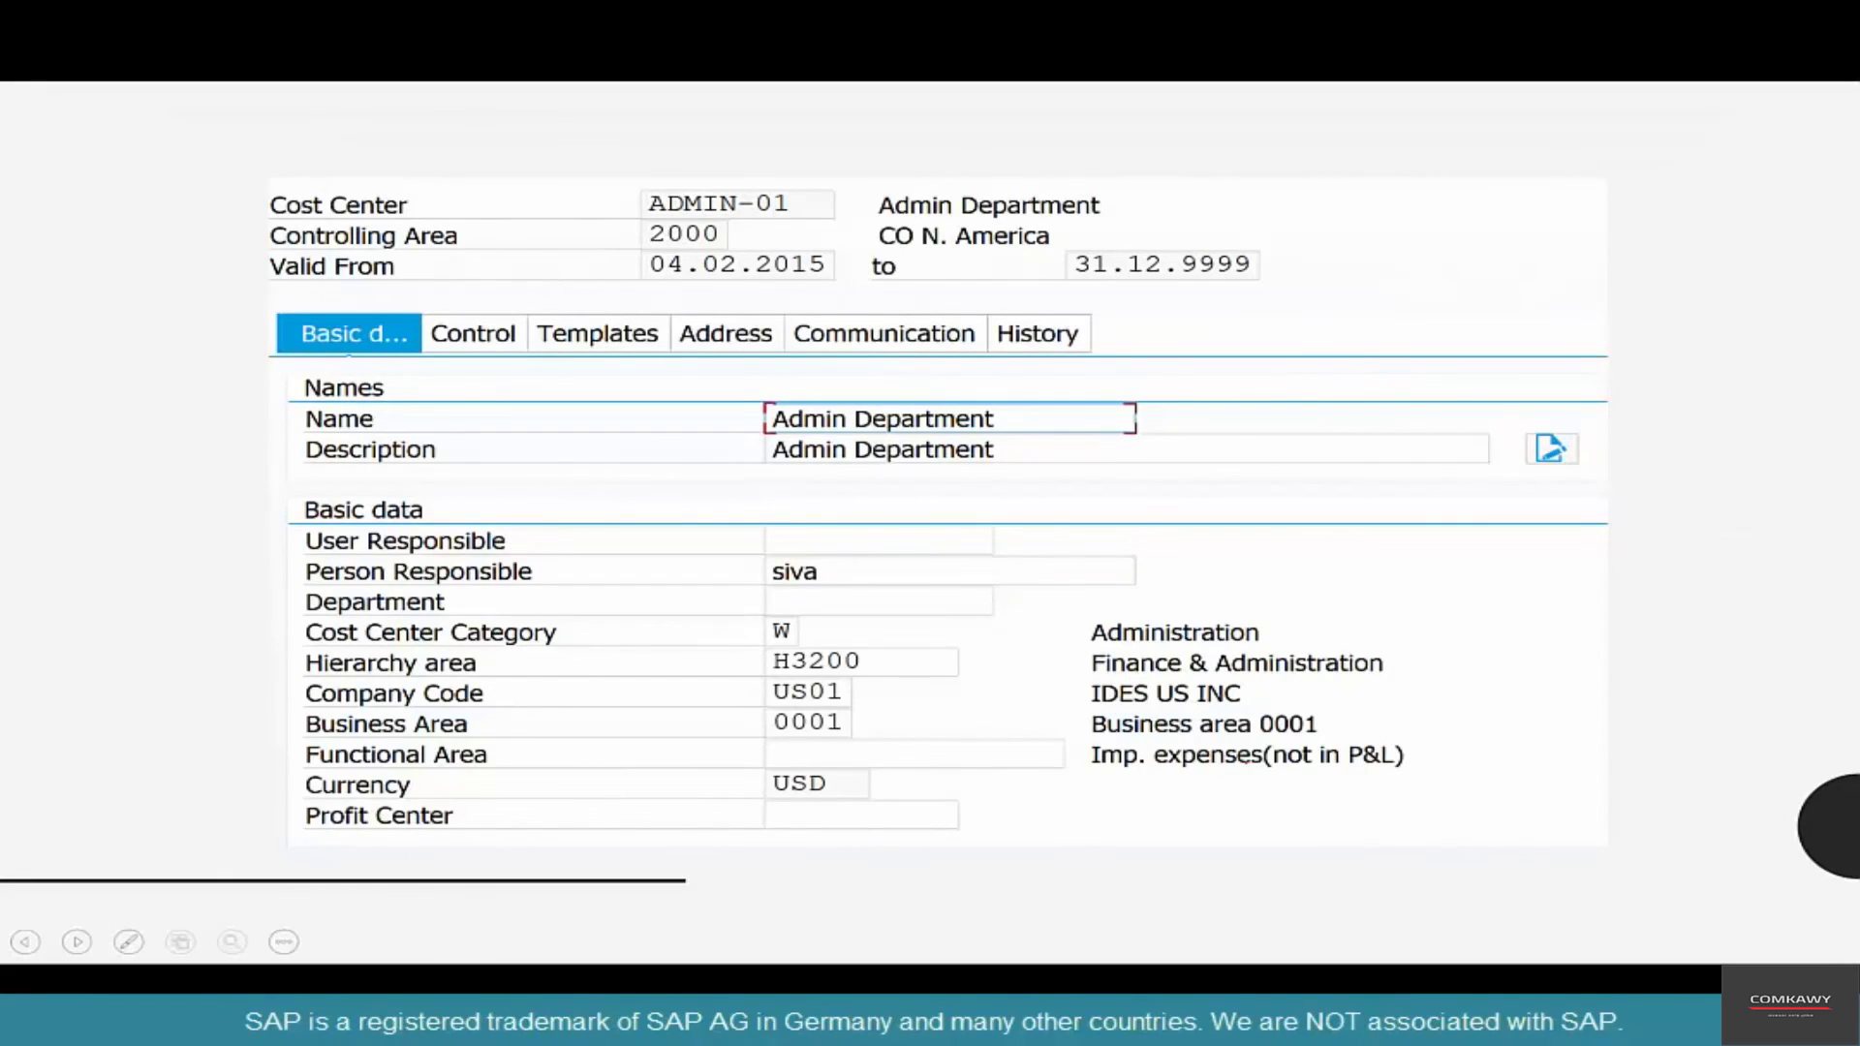
key(Right)
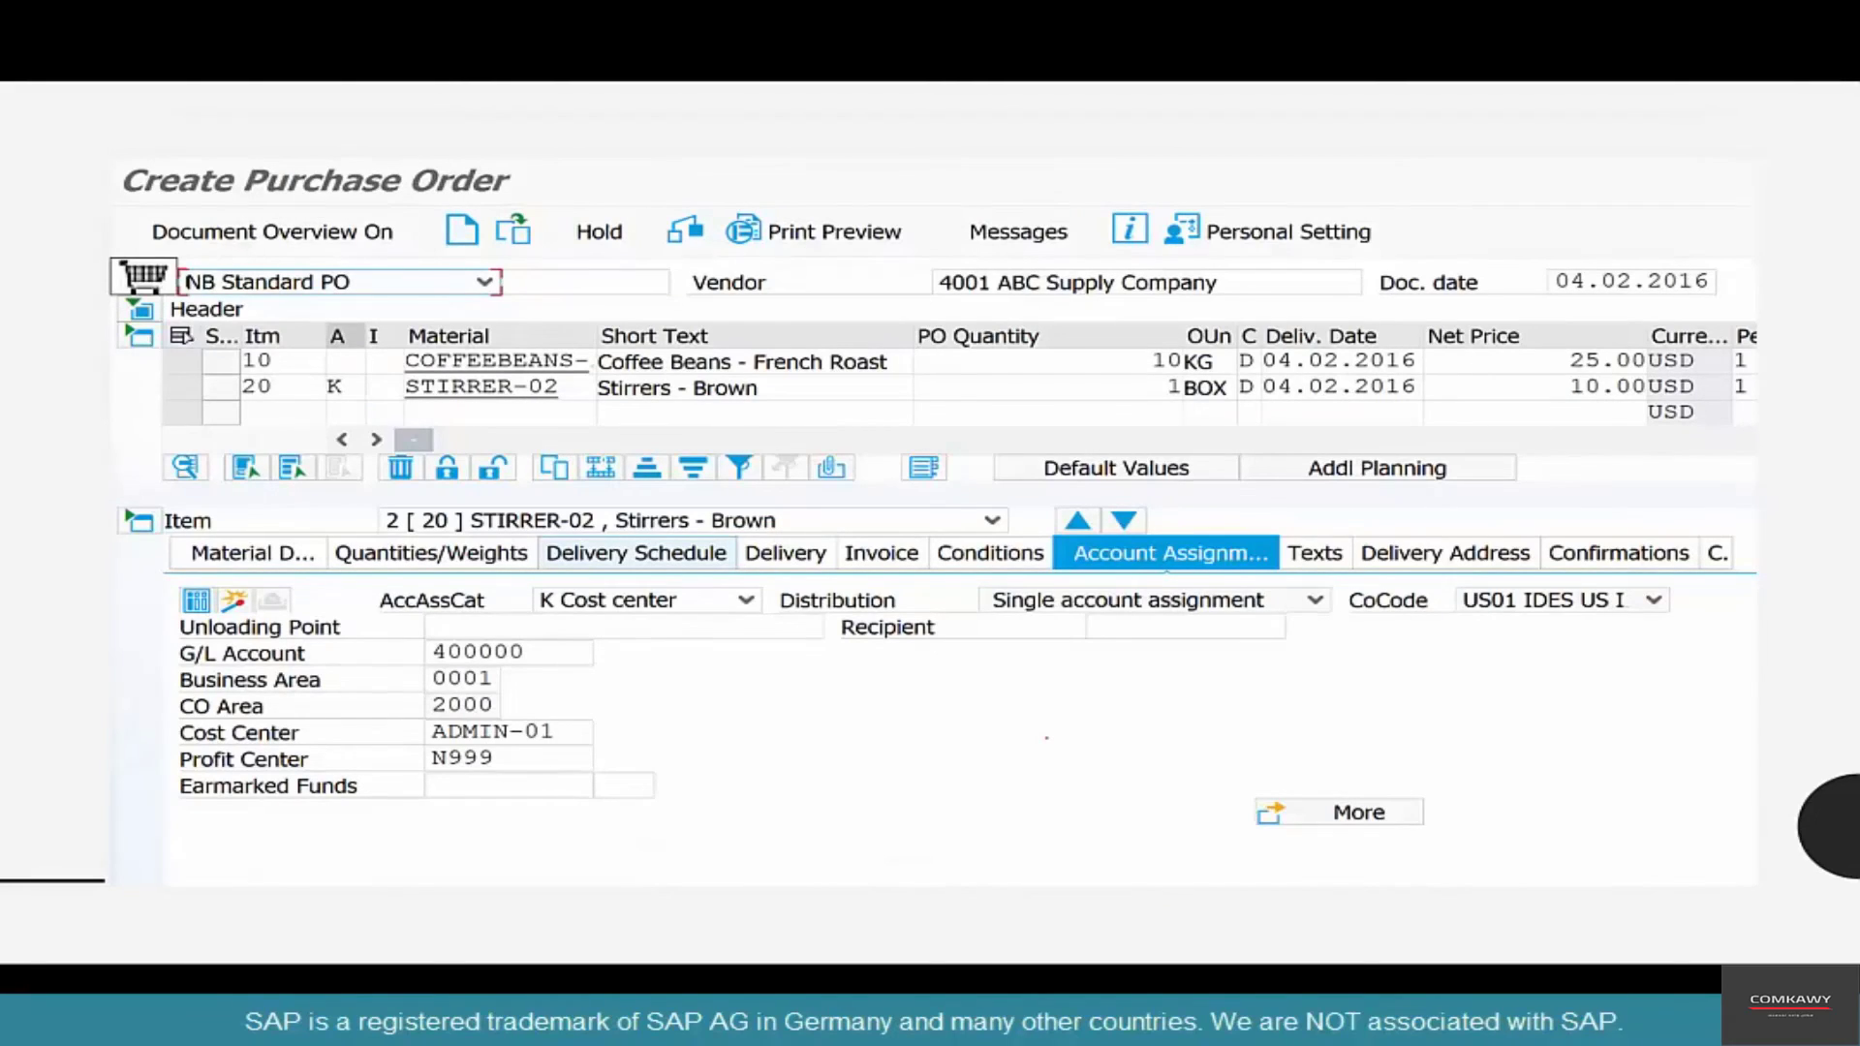
mouse_move(349, 370)
mouse_down()
mouse_move(329, 368)
mouse_move(334, 410)
mouse_move(355, 369)
mouse_up()
mouse_move(573, 713)
mouse_down()
mouse_move(445, 710)
mouse_move(567, 747)
mouse_move(552, 714)
mouse_up()
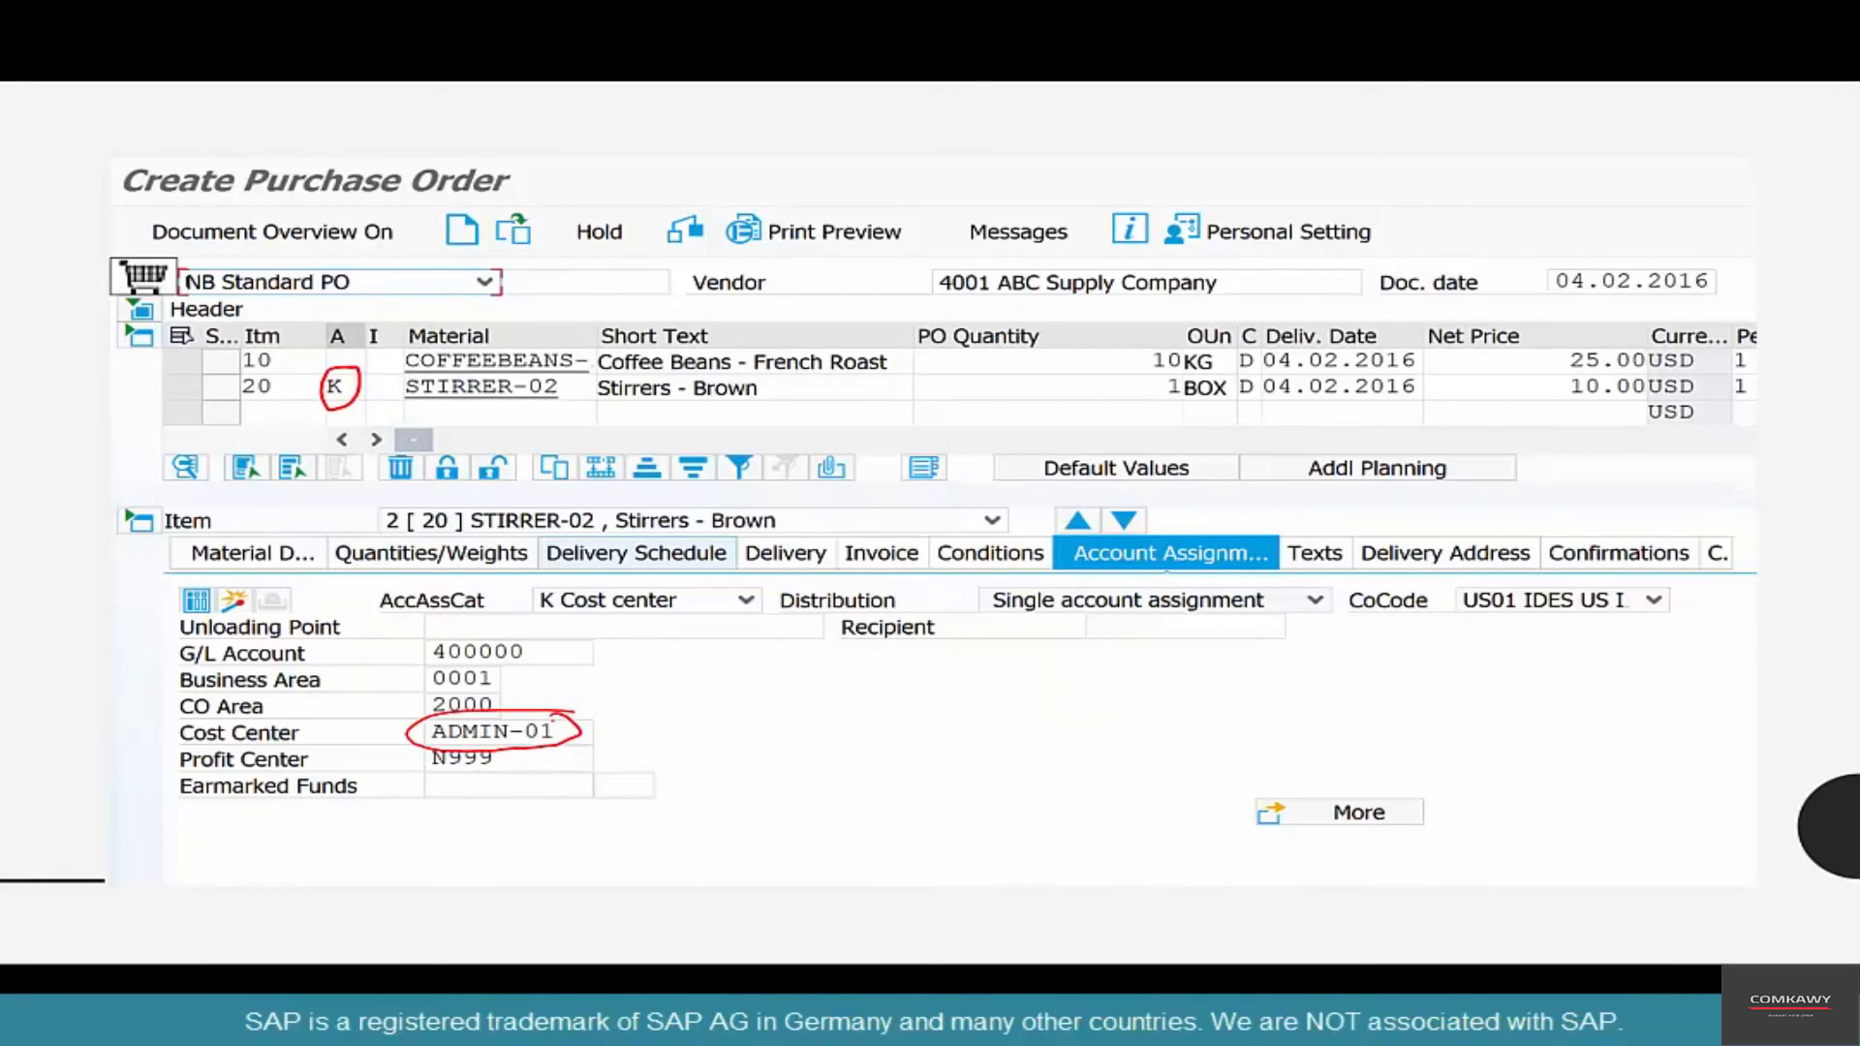
mouse_move(1184, 371)
mouse_down()
mouse_move(1138, 379)
mouse_move(1201, 401)
mouse_move(1197, 384)
mouse_move(817, 397)
mouse_move(828, 406)
mouse_up()
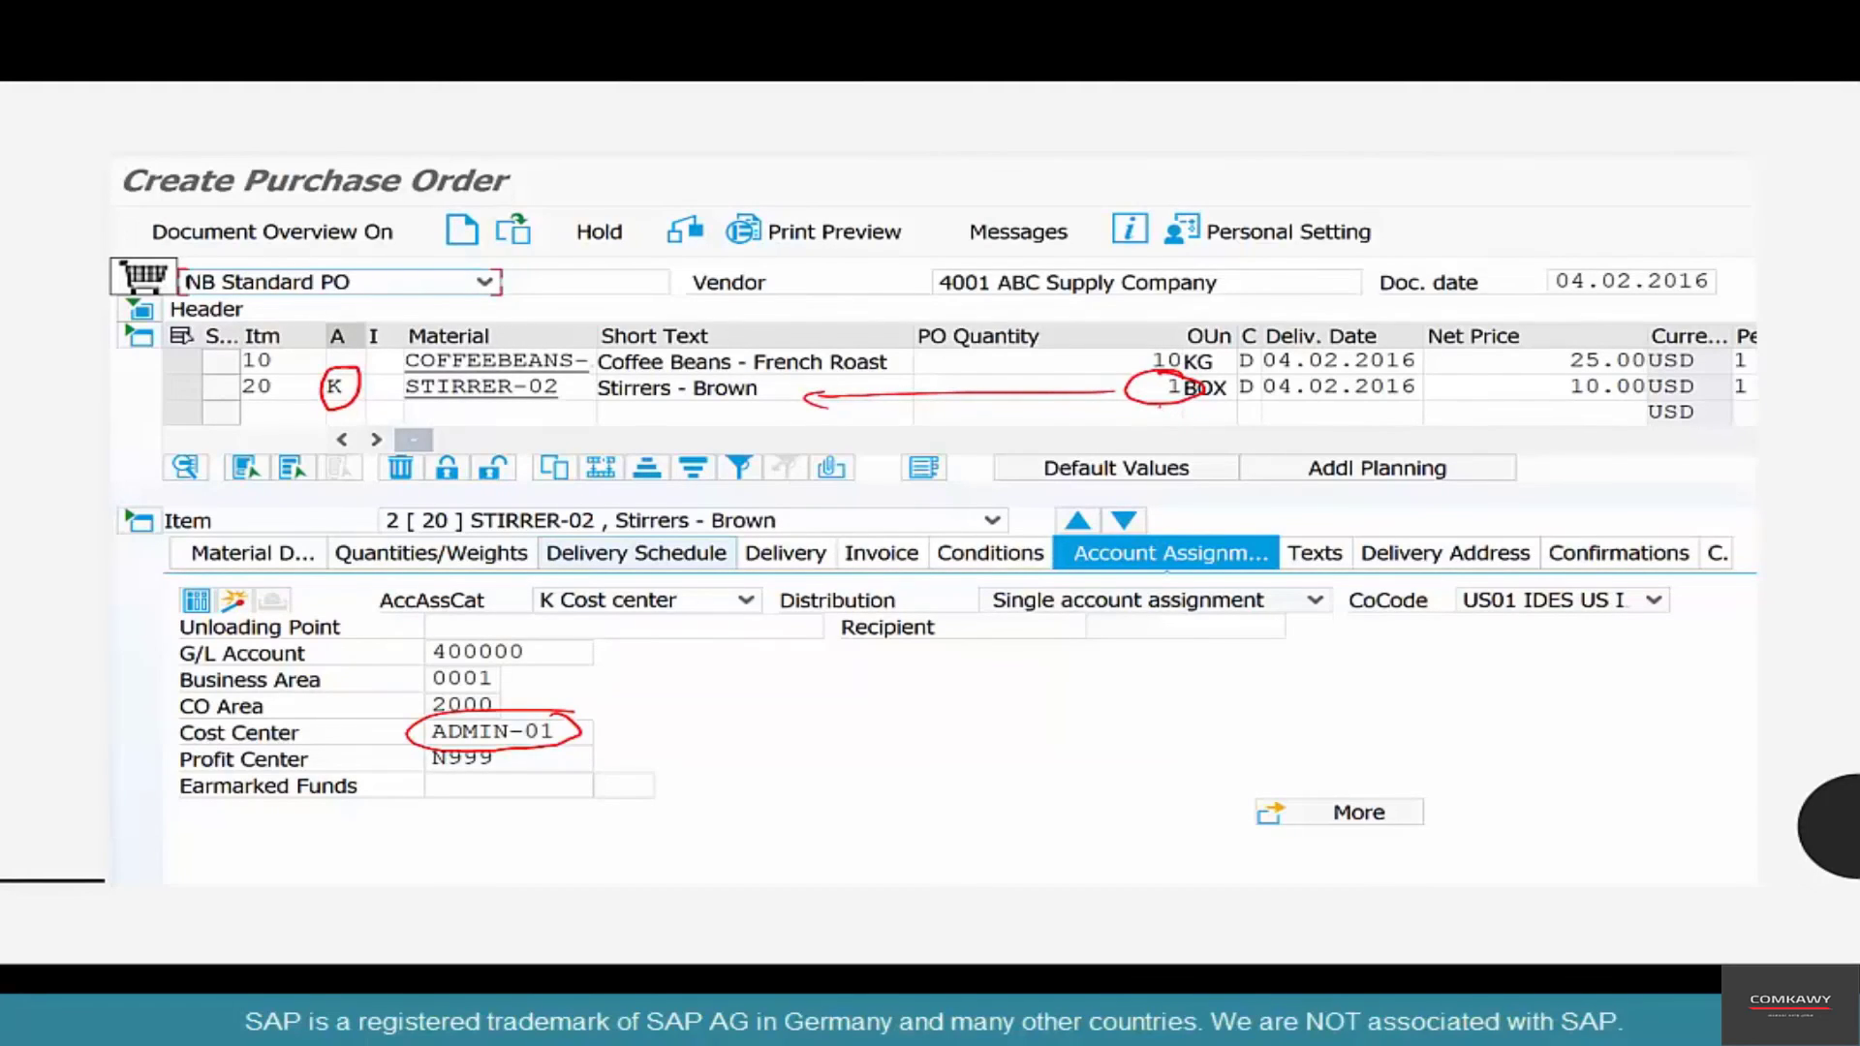
mouse_move(1167, 397)
mouse_down()
mouse_move(1154, 501)
mouse_move(786, 660)
mouse_move(583, 717)
mouse_move(625, 723)
mouse_up()
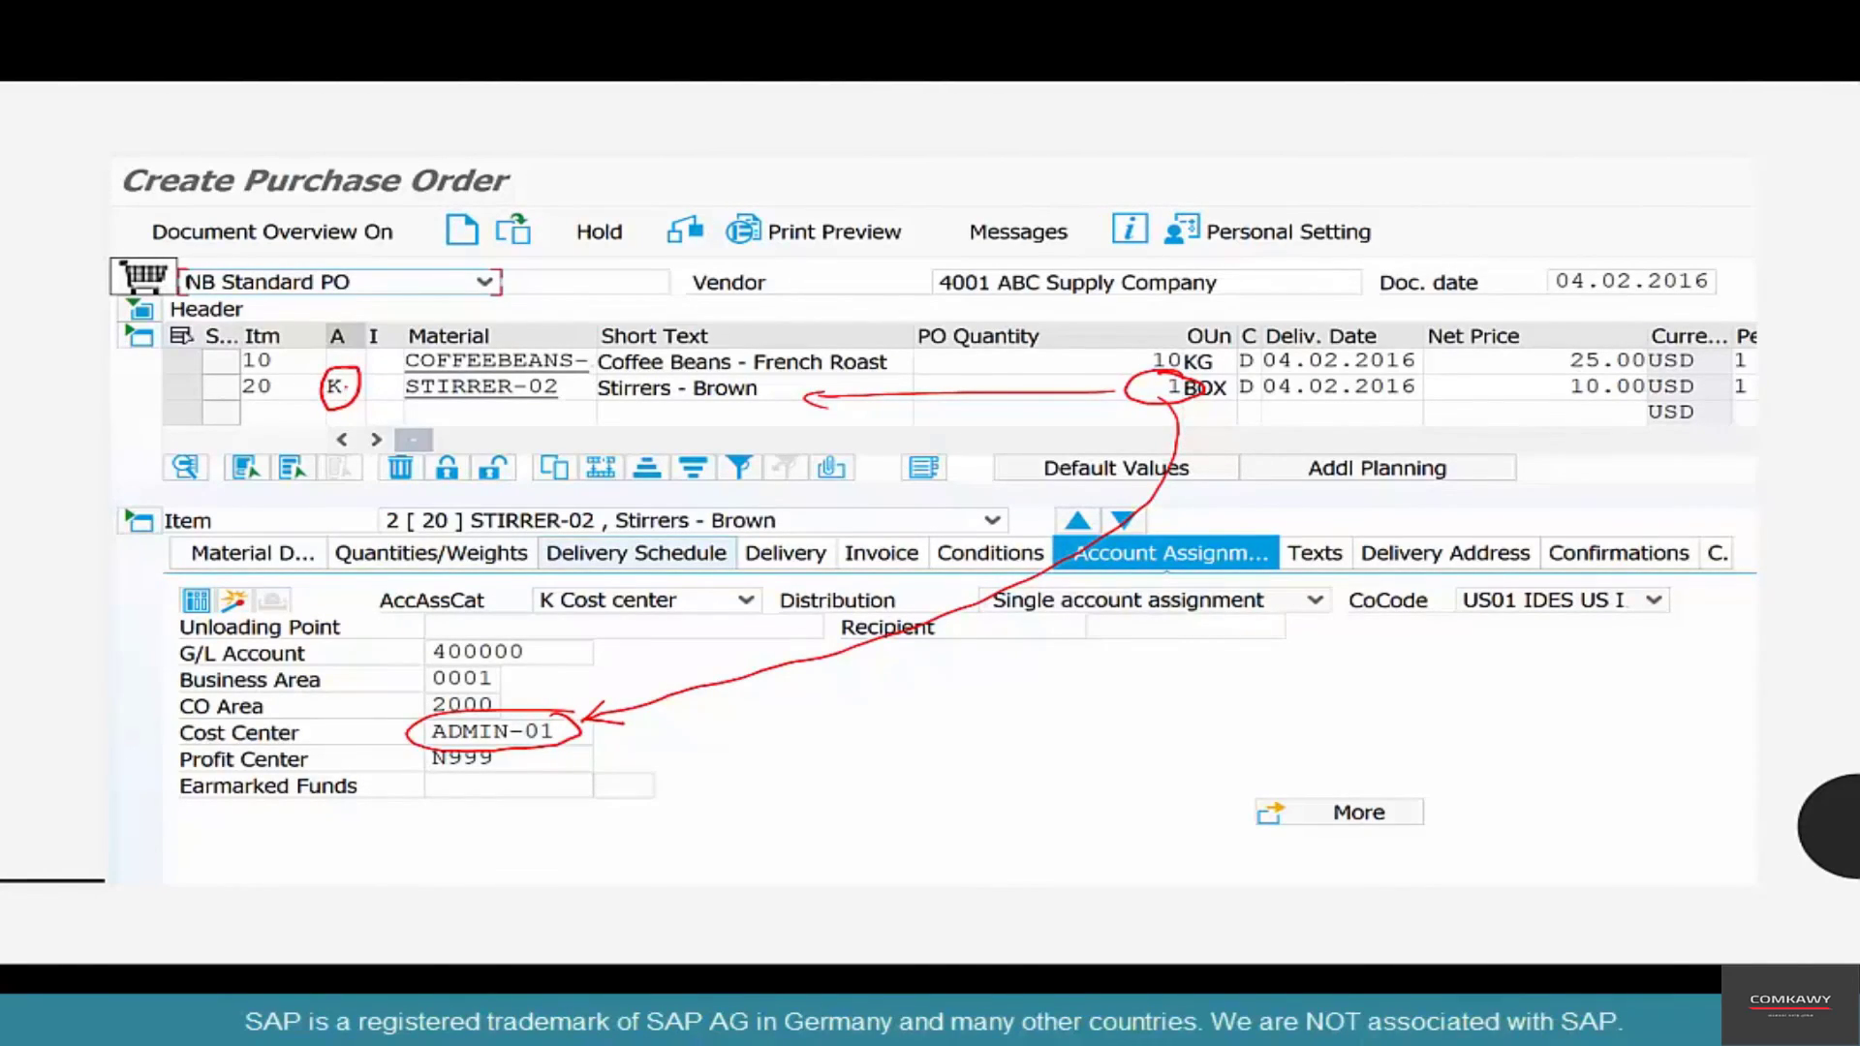
mouse_move(336, 371)
mouse_down()
mouse_move(353, 395)
mouse_move(334, 369)
mouse_up()
drag(349, 278, 350, 319)
drag(338, 312, 359, 308)
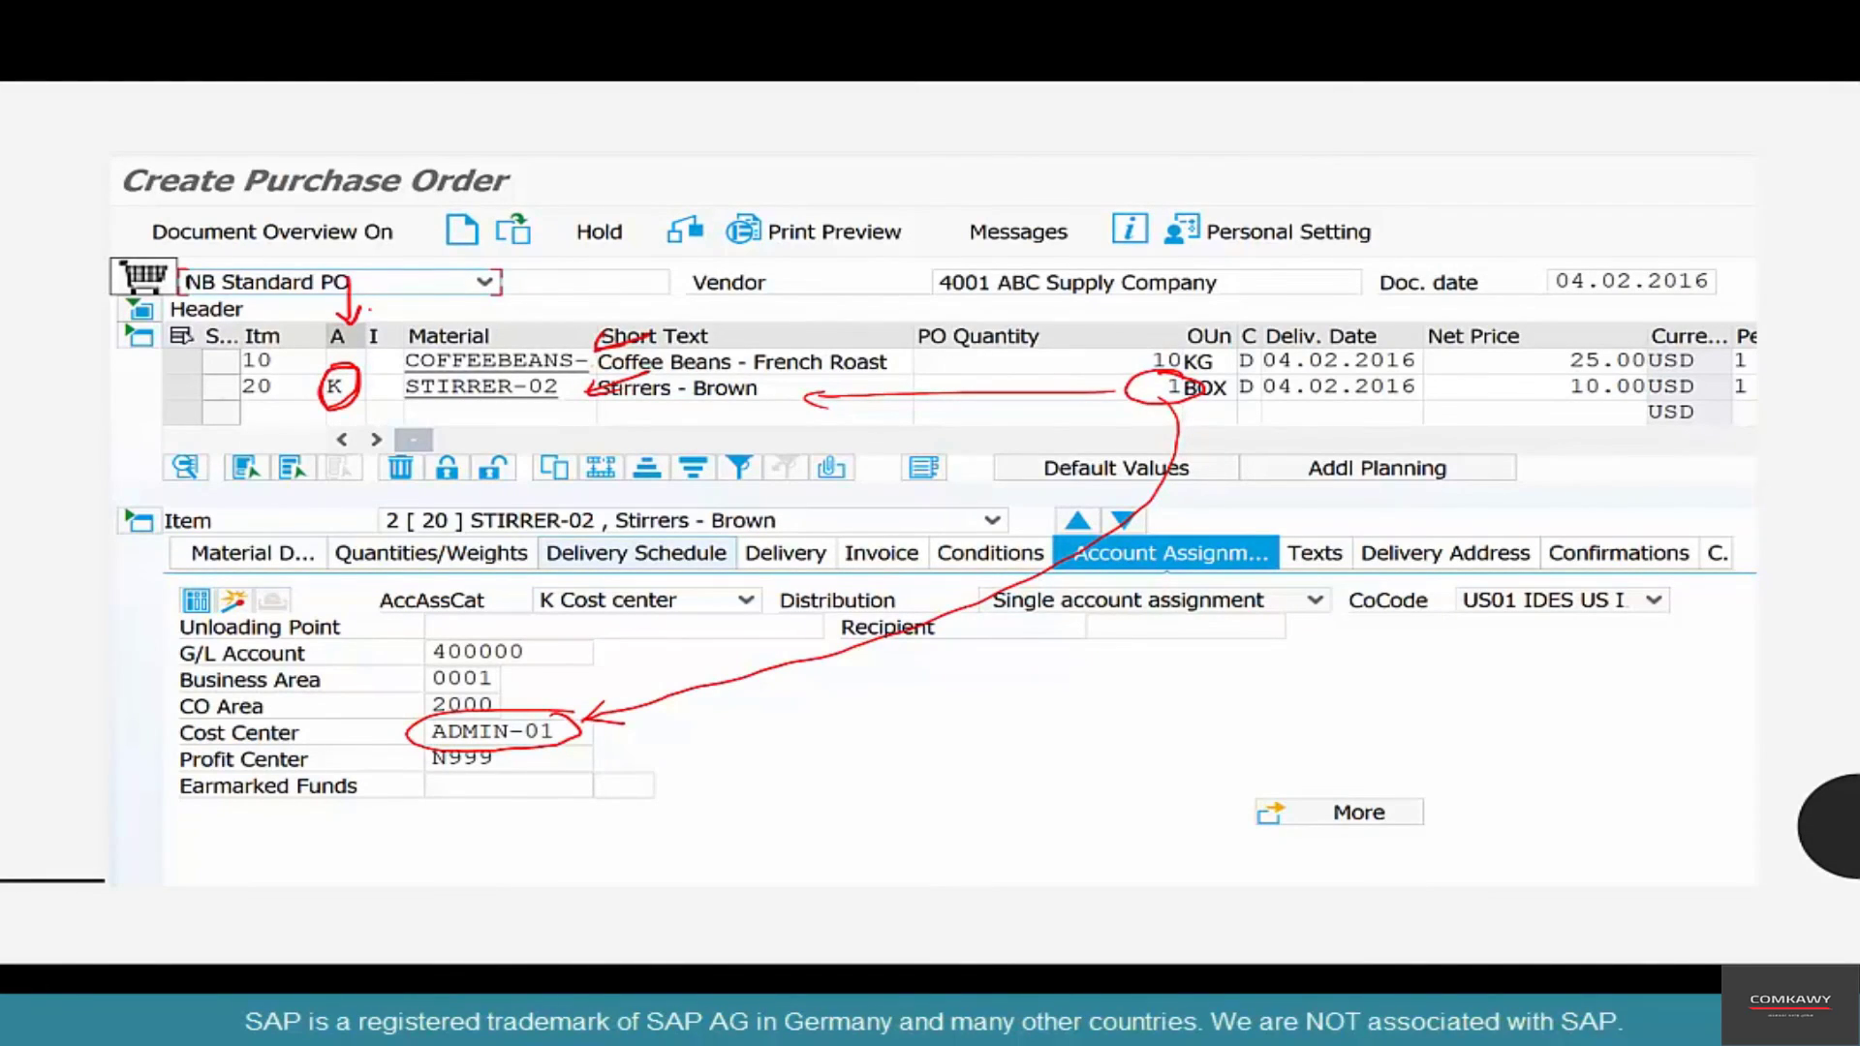